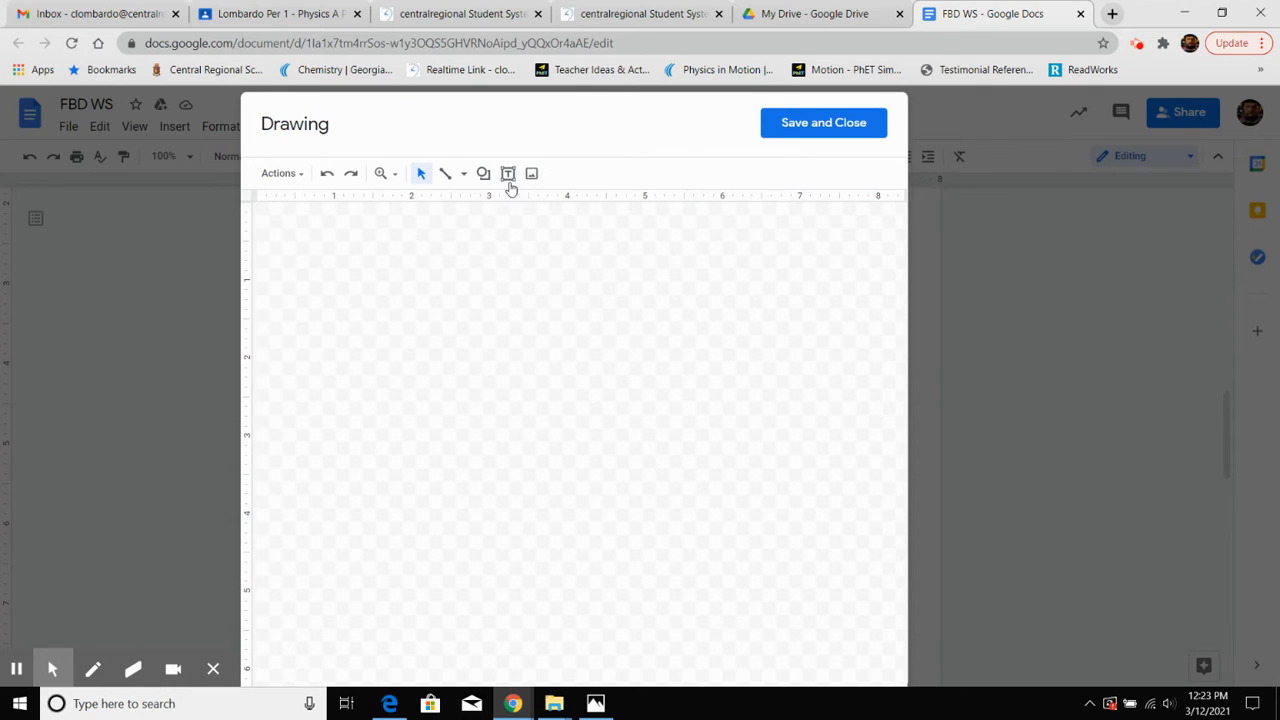
Draw a rectangle about 1.25 in wide and 1 in high in the drawing and make its fill transparent
click(483, 173)
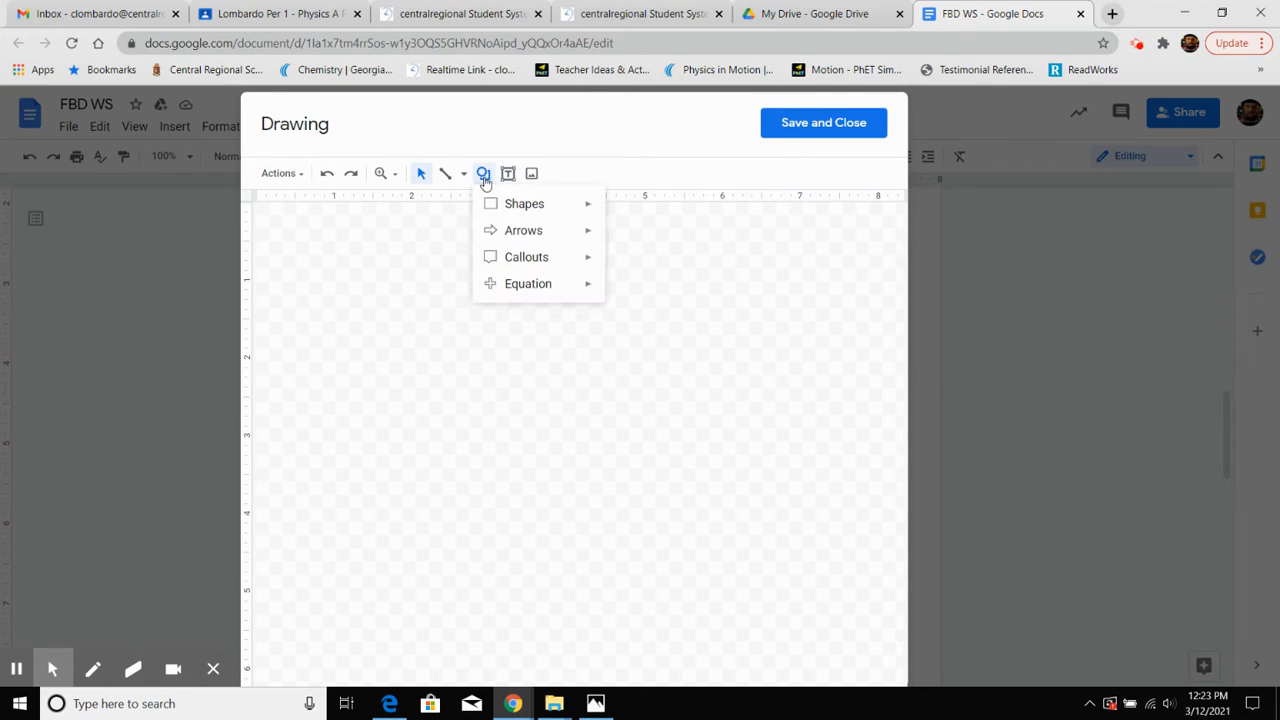
click(618, 212)
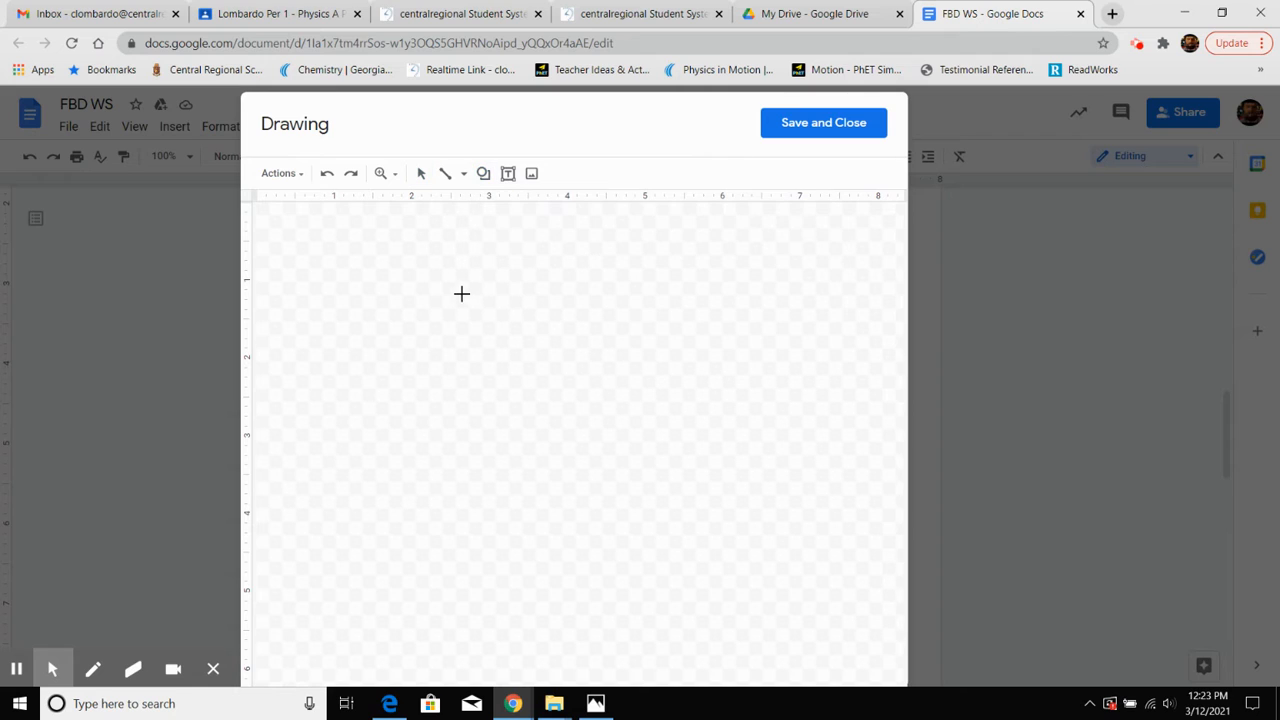
drag(457, 299, 556, 373)
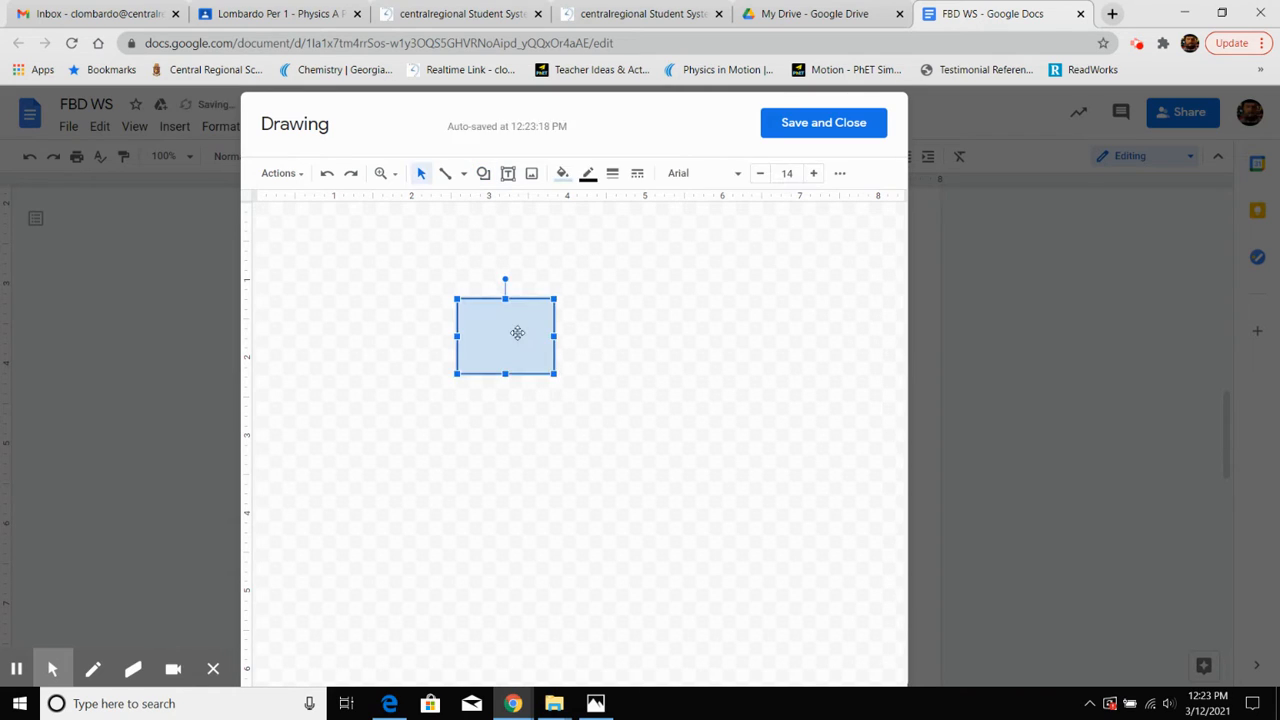
click(565, 176)
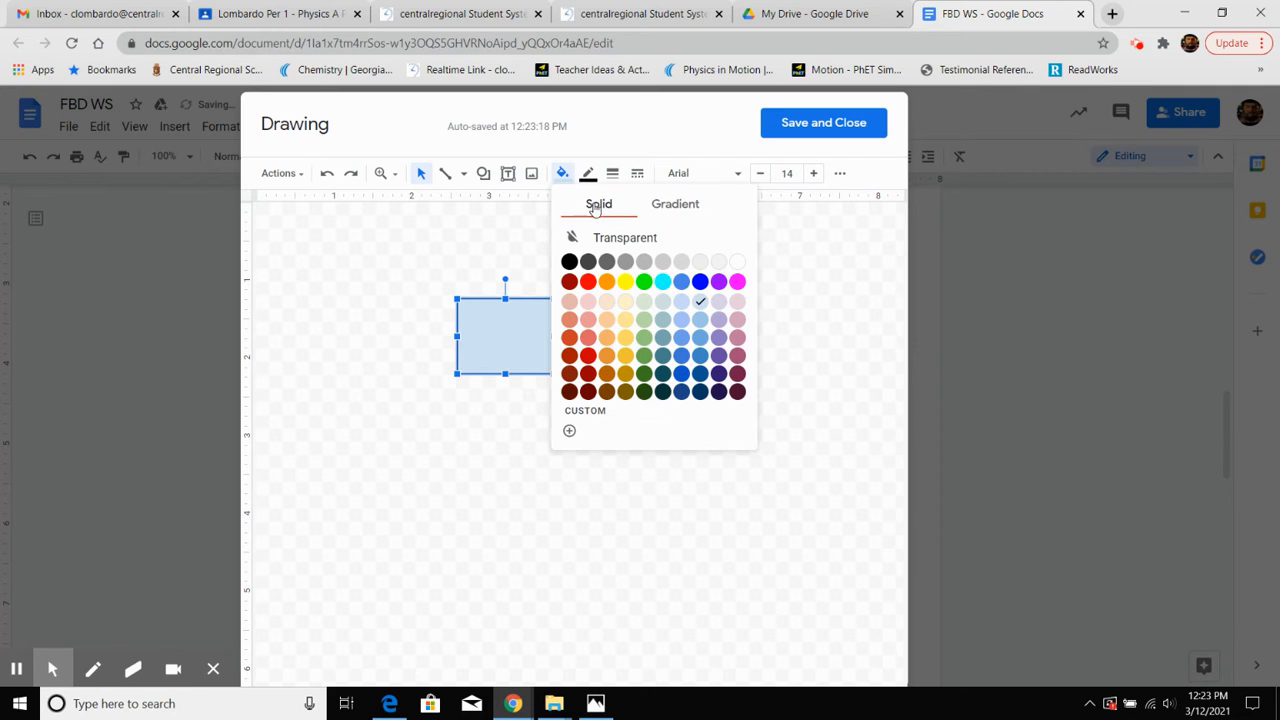
click(609, 236)
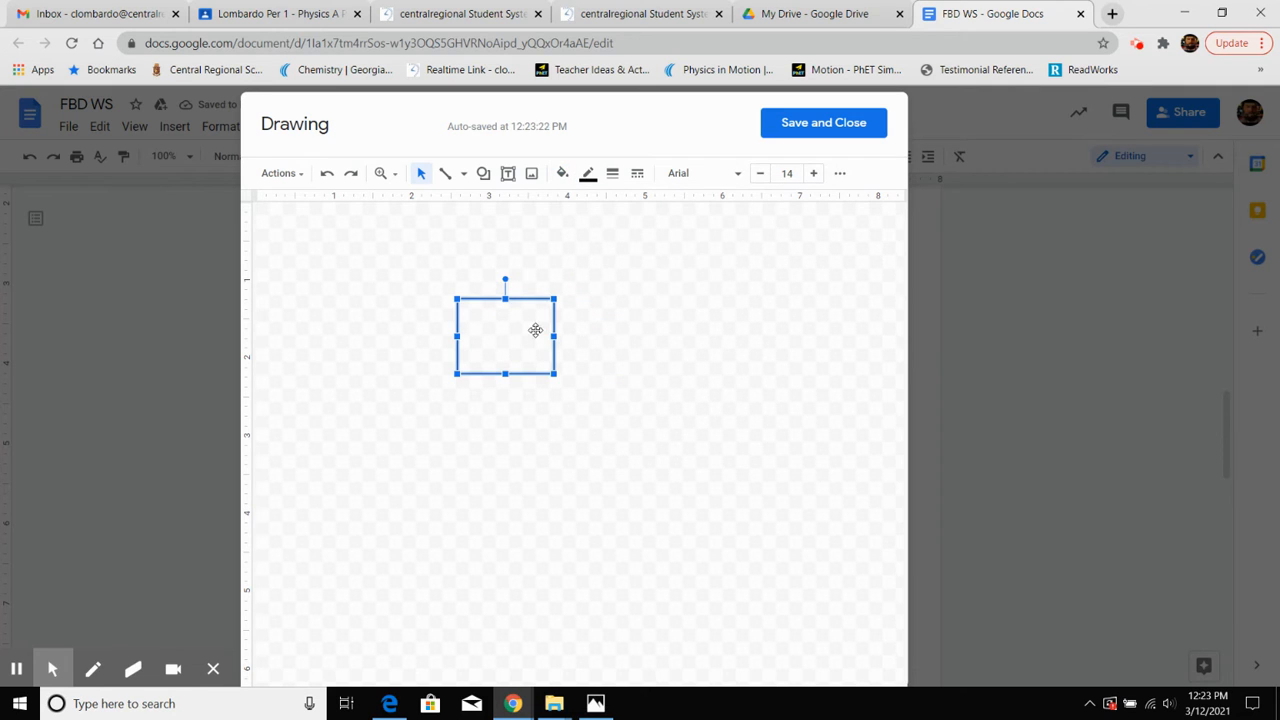
Add a tiny circle at the centre of the rectangle as the object's centre point
click(483, 174)
mouse_move(556, 205)
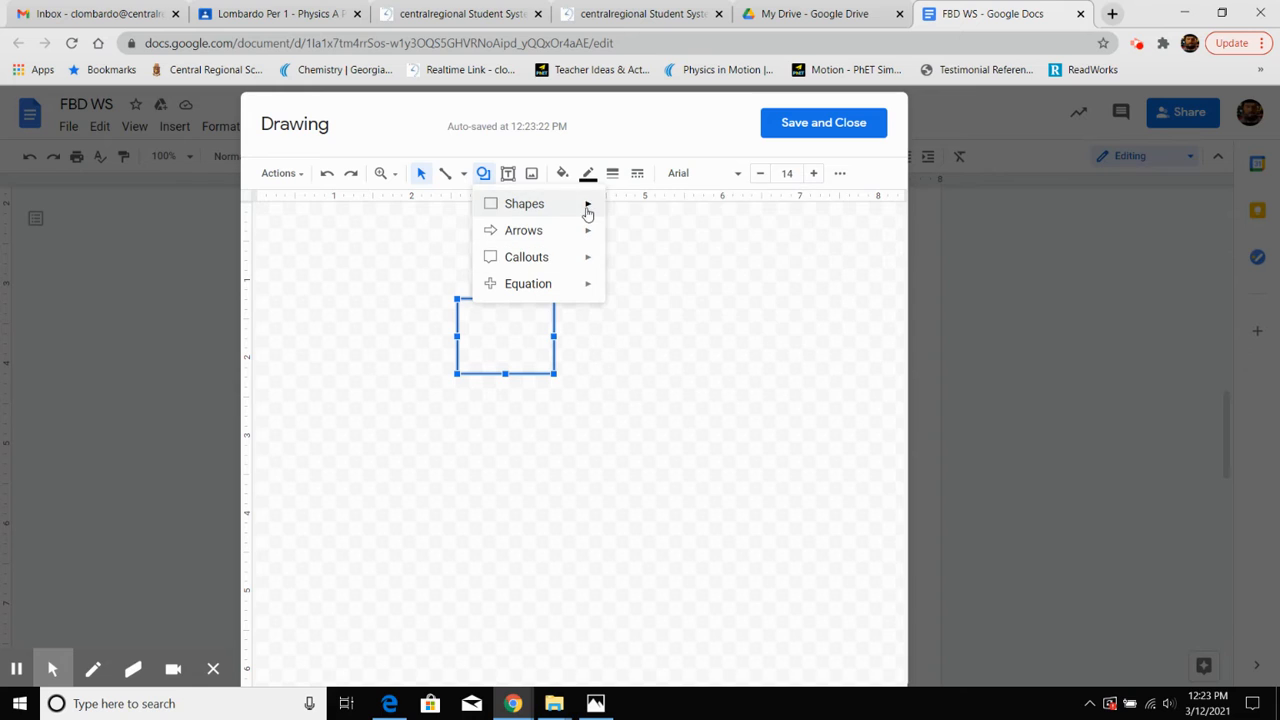
click(620, 242)
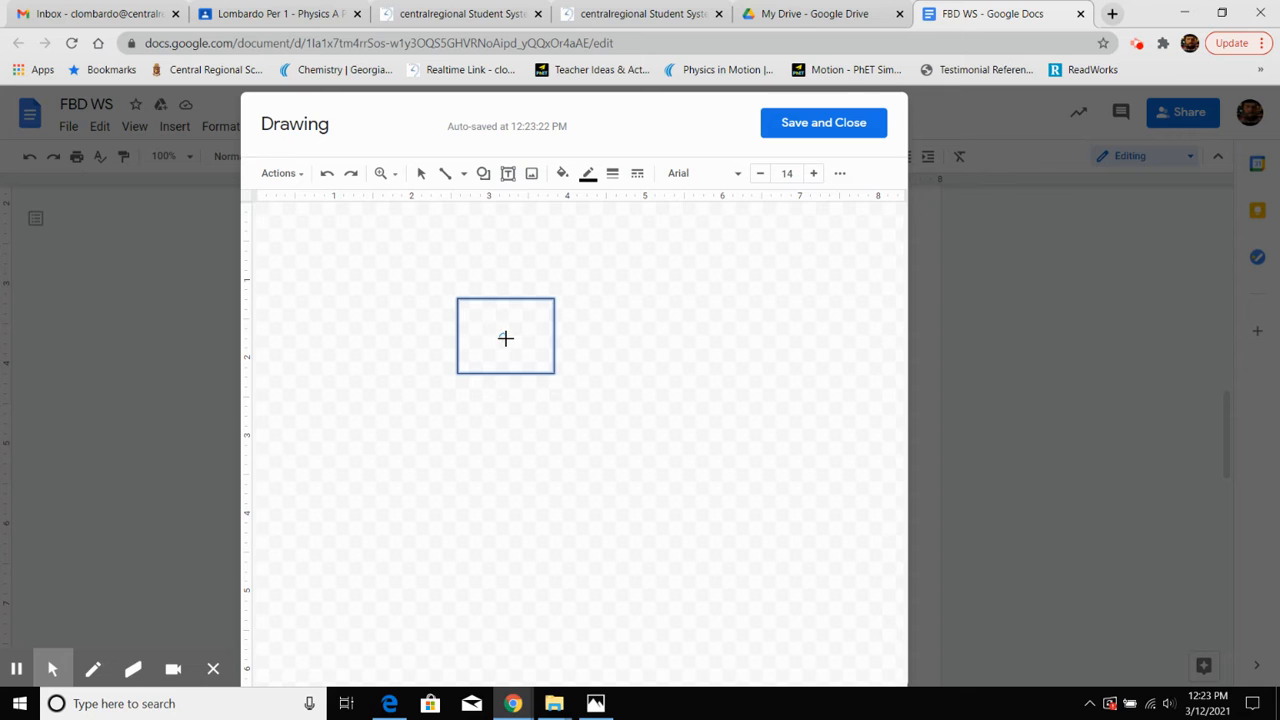
click(506, 338)
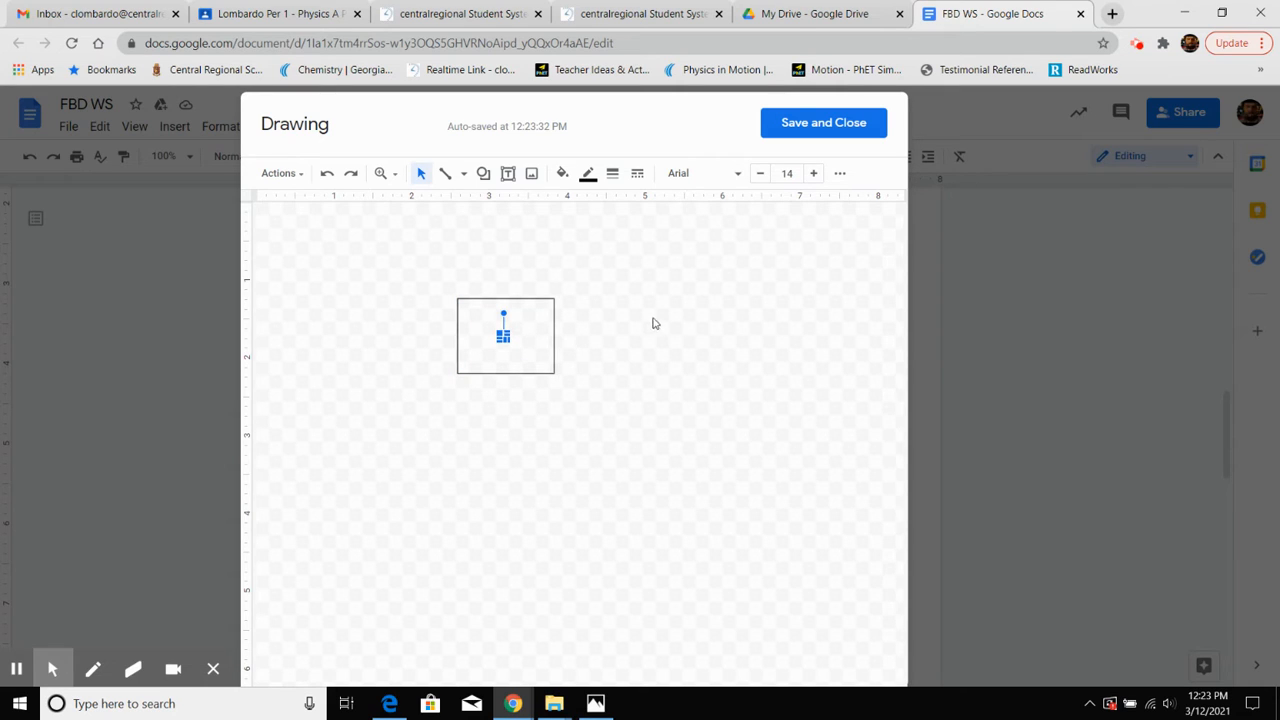
click(404, 251)
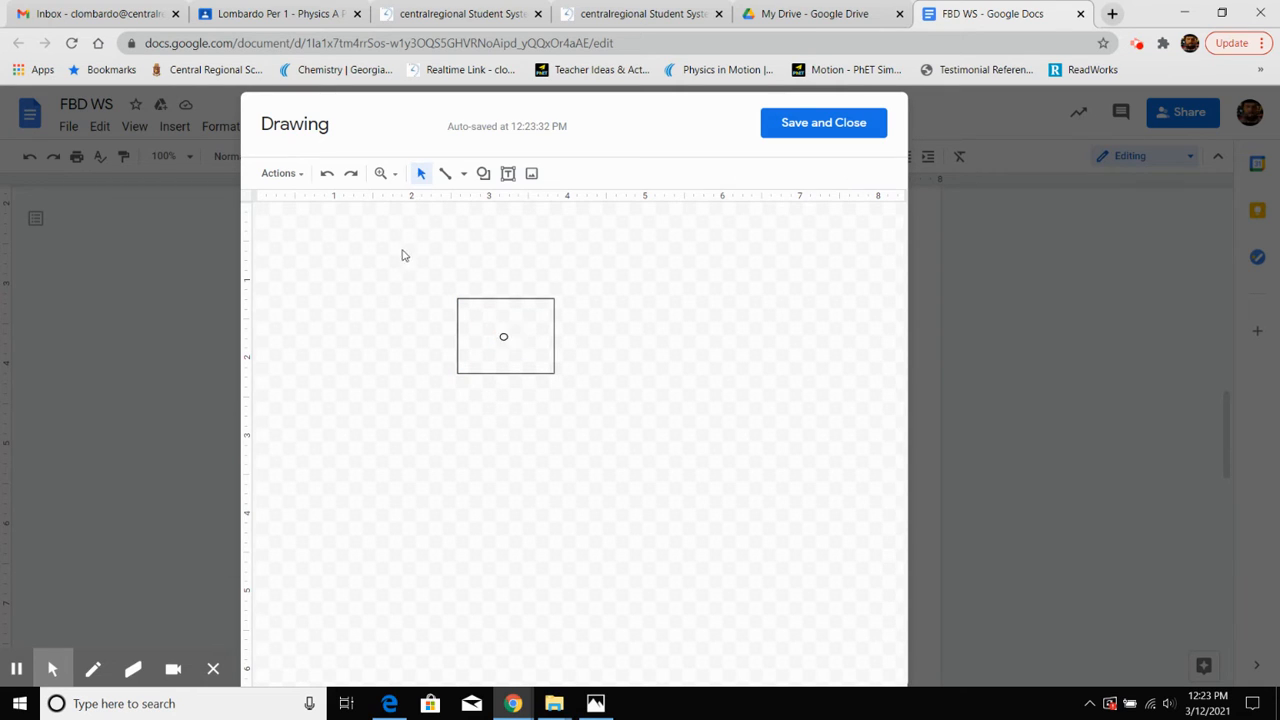
Draw two vertical arrows from the centre circle, one about 1.2 in downward and one about 1 in upward
click(463, 175)
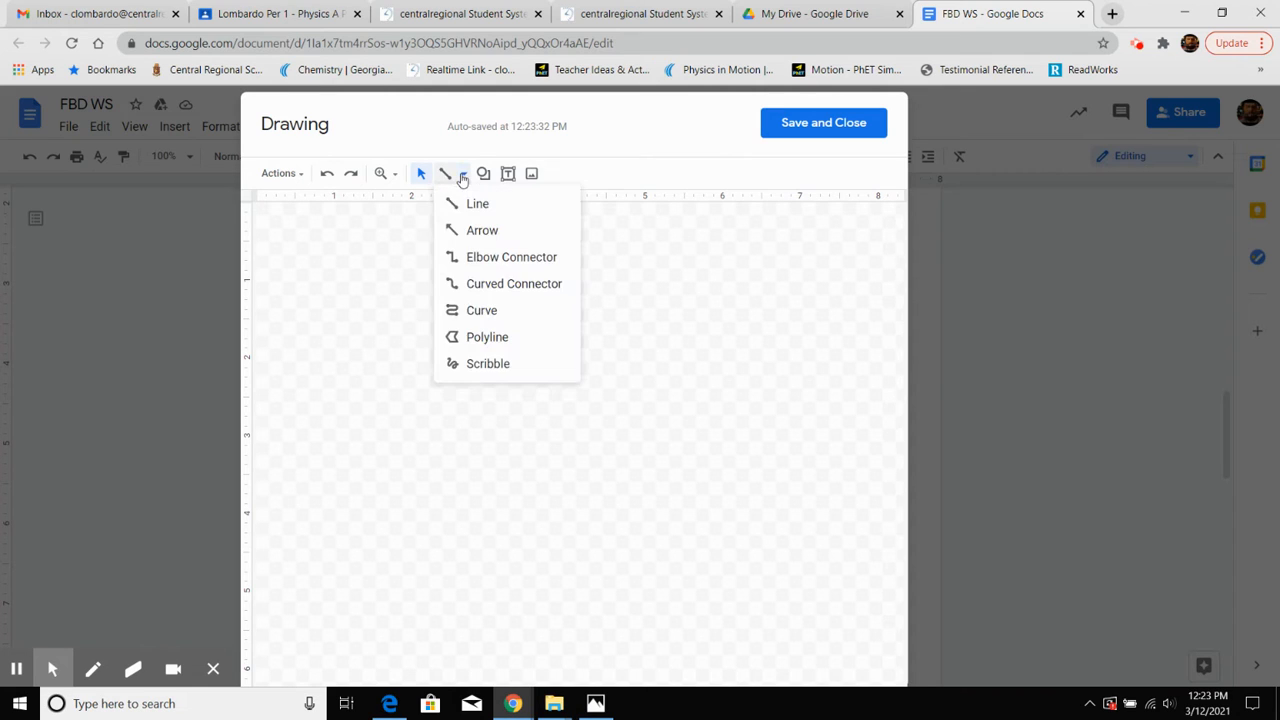
click(477, 231)
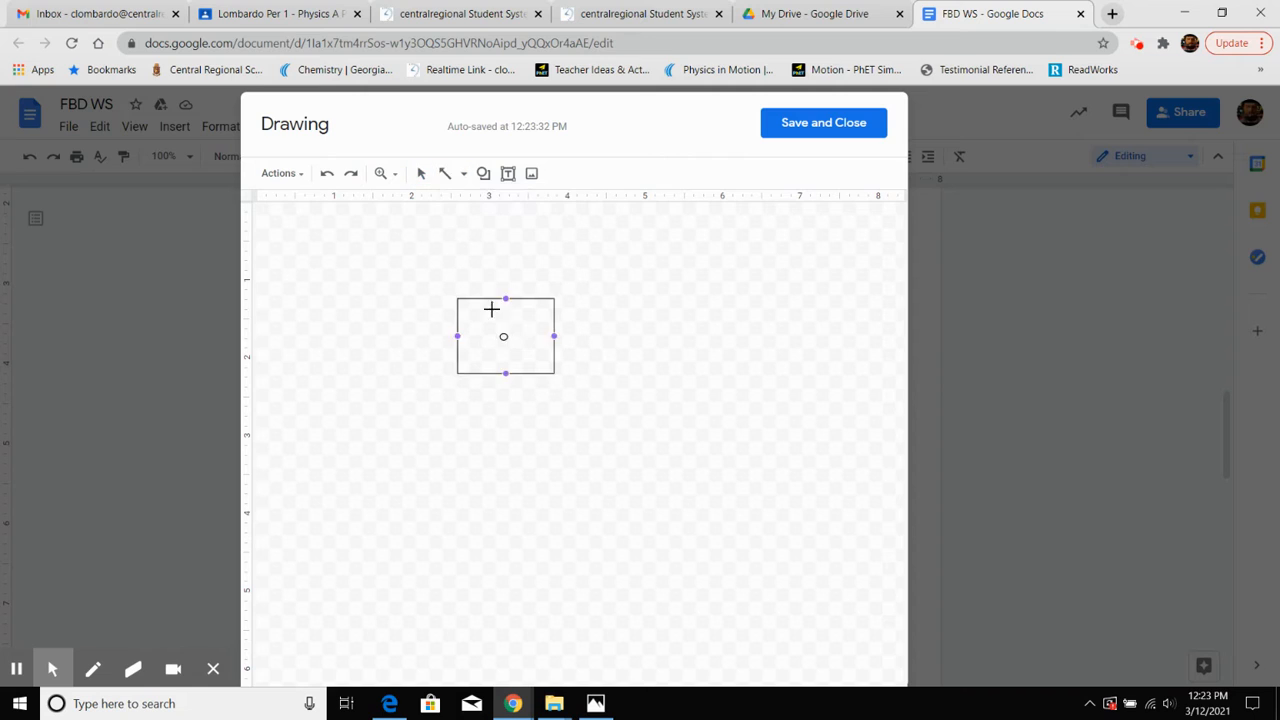
mouse_move(503, 336)
mouse_down()
mouse_move(507, 426)
mouse_move(571, 426)
mouse_move(507, 427)
mouse_up()
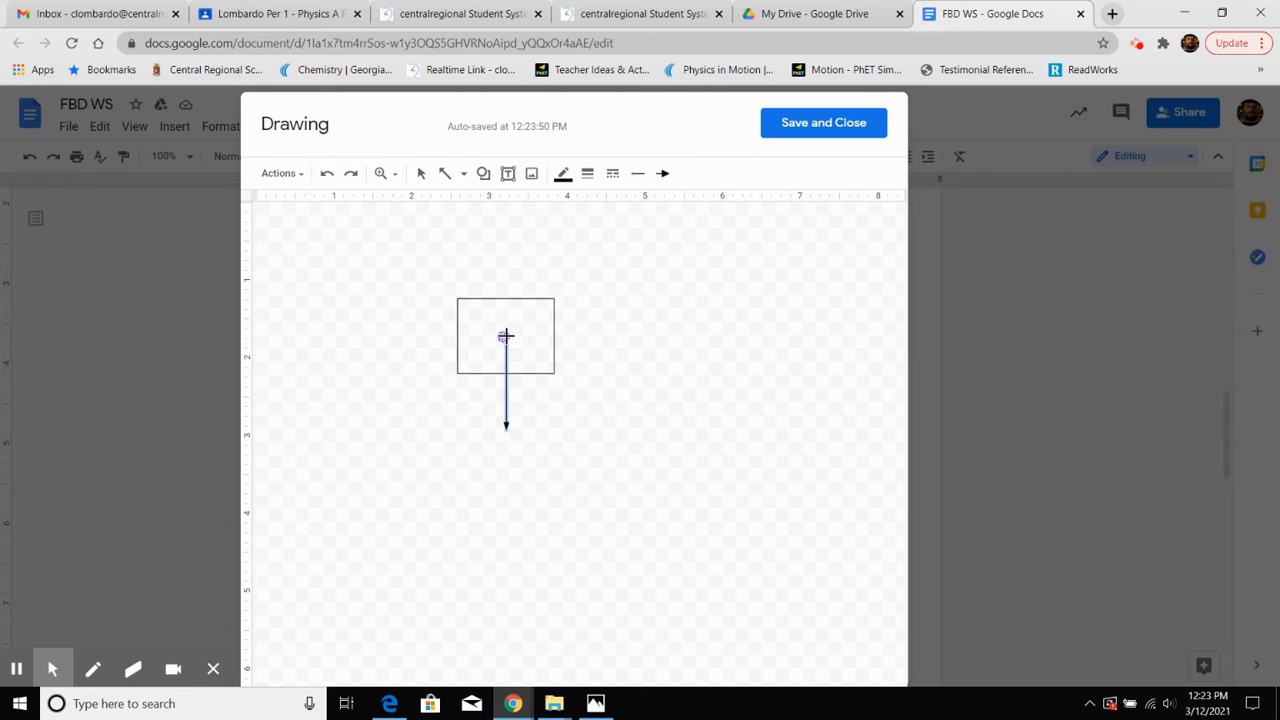
drag(505, 336, 506, 258)
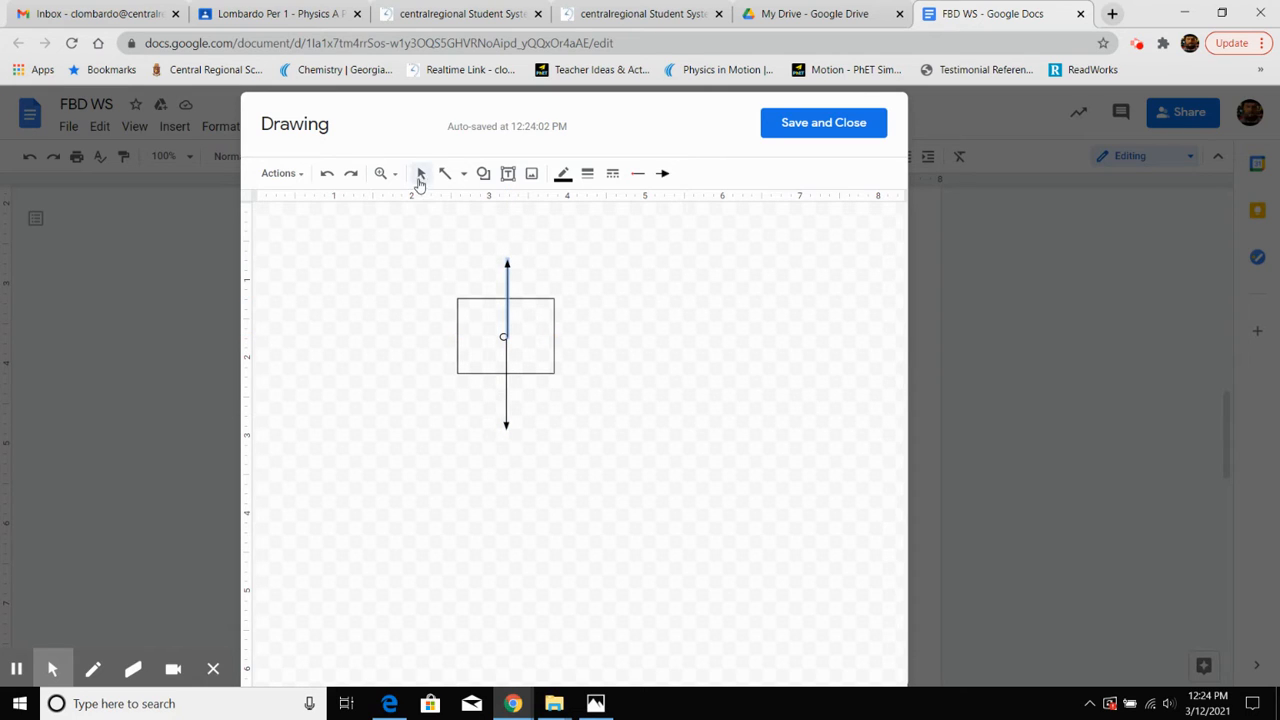
click(421, 174)
click(617, 371)
Readjust the downward arrow's length, shortening it slightly and extending its tip back to about 2.9 in on the vertical ruler
click(507, 408)
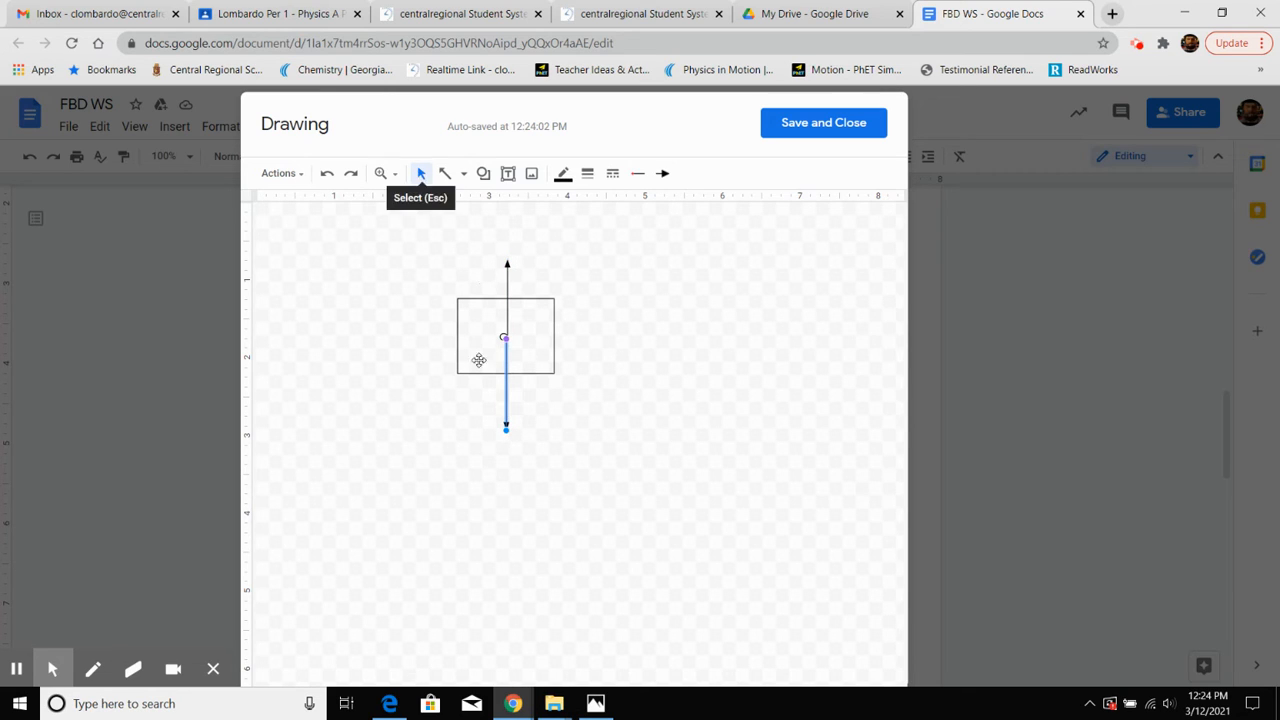
drag(505, 427, 506, 416)
click(572, 430)
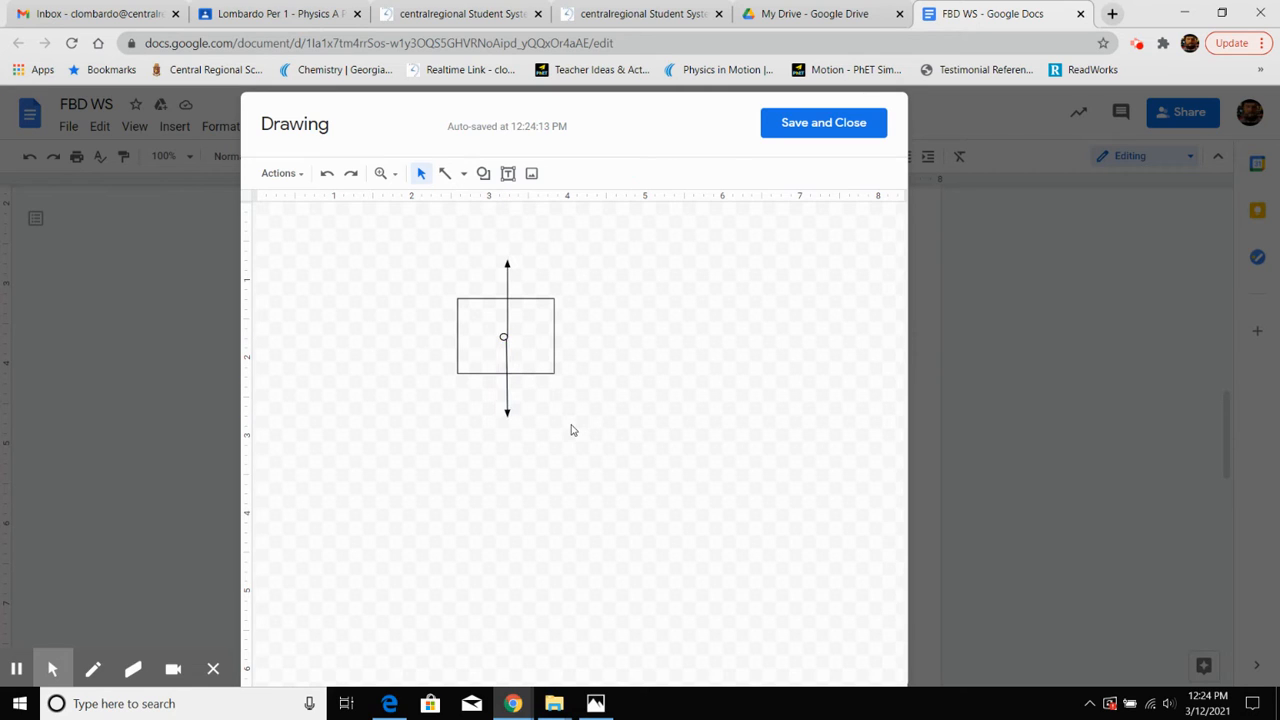
click(508, 414)
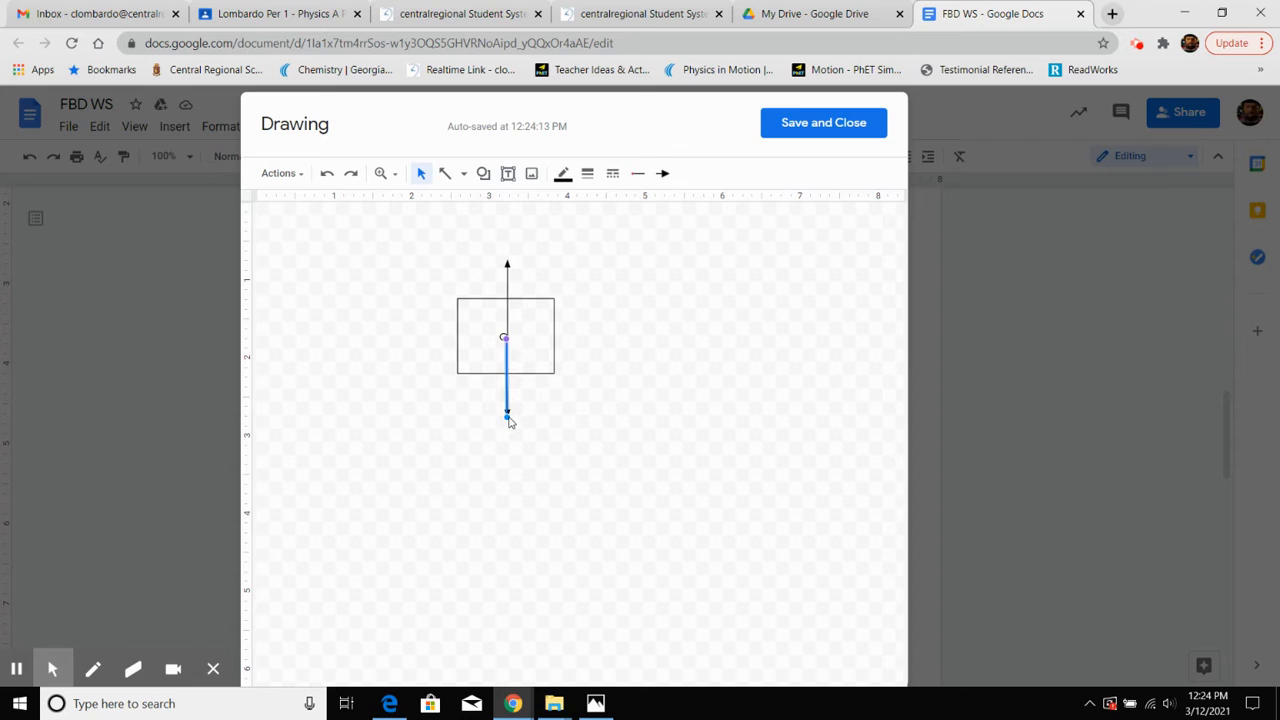
mouse_move(509, 424)
mouse_down()
mouse_move(527, 424)
mouse_move(491, 426)
mouse_move(505, 426)
mouse_up()
click(556, 430)
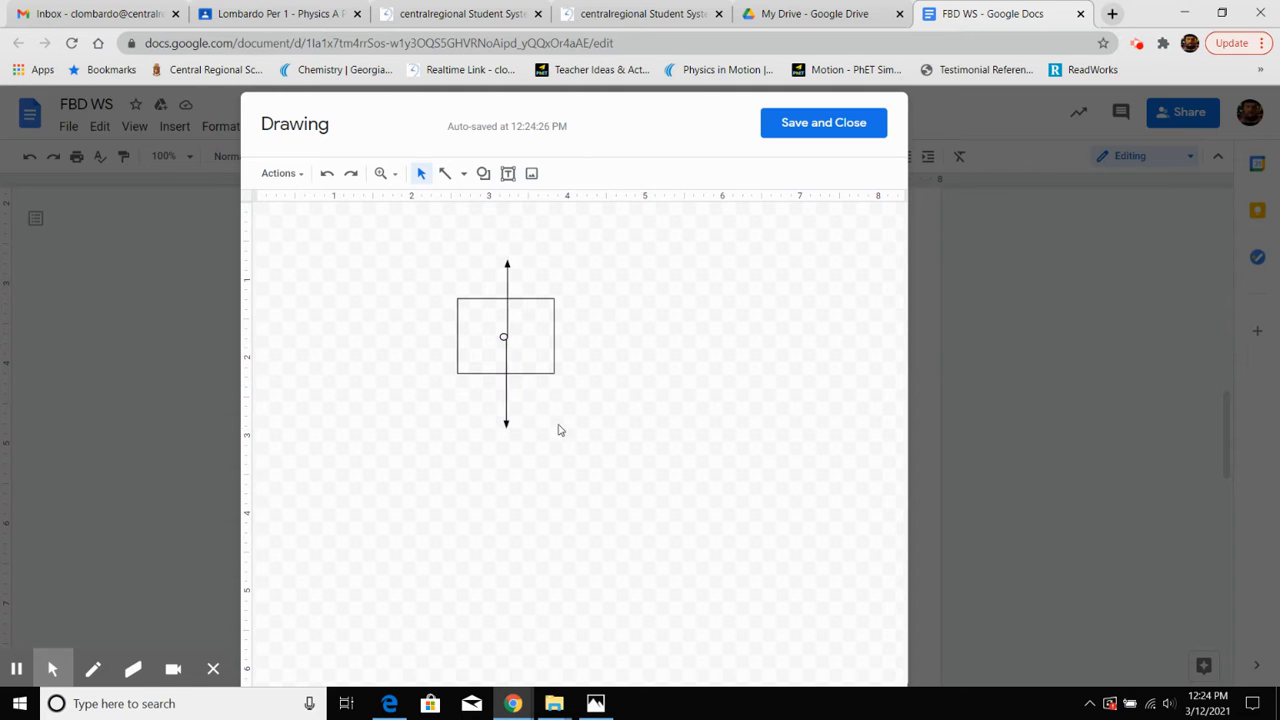
Try to draw pairs of short straight tick marks across both arrows, and undo them
click(454, 178)
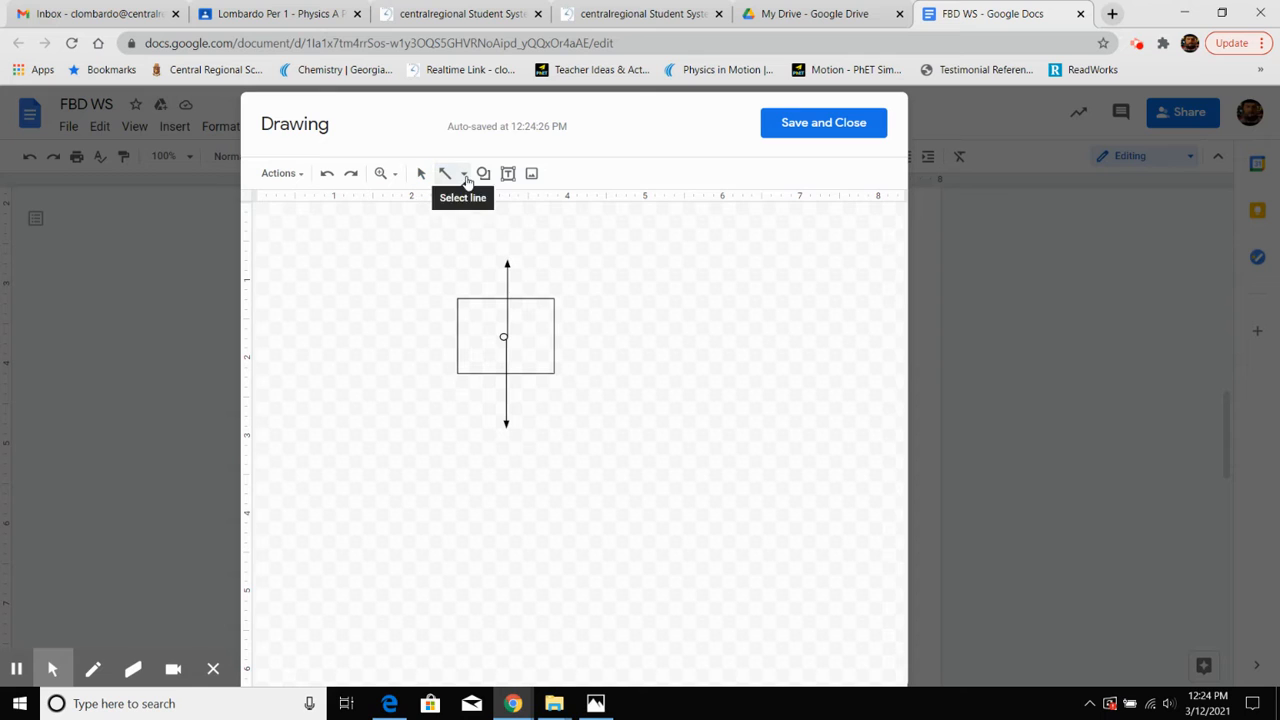
click(464, 176)
click(480, 212)
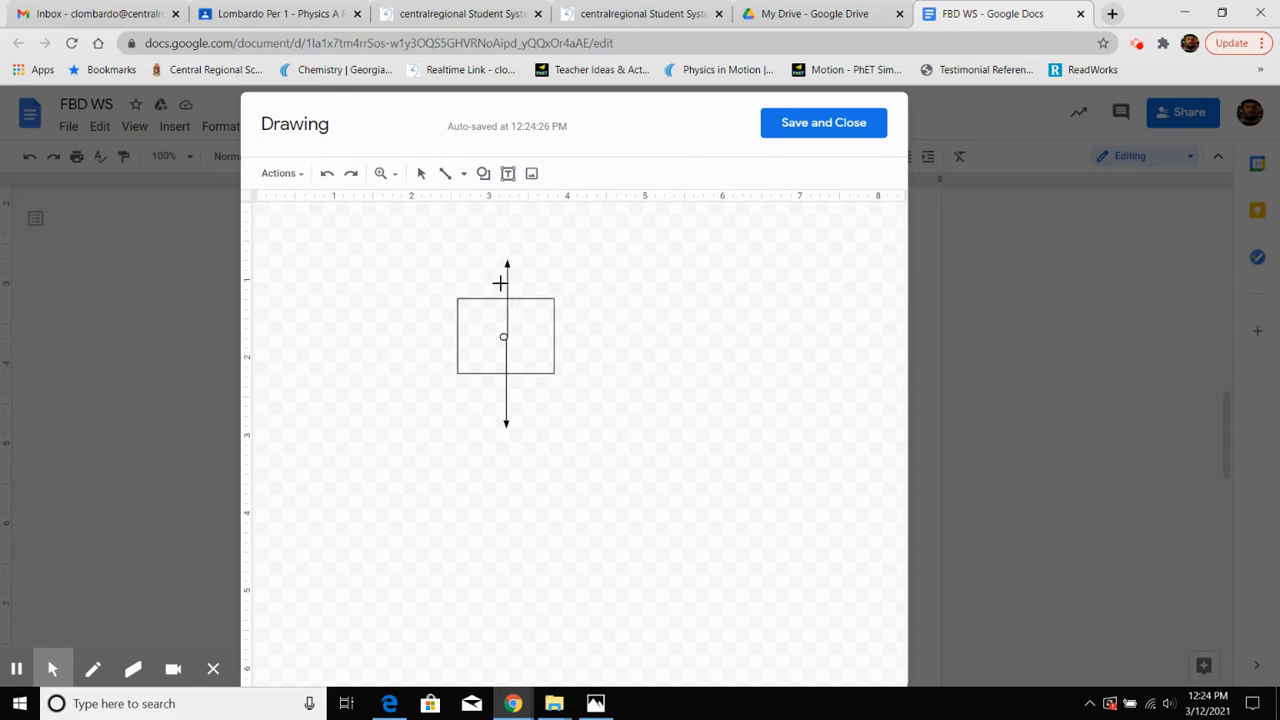
drag(508, 287, 517, 275)
drag(498, 395, 522, 399)
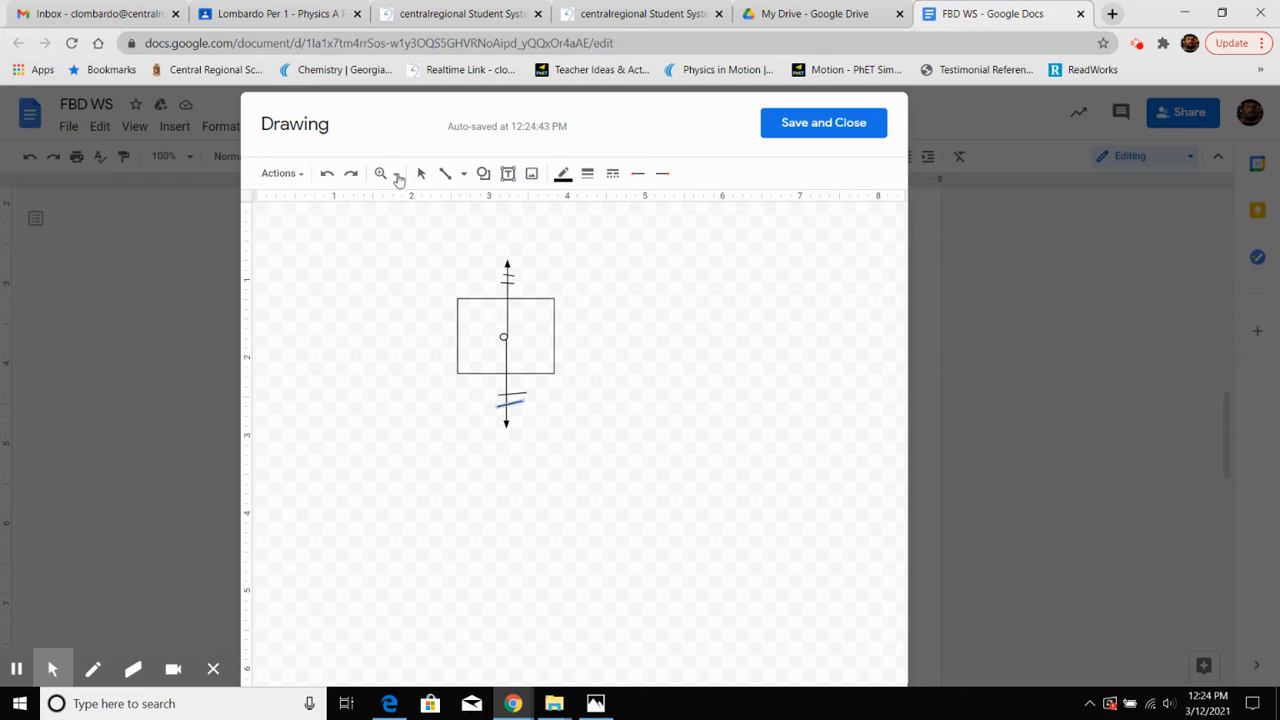
click(327, 180)
click(327, 180)
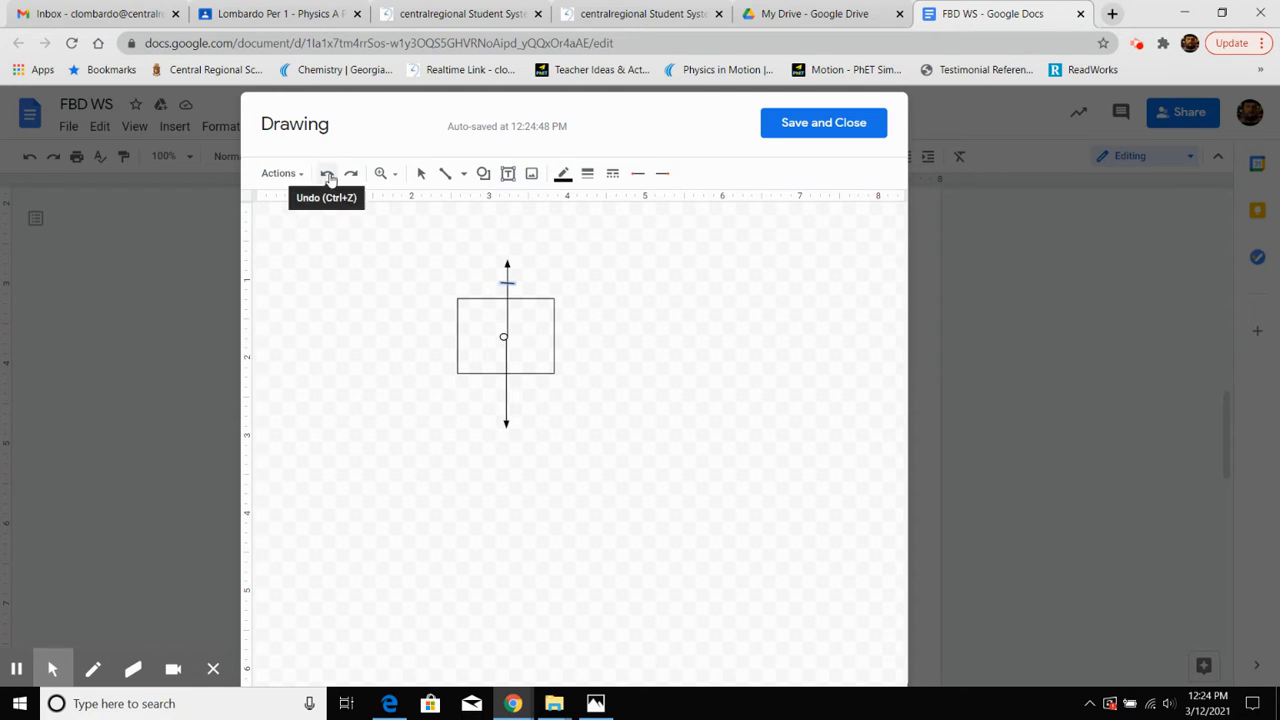
click(329, 177)
Draw two short horizontal tick marks across the upward arrow and two across the downward arrow, outside the rectangle
click(446, 182)
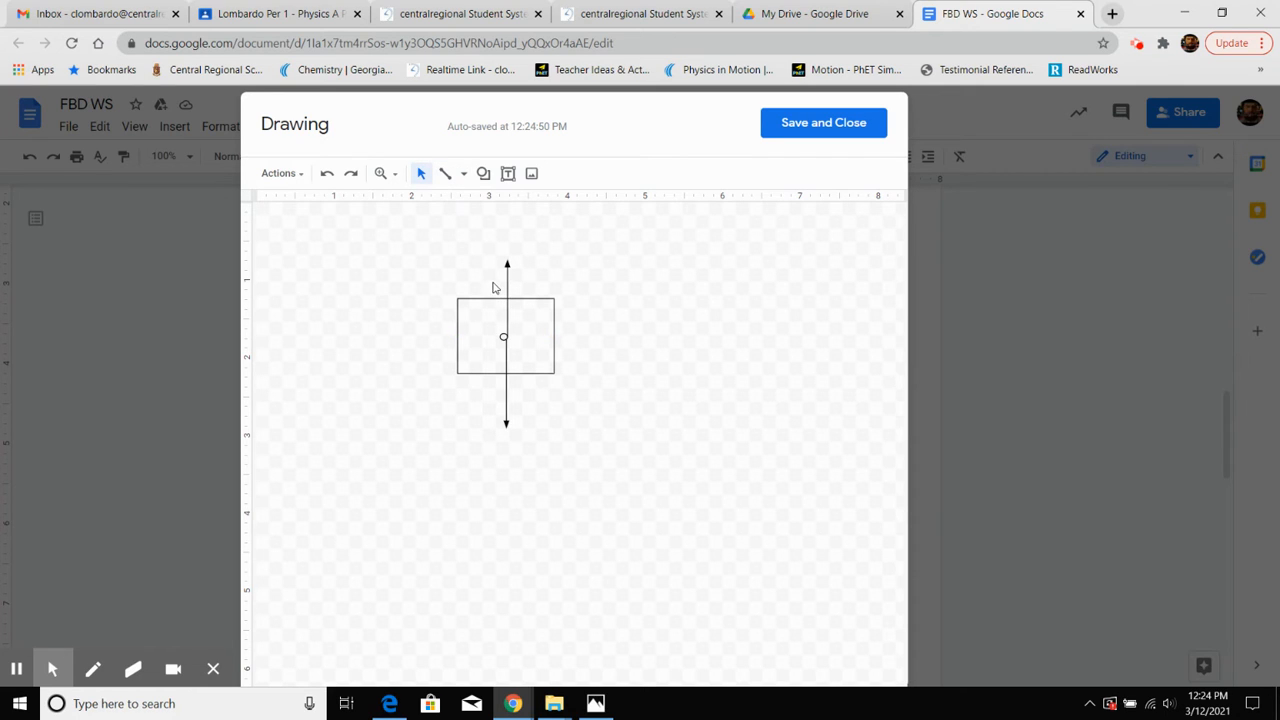
click(445, 173)
drag(502, 287, 463, 272)
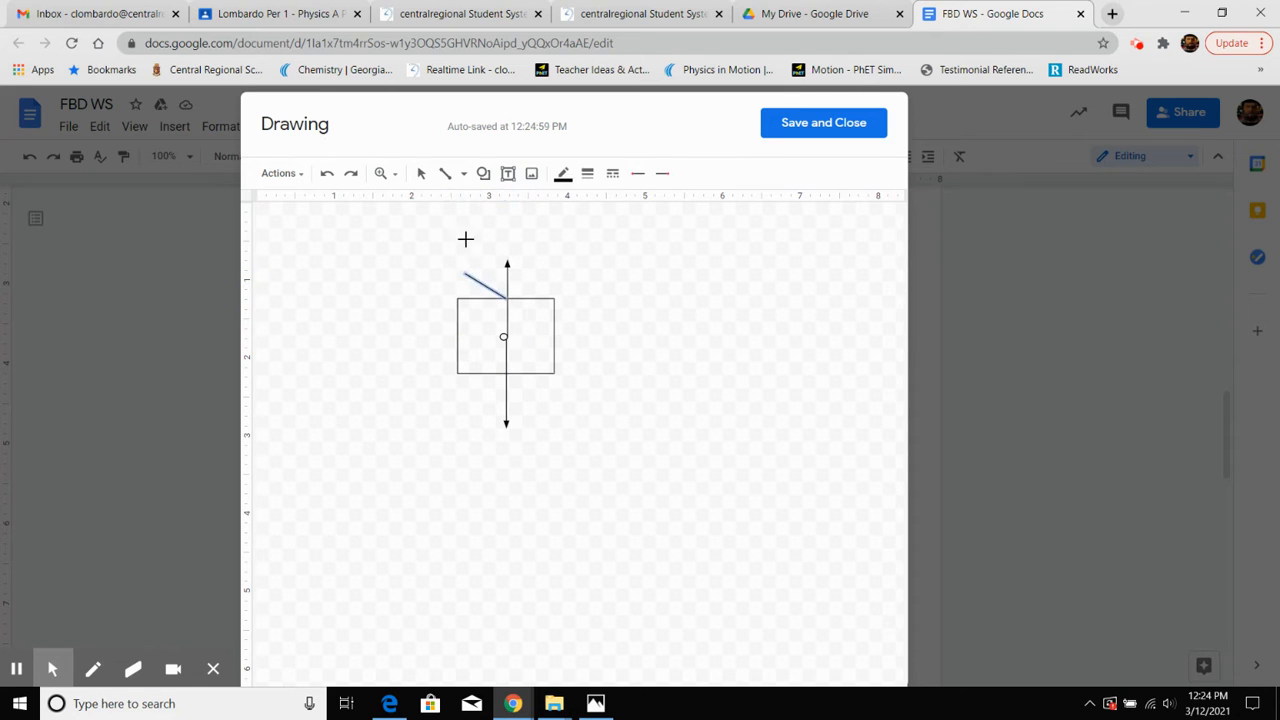
click(327, 174)
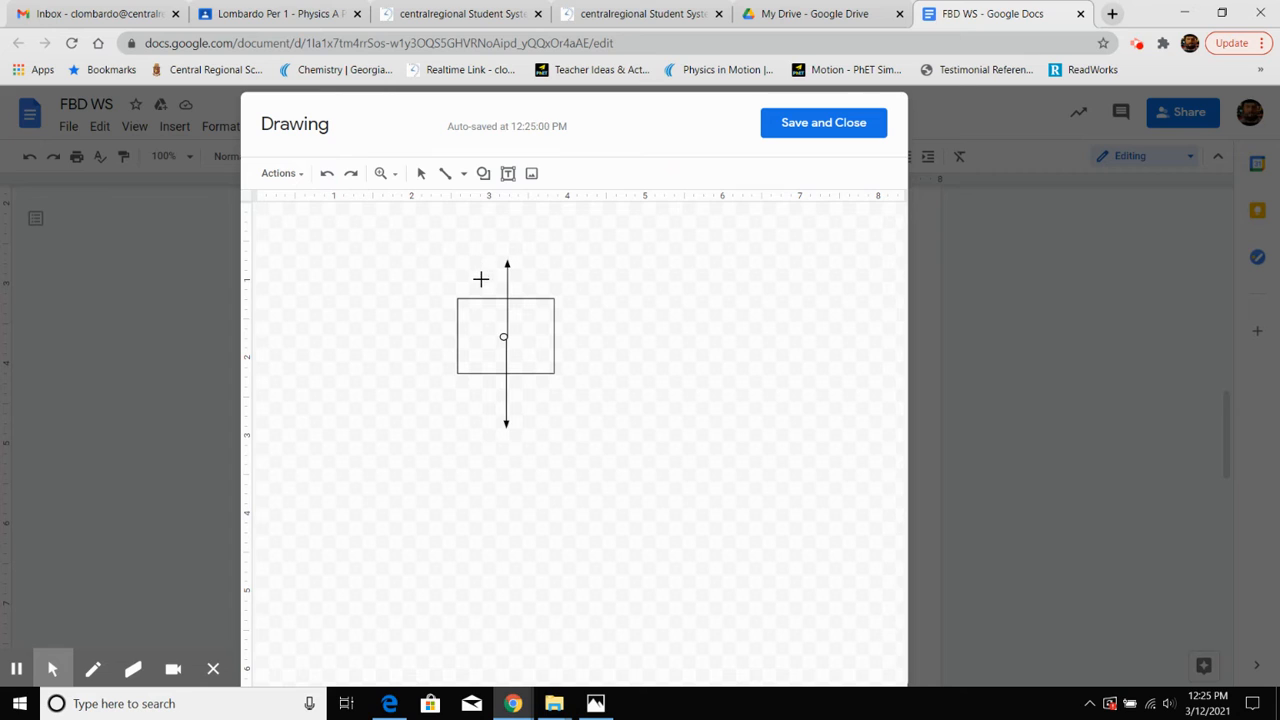
drag(495, 284, 520, 284)
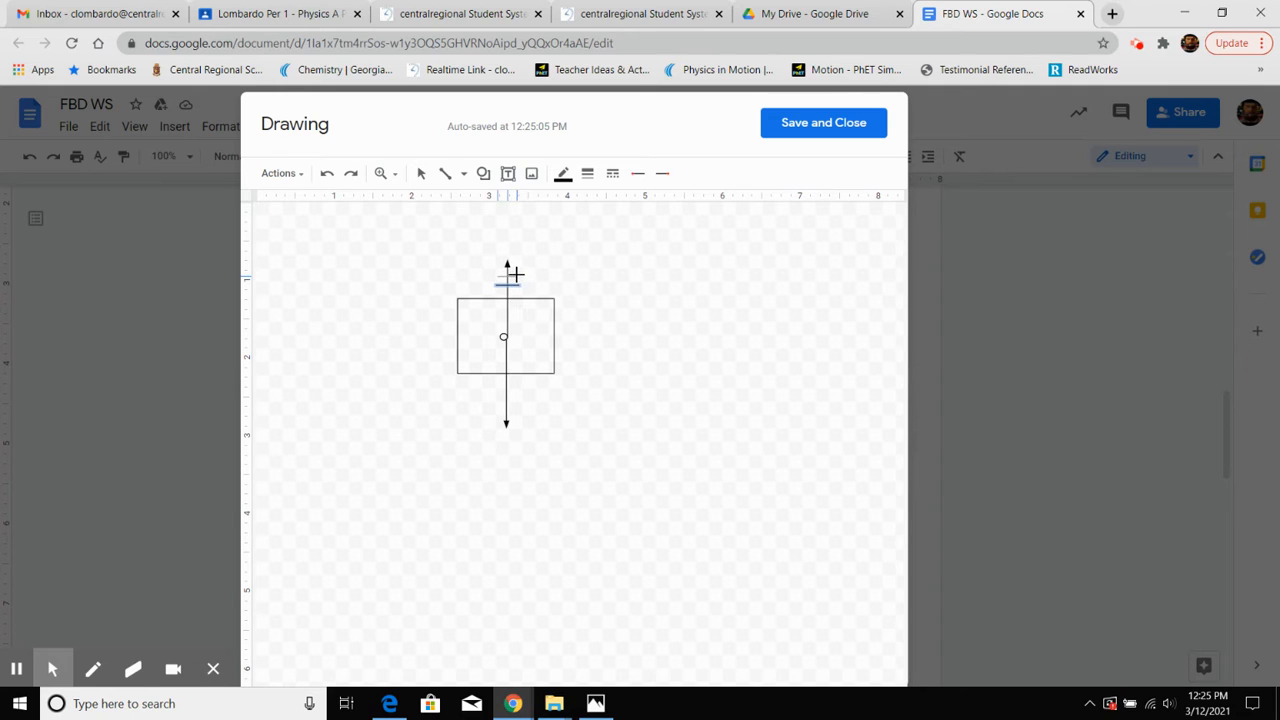
drag(513, 274, 518, 276)
mouse_move(491, 390)
mouse_down()
mouse_move(517, 387)
mouse_move(520, 401)
mouse_up()
Add a text box beside the downward arrow's tip labelled F with a subscript g
click(508, 173)
drag(531, 407, 587, 437)
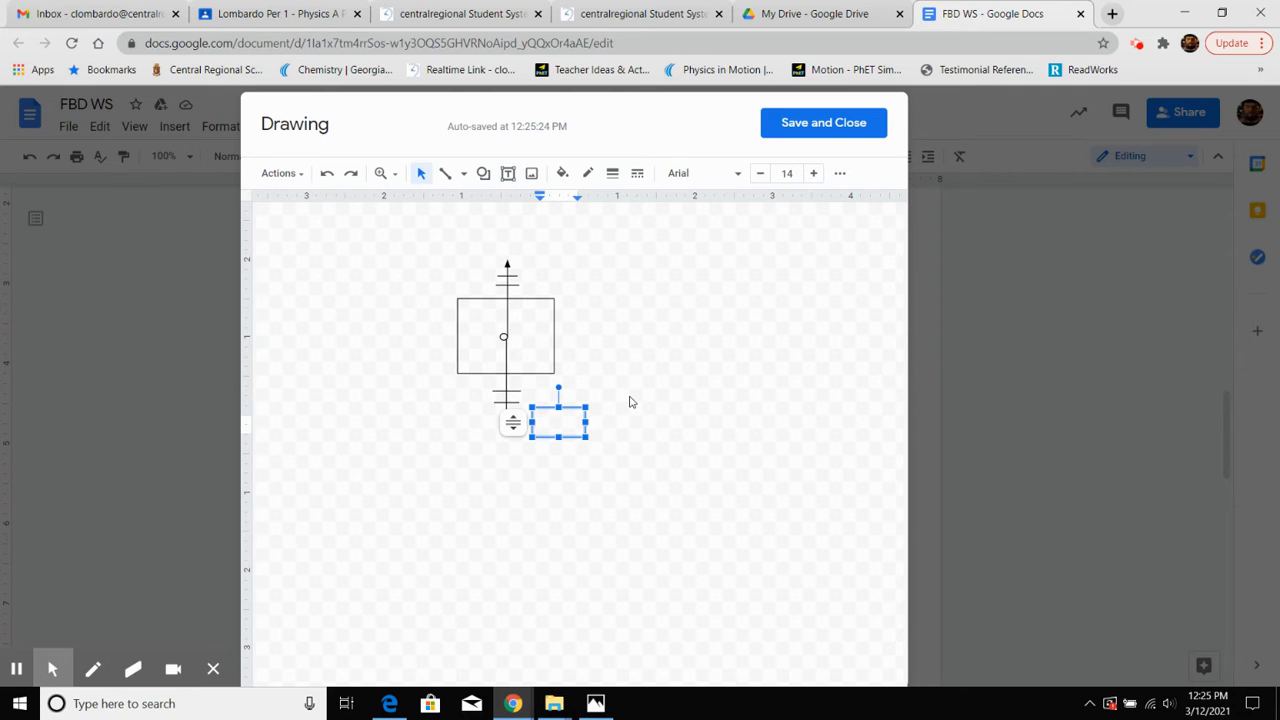
text(Fg)
Add a text box beside the upward arrow's tip labelled F with a subscript N
click(508, 173)
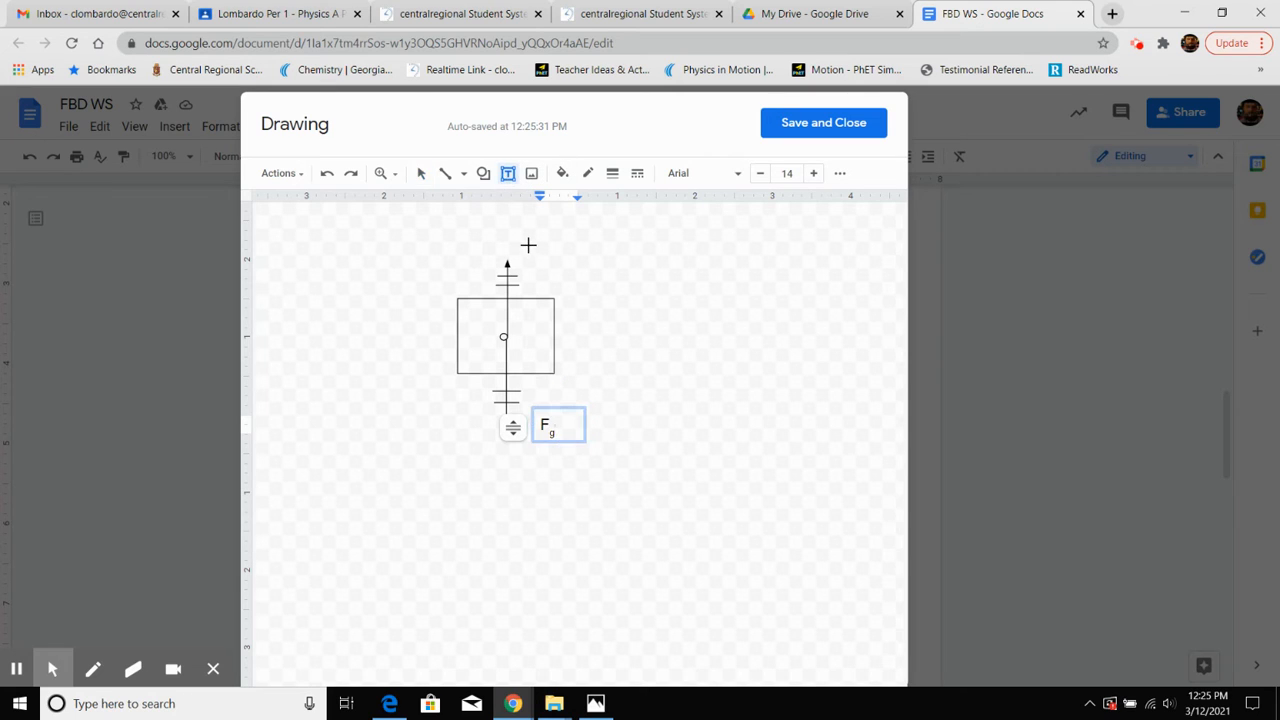
drag(530, 248, 574, 280)
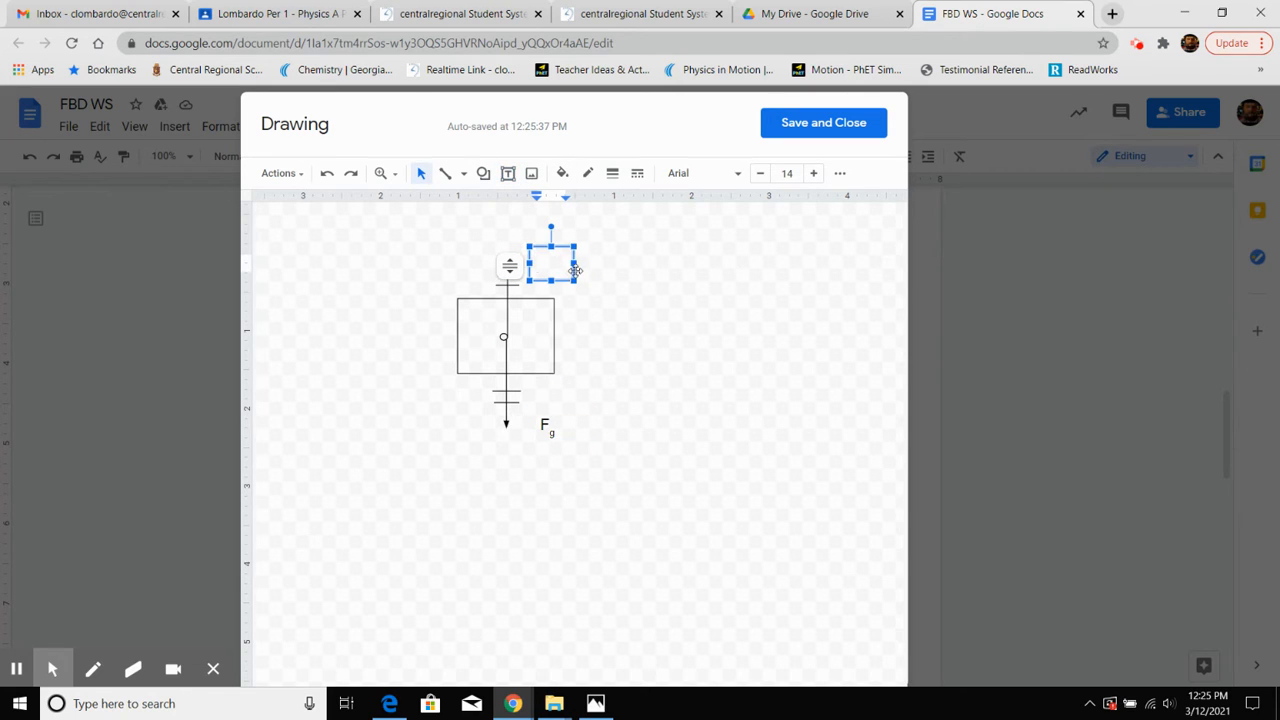
text(FN)
click(421, 173)
click(679, 294)
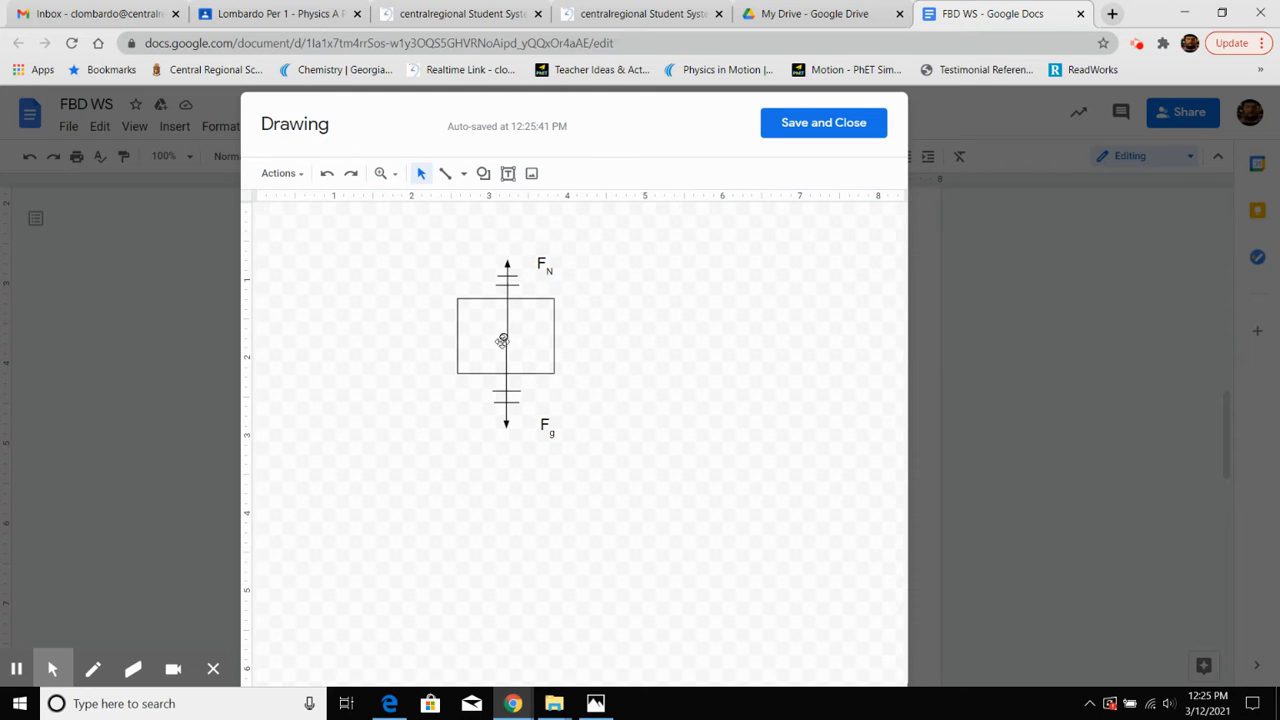
Align the small circle and both arrows on the rectangle's vertical centreline, and save the drawing into the document
click(506, 337)
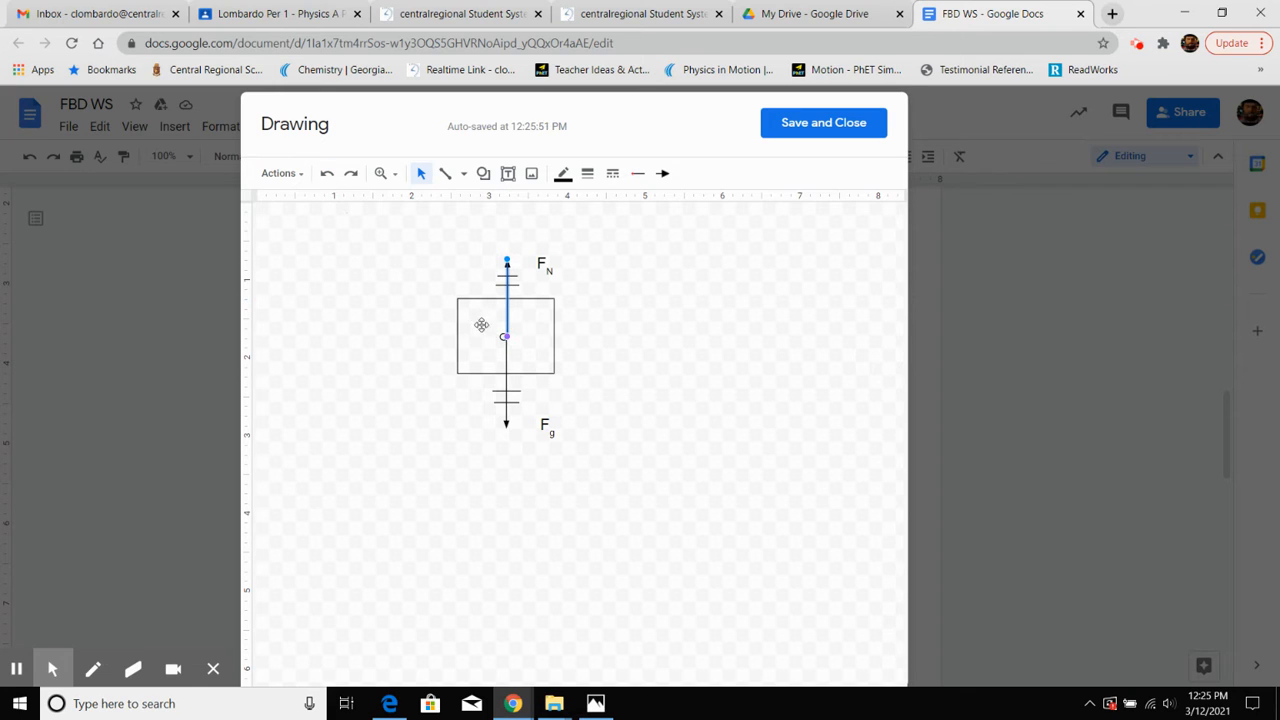
click(502, 338)
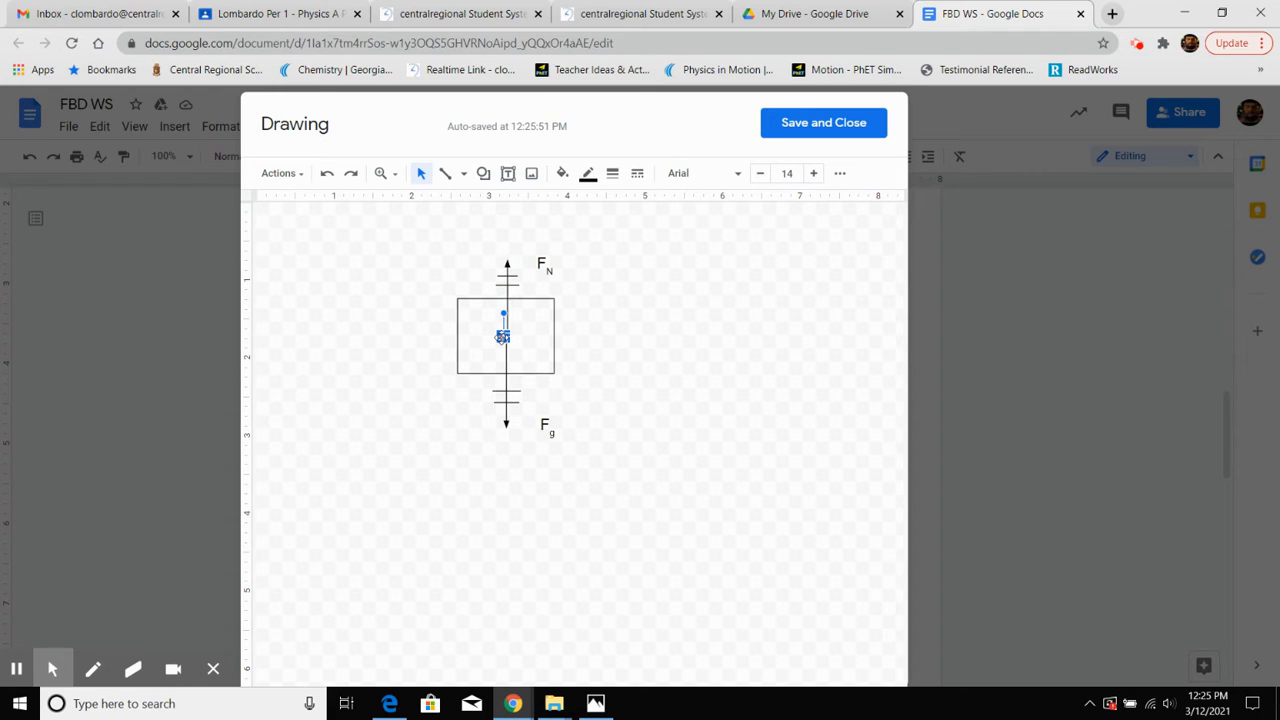
click(682, 333)
click(506, 340)
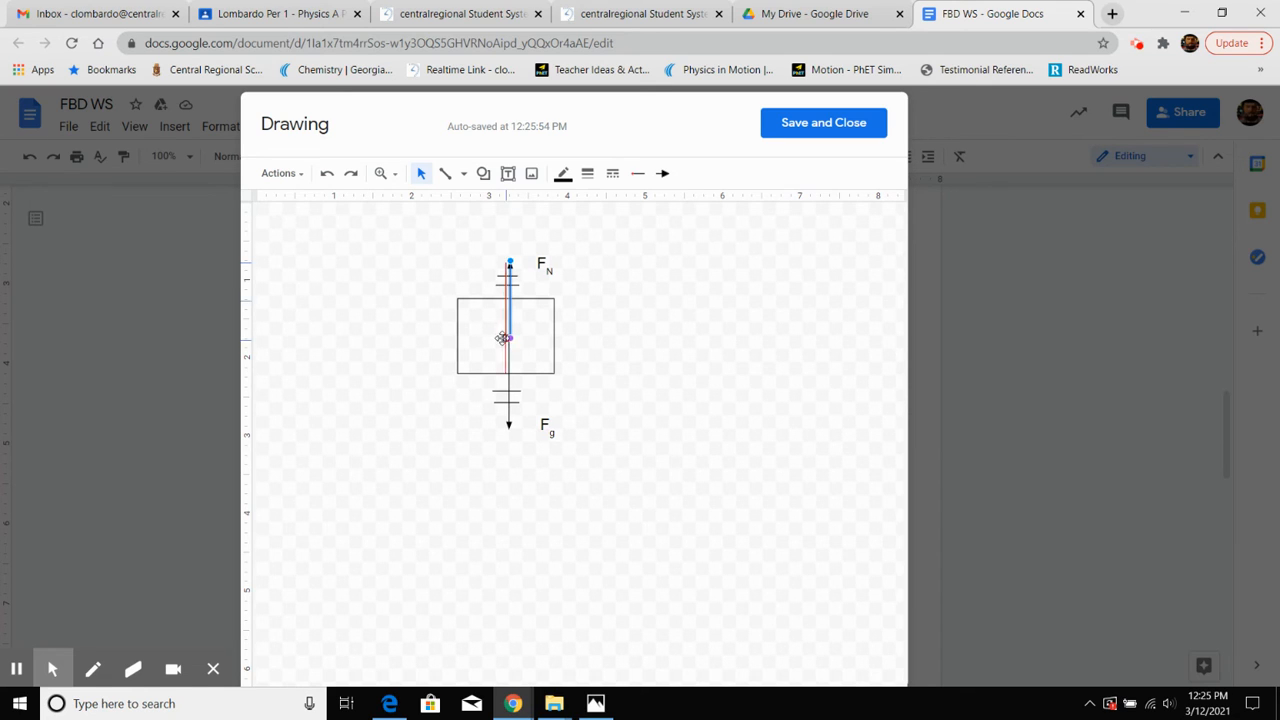
click(506, 348)
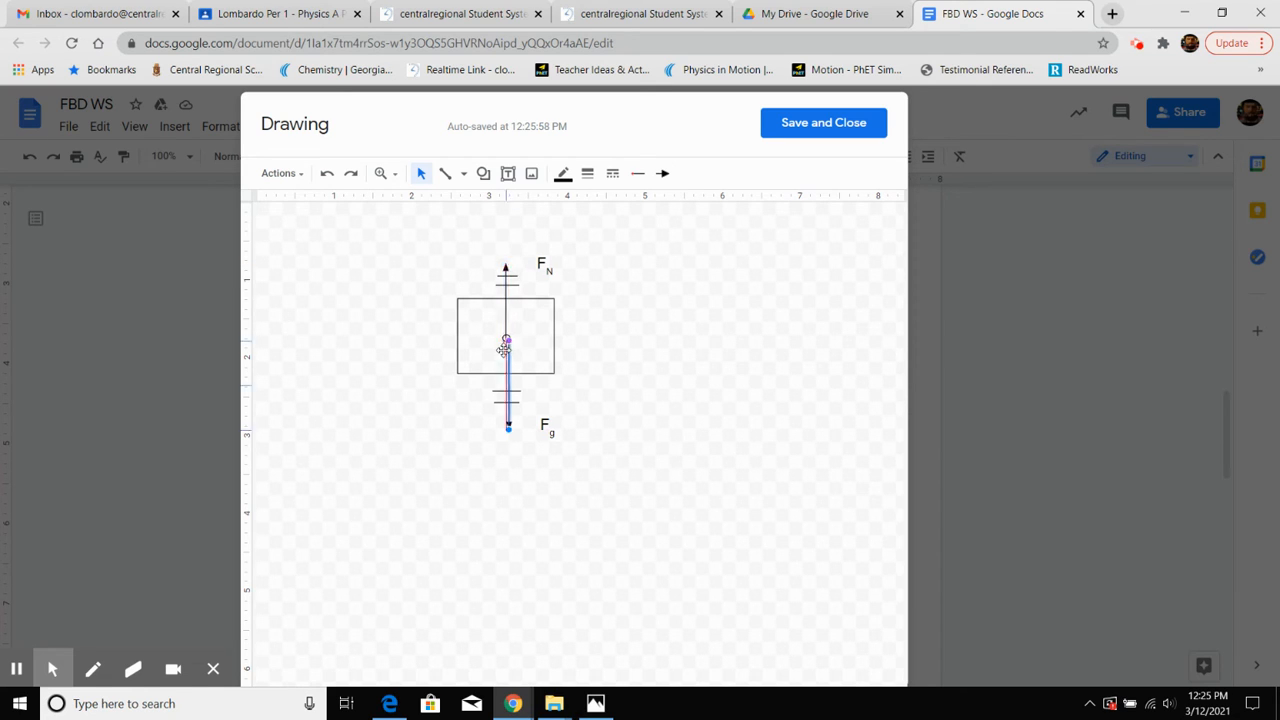
click(700, 369)
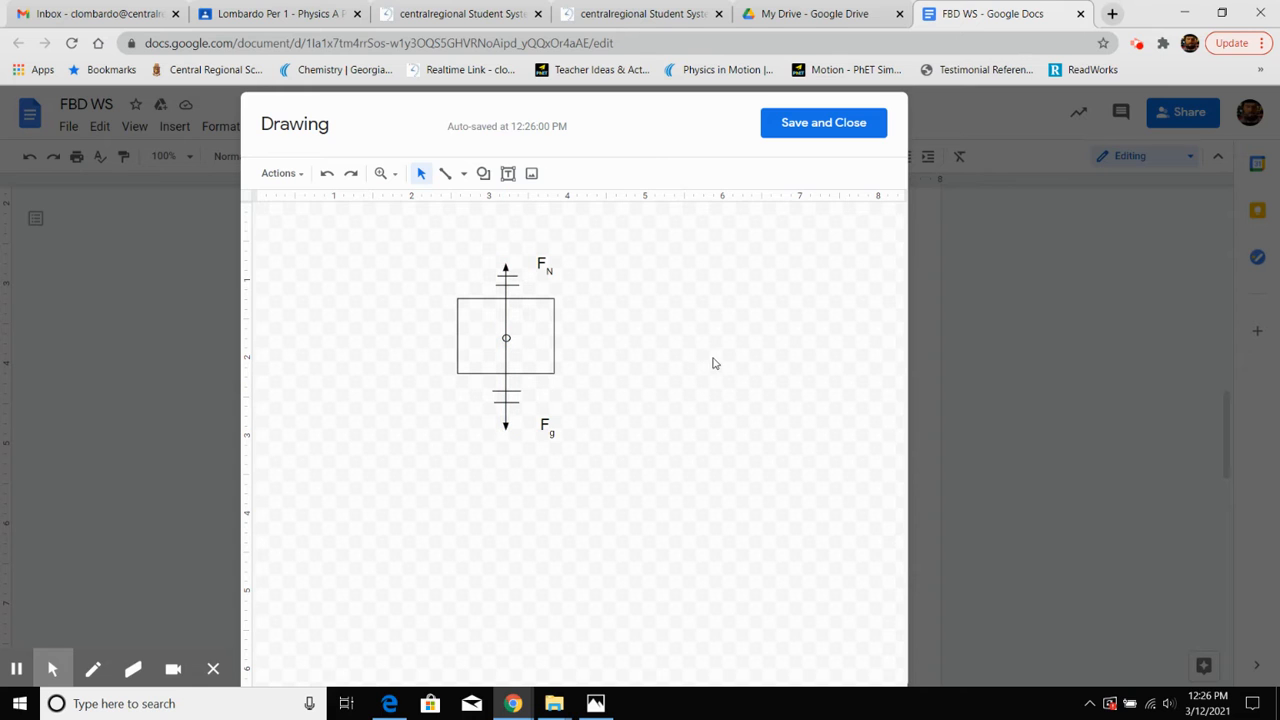
click(772, 136)
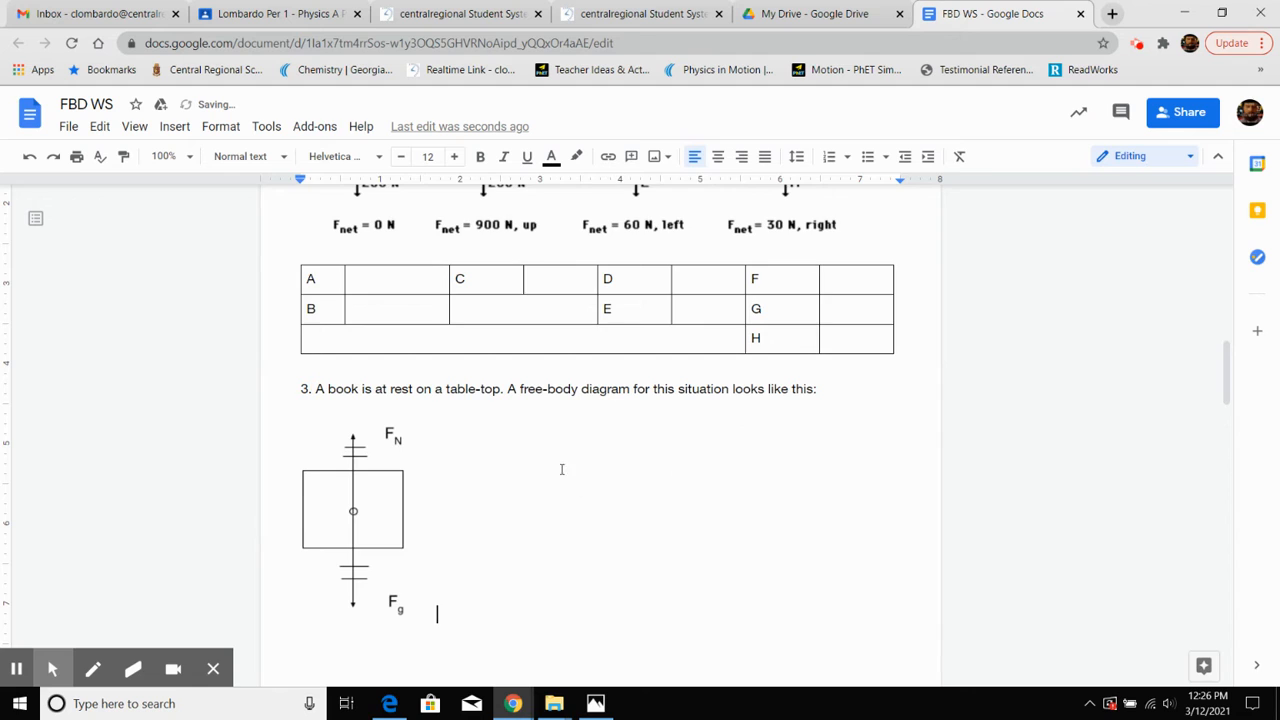
Delete the surplus blank lines between the book's free-body diagram and question 4
scroll(563, 466, down, 2)
click(357, 428)
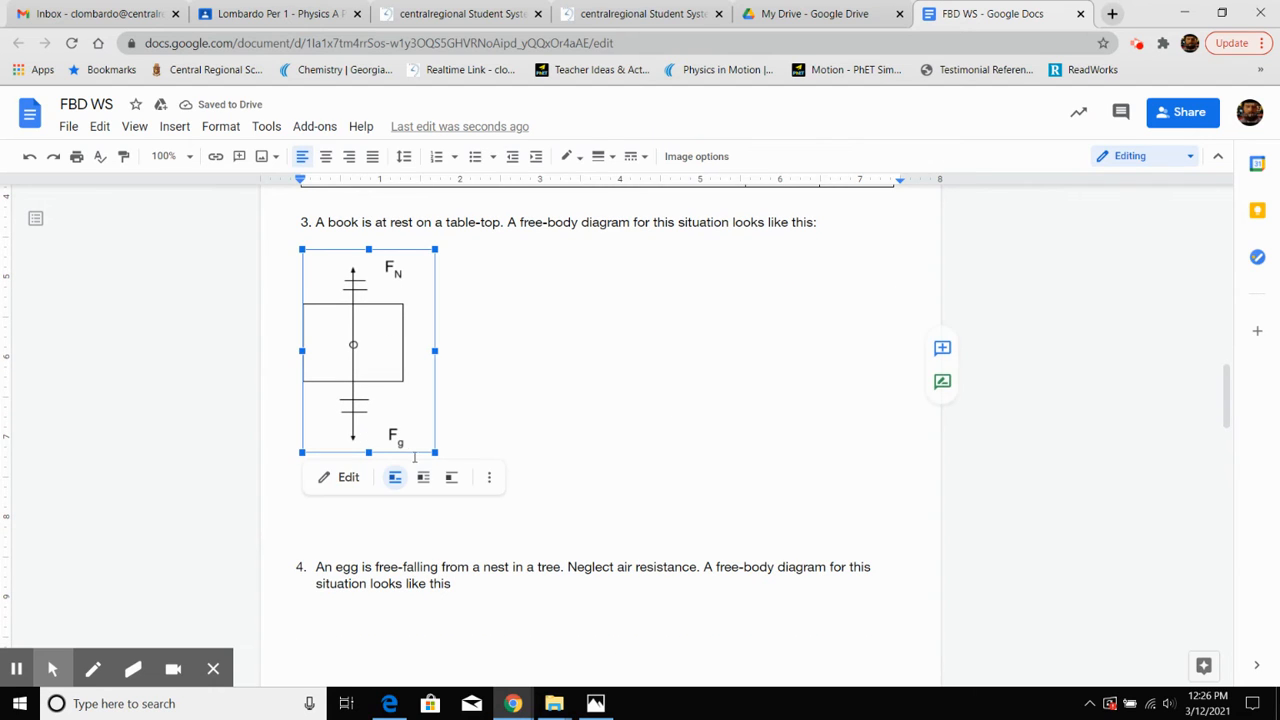
drag(592, 514, 461, 521)
click(415, 538)
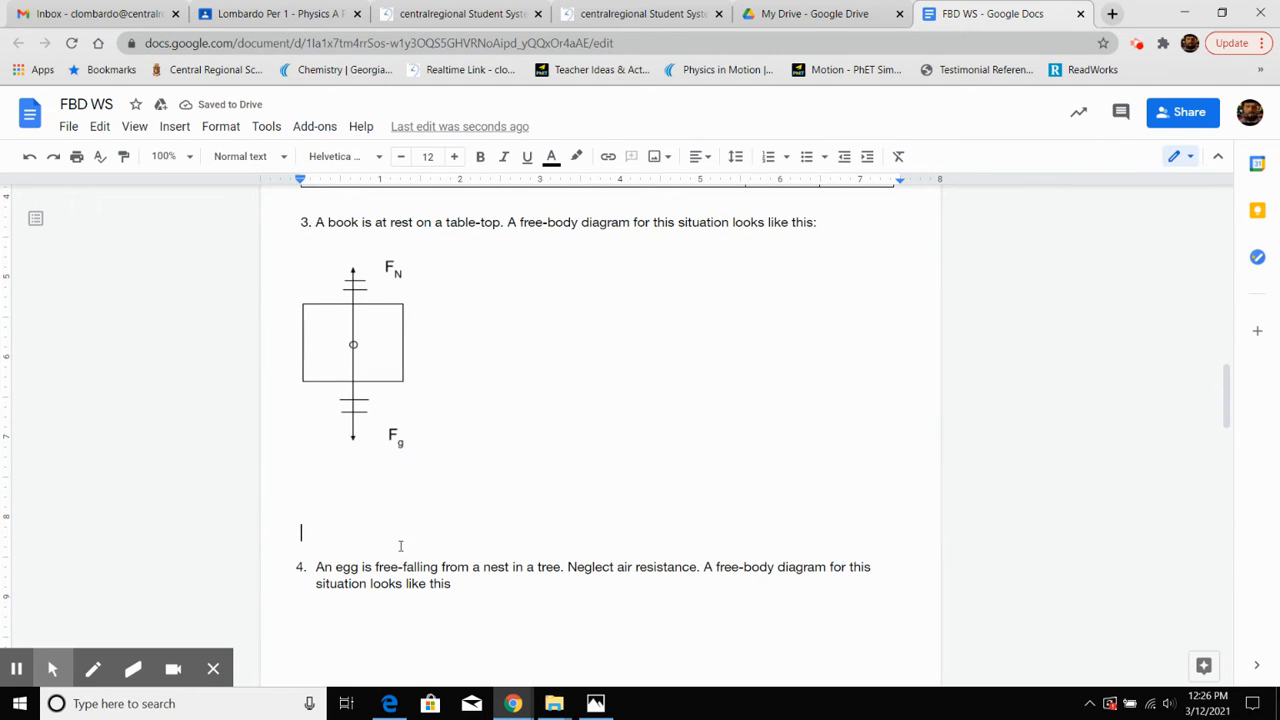
click(399, 545)
key(BackSpace)
key(BackSpace)
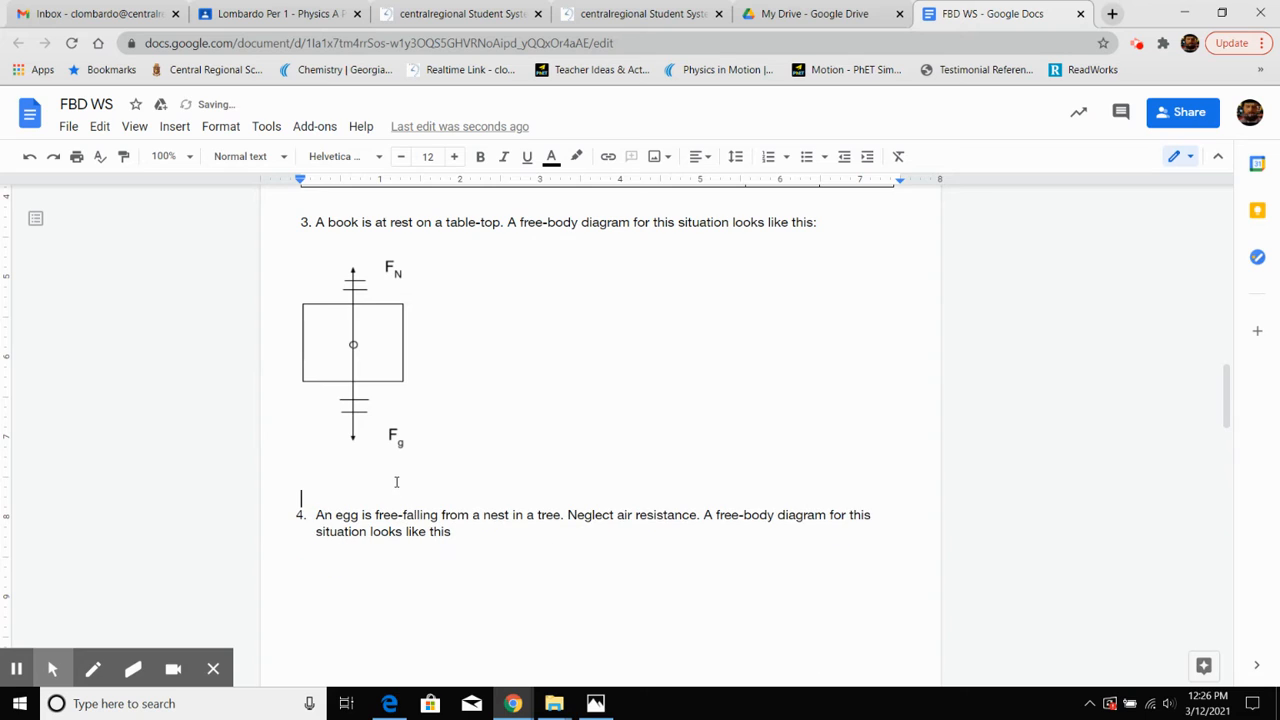
key(BackSpace)
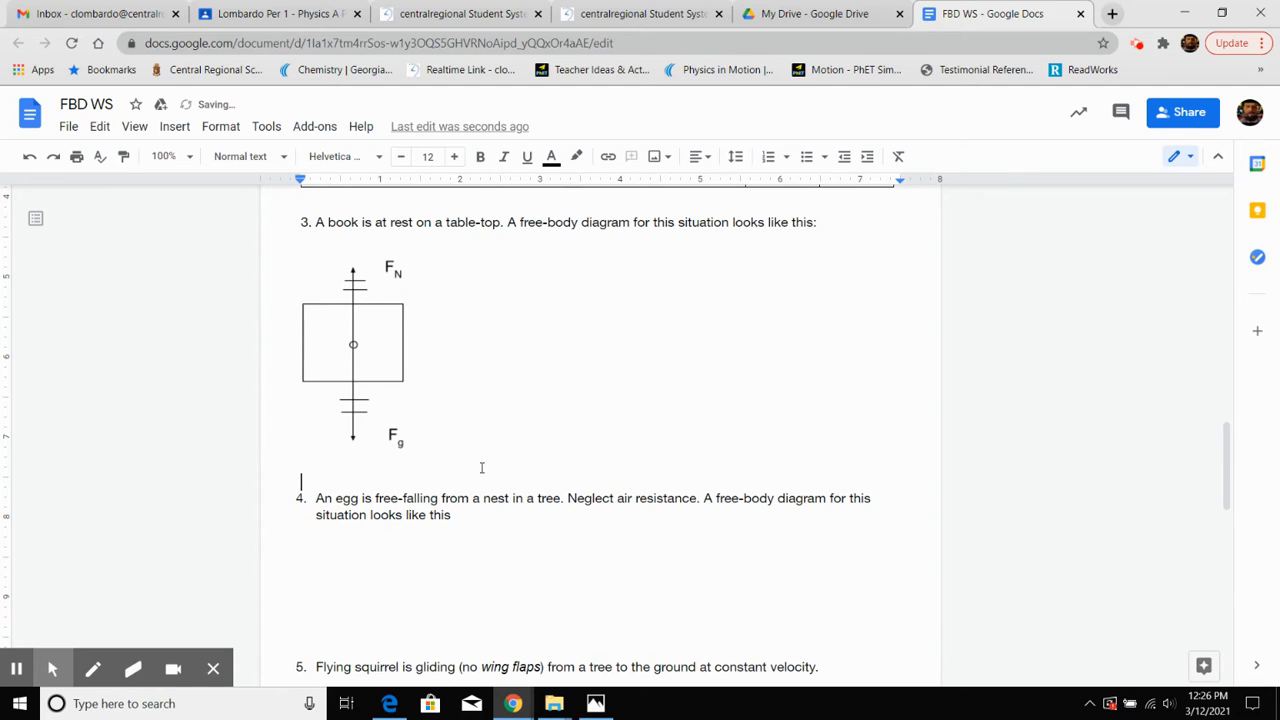
Start a new drawing in the blank space below question 4 about the free-falling egg
scroll(478, 465, down, 1)
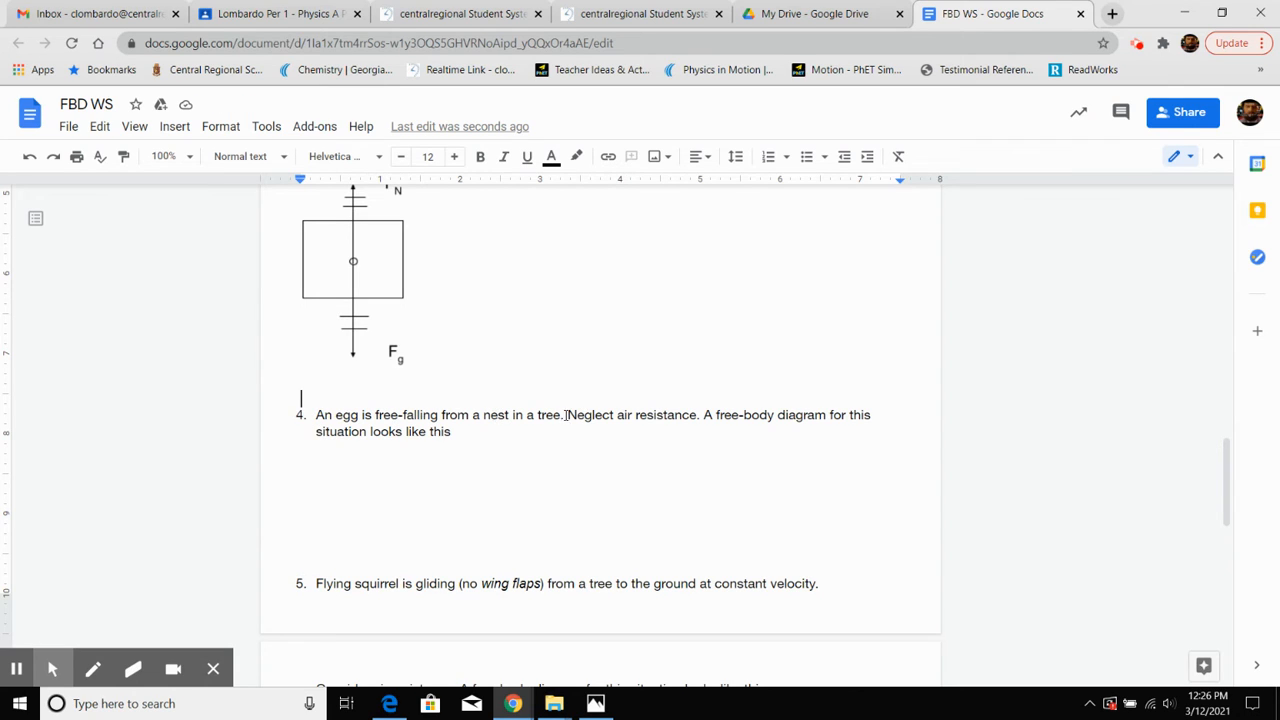
drag(566, 415, 703, 414)
click(576, 464)
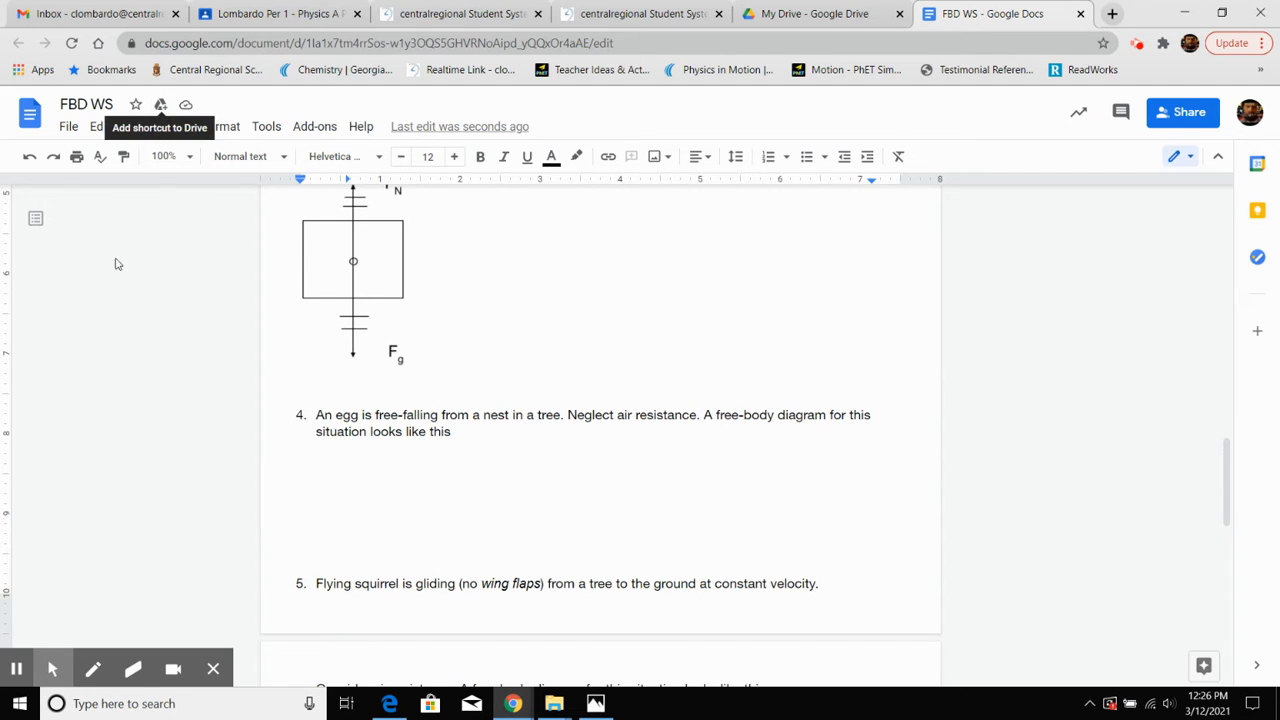
click(176, 136)
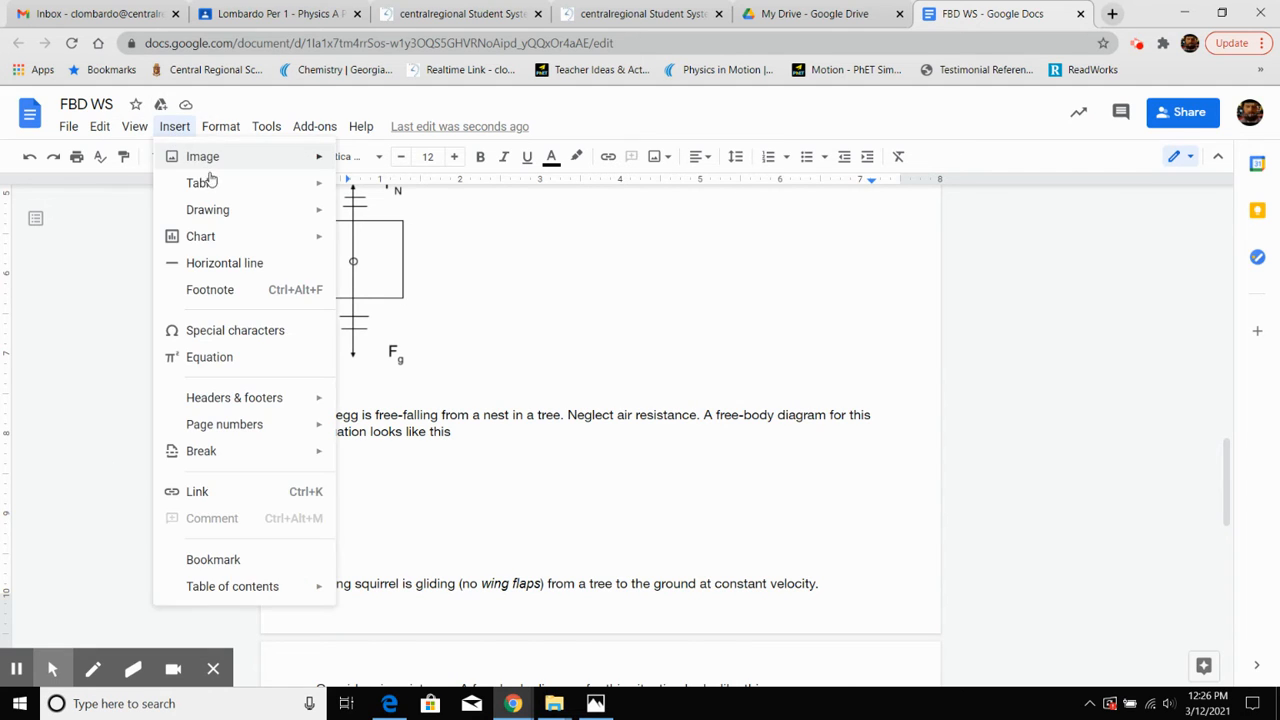
mouse_move(320, 211)
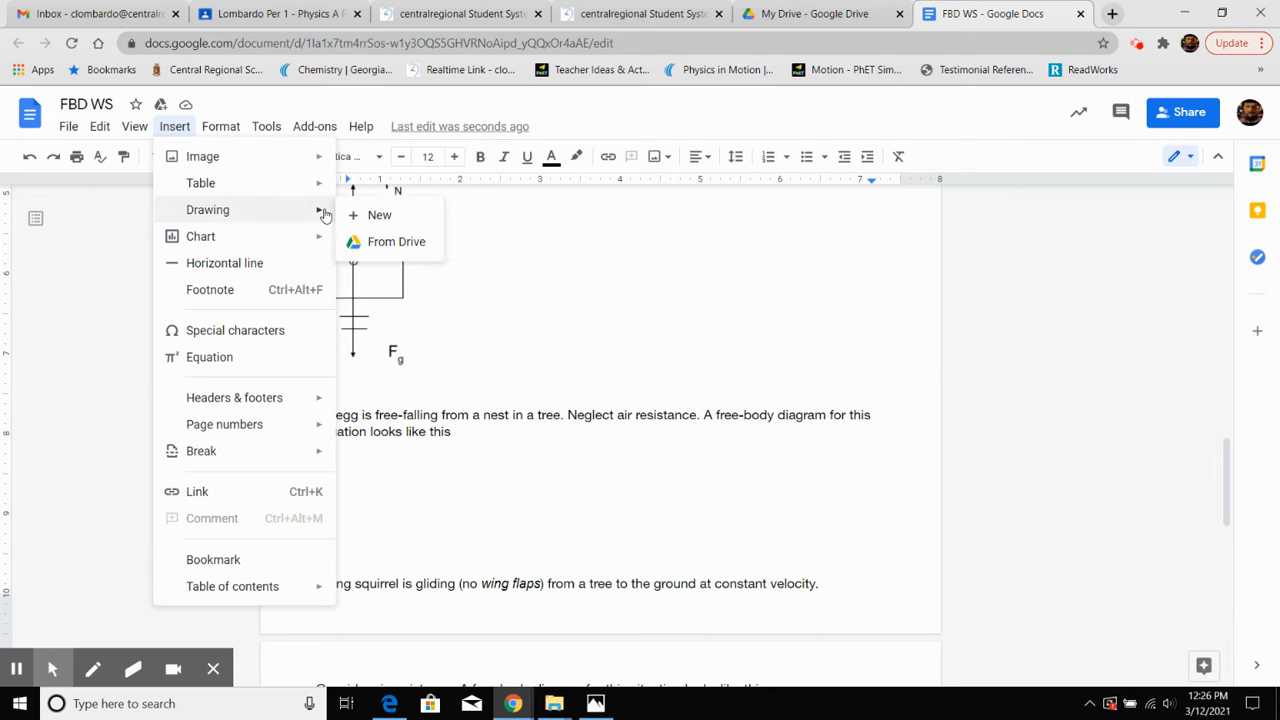
click(360, 214)
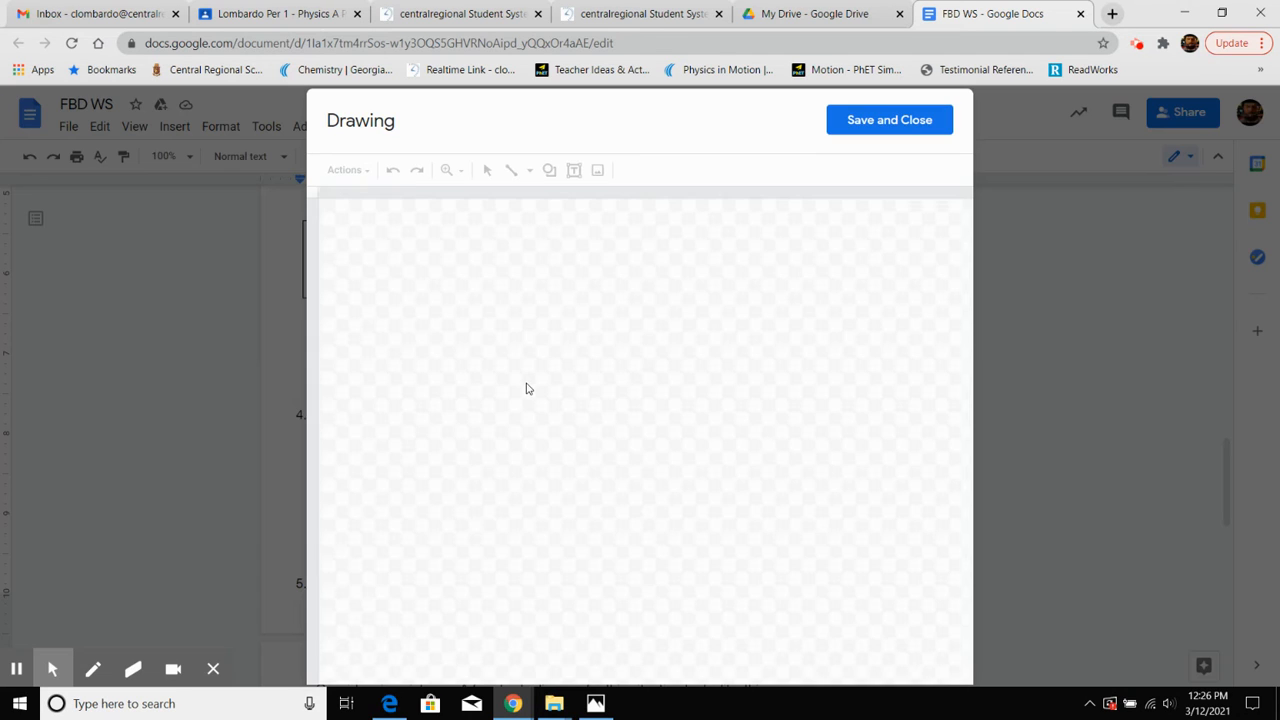
Draw a tiny circle on the canvas to mark the egg's centre point
click(575, 172)
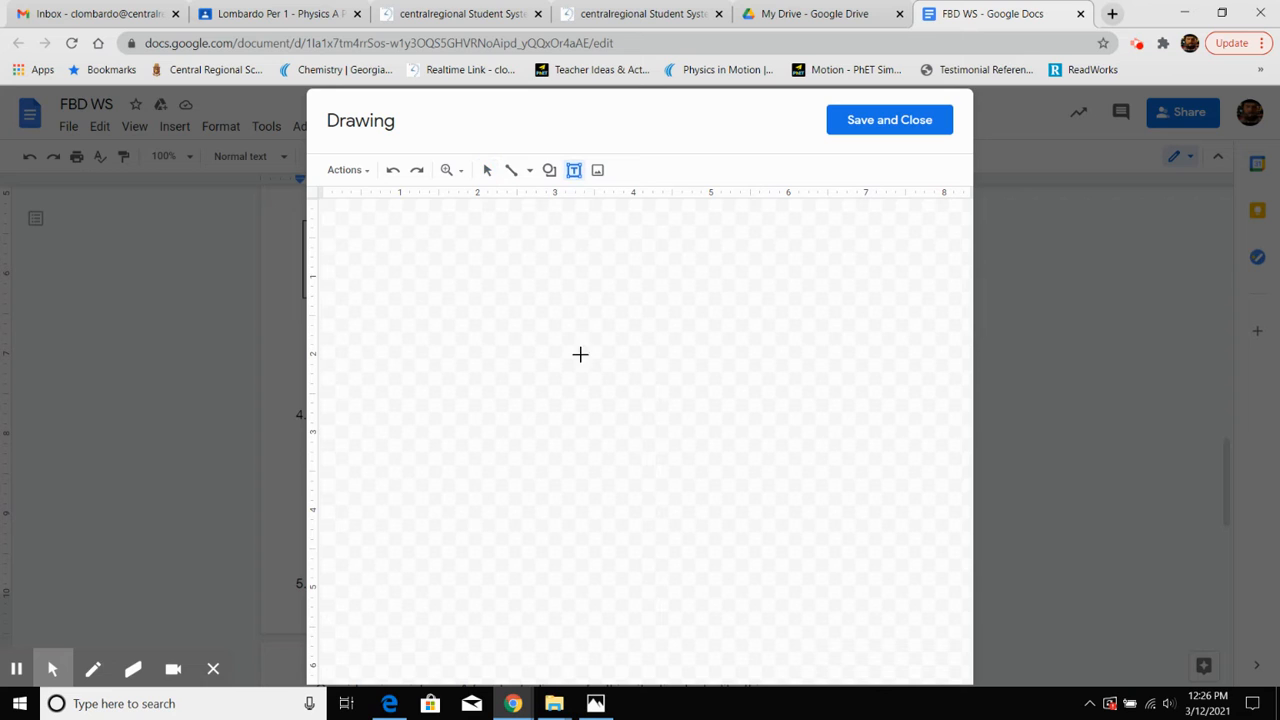
drag(497, 324, 559, 369)
click(553, 171)
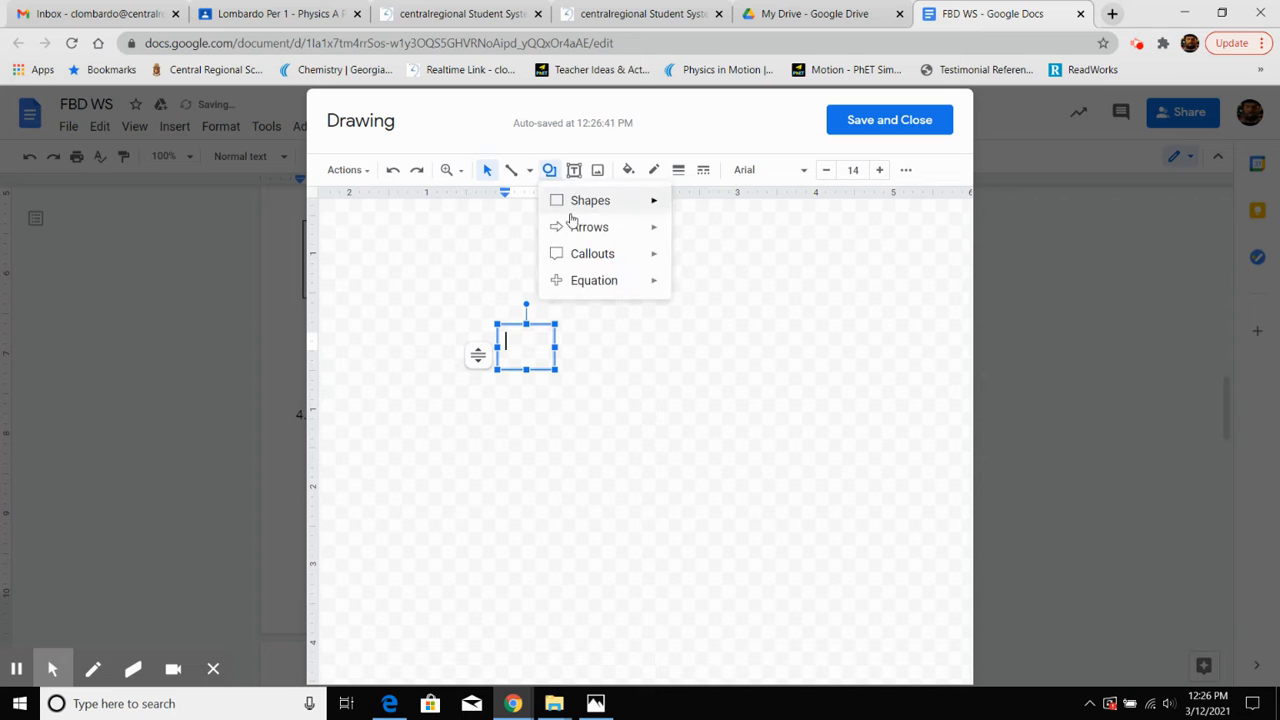
mouse_move(654, 203)
click(685, 238)
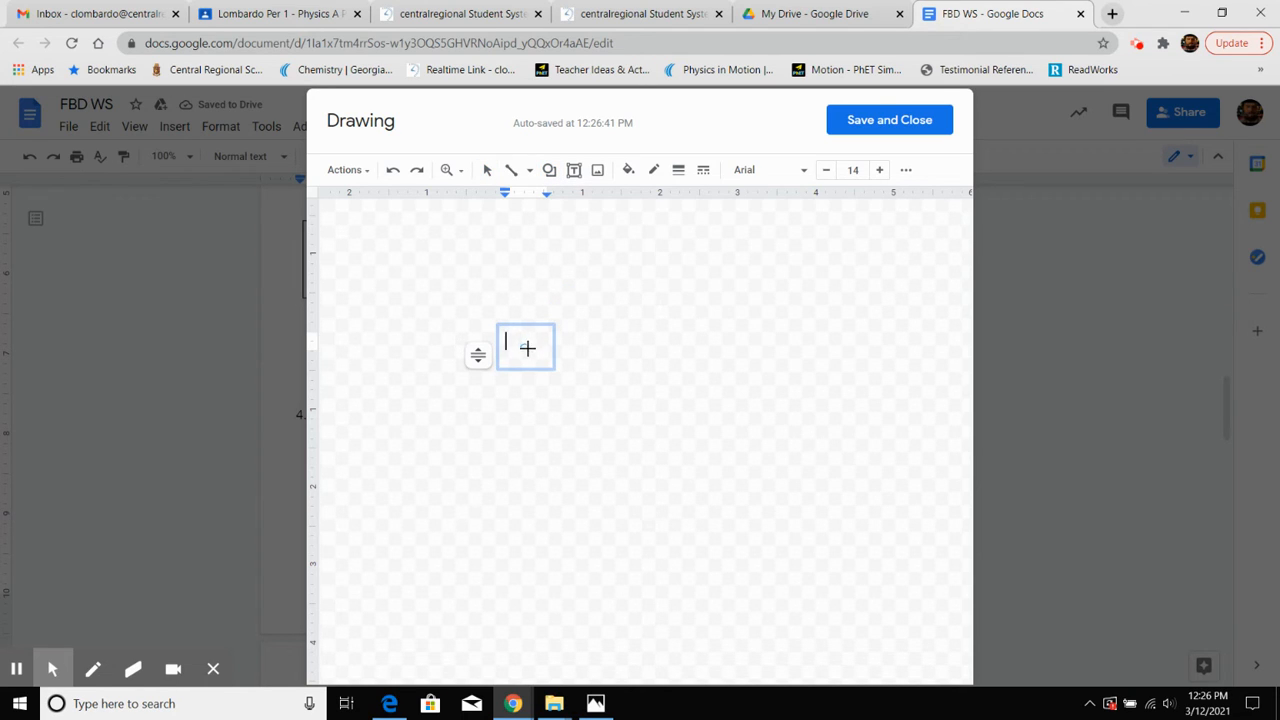
click(527, 347)
click(652, 366)
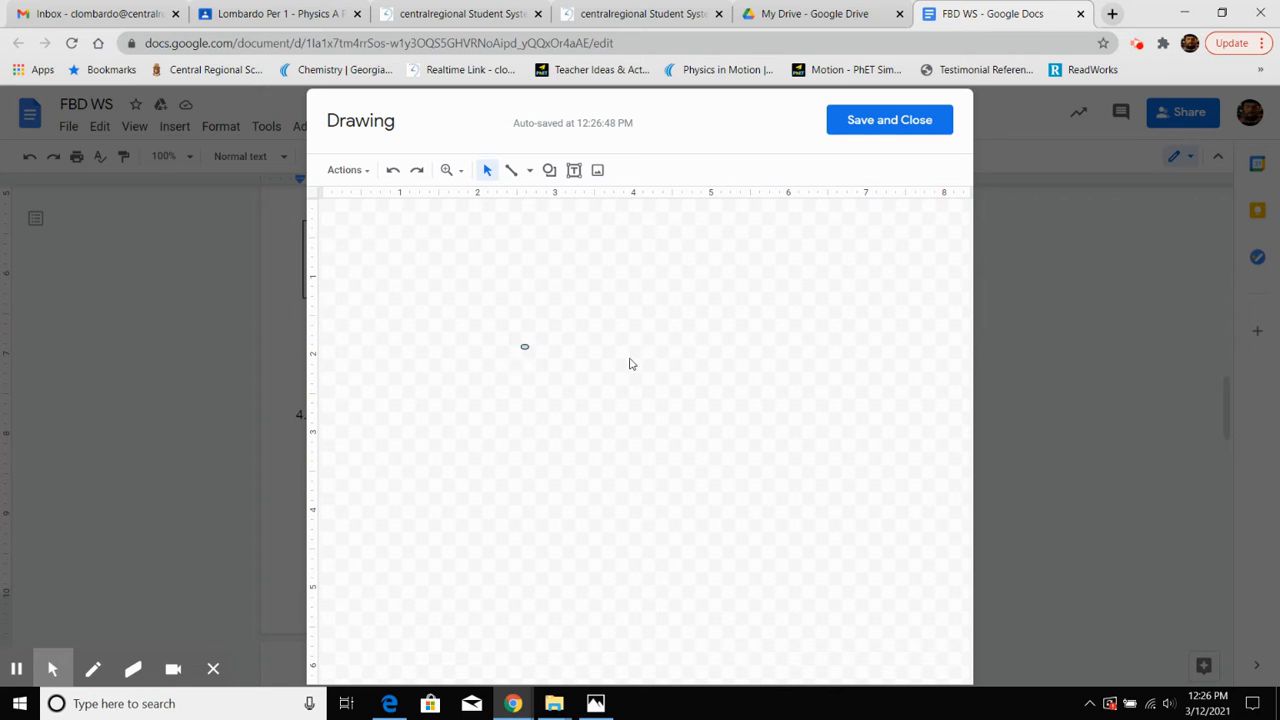
Draw a rectangle about 0.9 by 0.7 inches centred on the small circle and make its fill transparent
click(549, 170)
mouse_move(623, 208)
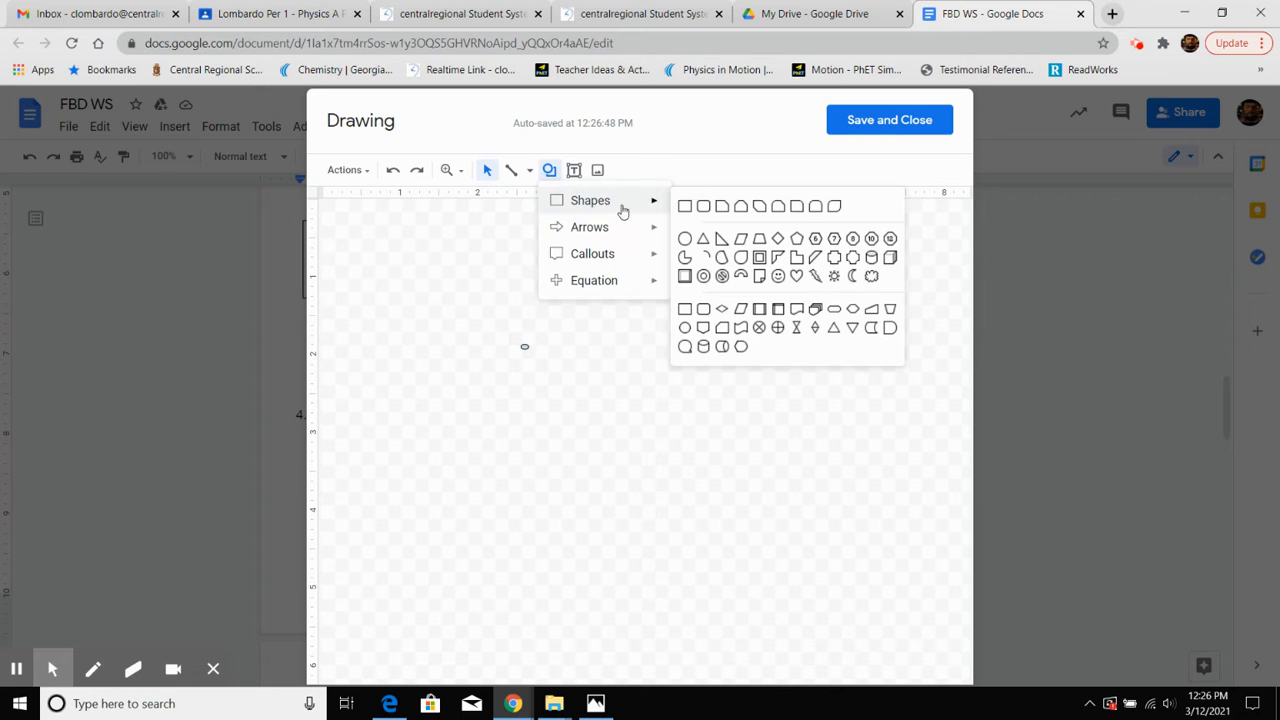
click(688, 208)
drag(493, 320, 560, 375)
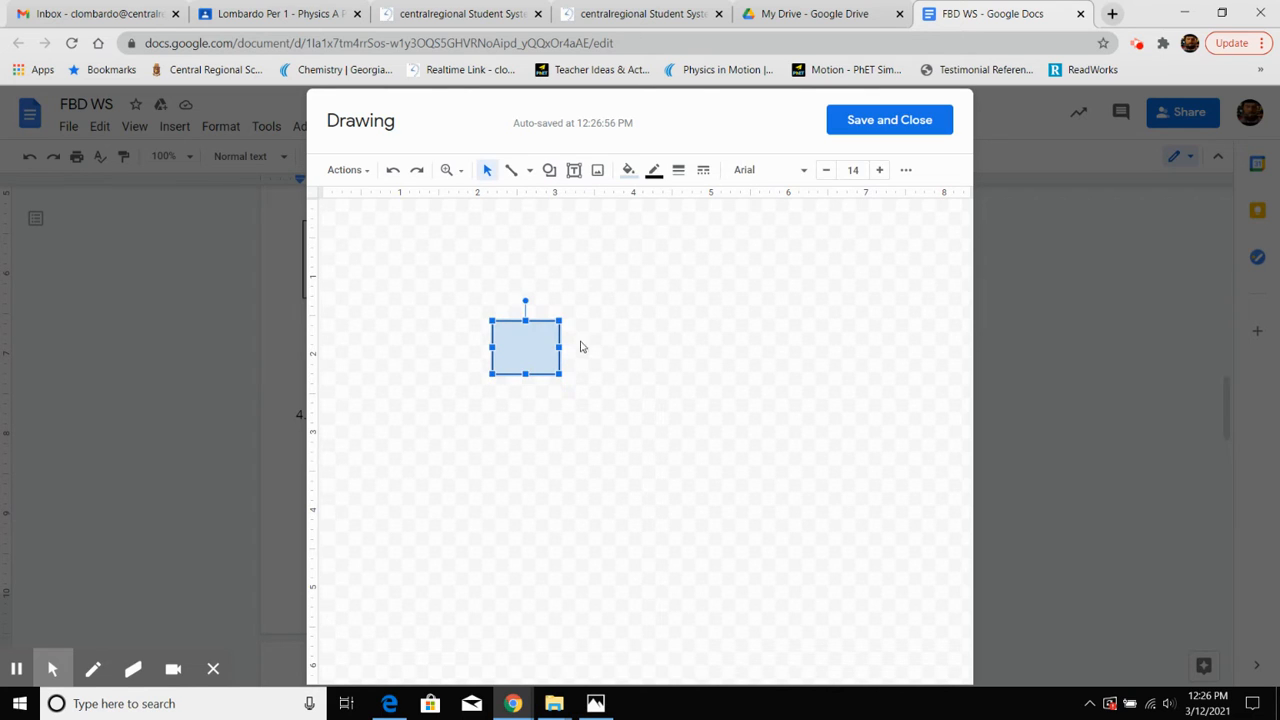
click(628, 170)
click(659, 236)
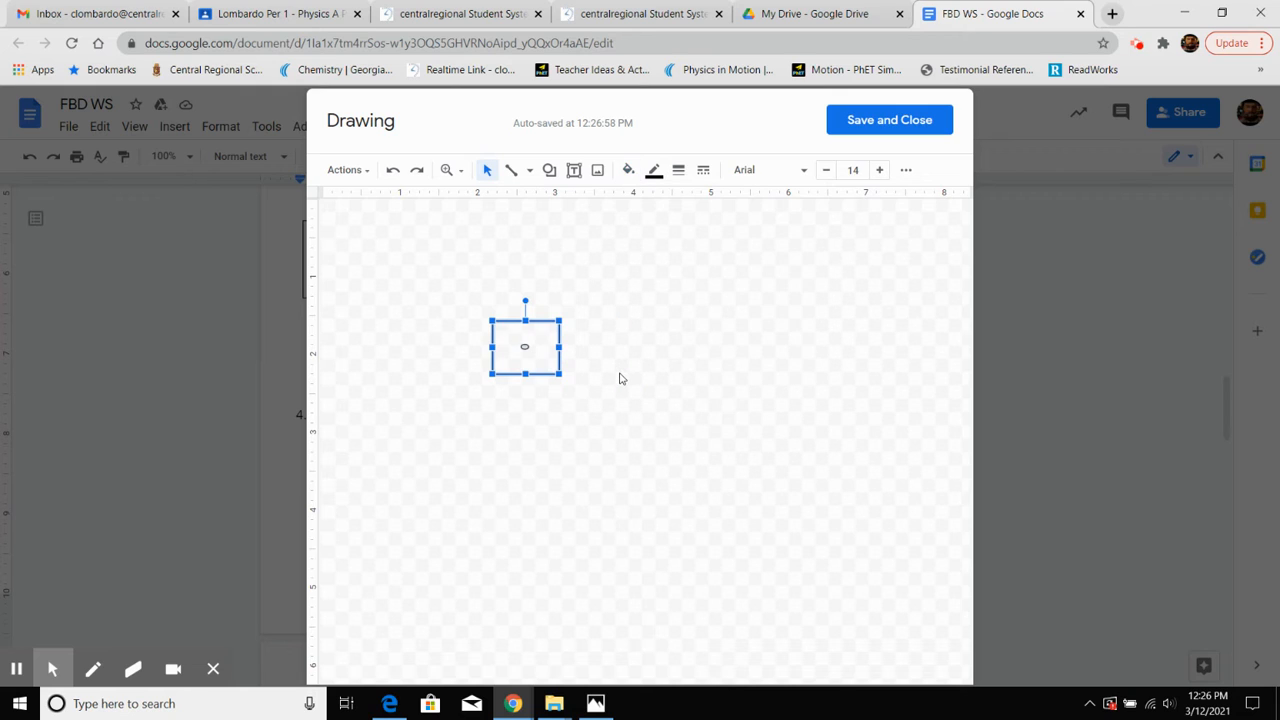
click(618, 377)
Draw an arrow from the small circle straight down to about half an inch below the rectangle
click(530, 170)
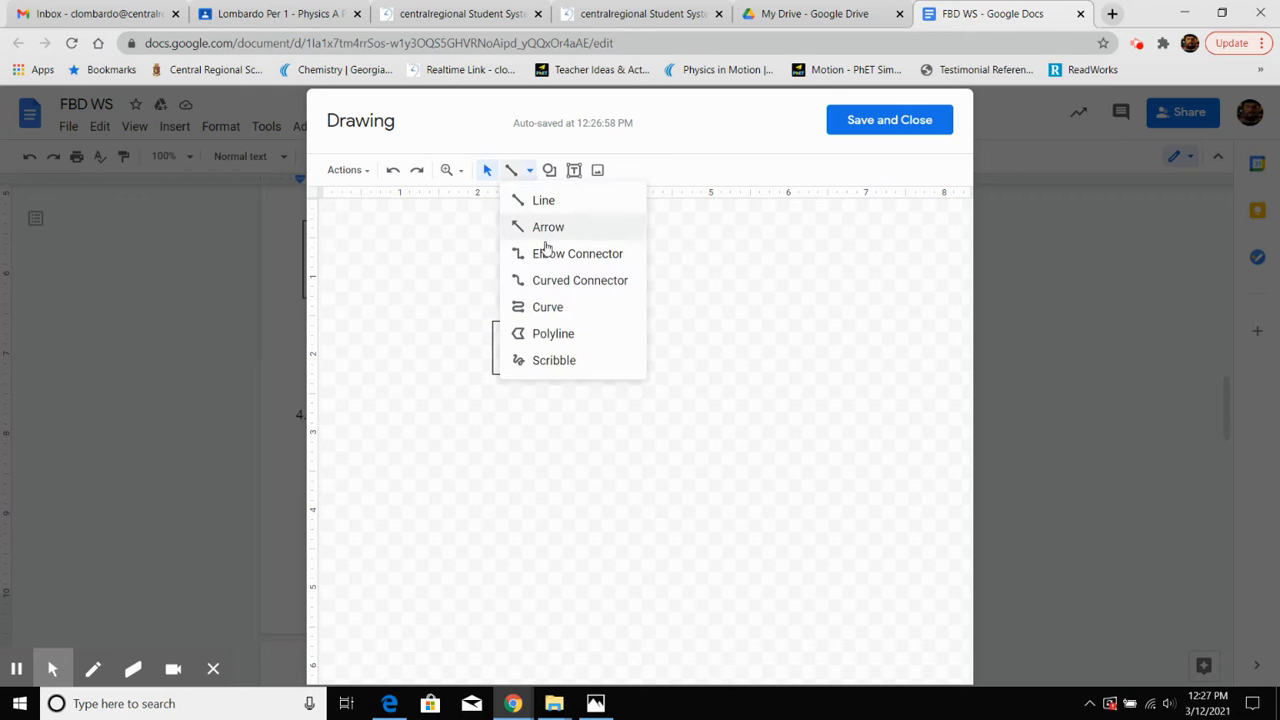
click(524, 222)
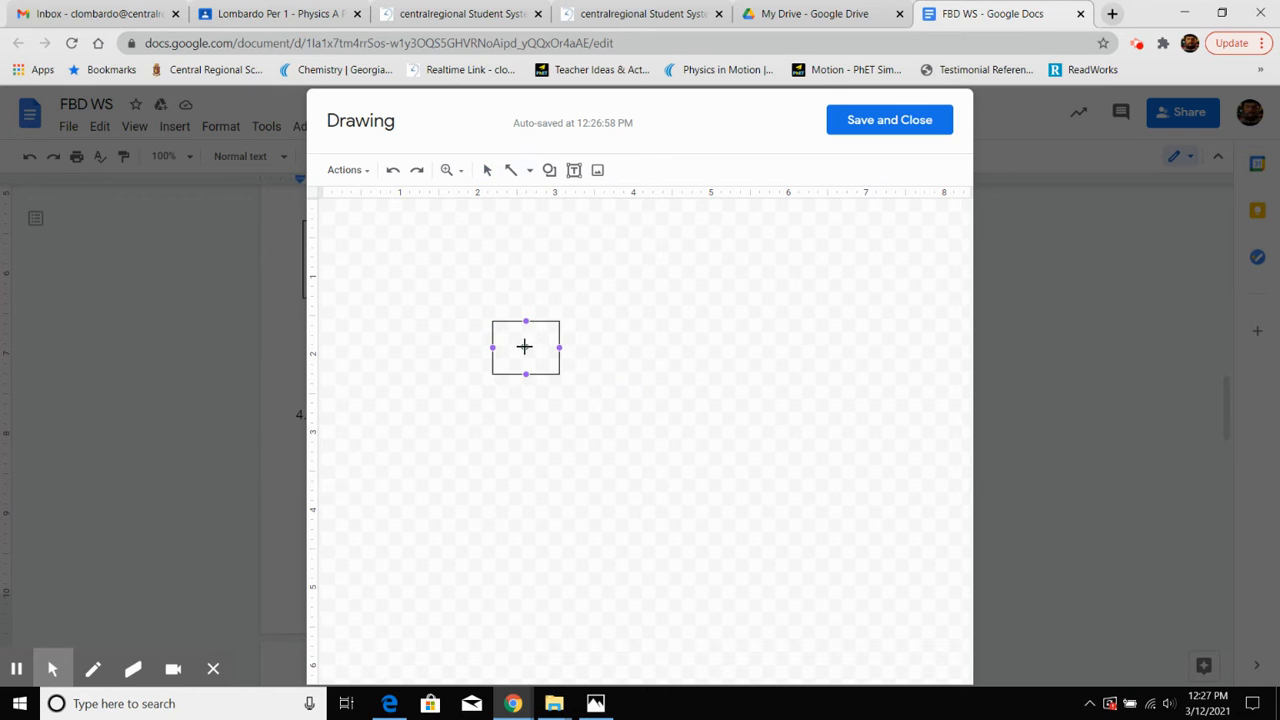
drag(524, 346, 525, 412)
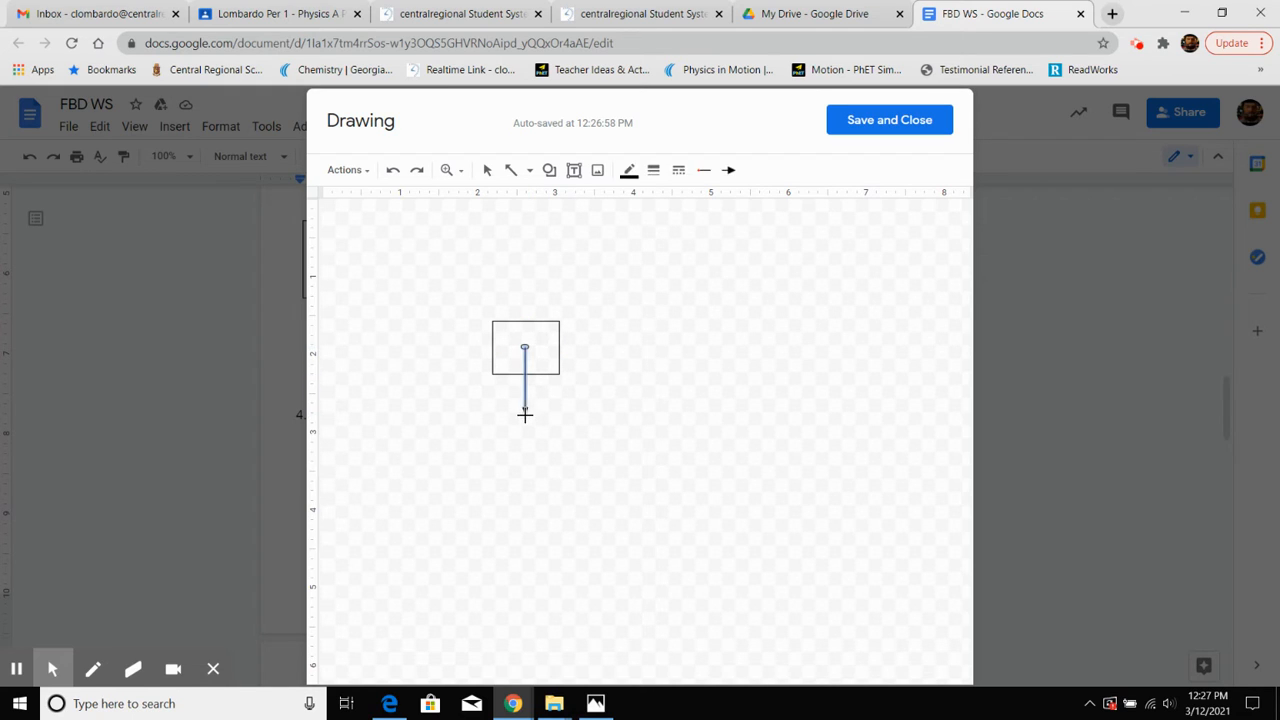
Add a text box beside the downward arrow's tip labelled F with a subscript g, and save the drawing into the document
click(573, 171)
click(550, 395)
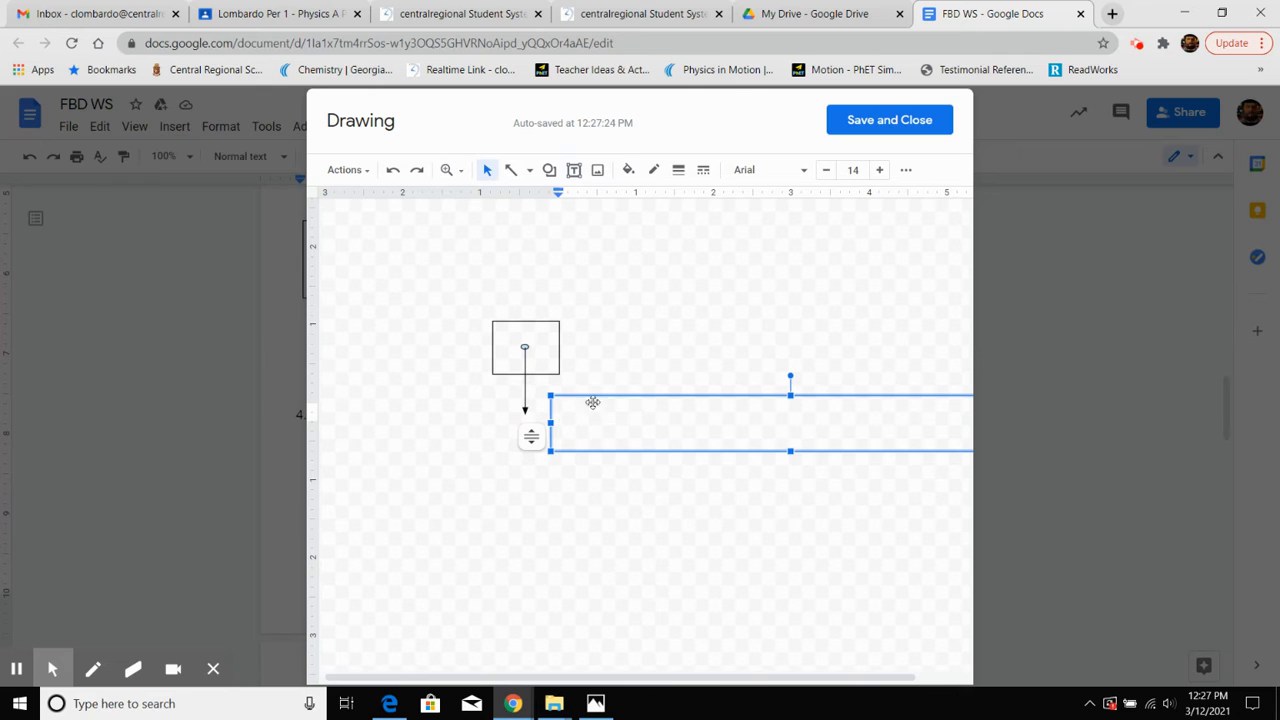
text(Fg)
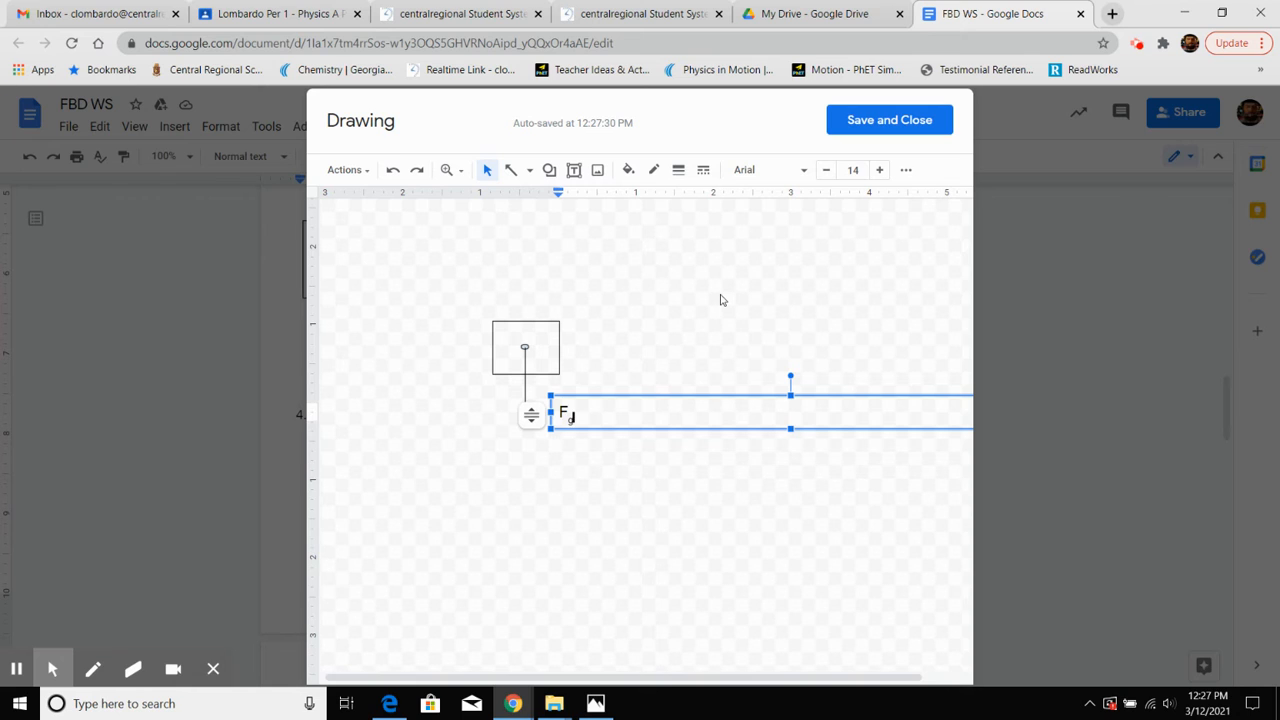
click(742, 250)
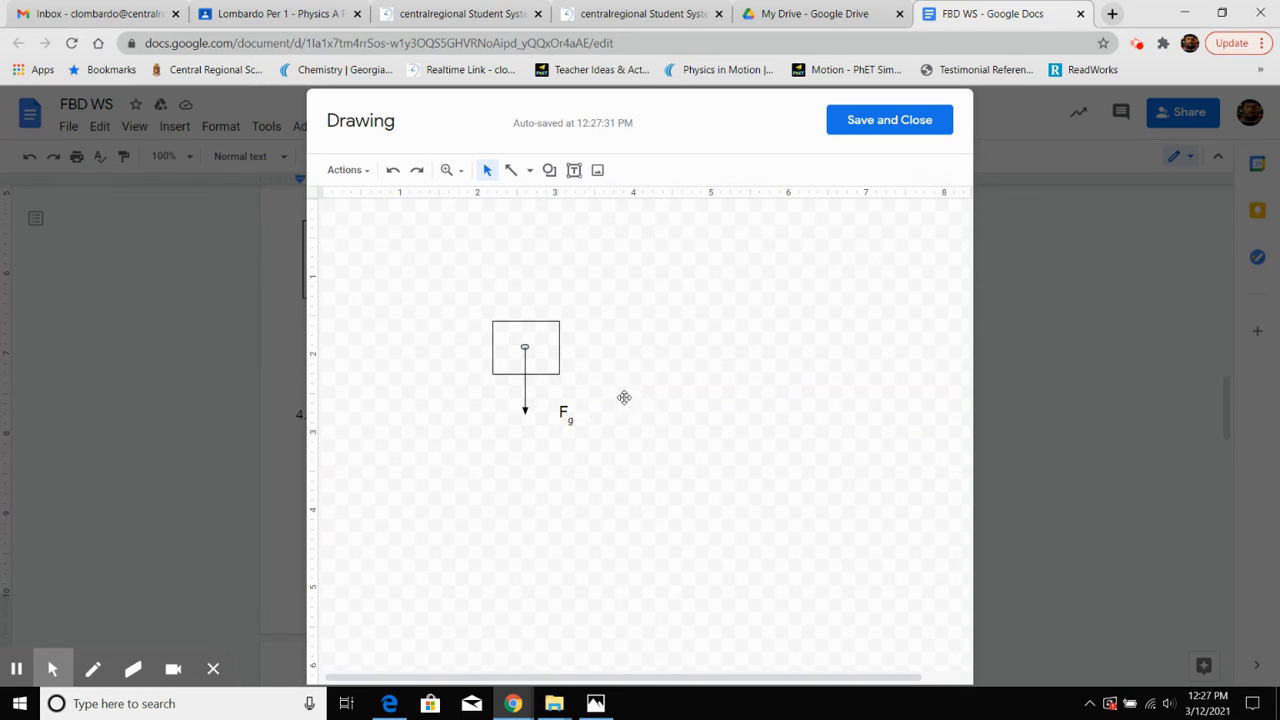
click(845, 127)
Delete the blank lines above question 5 at the start of the page
scroll(517, 506, down, 3)
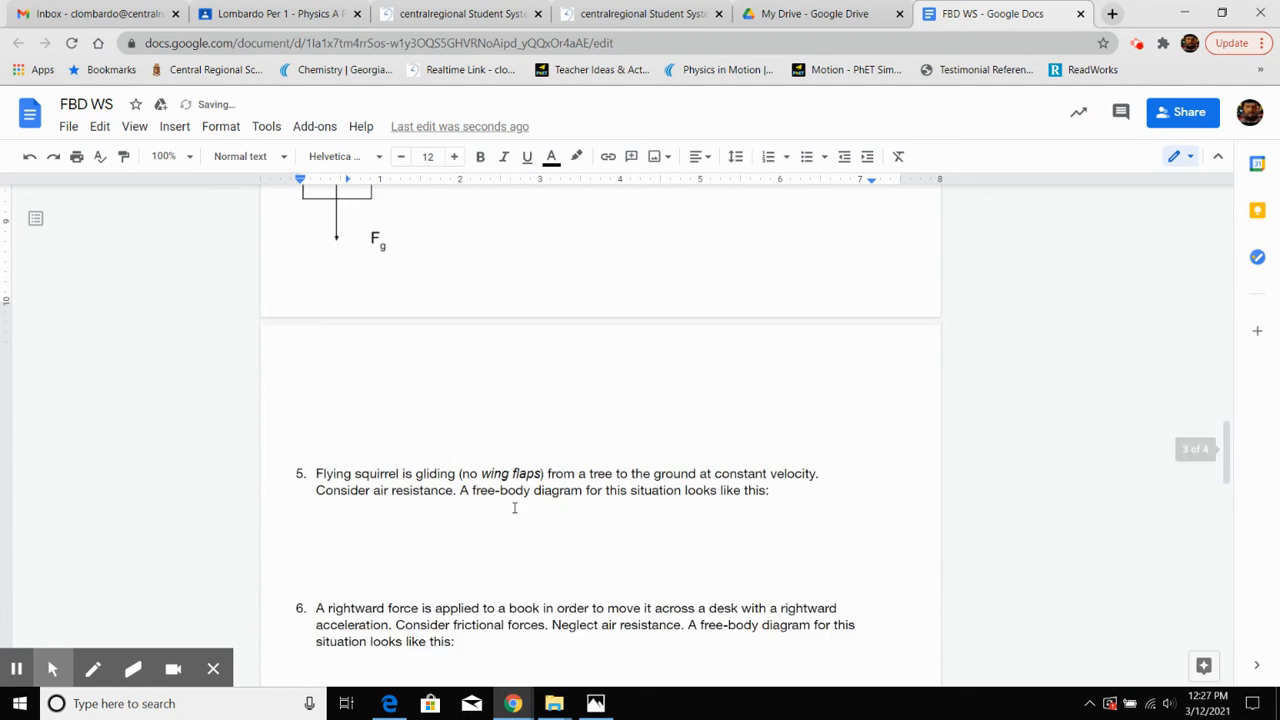
click(375, 409)
drag(375, 409, 360, 339)
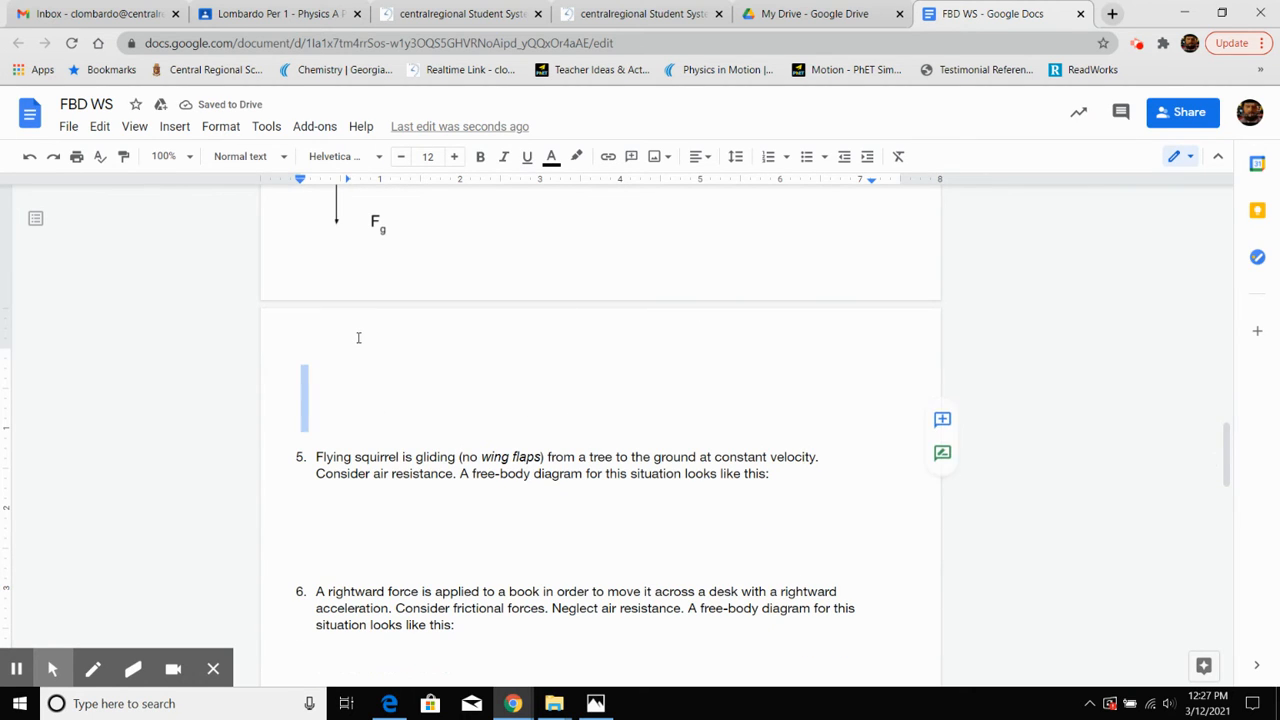
key(BackSpace)
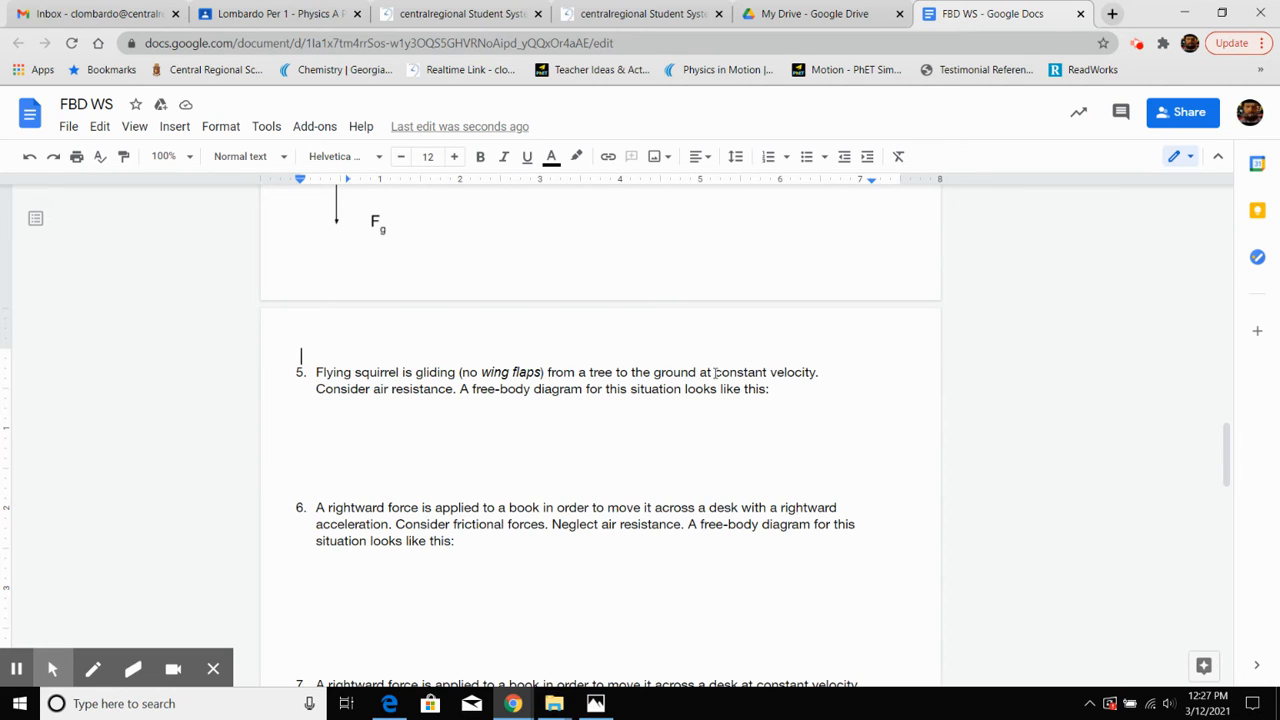
Highlight "constant velocity" in question 5 and start a new drawing on the blank line below the question
drag(714, 372, 816, 373)
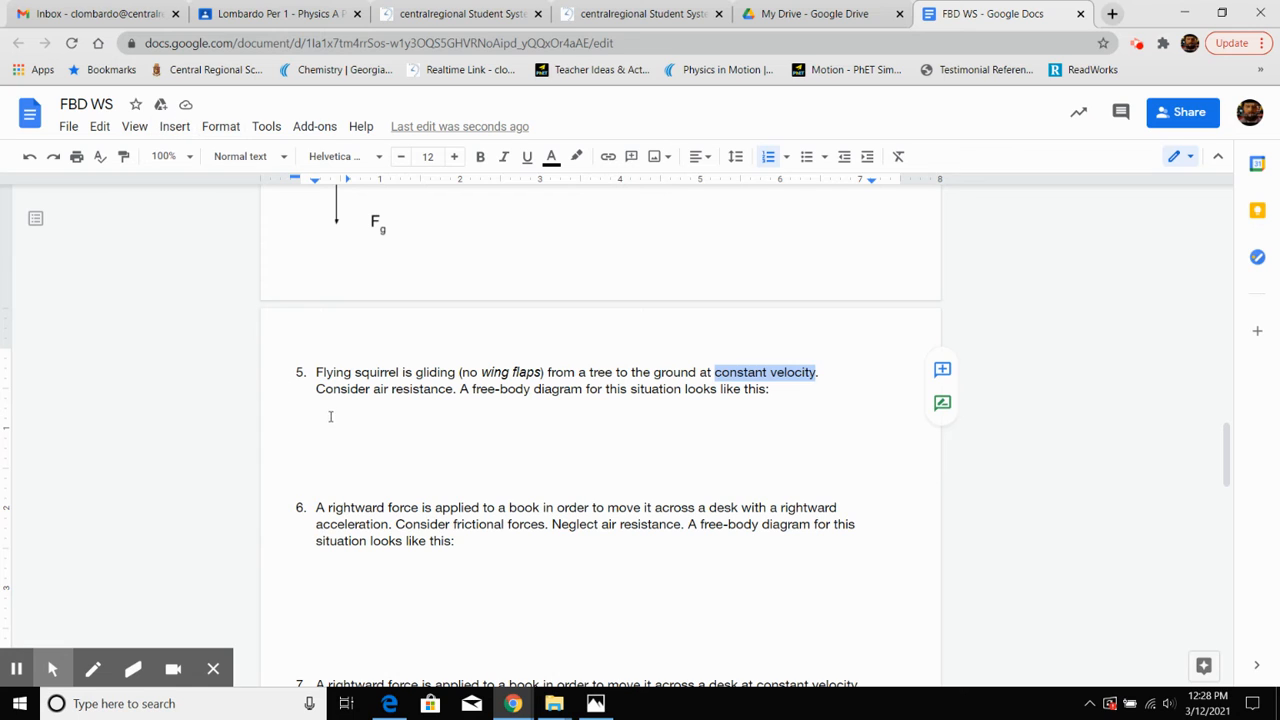
click(330, 416)
click(175, 126)
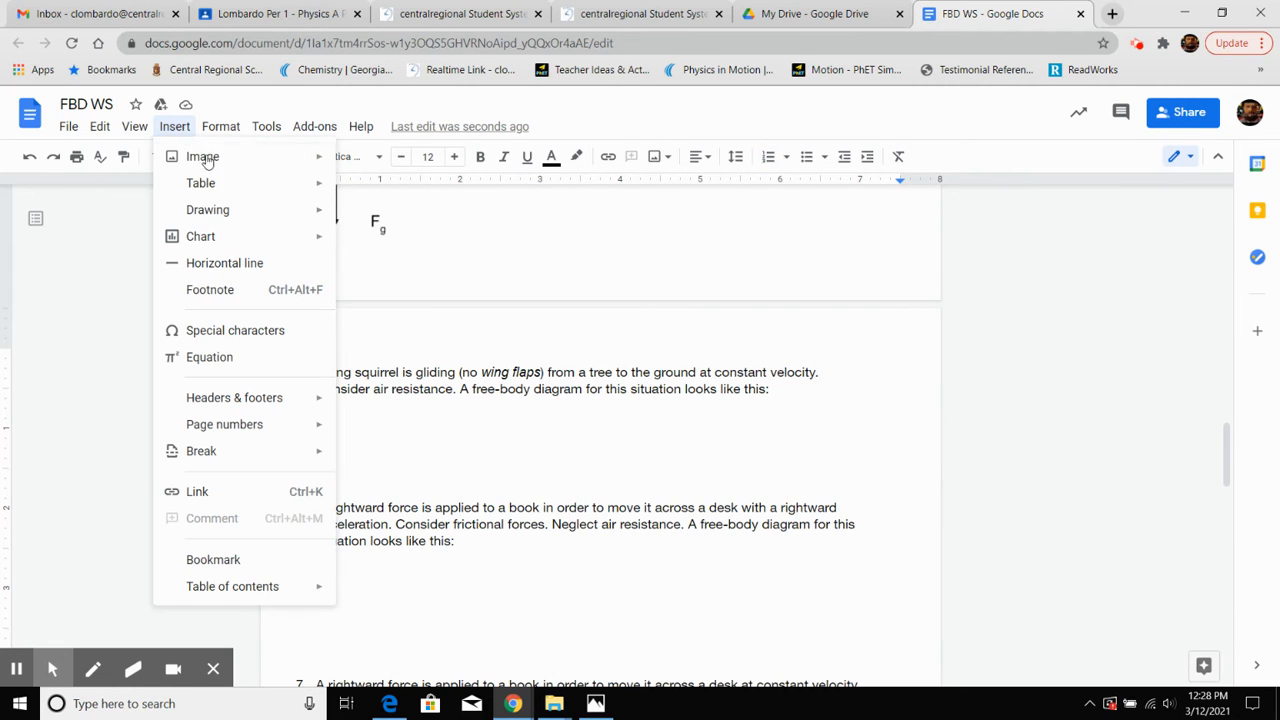
mouse_move(314, 211)
click(355, 214)
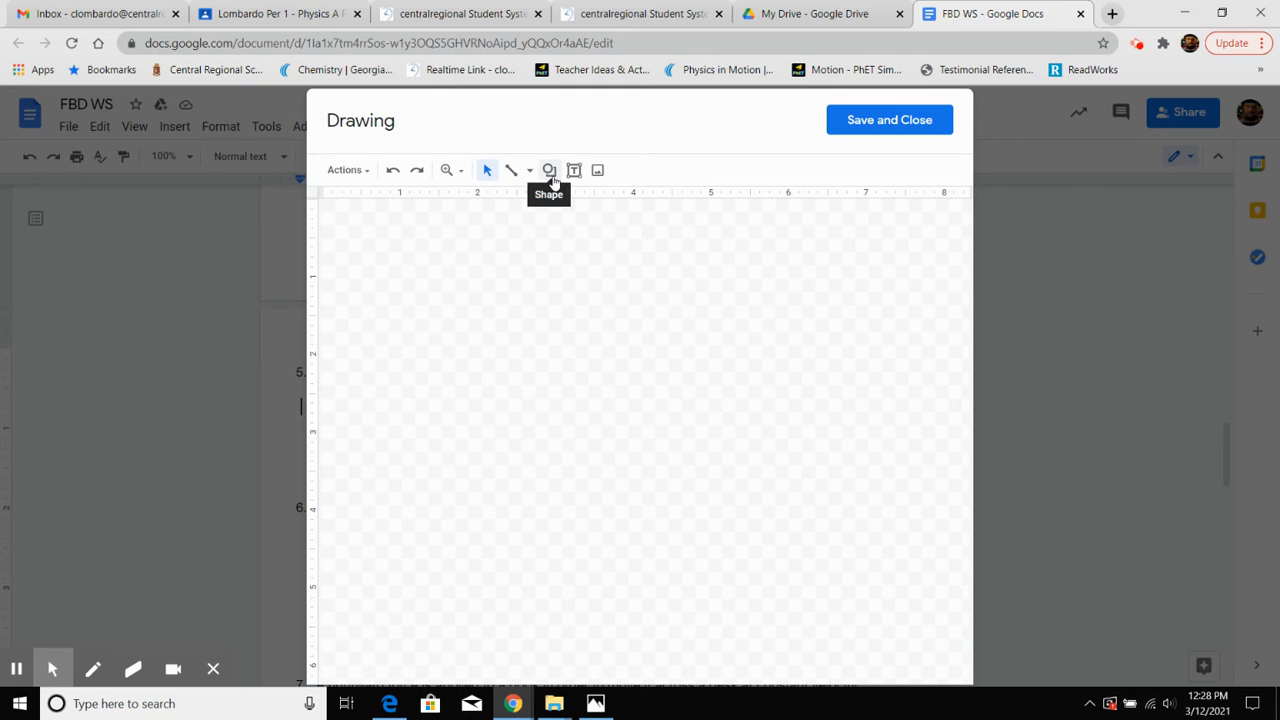
Draw a rectangle about 0.9 by 0.8 inches for the flying squirrel and make its fill transparent
click(553, 178)
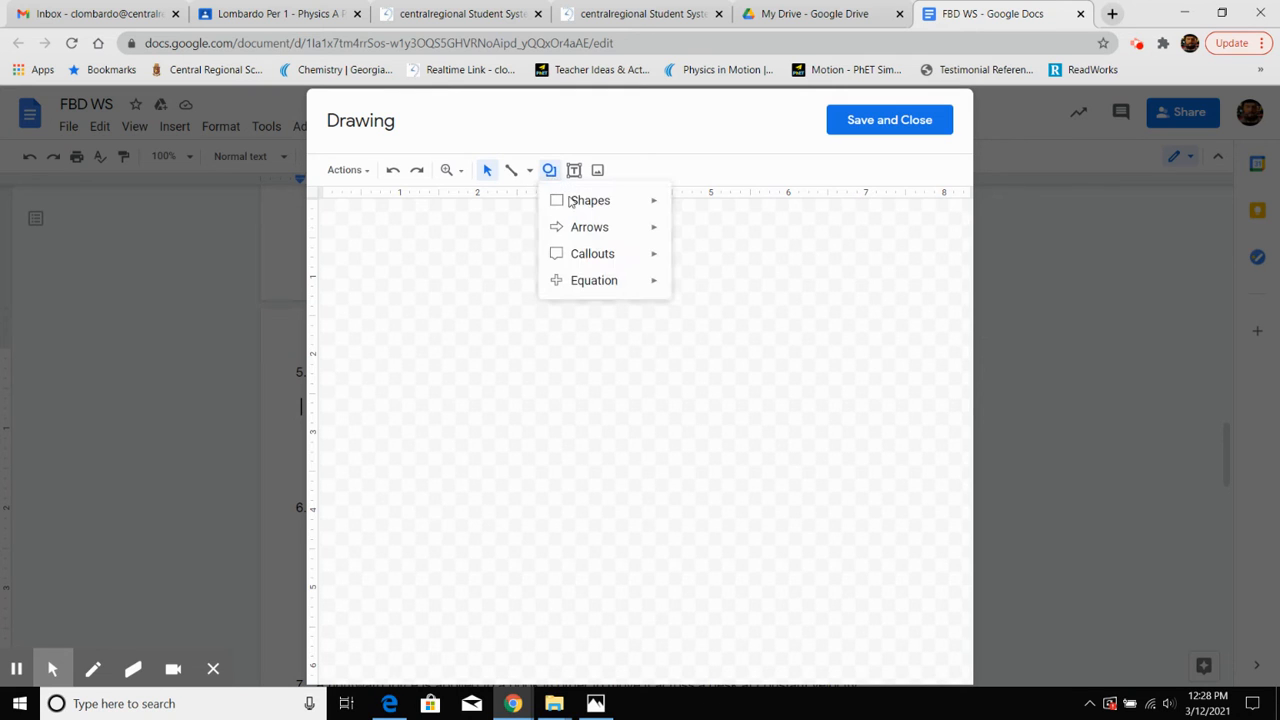
click(684, 209)
drag(529, 312, 600, 371)
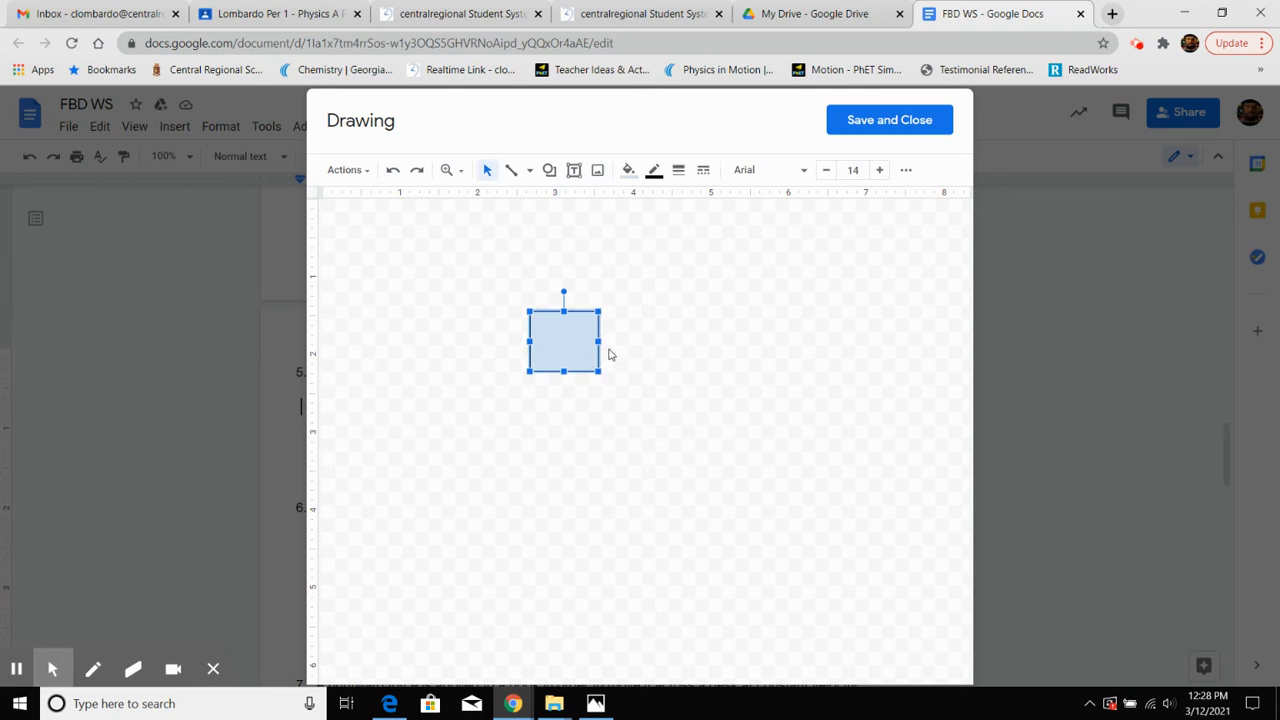
click(628, 170)
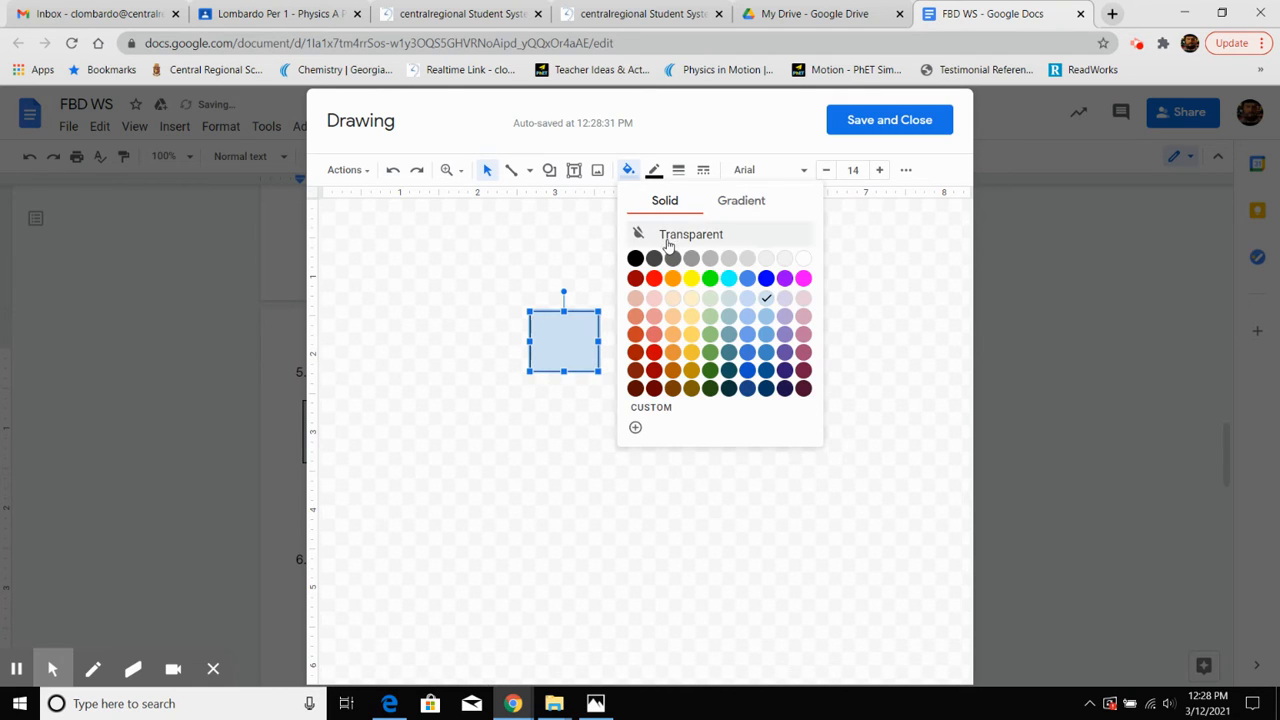
click(668, 240)
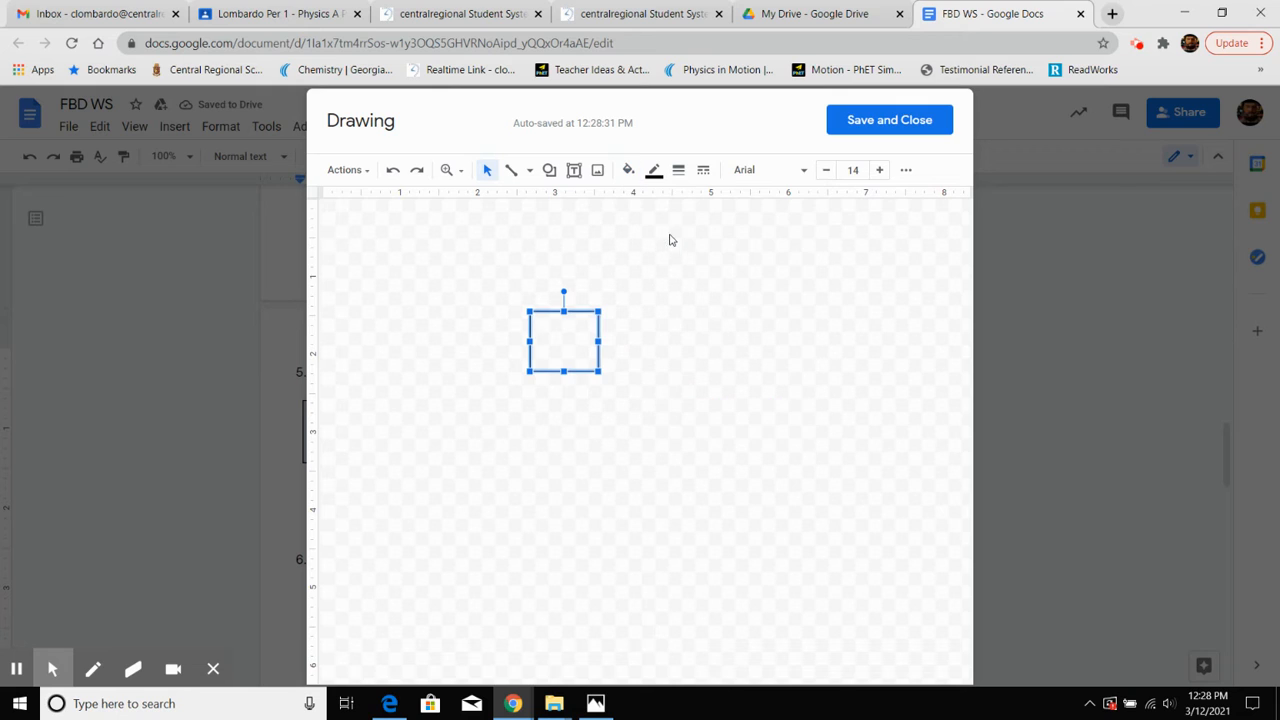
click(657, 323)
Draw an oval about 0.2 inches wide at the centre of the squirrel's rectangle
click(550, 170)
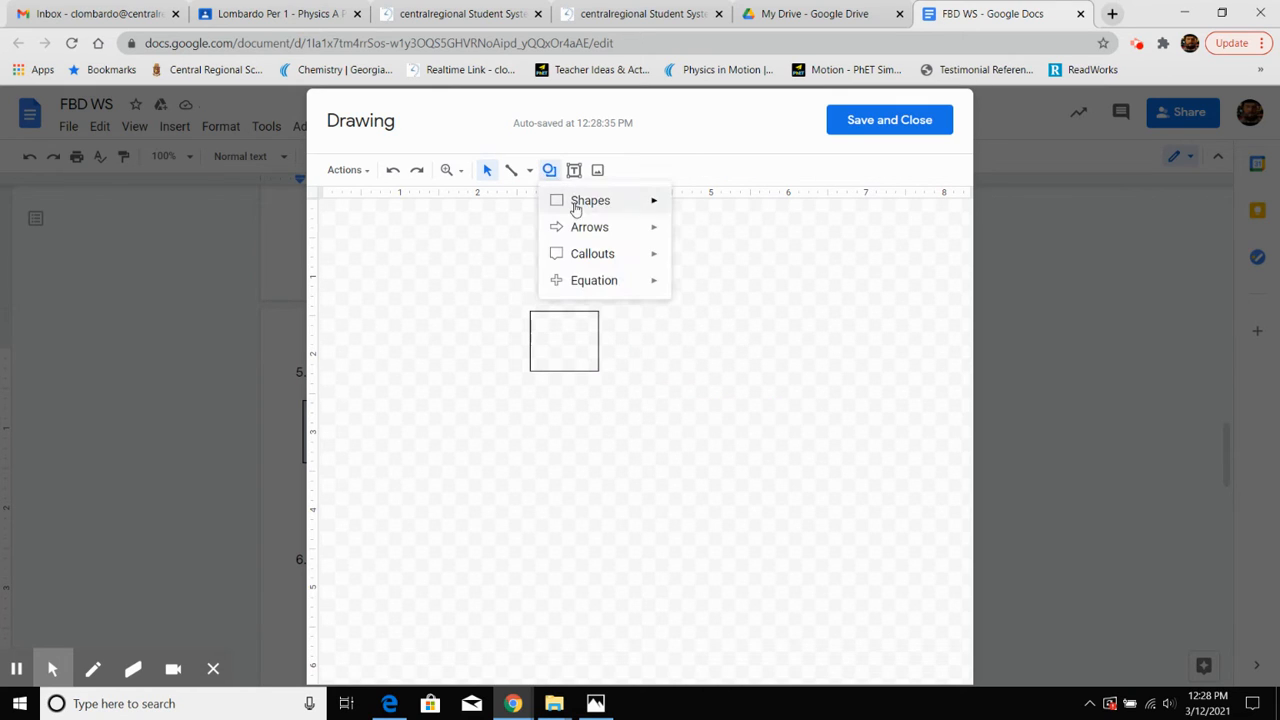
mouse_move(656, 201)
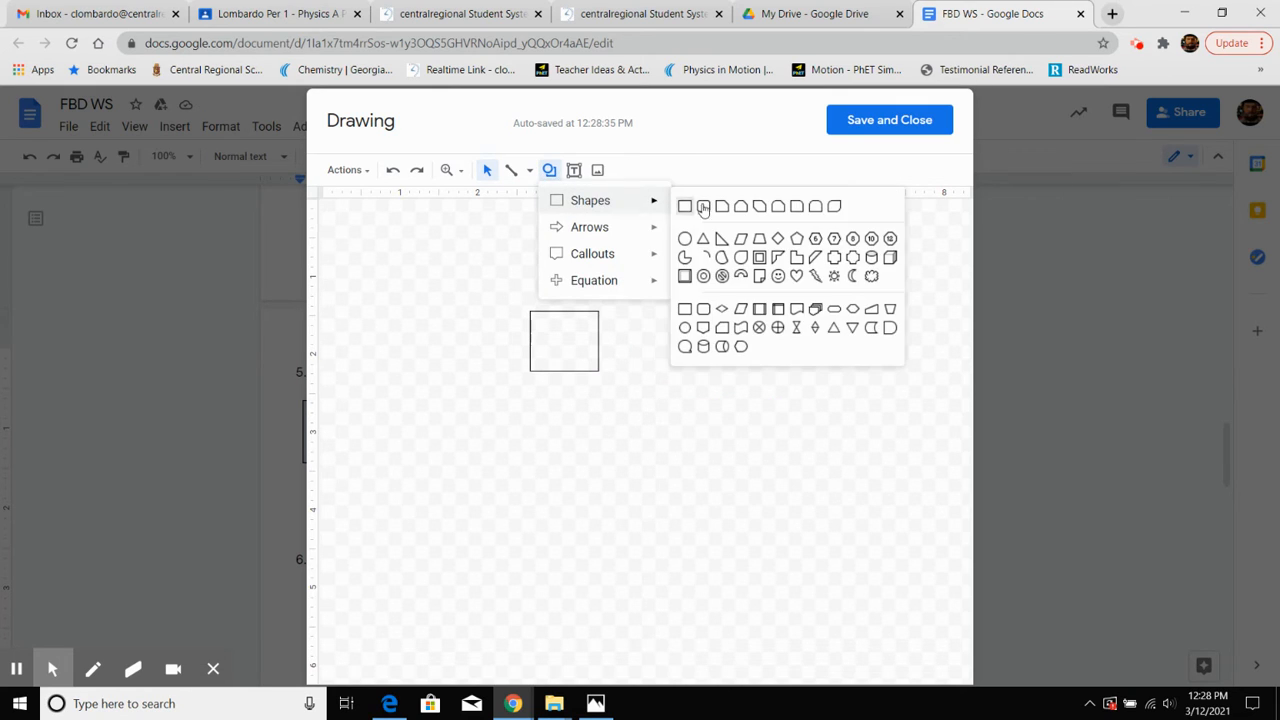
click(684, 238)
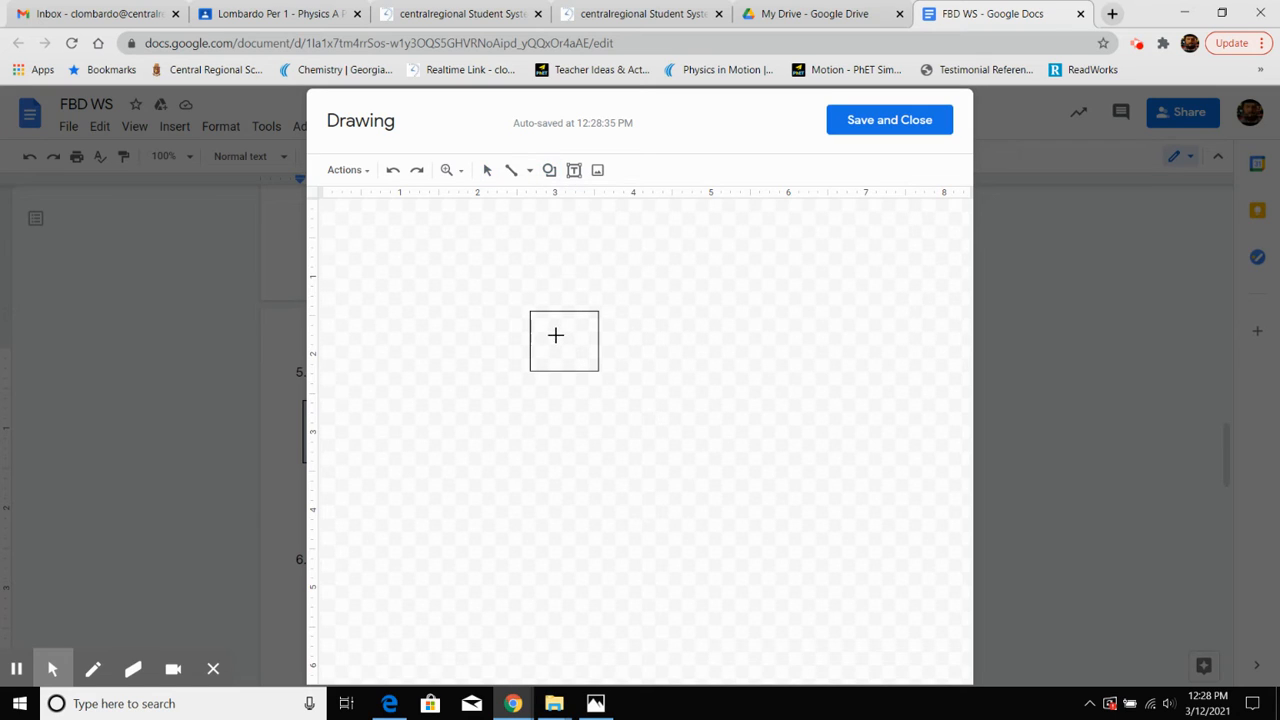
drag(559, 338, 566, 342)
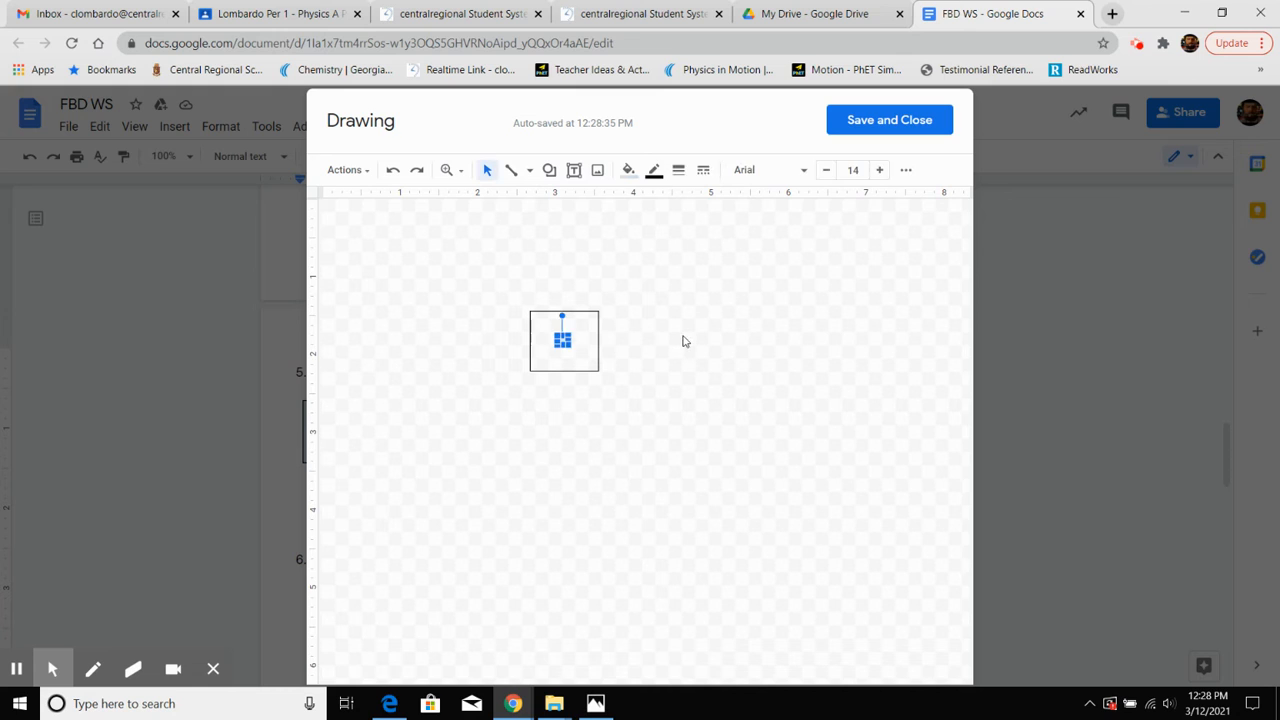
click(700, 308)
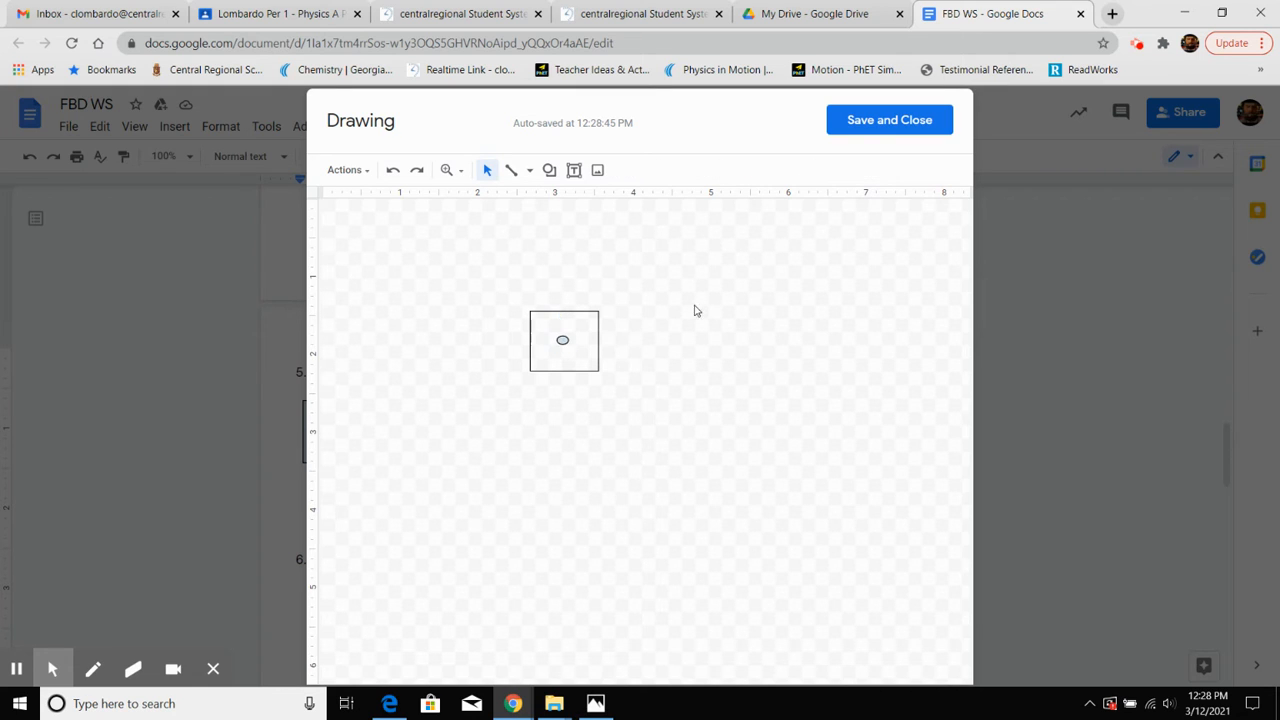
Draw two vertical arrows from the central oval, one about 1 inch downward and one about 0.8 inches upward
click(531, 172)
click(566, 229)
drag(562, 340, 562, 407)
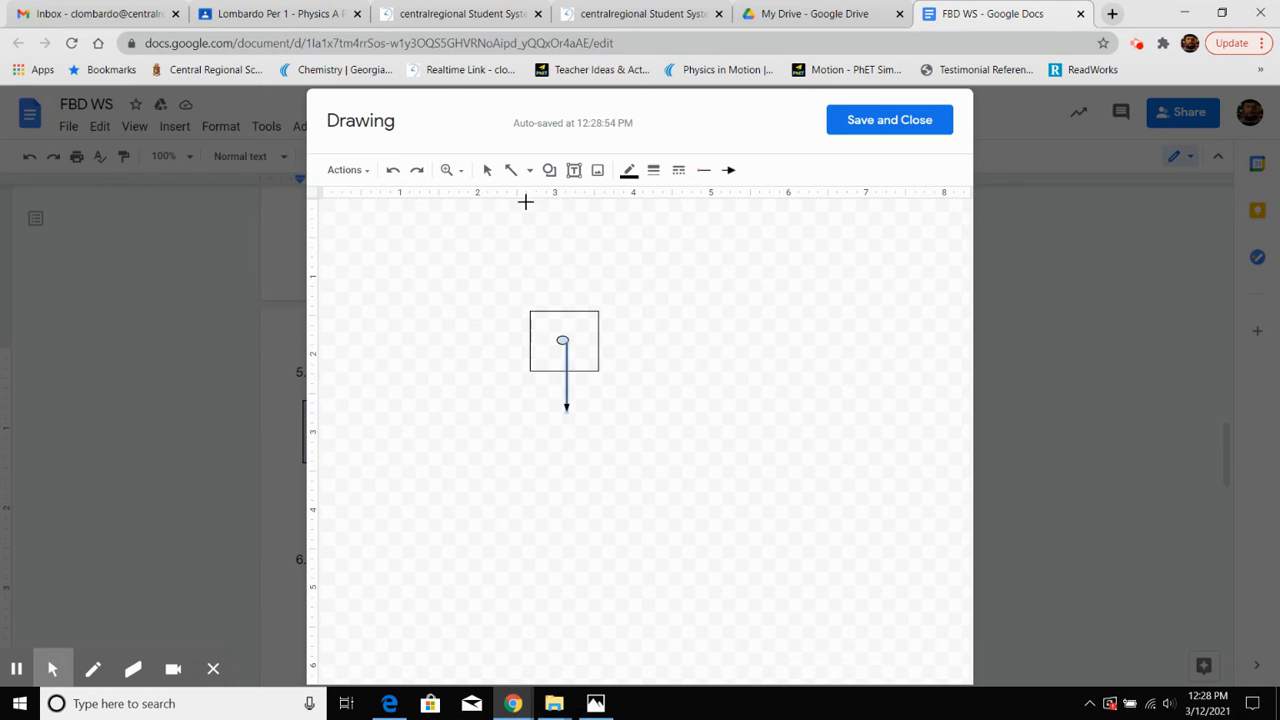
click(392, 172)
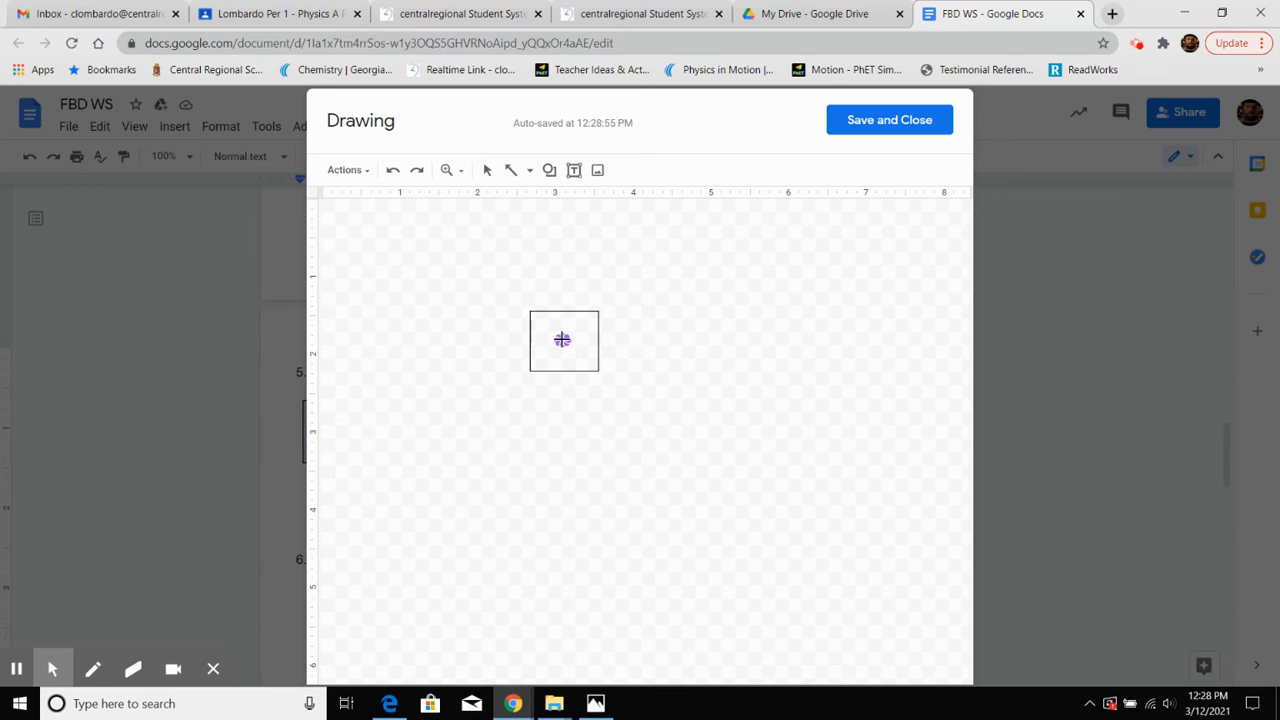
drag(562, 340, 566, 413)
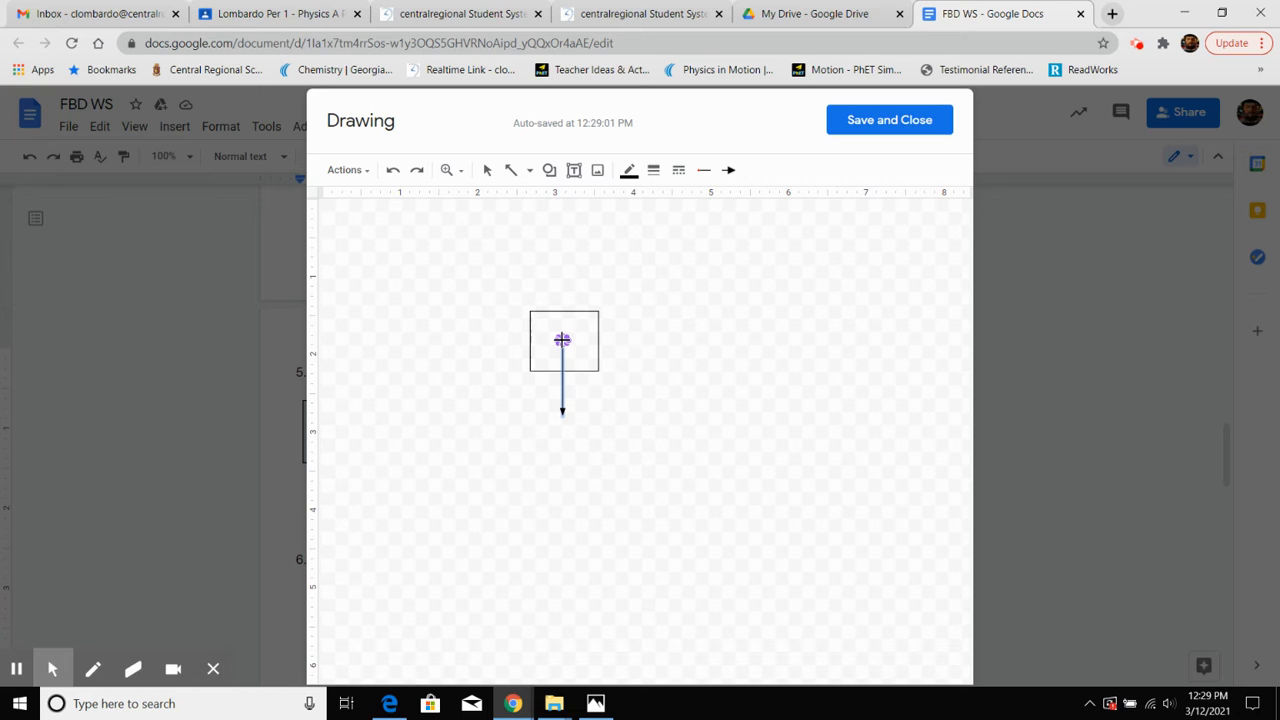
drag(562, 340, 561, 279)
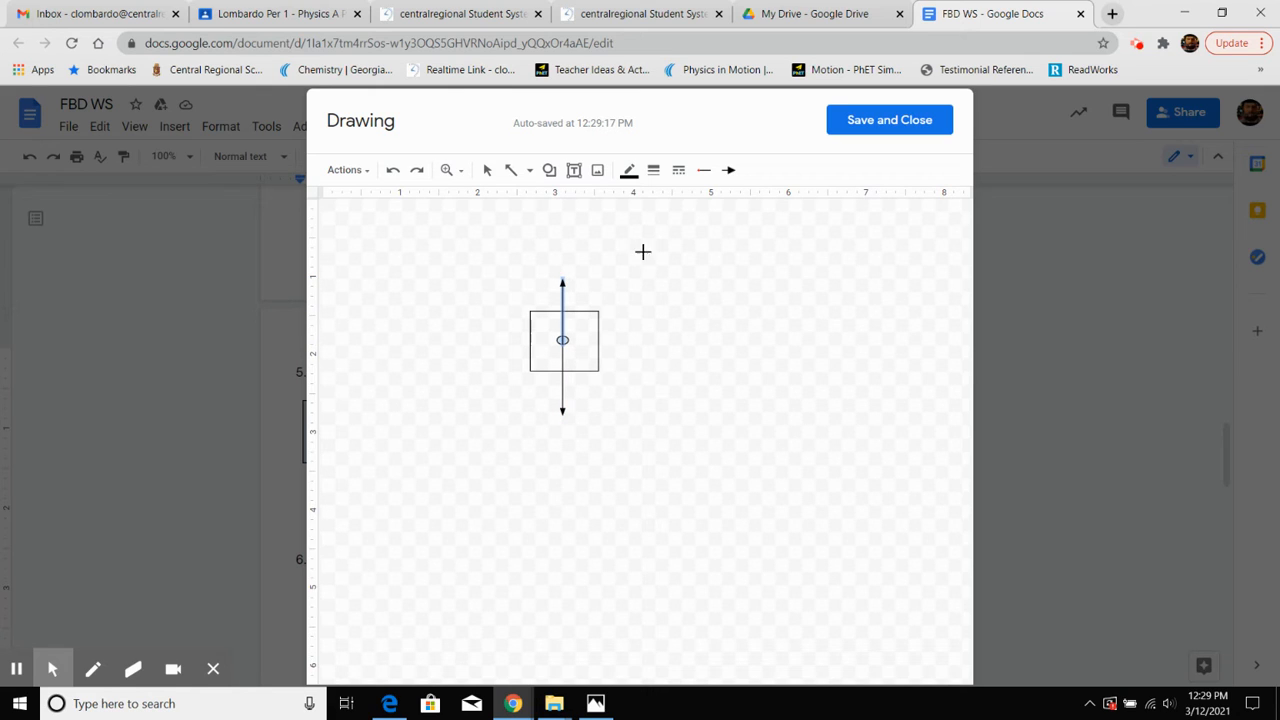
click(510, 170)
drag(803, 257, 884, 337)
click(392, 170)
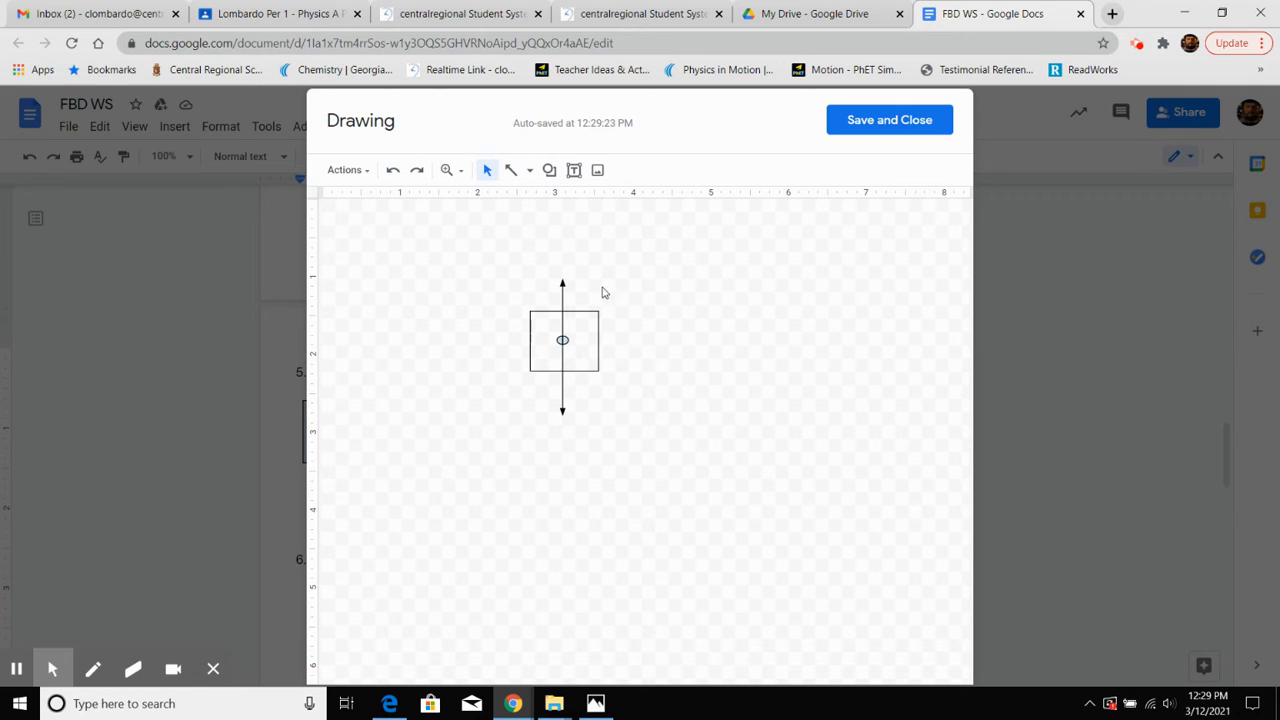
Lengthen the upward arrow to about 0.9 inches, keeping it vertical
click(562, 282)
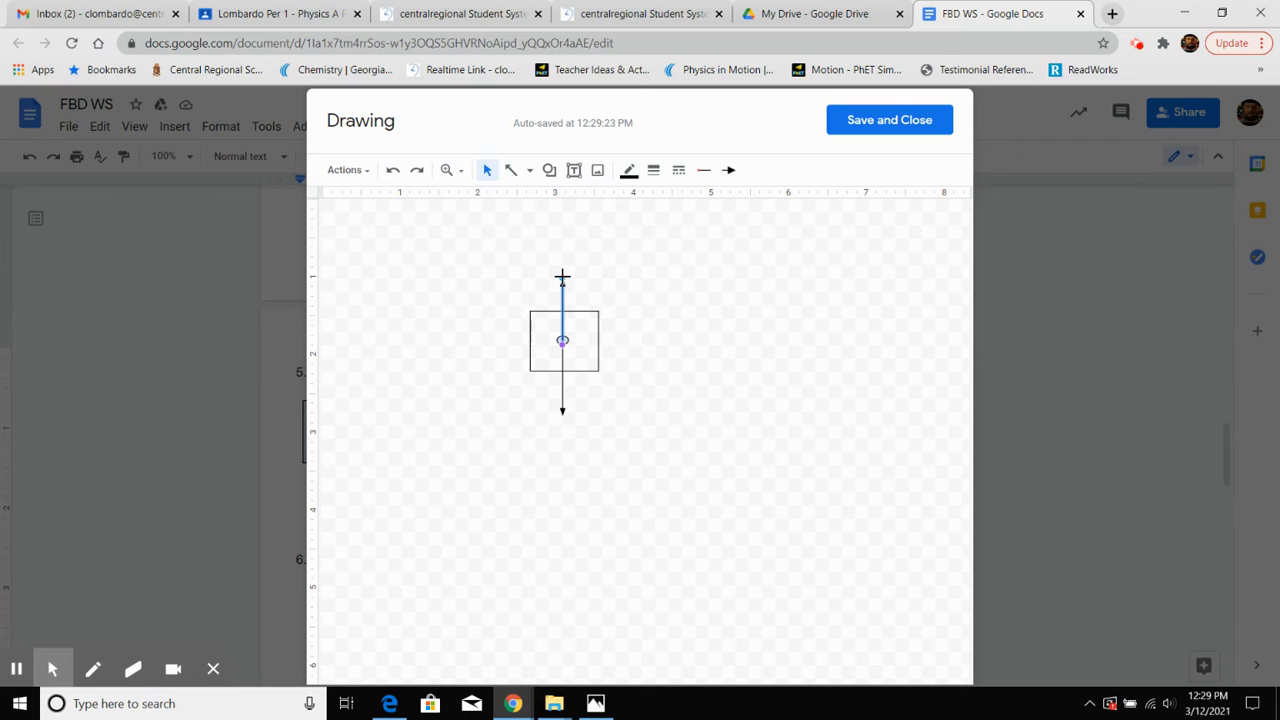
drag(562, 277, 563, 268)
click(693, 307)
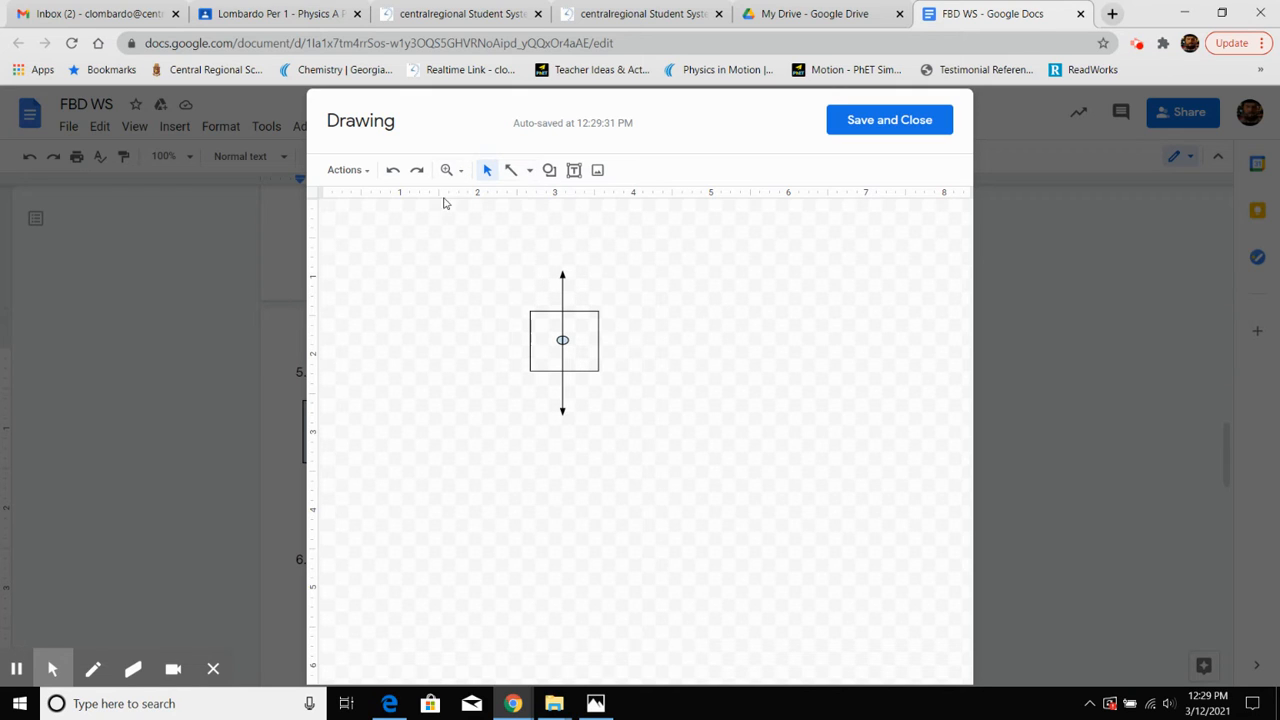
Draw two short horizontal tick lines across each arrow, between the rectangle's edge and the arrowhead
click(527, 173)
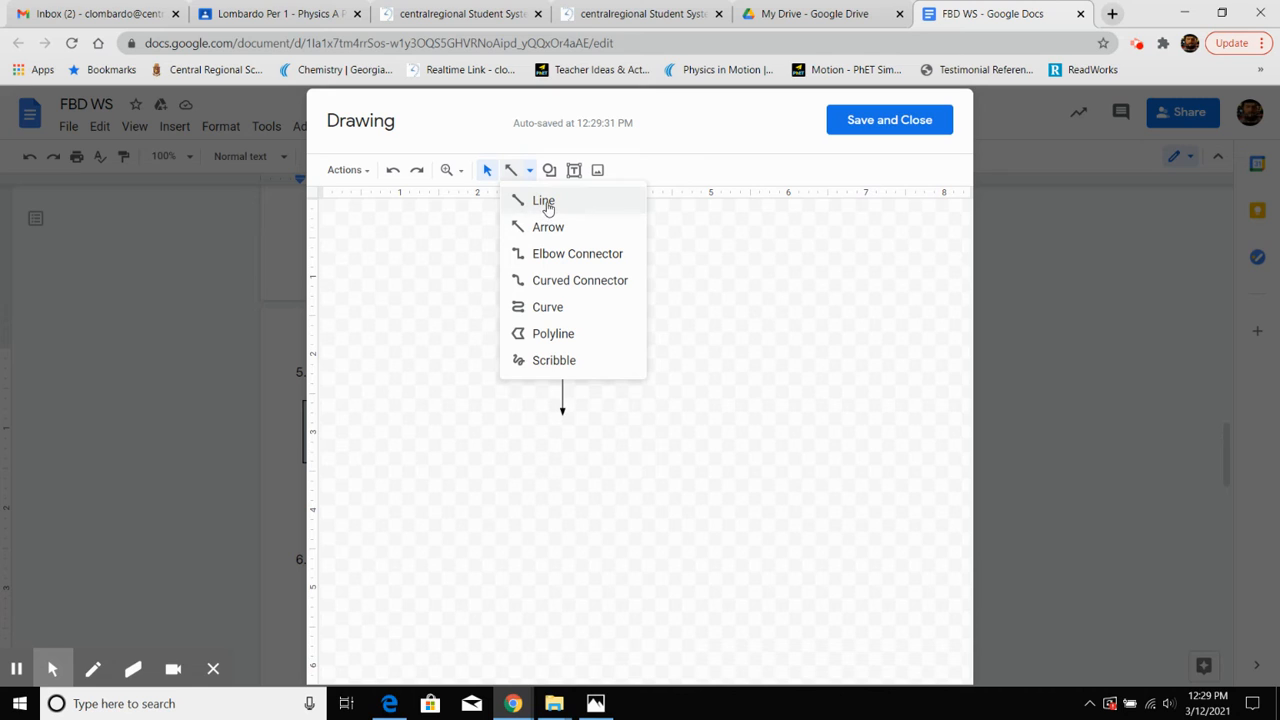
click(543, 201)
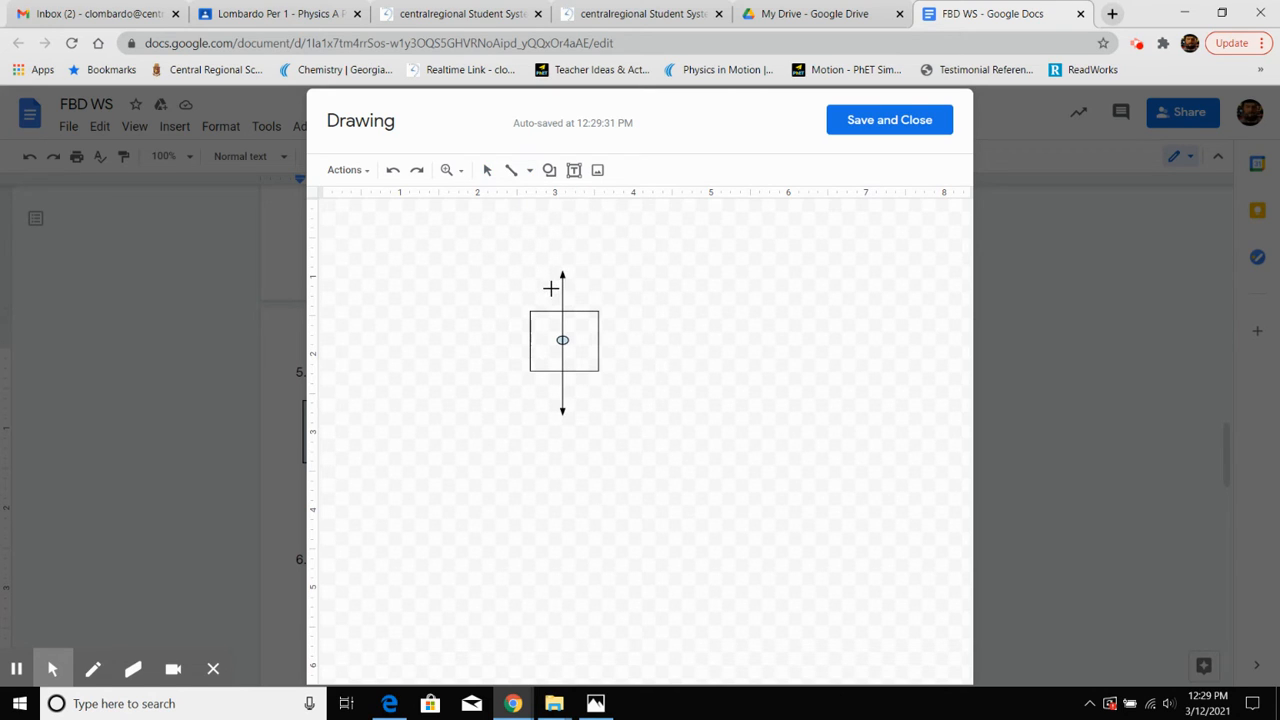
mouse_move(572, 289)
mouse_down()
mouse_move(553, 290)
mouse_move(576, 297)
mouse_up()
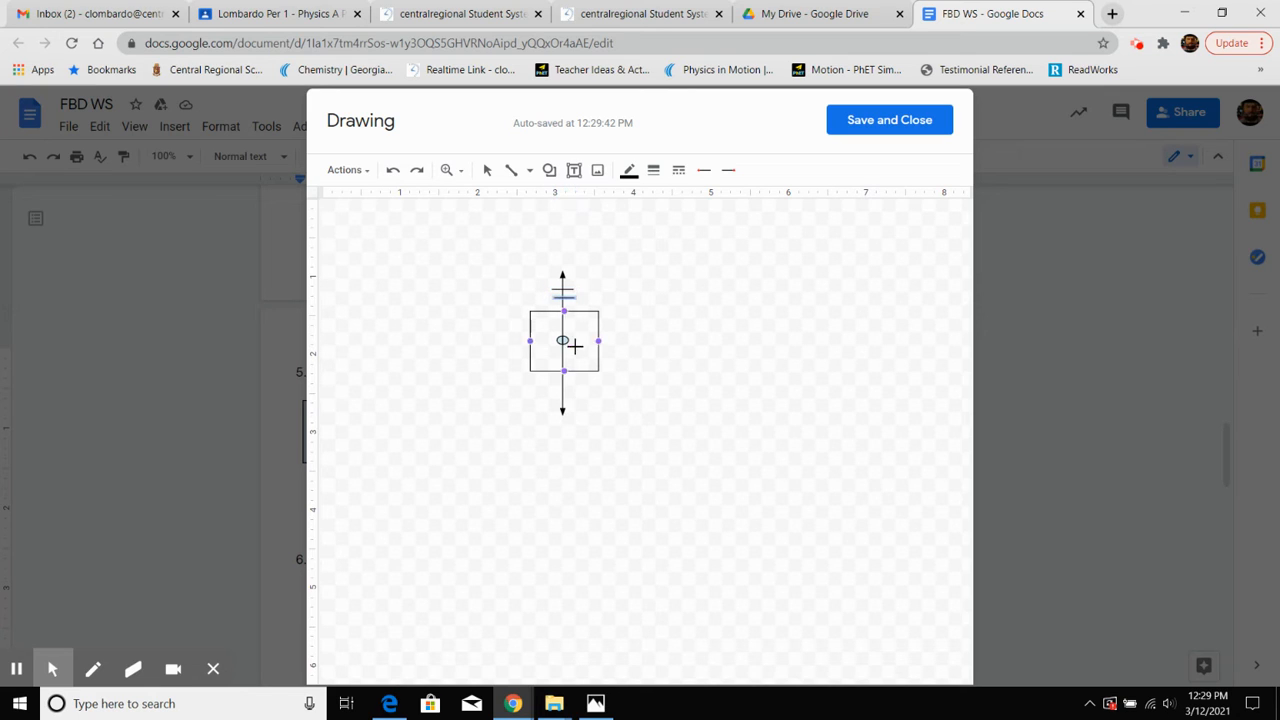
drag(555, 384, 570, 385)
drag(554, 393, 573, 393)
click(574, 170)
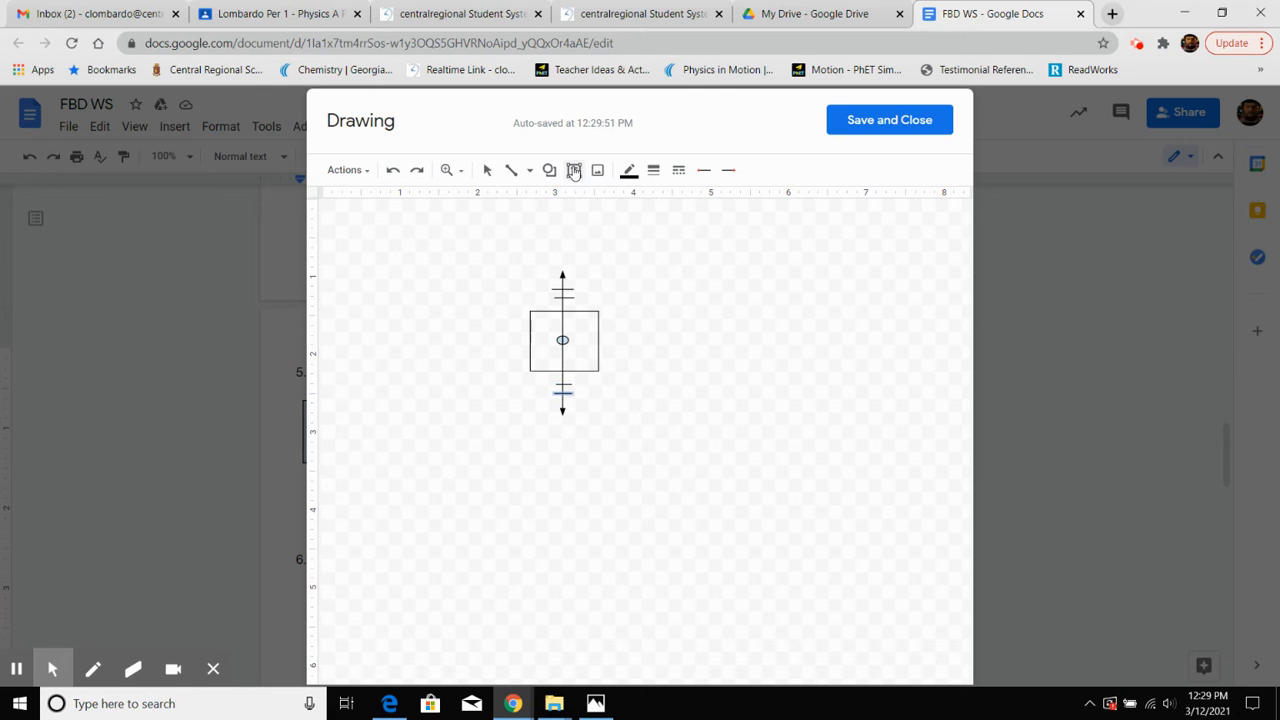
click(588, 276)
click(581, 406)
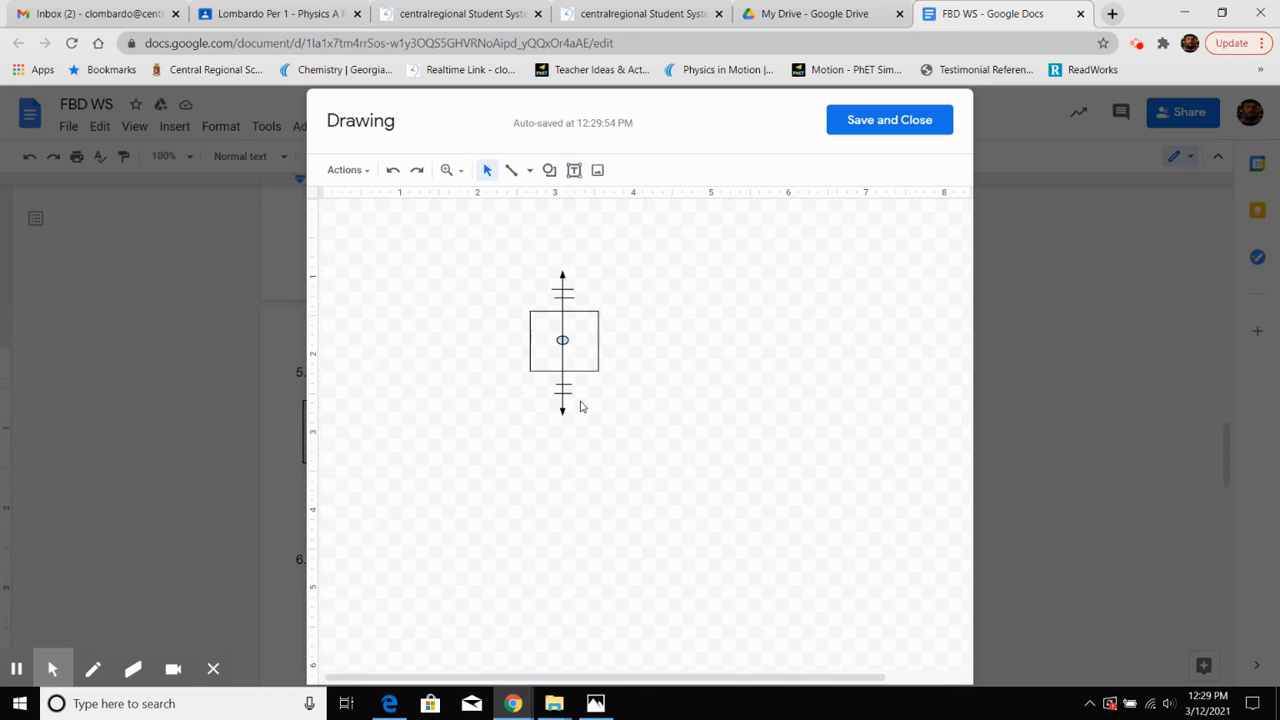
Add a text box beside the downward arrow of the squirrel diagram labelled F with a subscript g
click(574, 170)
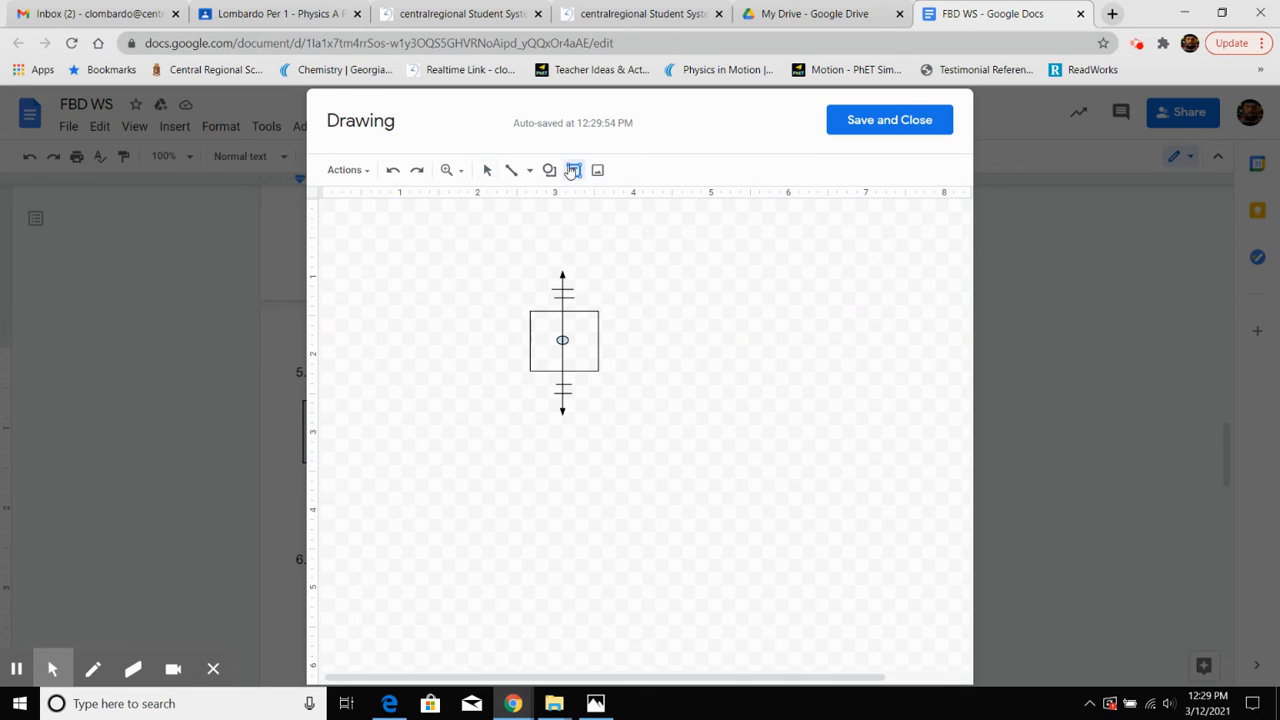
click(586, 391)
text(Fg)
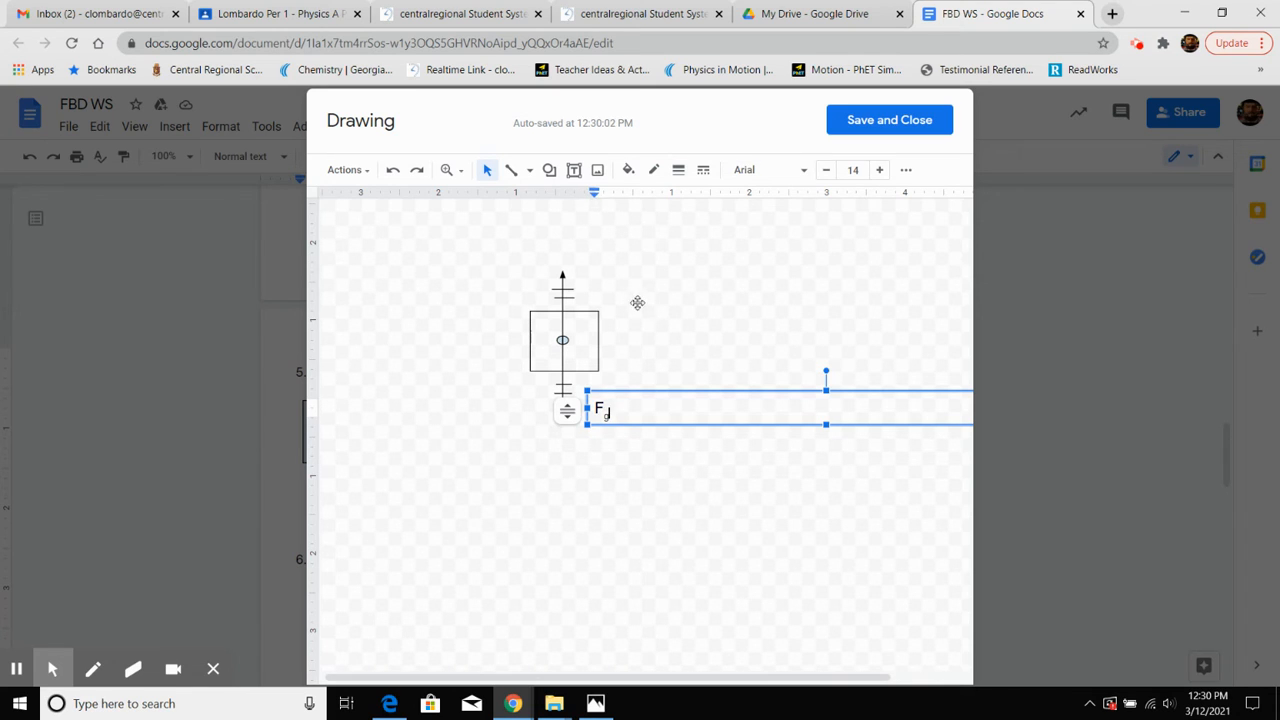
Add a text box beside the upward arrow labelled F with the subscript air, and save the drawing into the document
click(608, 281)
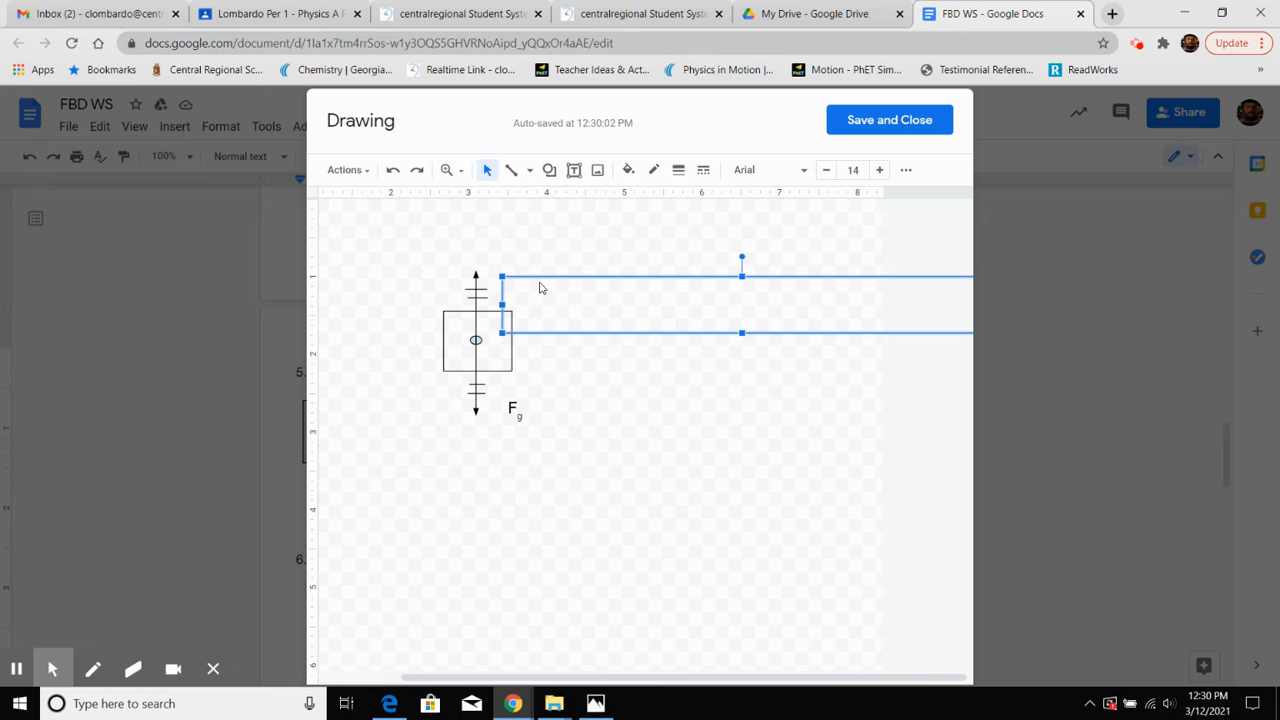
text(F)
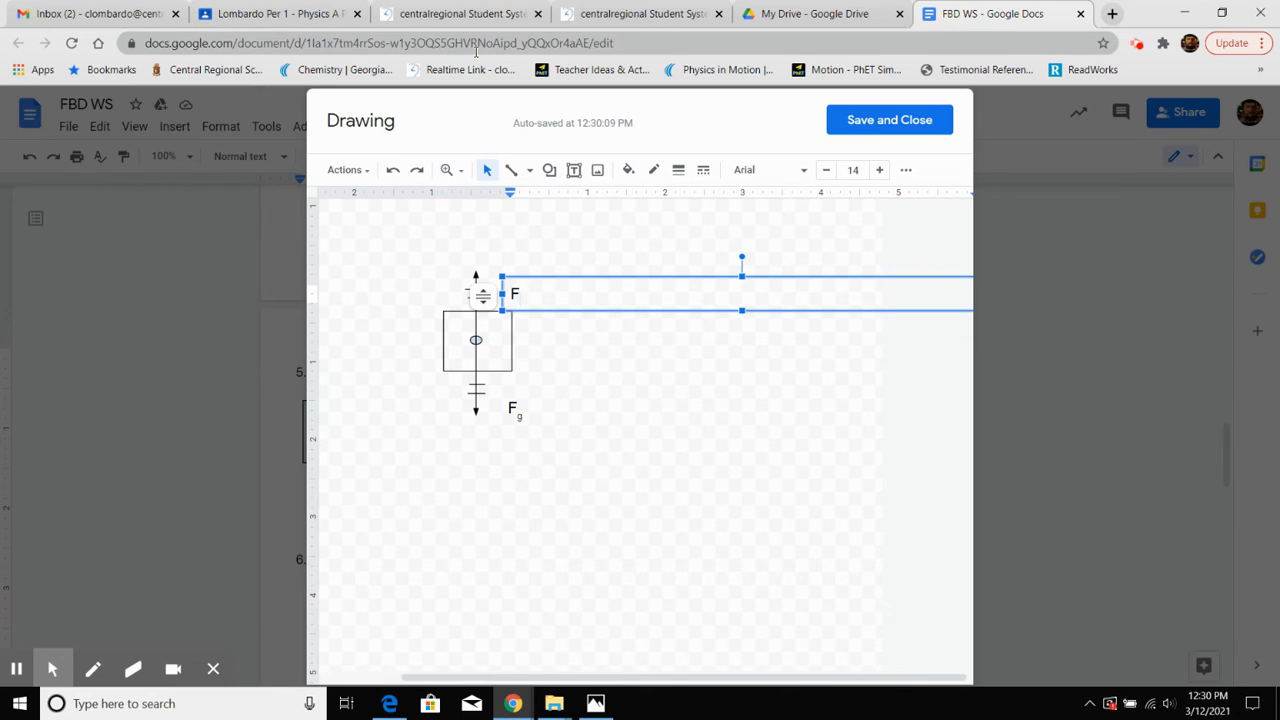
text(air)
click(836, 242)
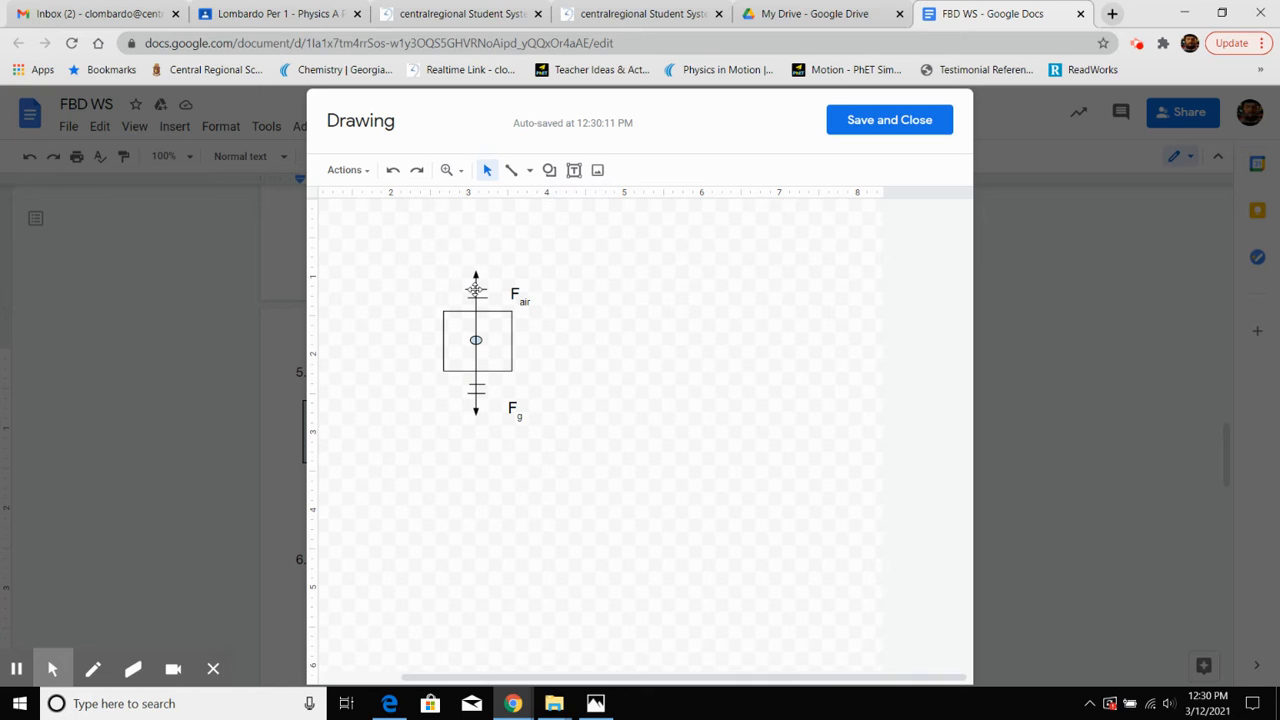
click(878, 128)
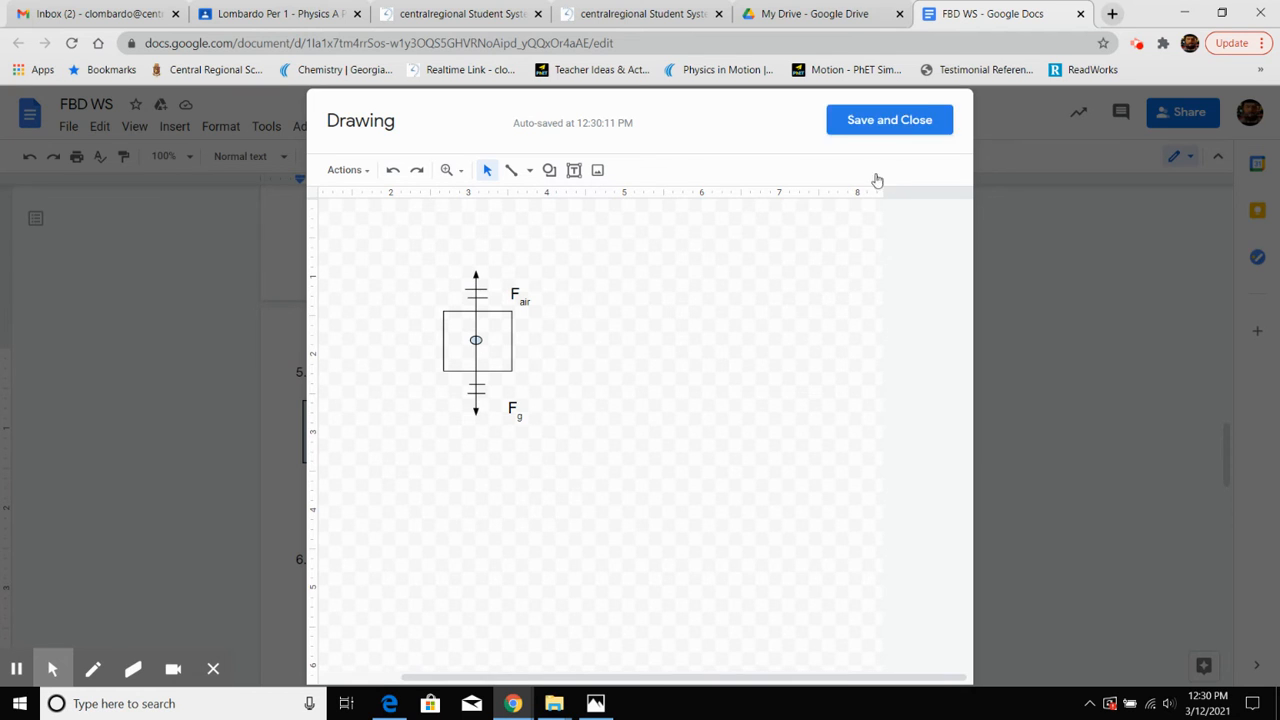
Delete four of the blank lines between the squirrel diagram and question 6
scroll(870, 426, down, 3)
click(356, 469)
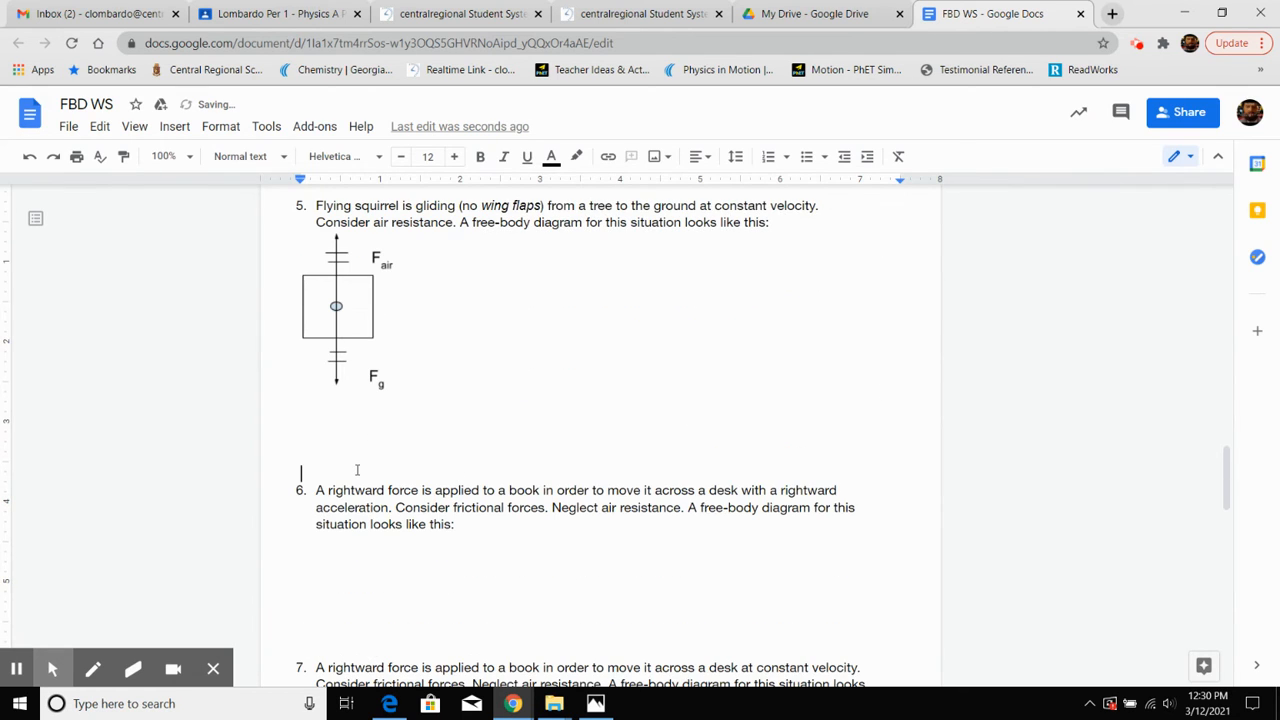
key(BackSpace)
key(BackSpace)
key(BackSpace)
key(BackSpace)
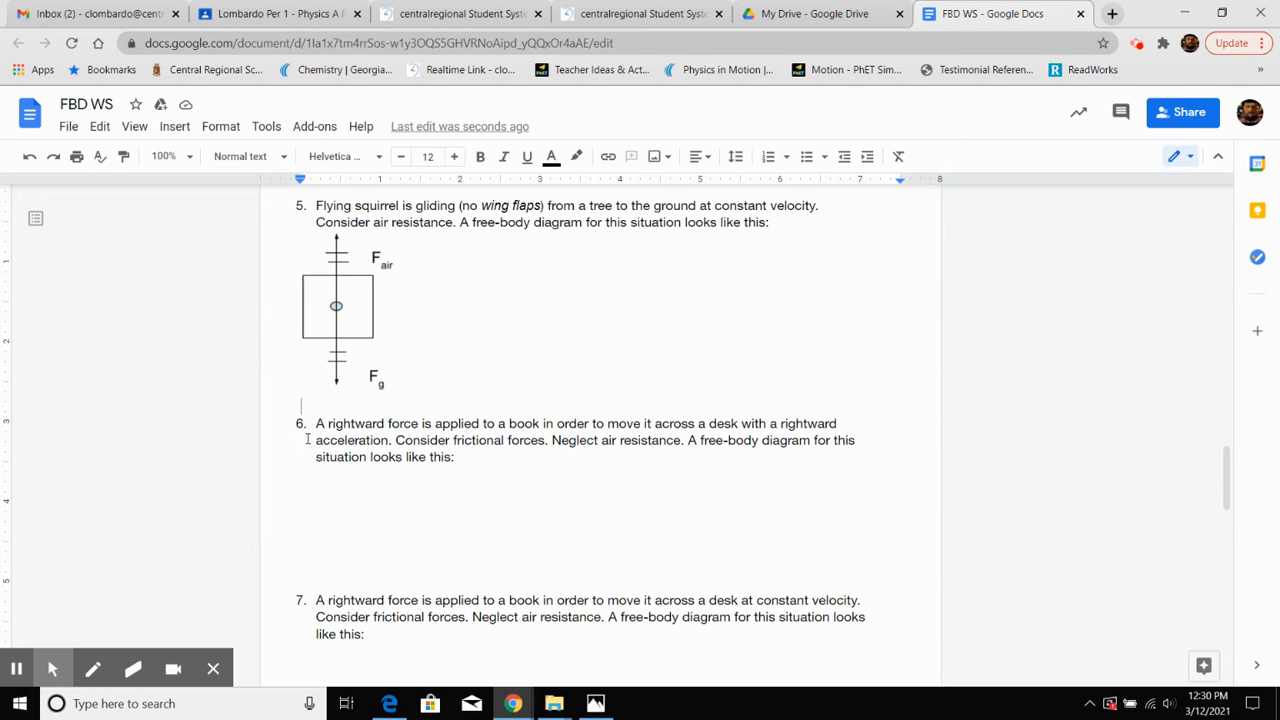
Highlight "frictional forces" in question 6 and start a new drawing on the blank line below the question
drag(303, 441, 535, 440)
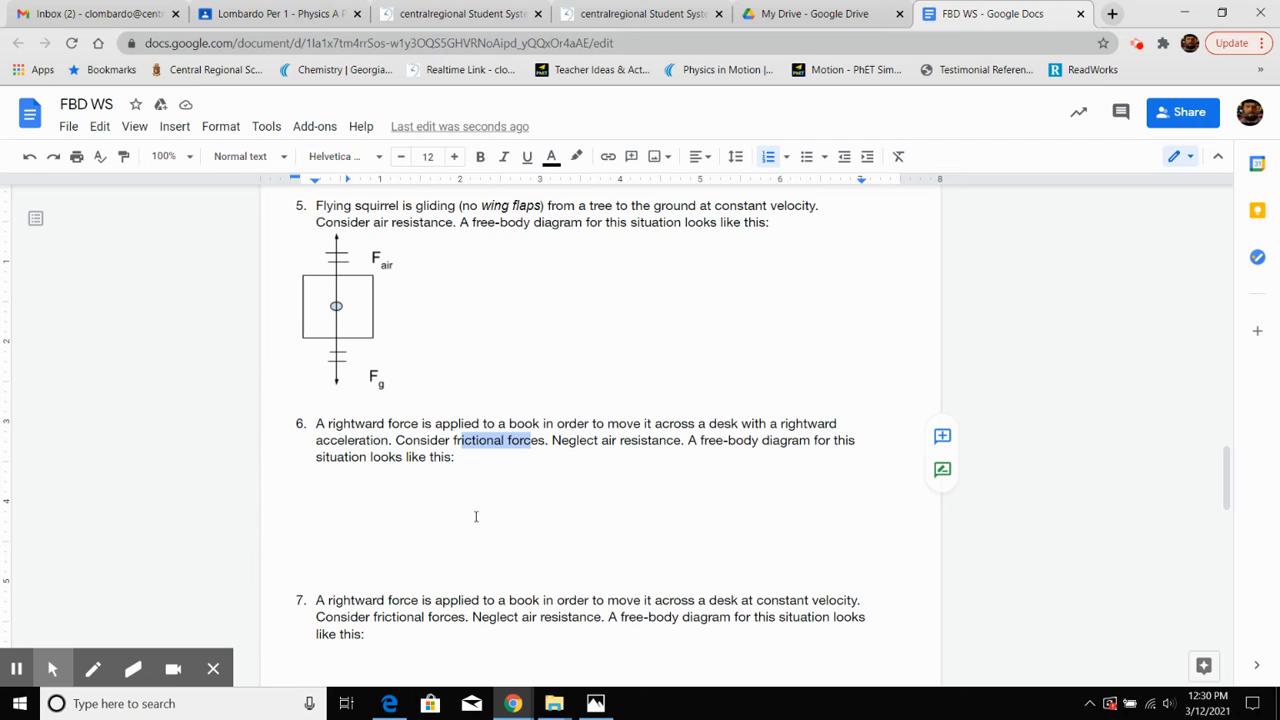
click(406, 491)
click(401, 481)
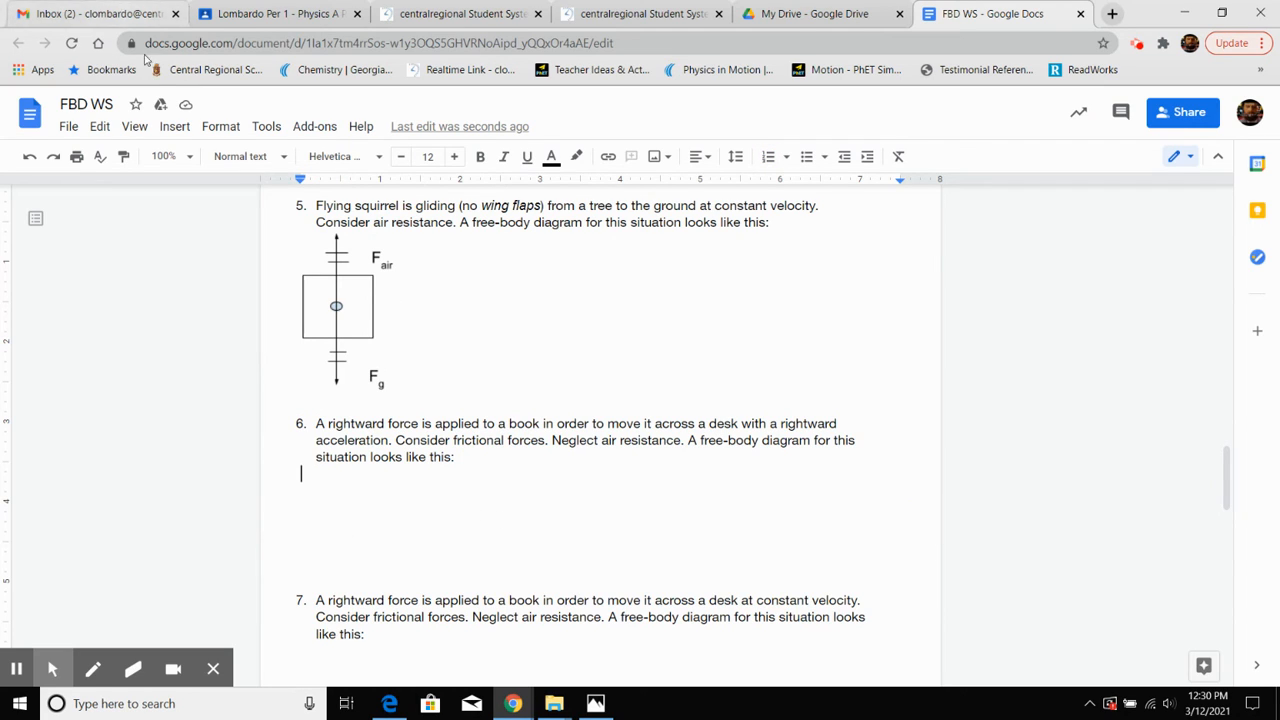
click(176, 127)
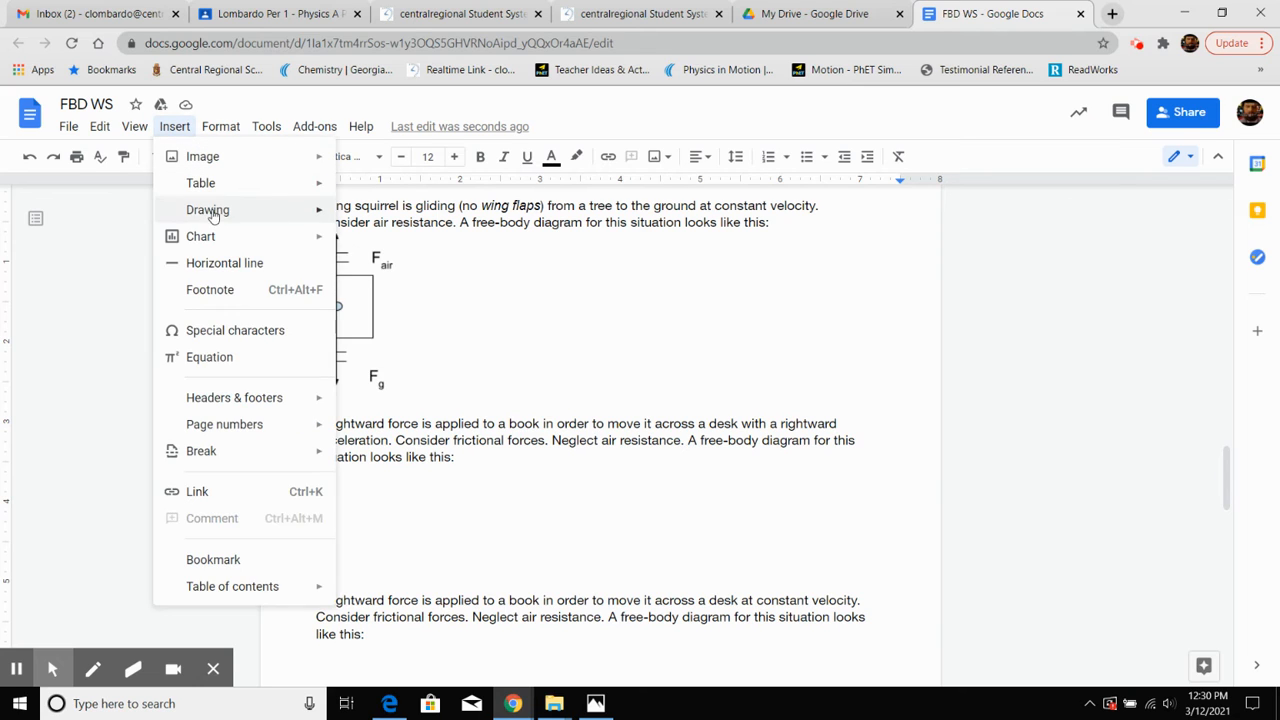
click(353, 217)
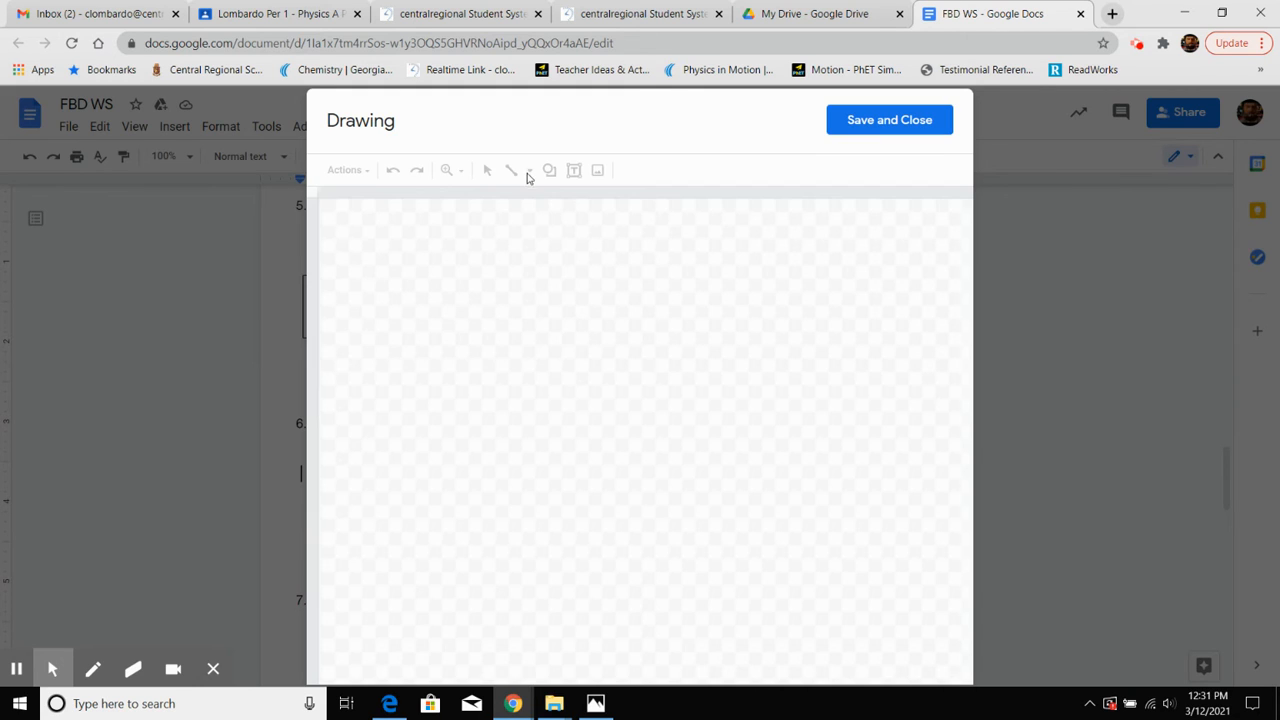
Draw a rectangle about 1.4 by 1 inches for the book and make its fill transparent
click(552, 172)
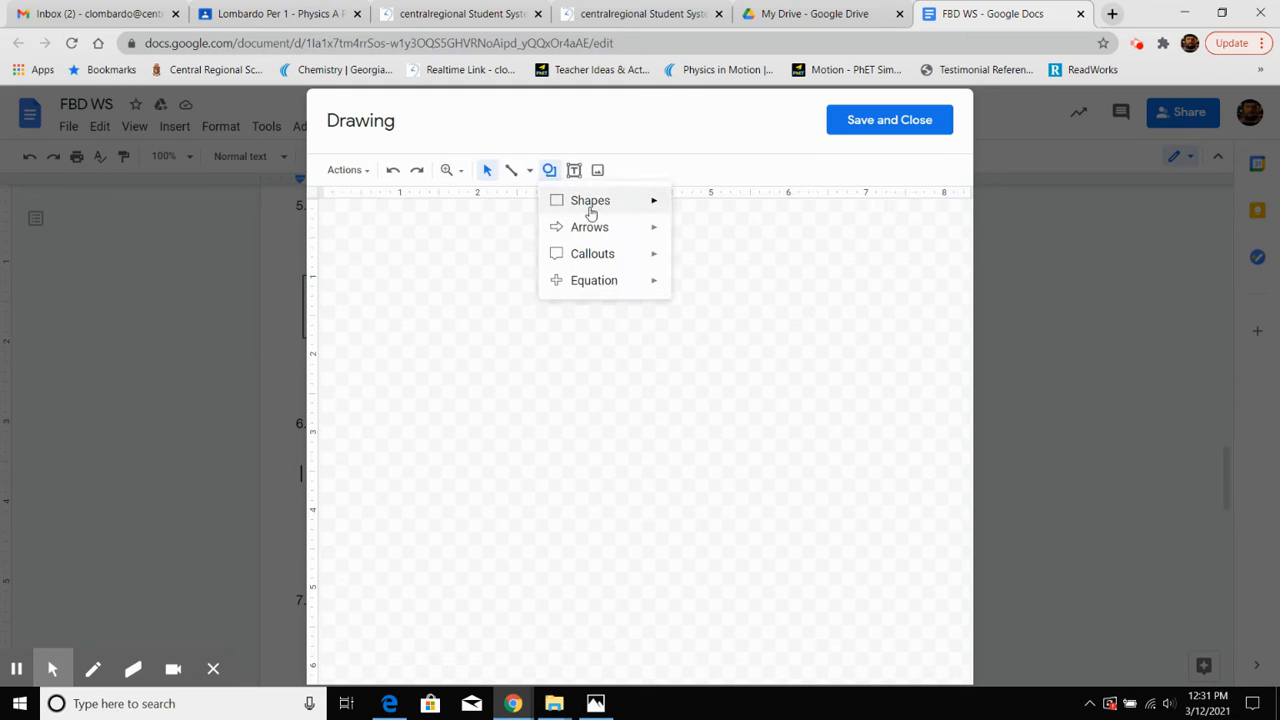
click(688, 205)
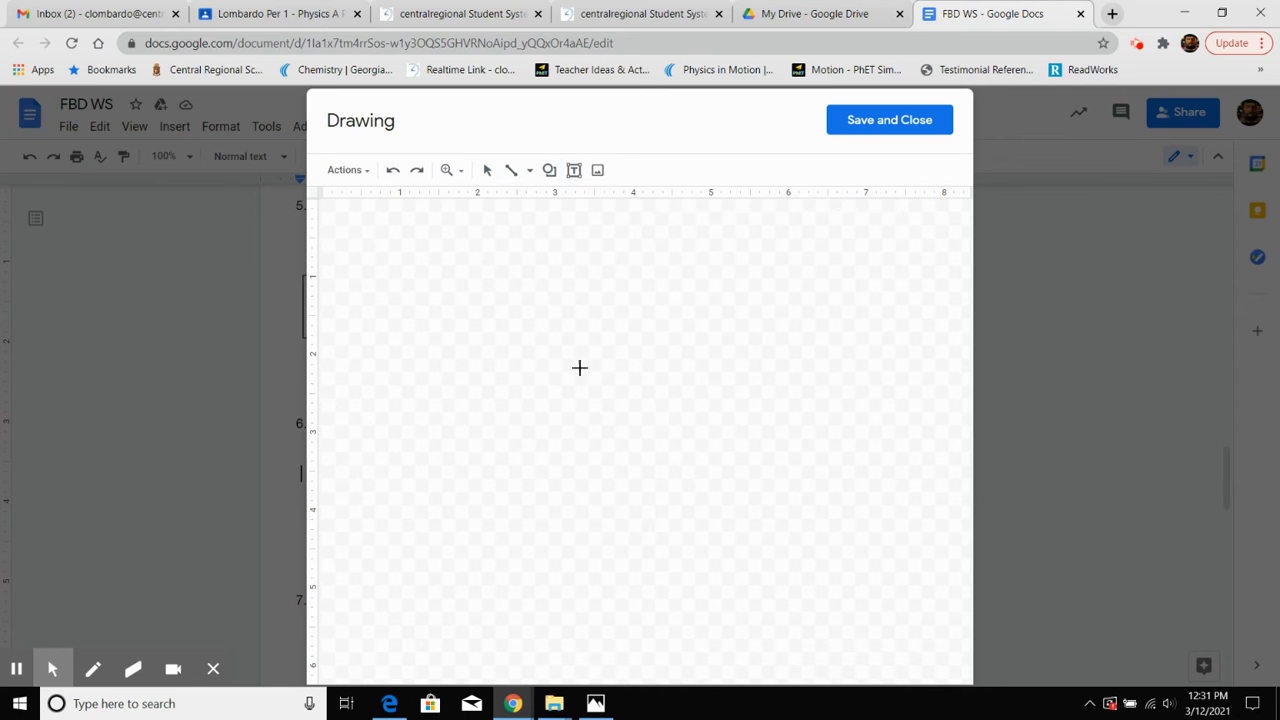
drag(519, 321, 629, 392)
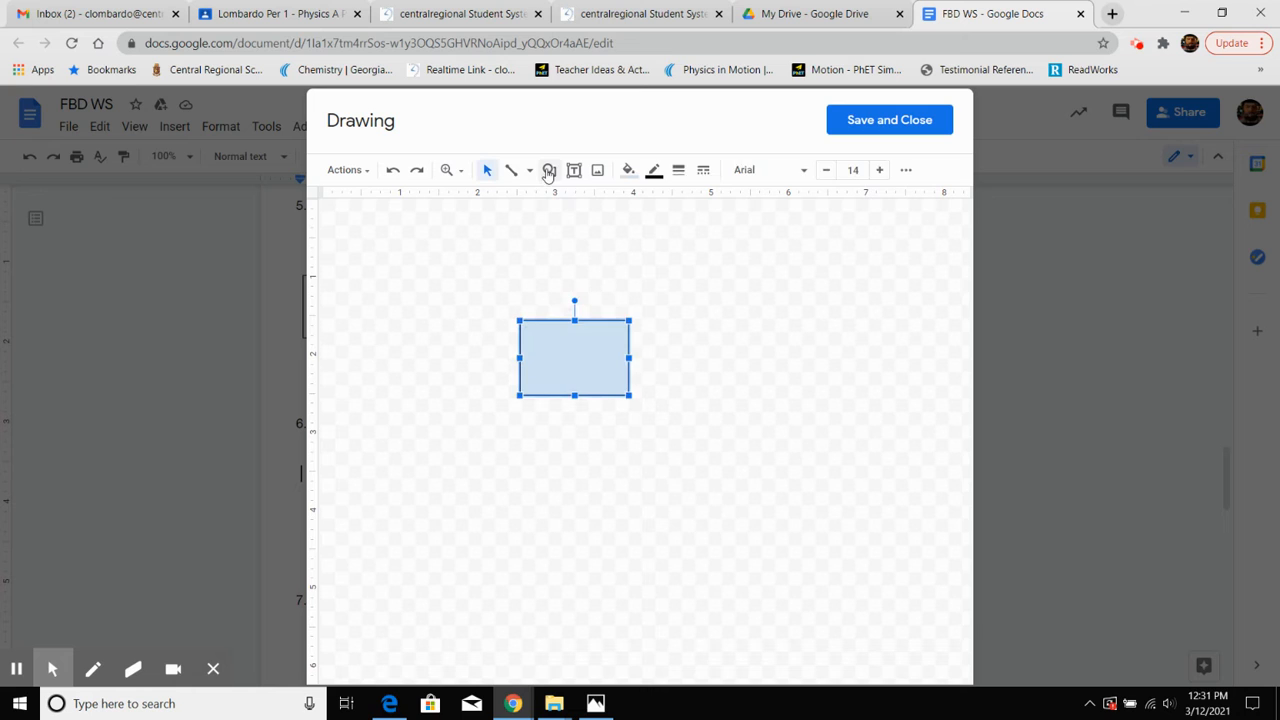
click(628, 170)
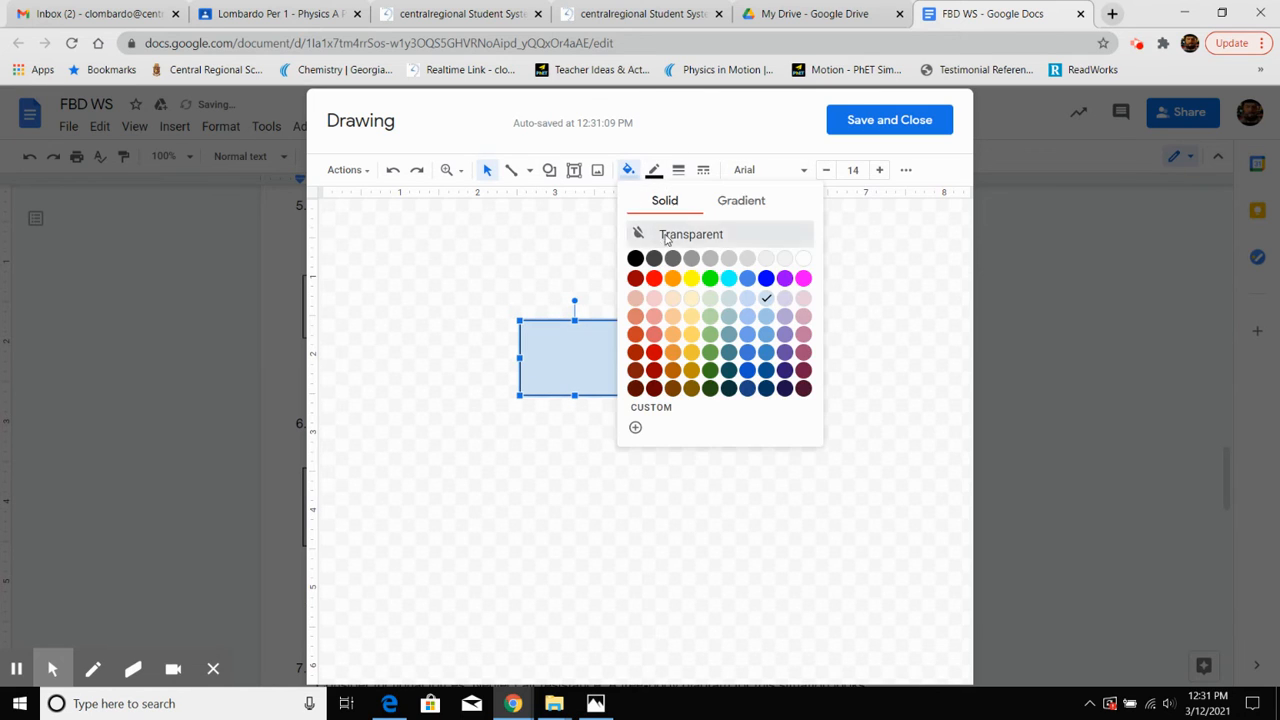
click(655, 232)
Draw a small oval about 0.2 inches across at the centre of the book rectangle
click(548, 170)
mouse_move(636, 202)
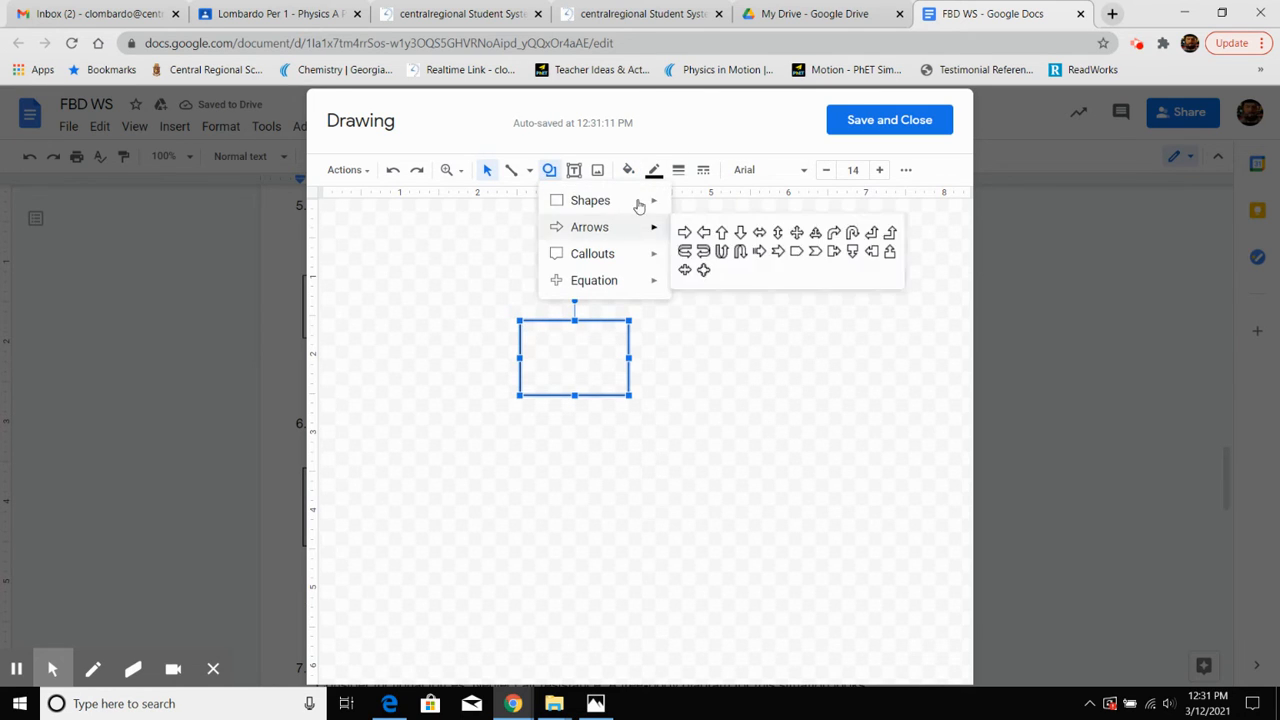
click(685, 240)
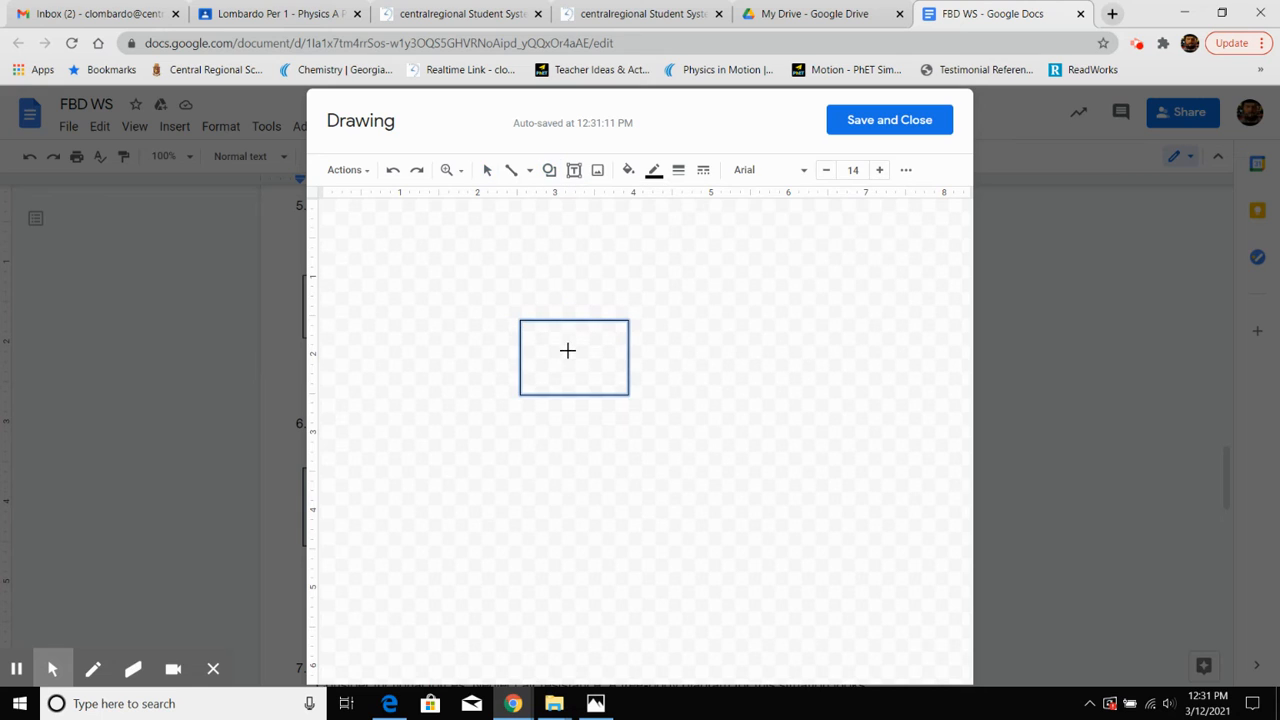
drag(565, 348, 577, 361)
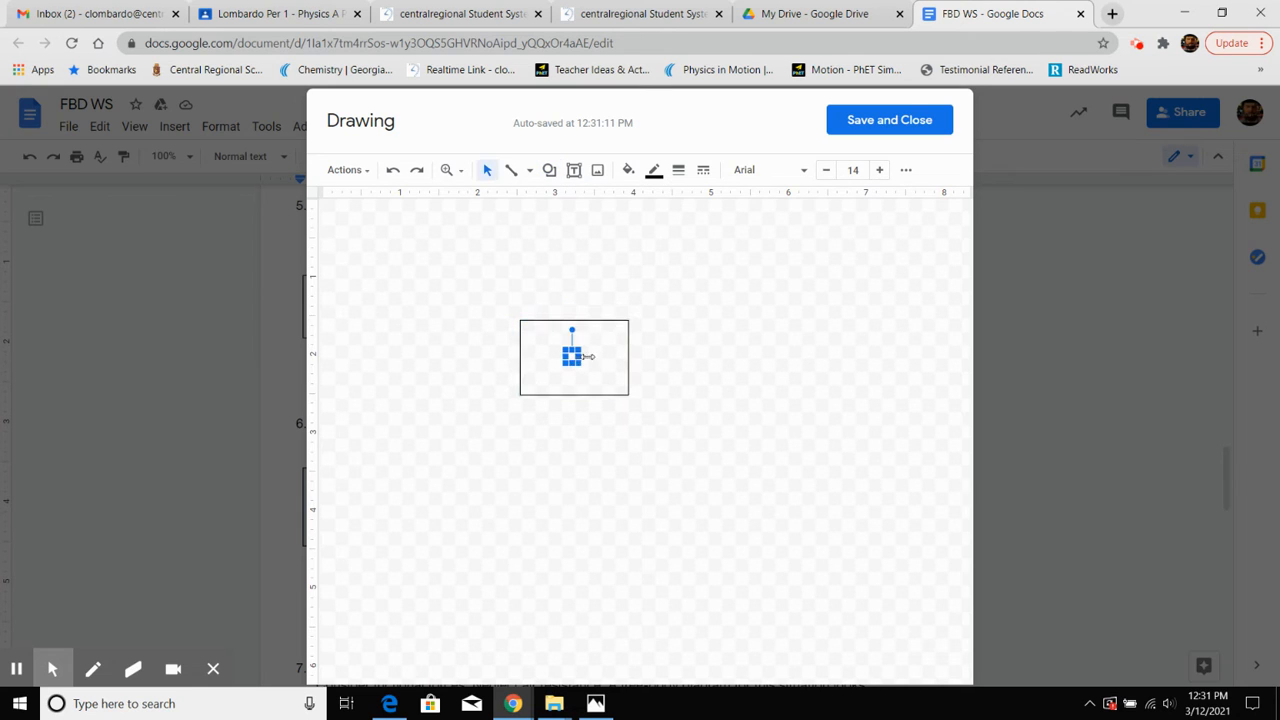
click(746, 288)
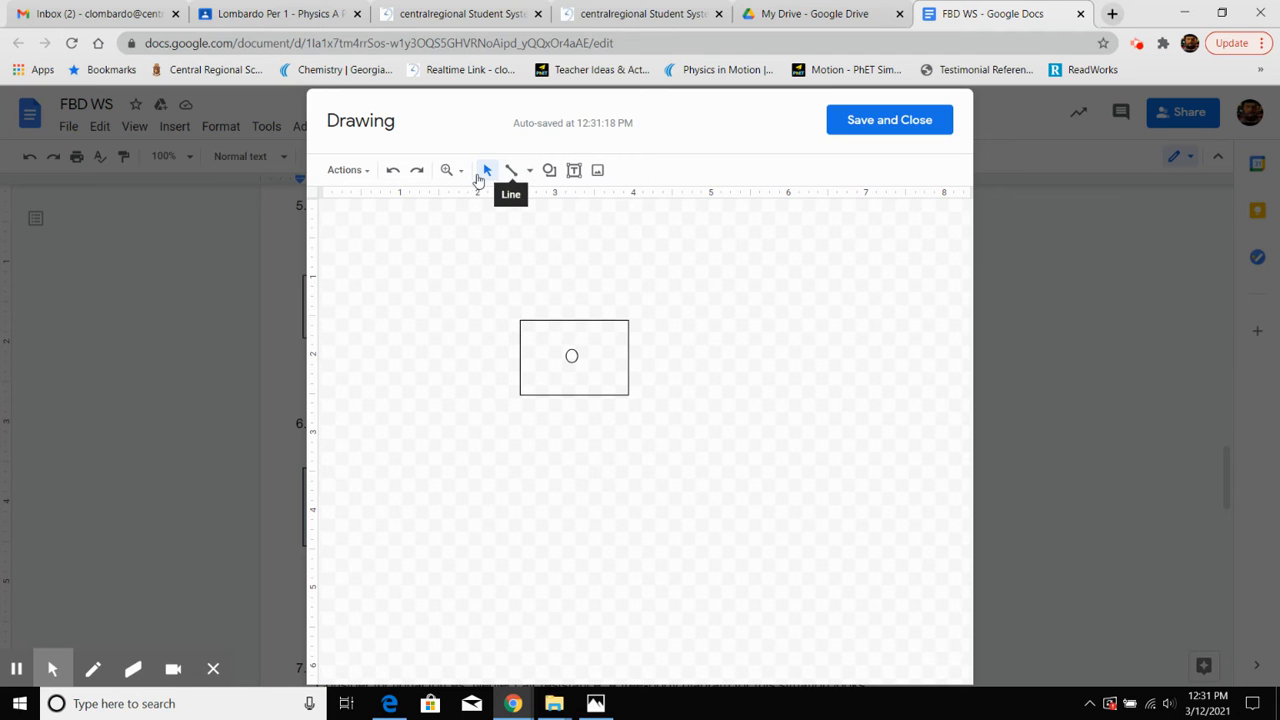
Draw a vertical downward arrow about 1 inch long starting at the oval and align it with the oval's centre
click(531, 172)
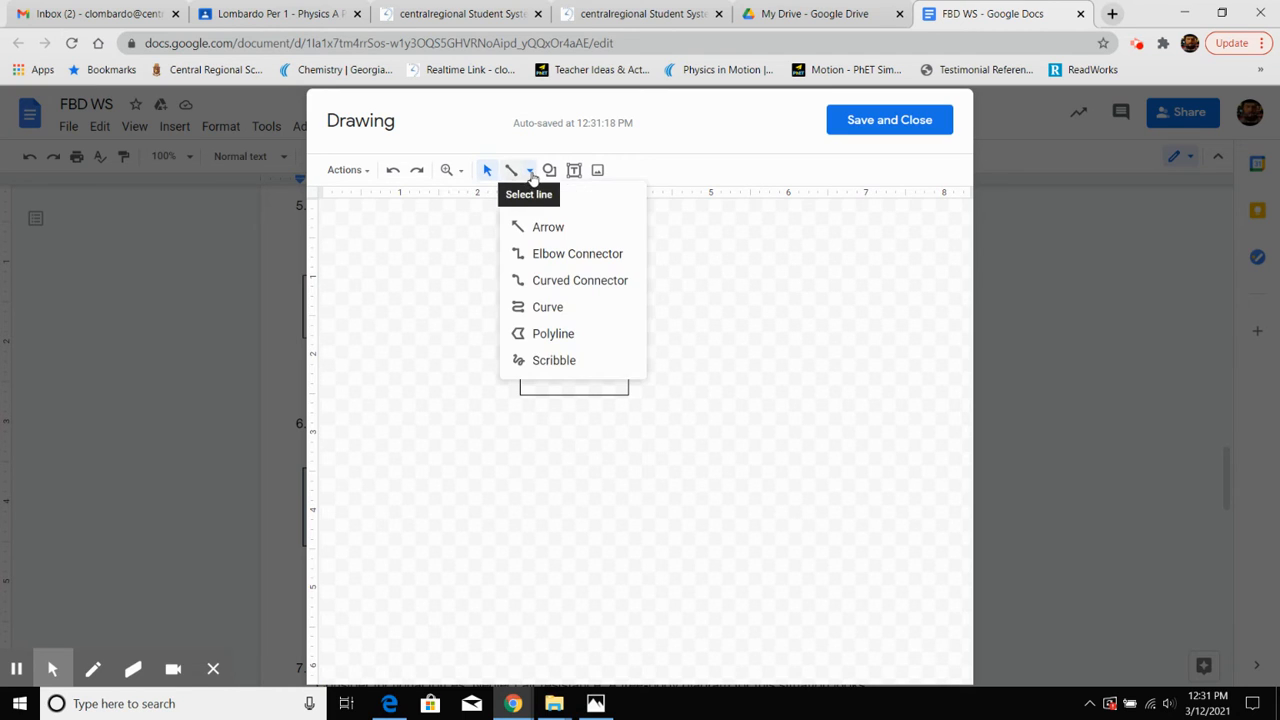
click(558, 228)
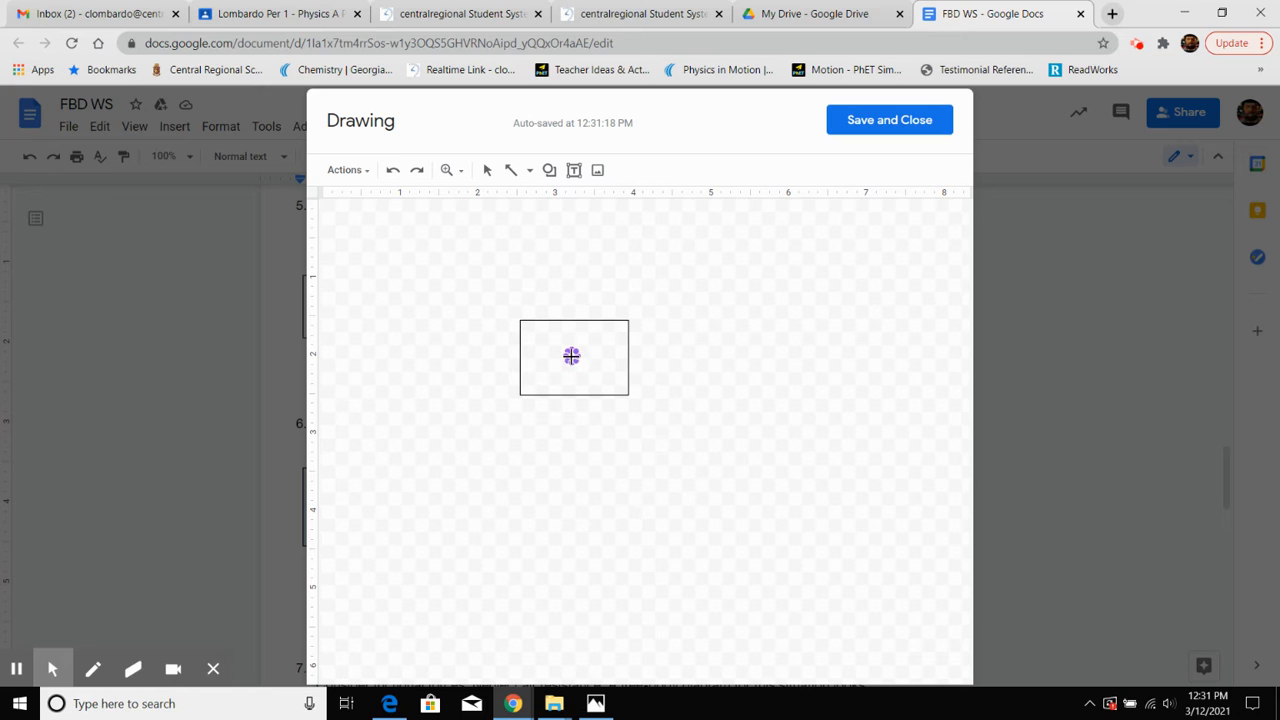
drag(571, 356, 566, 434)
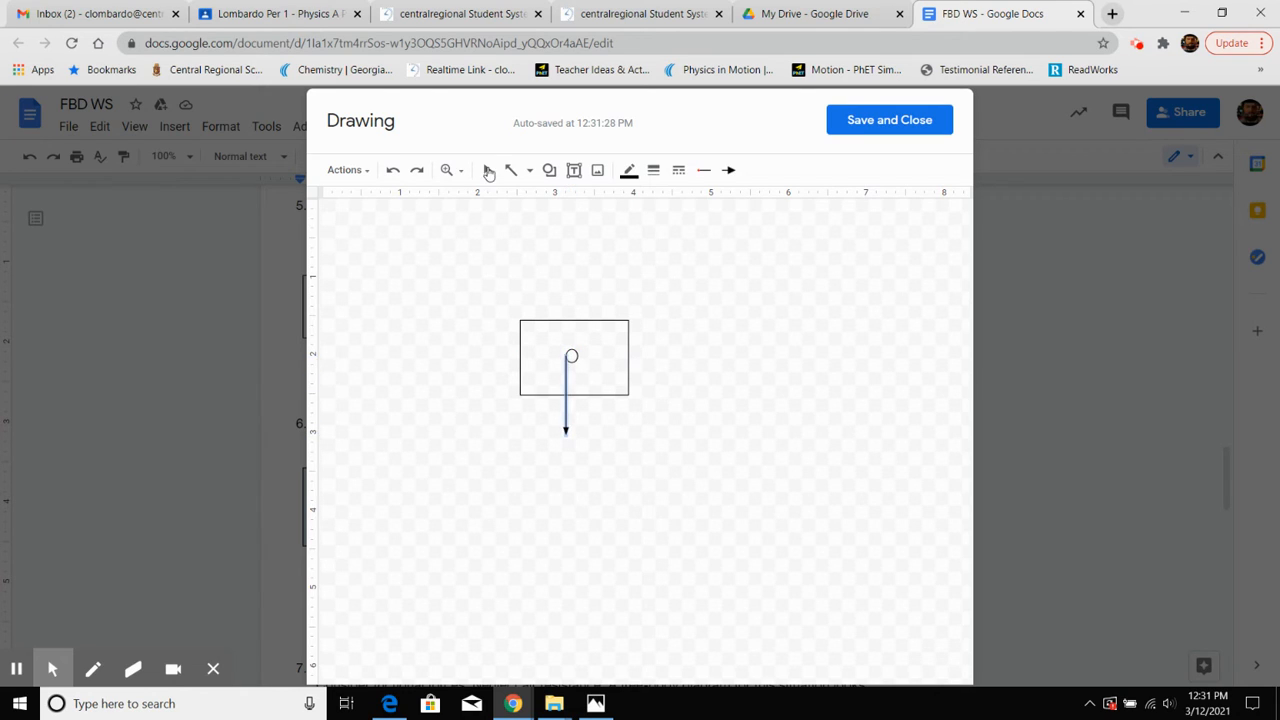
click(392, 170)
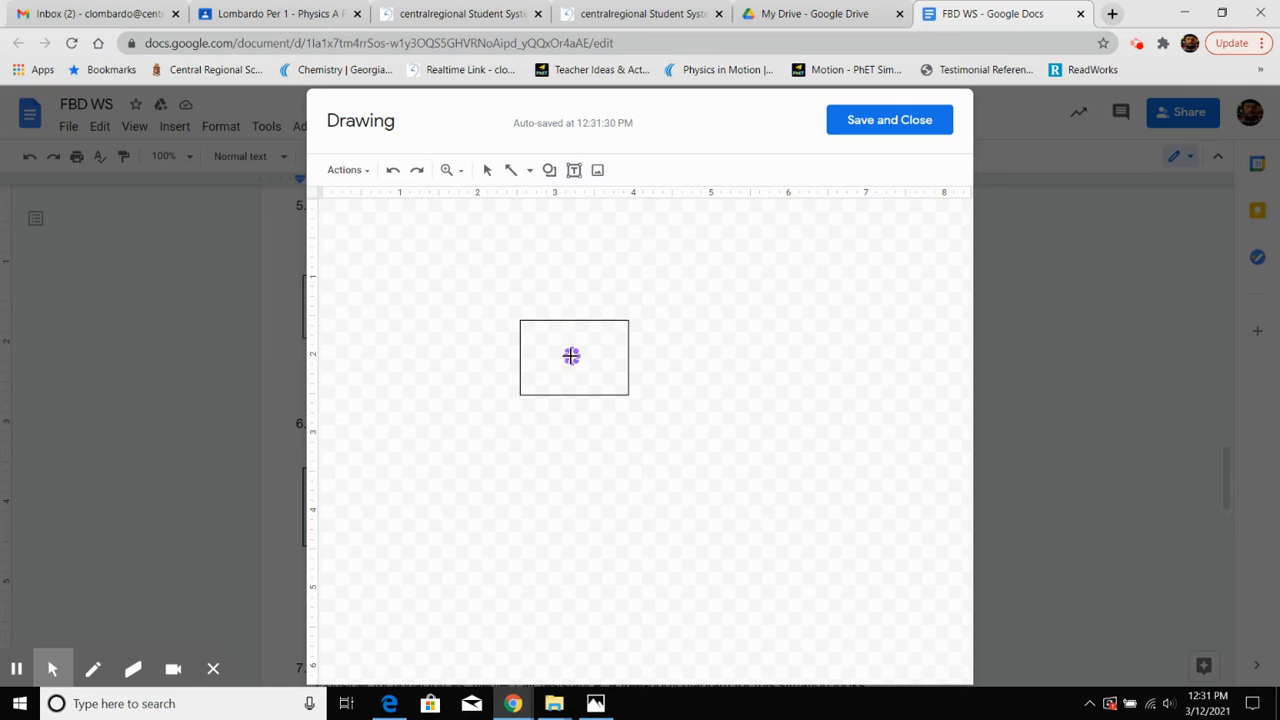
drag(571, 356, 566, 417)
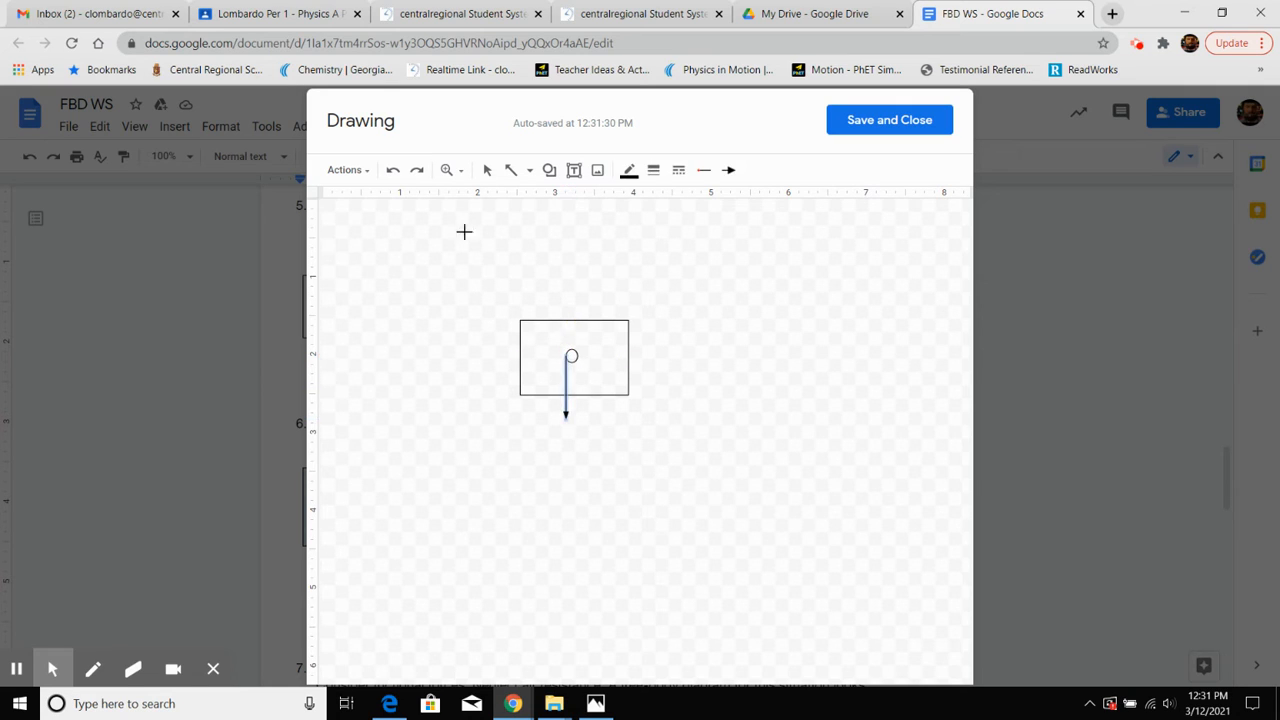
click(392, 170)
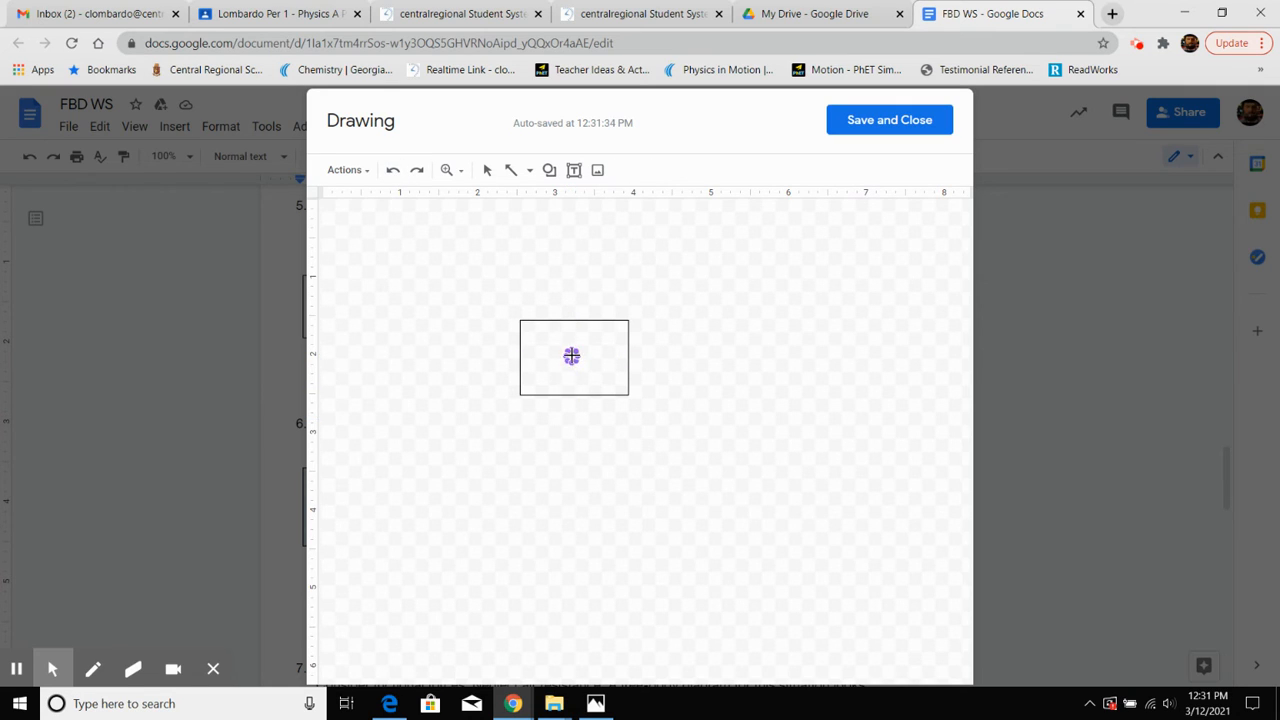
drag(571, 356, 572, 435)
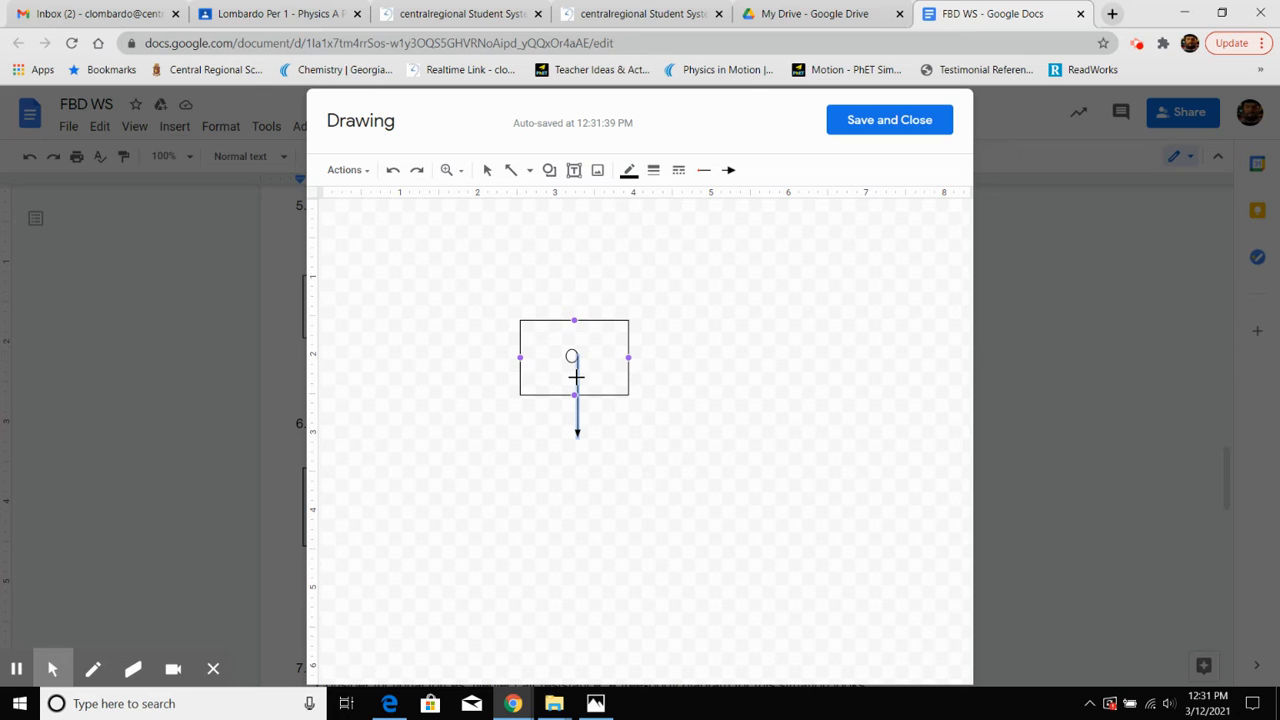
click(488, 170)
drag(578, 381, 574, 382)
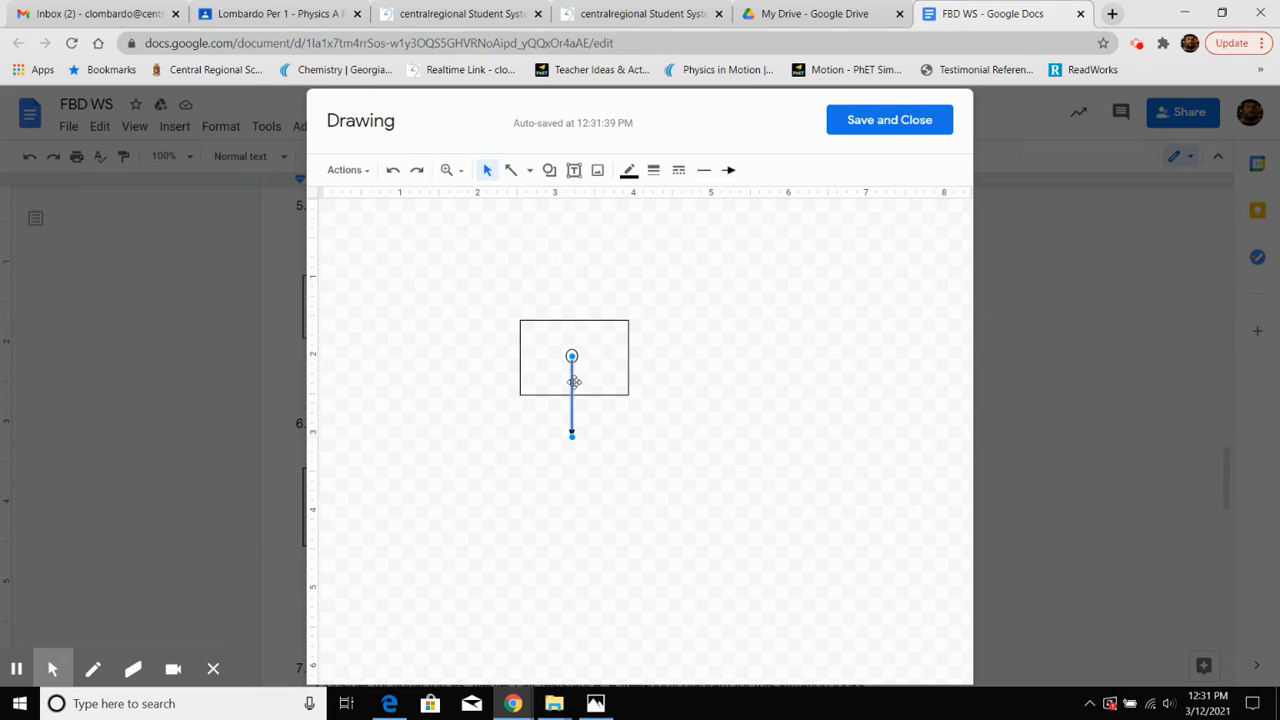
click(716, 366)
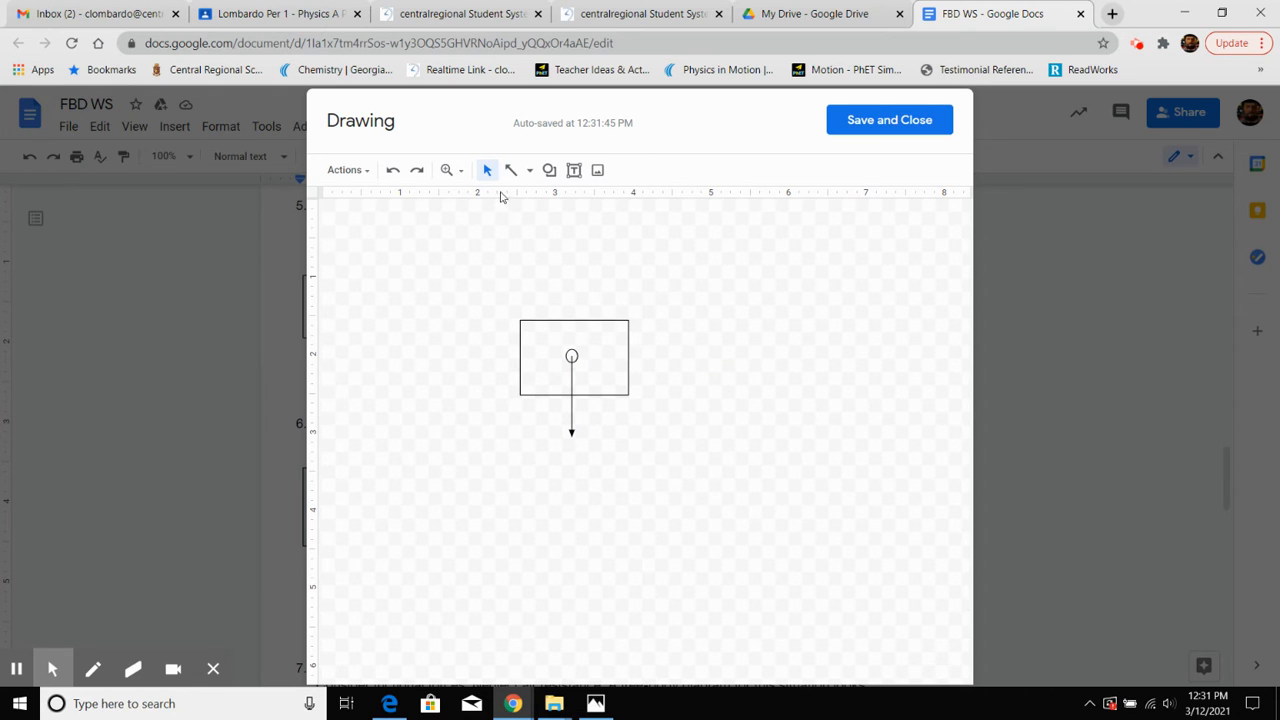
Draw a vertical upward arrow about 0.9 inches long from the oval, in line with the downward arrow
click(529, 170)
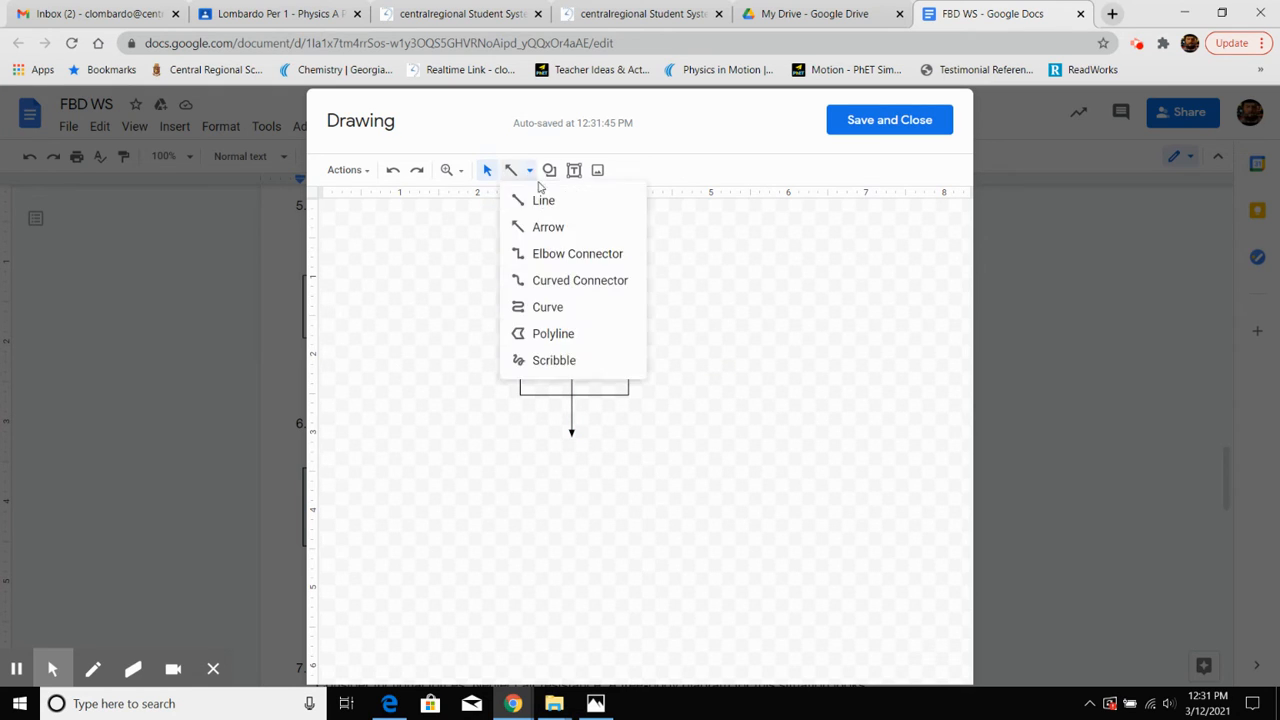
click(557, 229)
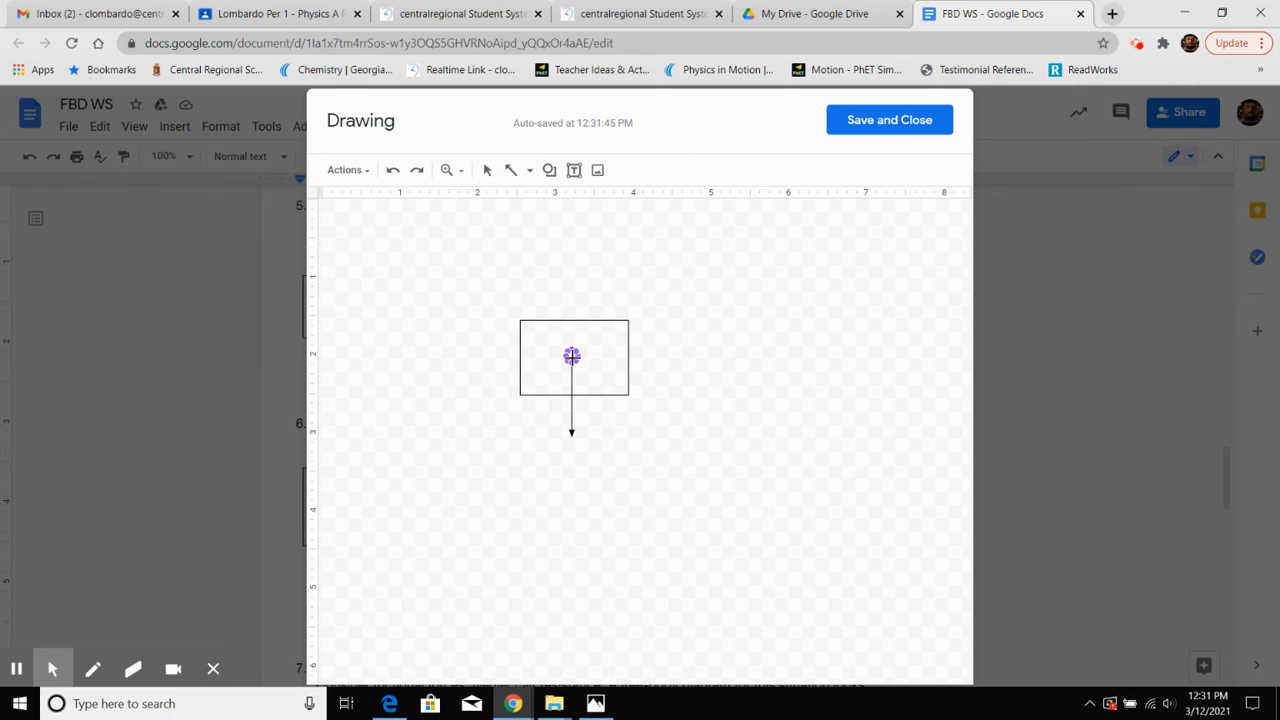
drag(571, 356, 576, 287)
drag(576, 287, 575, 287)
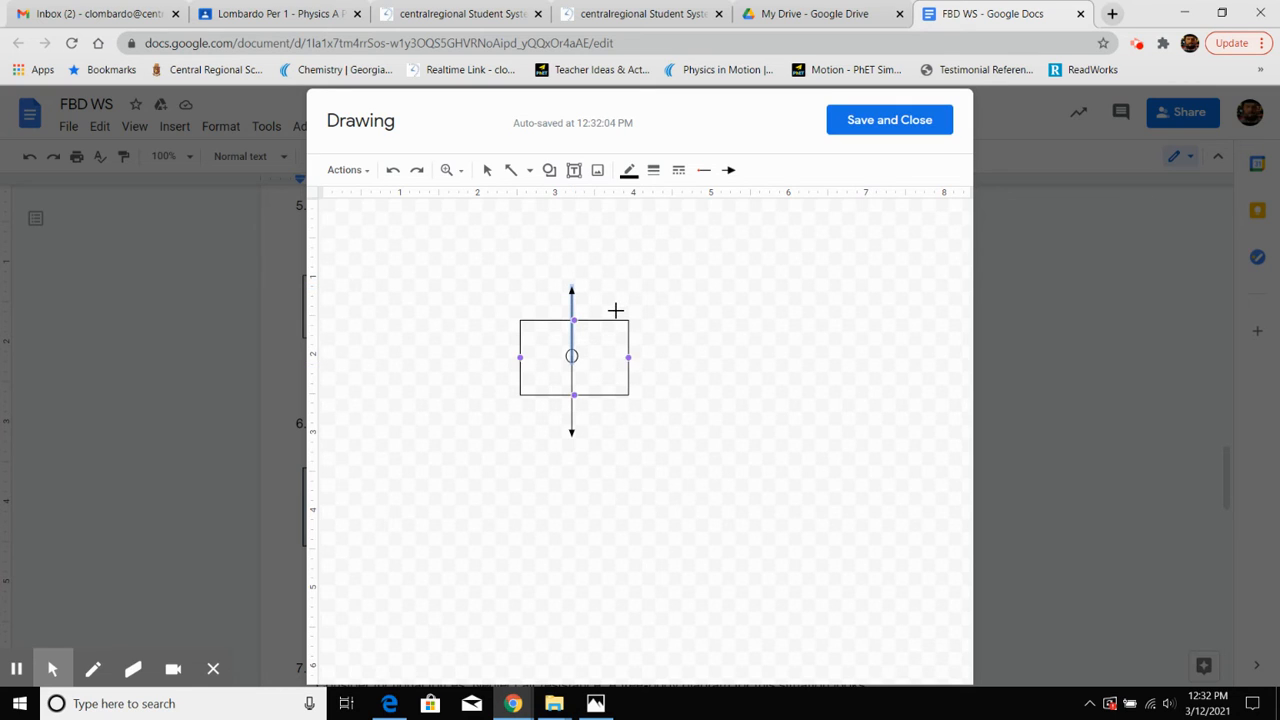
Add a text box beside the upward arrow's tip labelled F with the subscript N
click(599, 174)
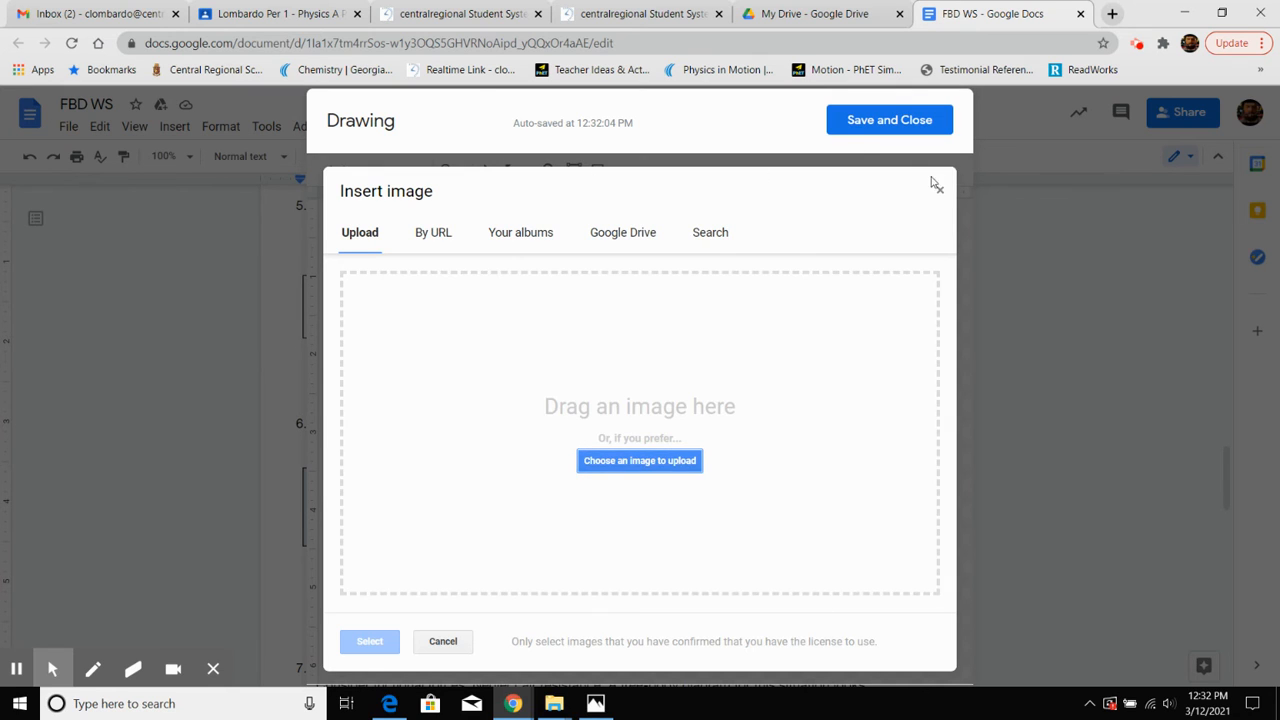
click(938, 188)
click(574, 170)
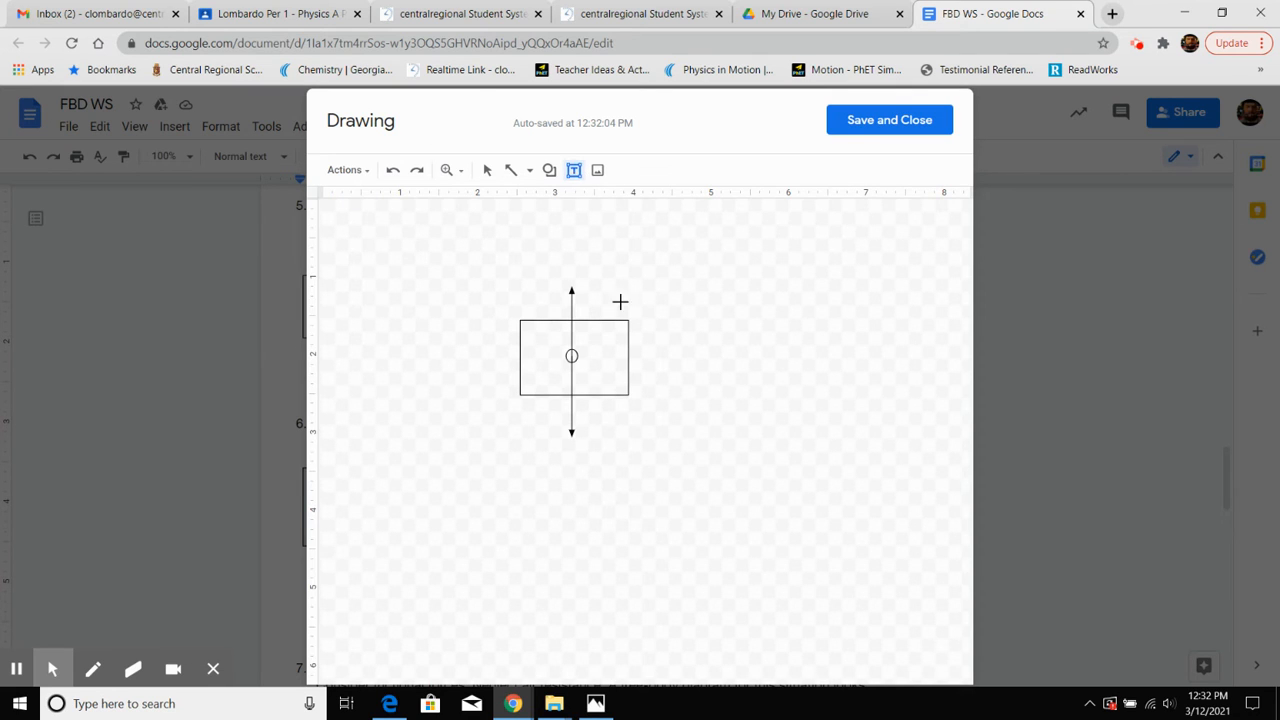
click(586, 283)
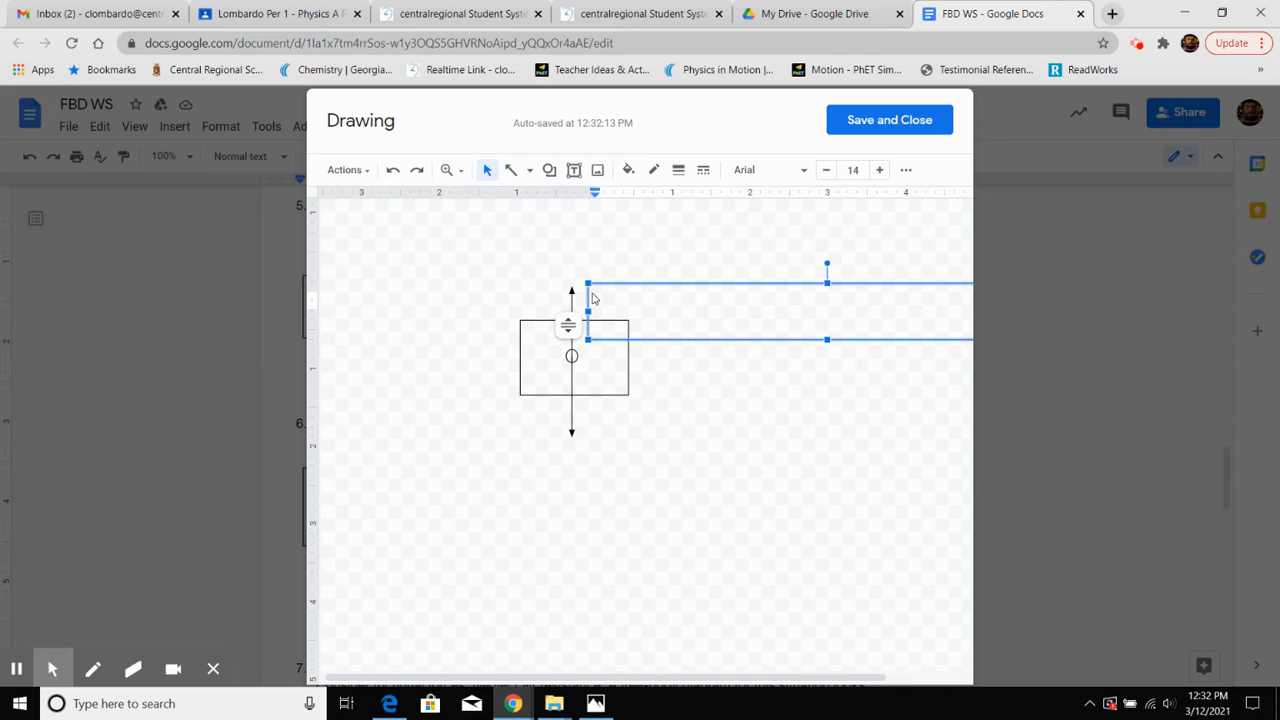
text(F)
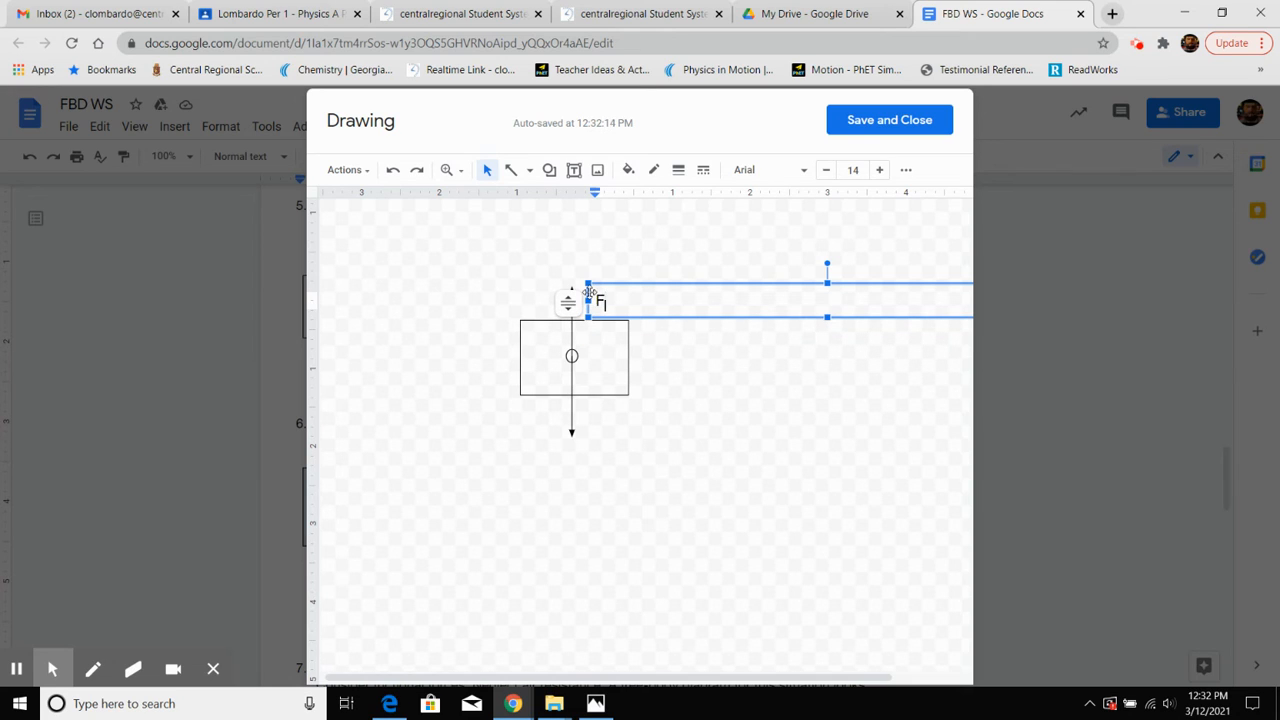
text(N)
click(590, 426)
Add a text box beside the downward arrow's tip labelled F with the subscript g
click(574, 170)
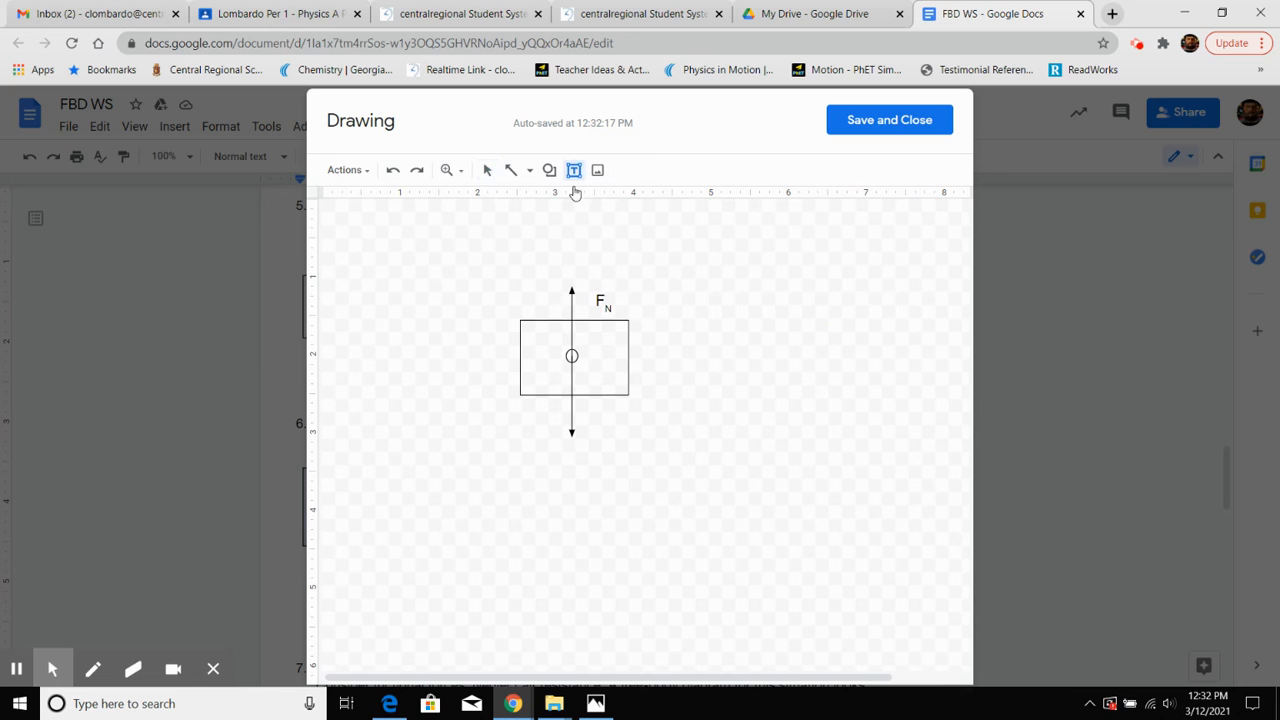
click(584, 426)
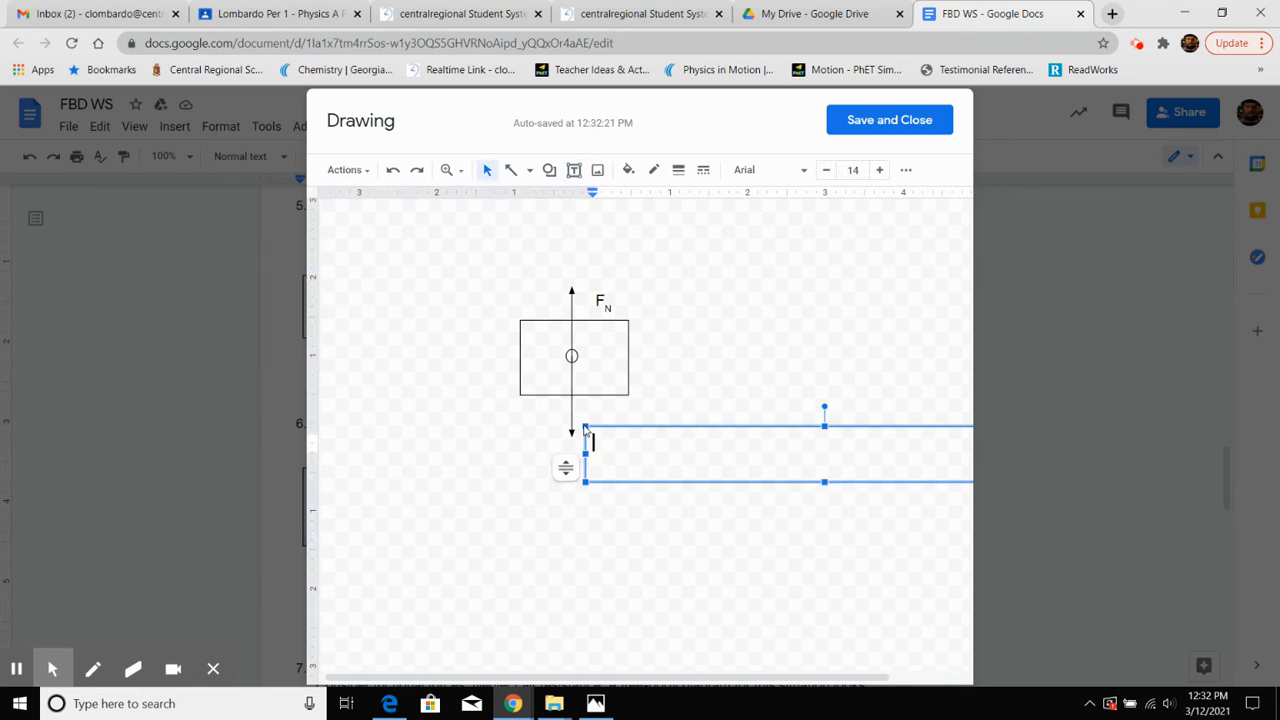
text(F)
key(ctrl+comma)
text(g)
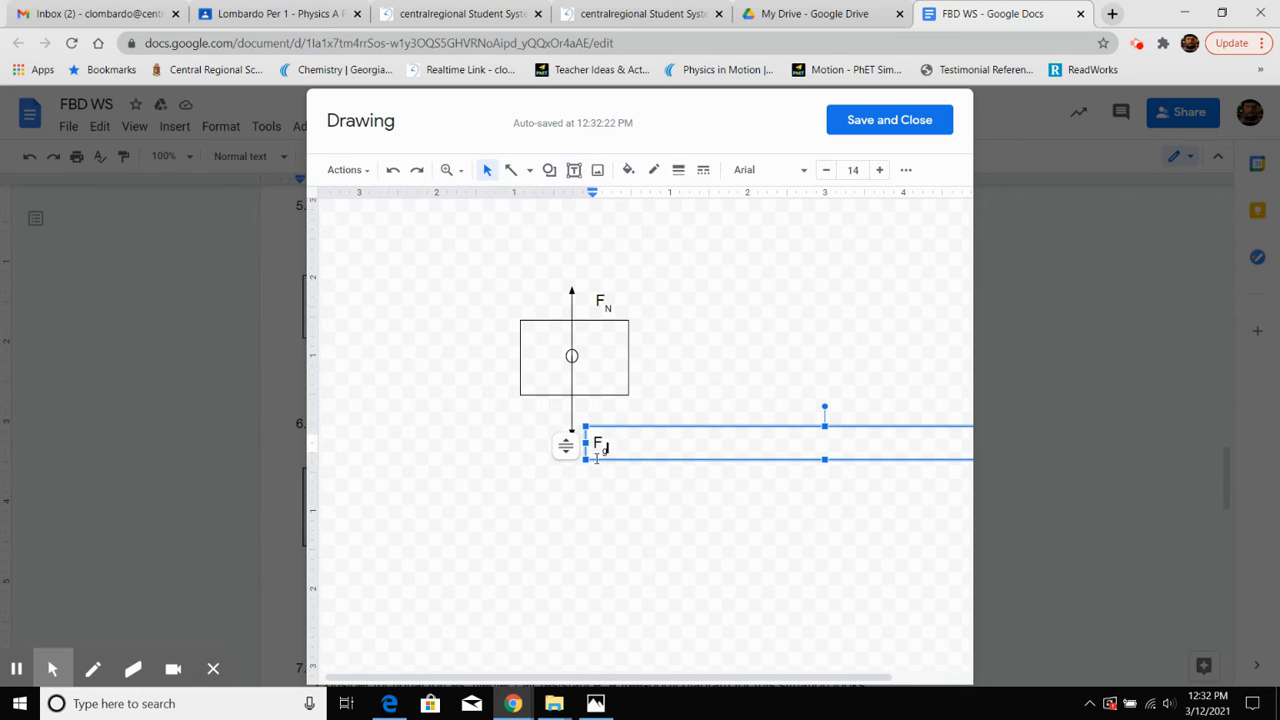
click(614, 494)
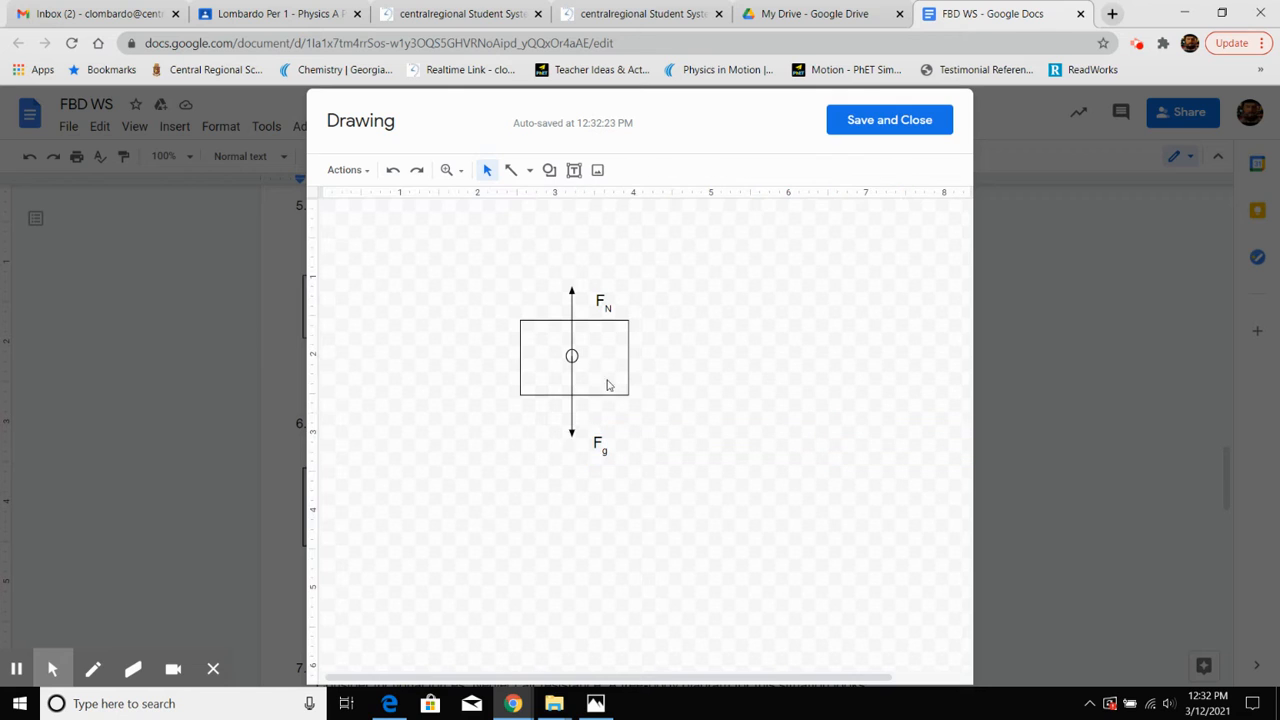
Try to draw a short horizontal tick mark across the upward arrow with the Line tool
click(529, 170)
click(536, 199)
drag(587, 300, 564, 303)
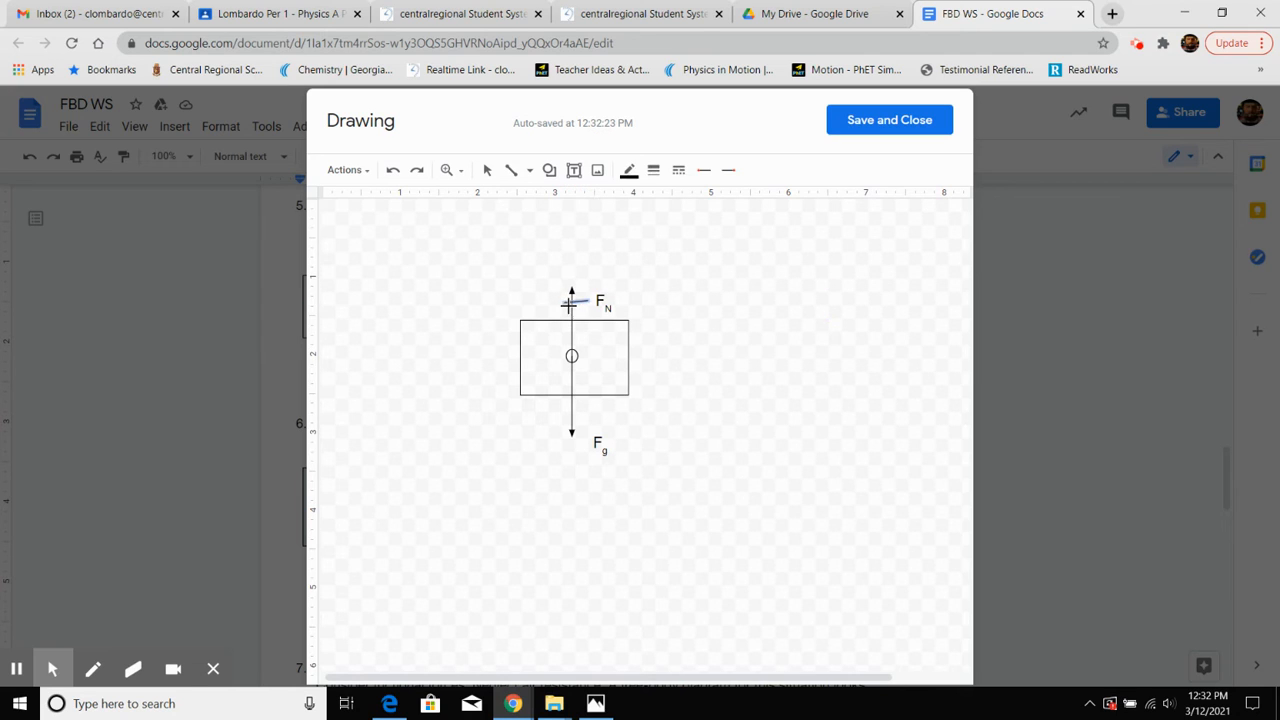
click(393, 170)
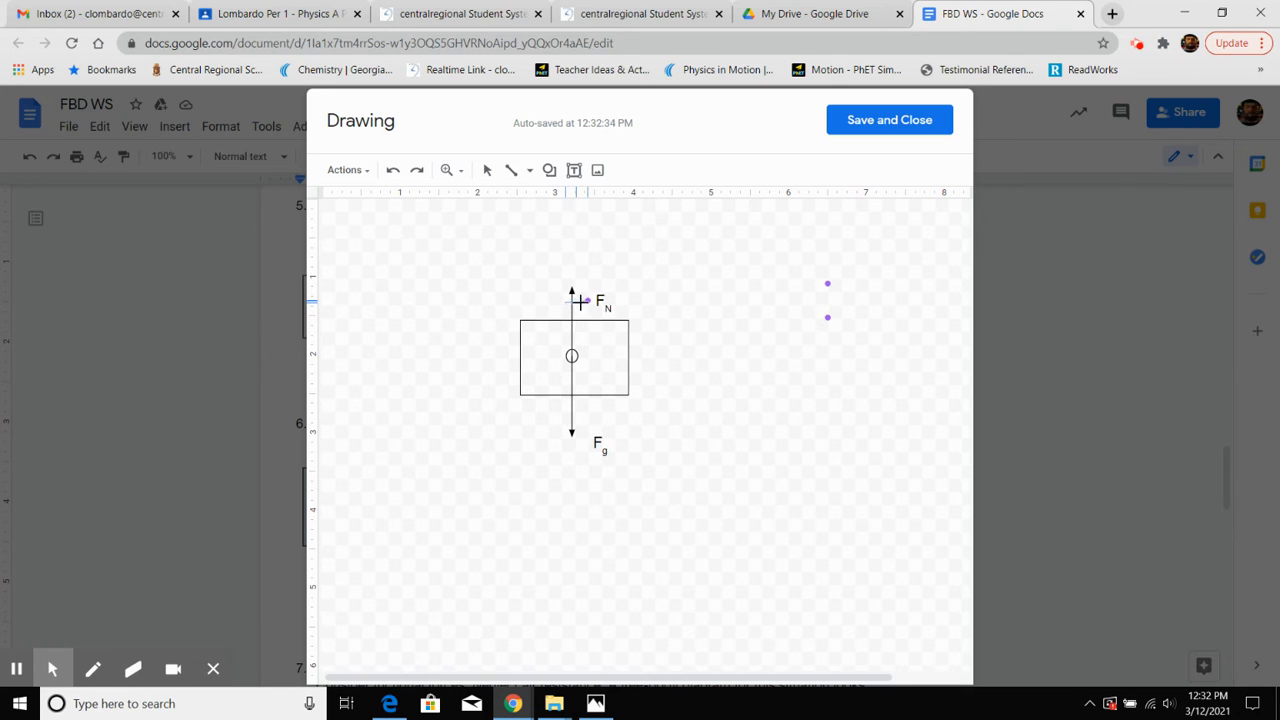
drag(581, 301, 564, 303)
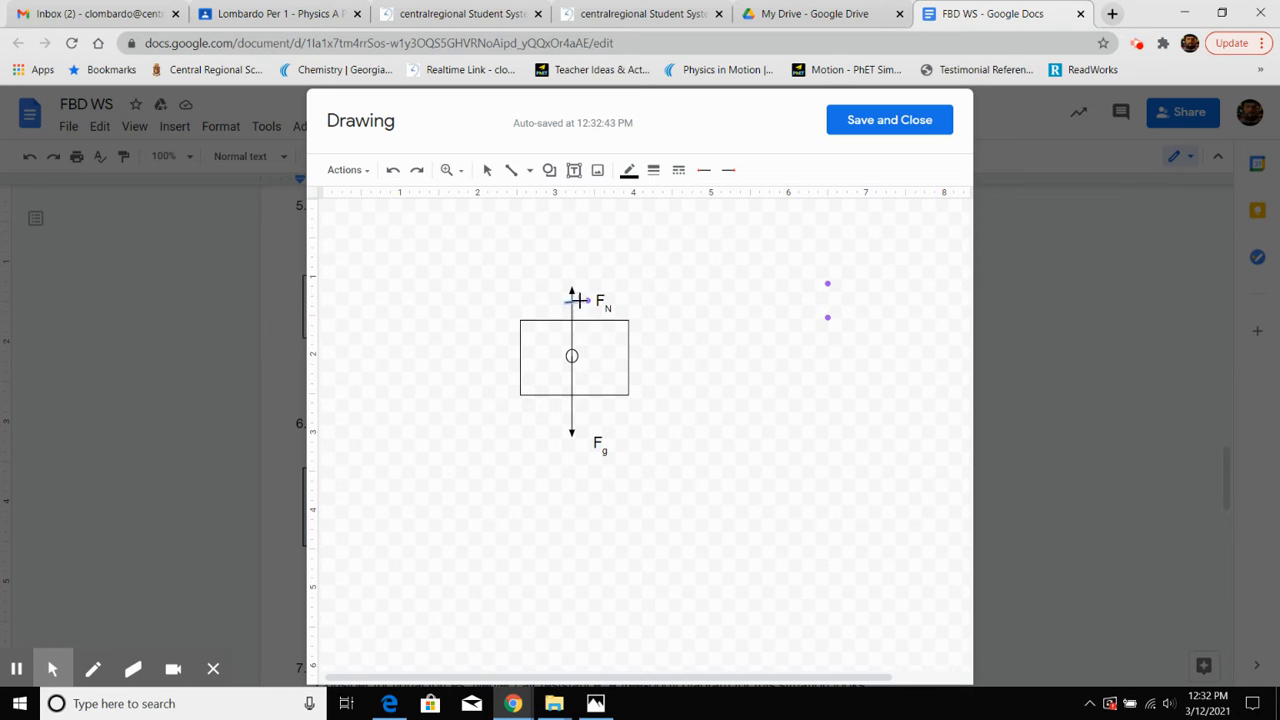
click(392, 172)
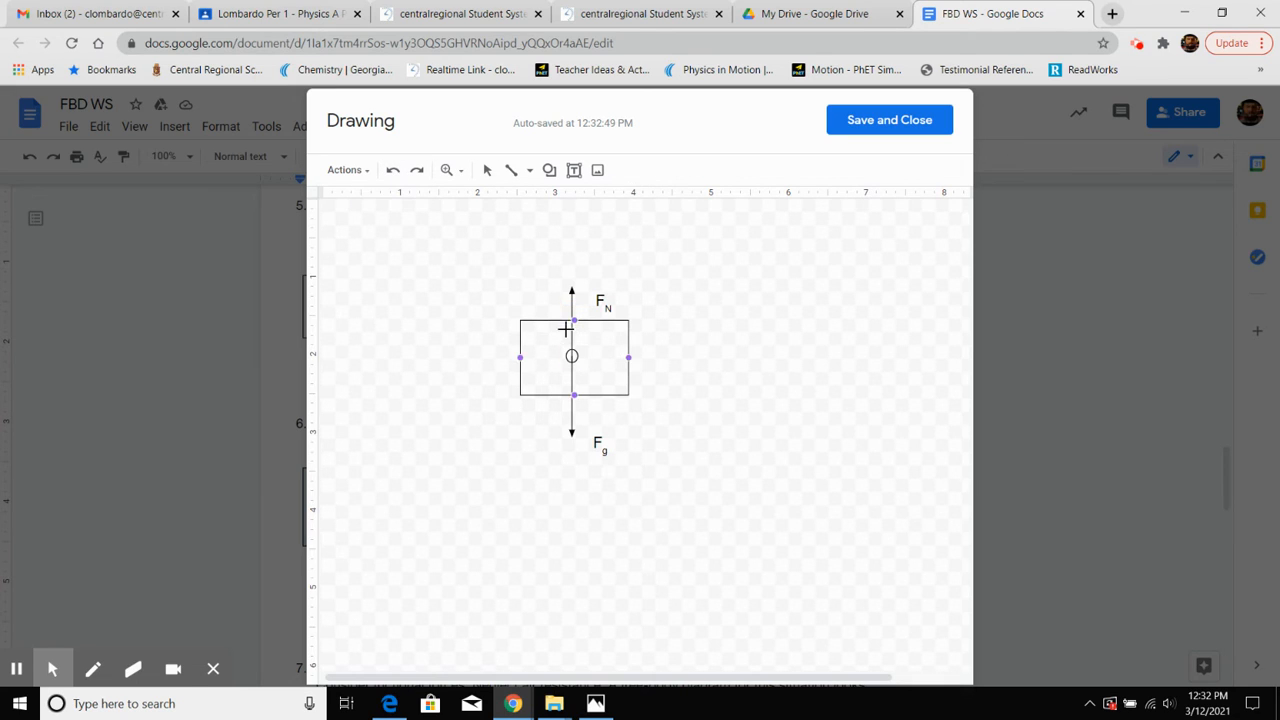
mouse_move(581, 329)
mouse_down()
mouse_move(560, 331)
mouse_move(578, 332)
mouse_up()
click(393, 171)
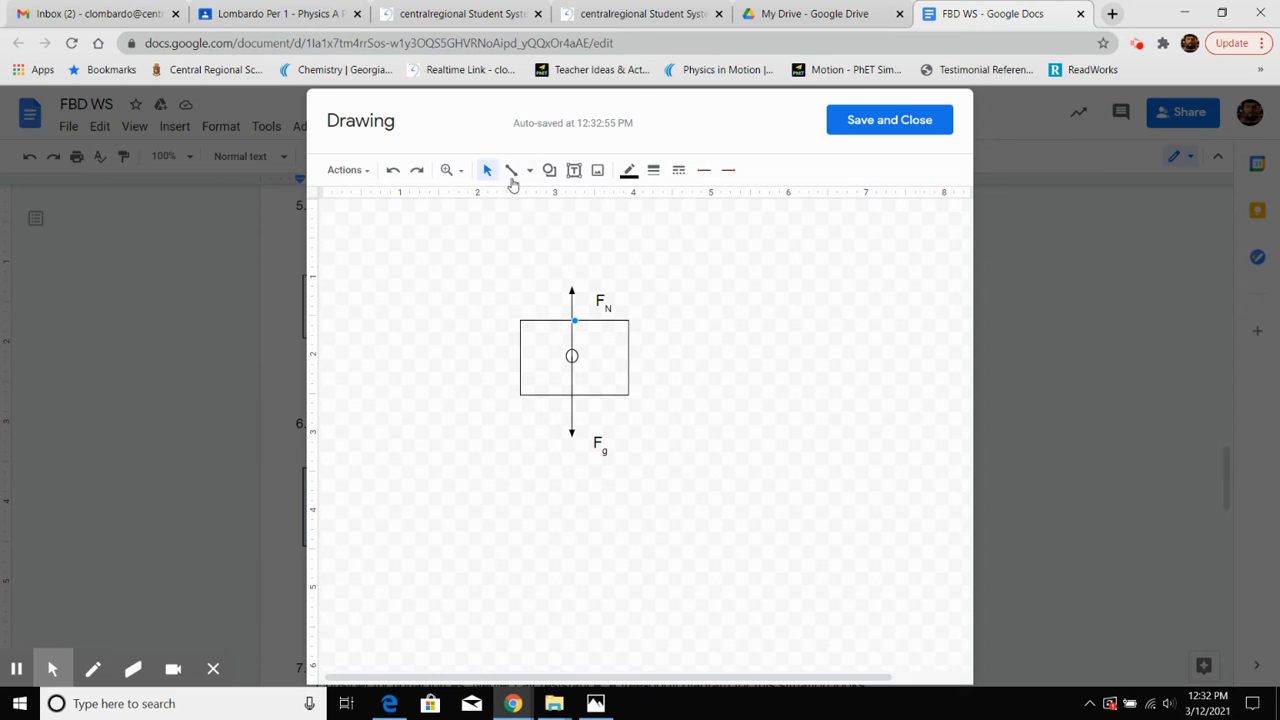
Draw two short horizontal tick lines across the upward arrow and two across the downward arrow, all inside the book rectangle
click(514, 177)
drag(560, 331, 588, 339)
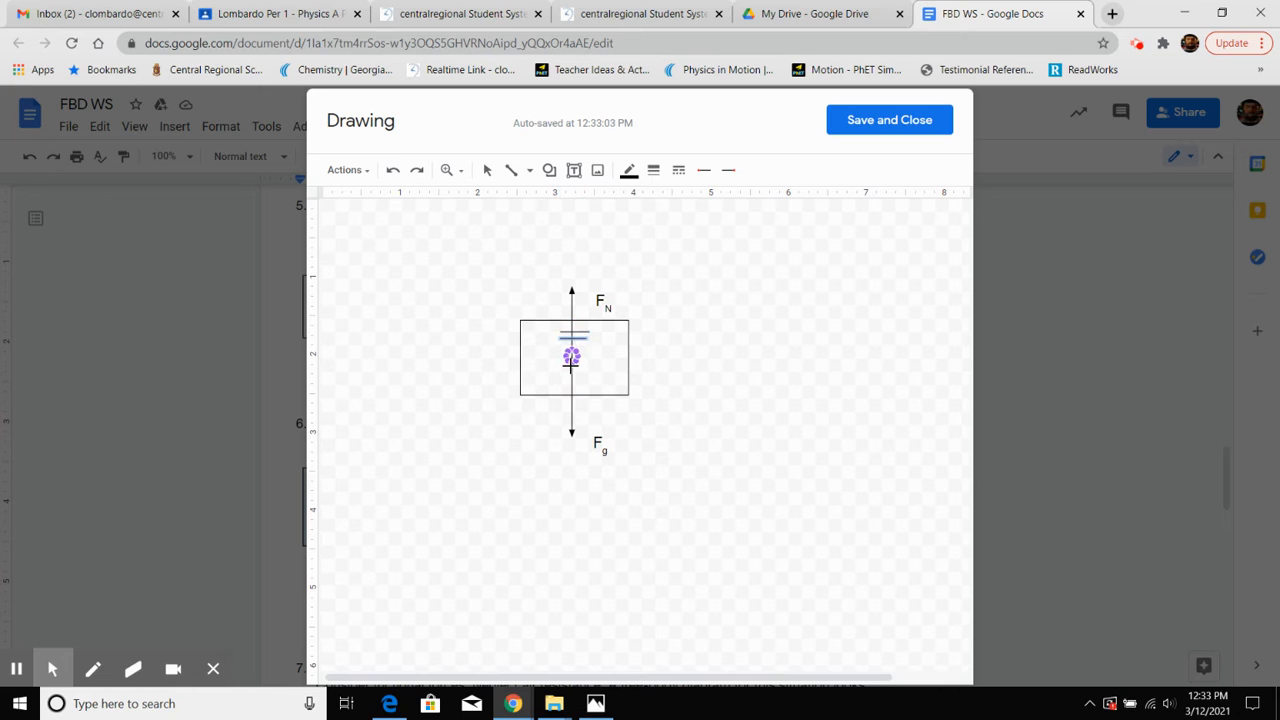
drag(559, 372, 587, 378)
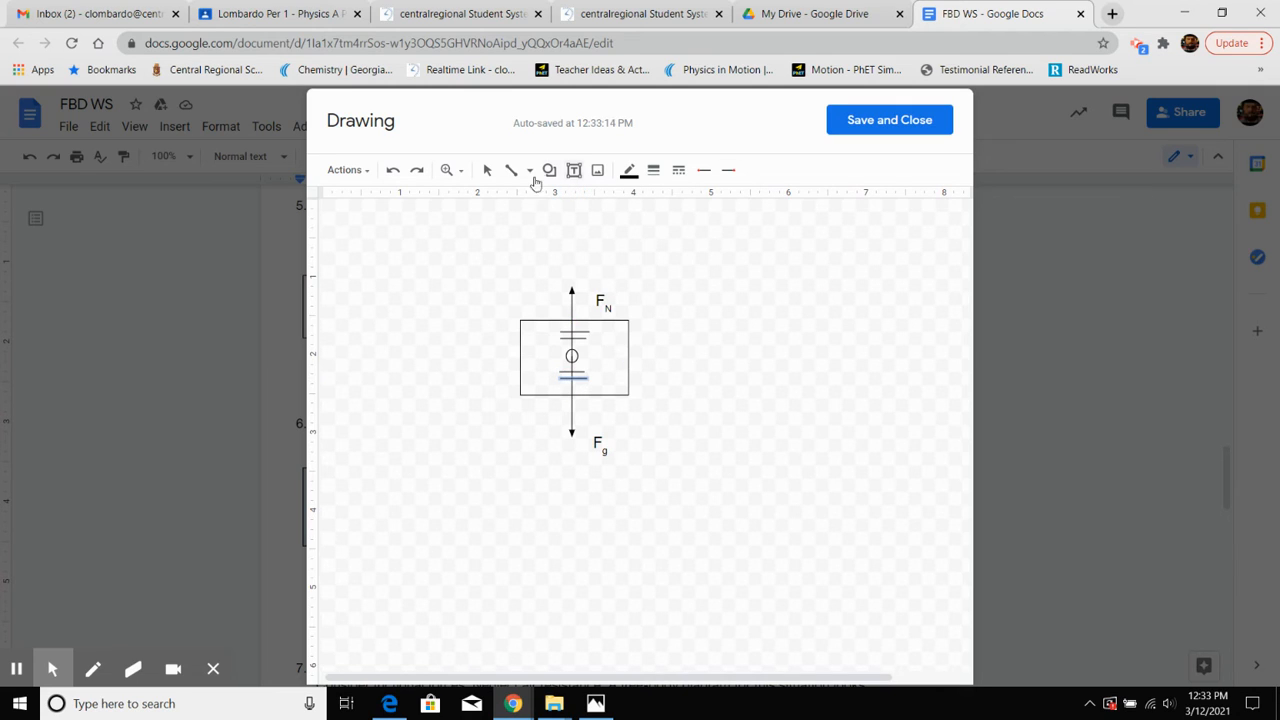
click(485, 171)
click(777, 297)
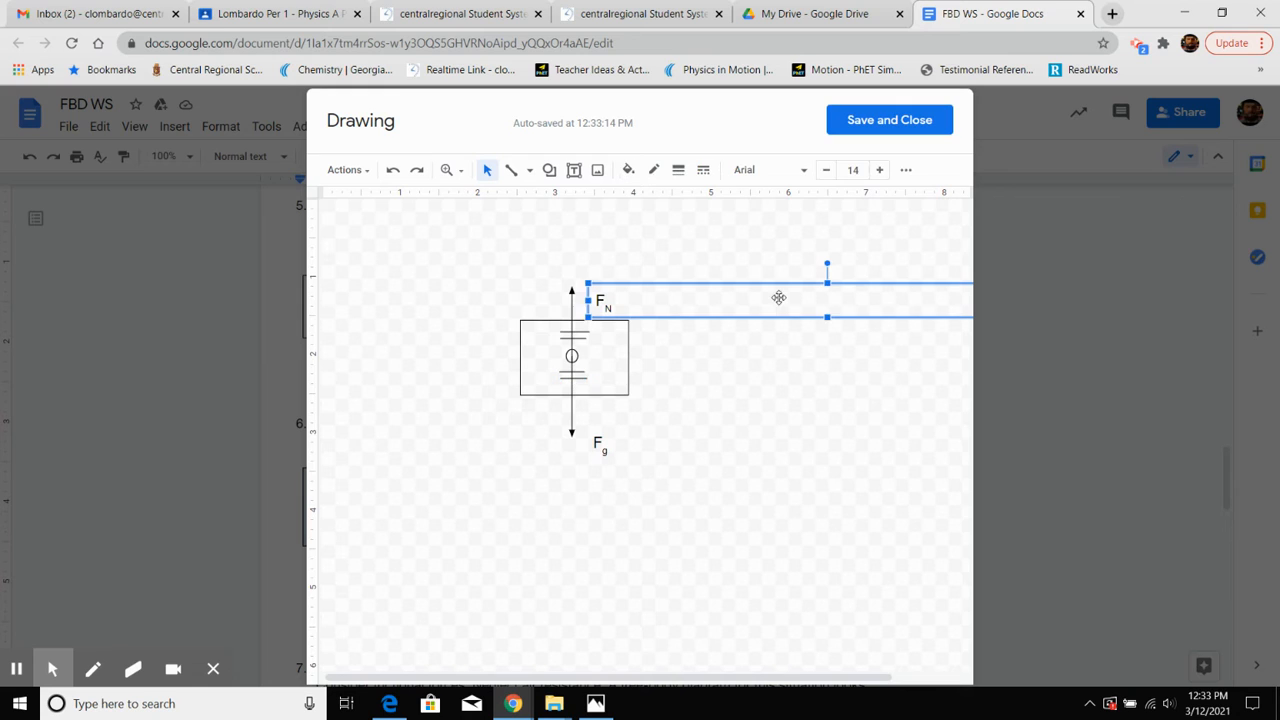
click(634, 247)
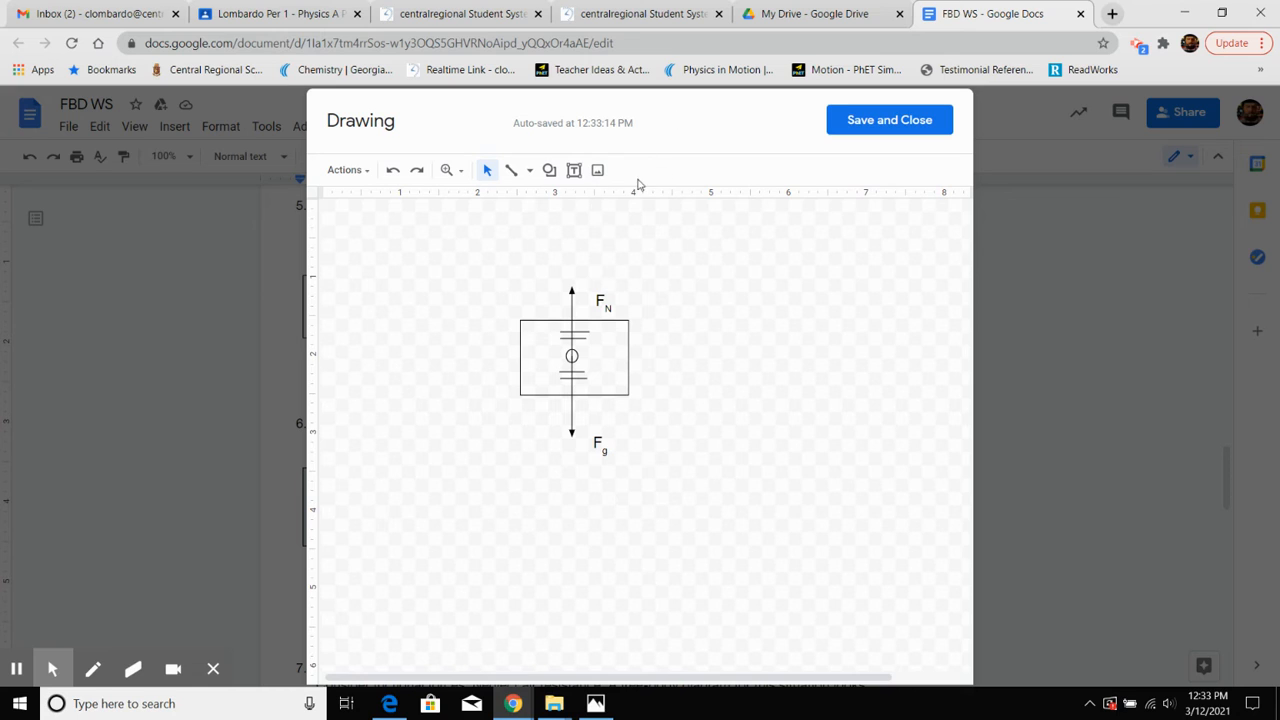
Save the book drawing into the document under question 6 and reopen it for editing
mouse_move(436, 106)
mouse_down()
mouse_move(465, 158)
mouse_move(511, 118)
mouse_up()
click(690, 113)
click(851, 122)
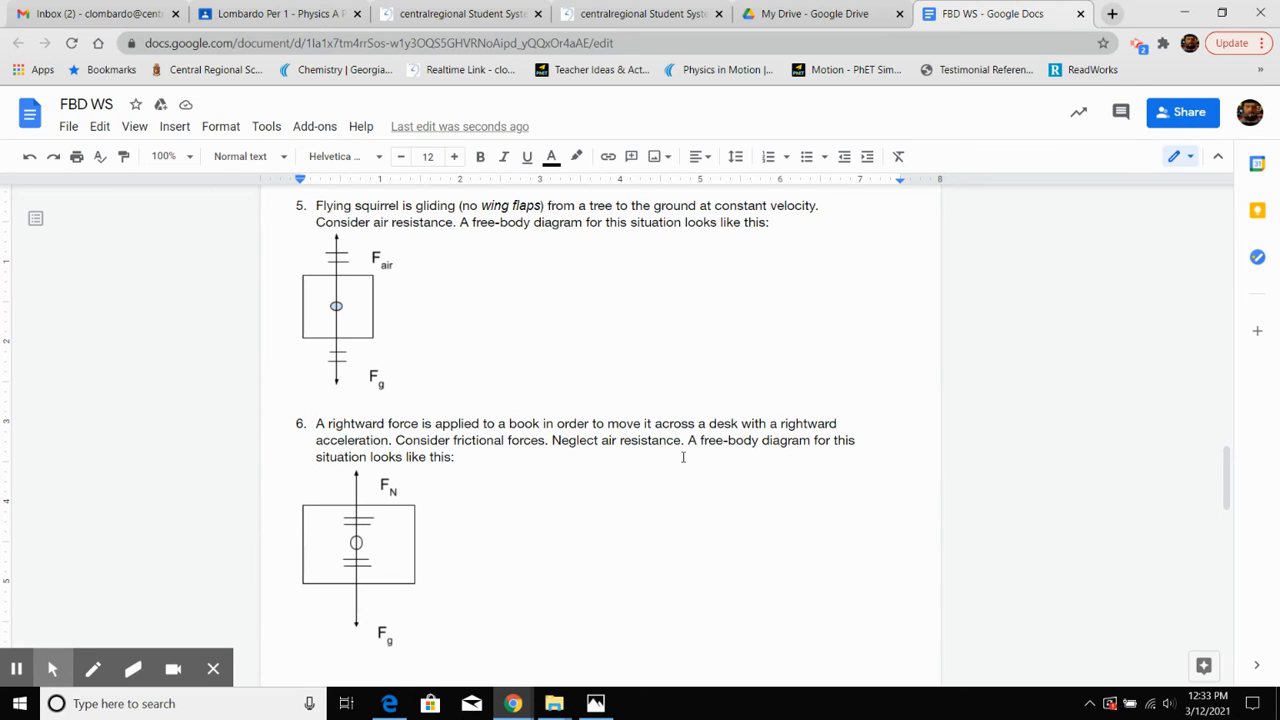
double_click(381, 552)
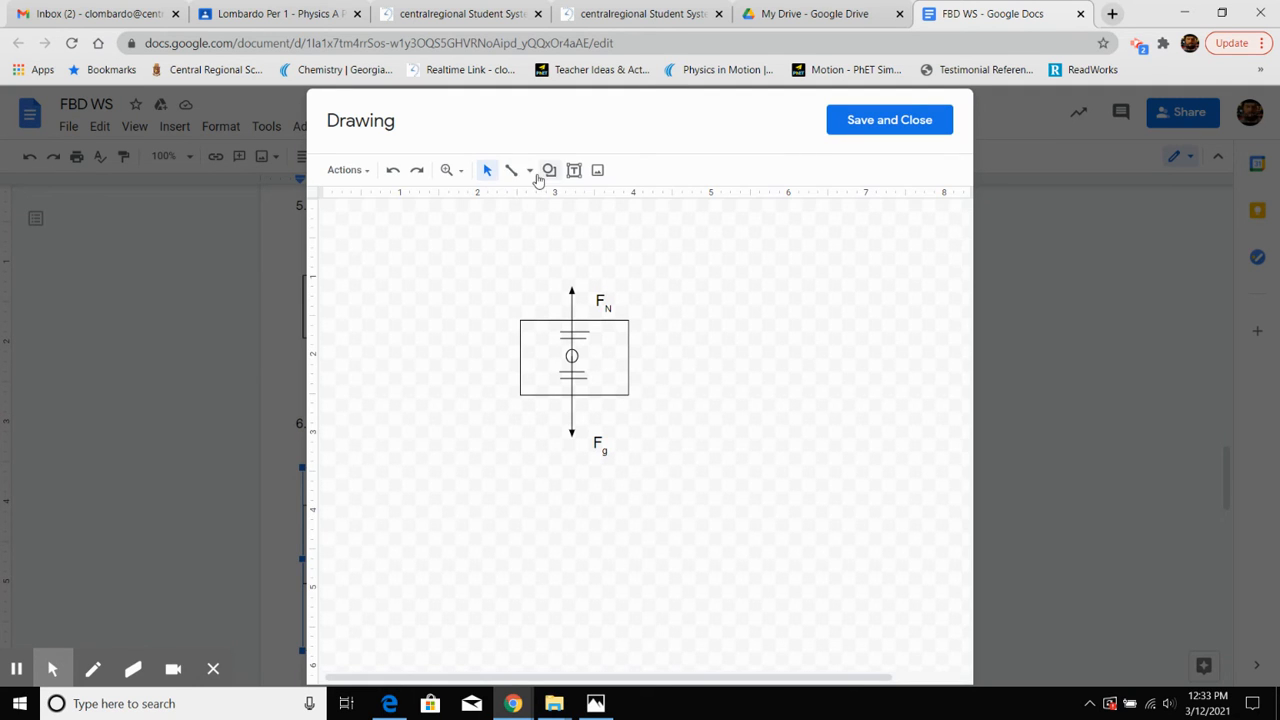
Draw two horizontal arrows from the centre circle: one about 1.5 inches to the right and one about 0.9 inch to the left
click(529, 170)
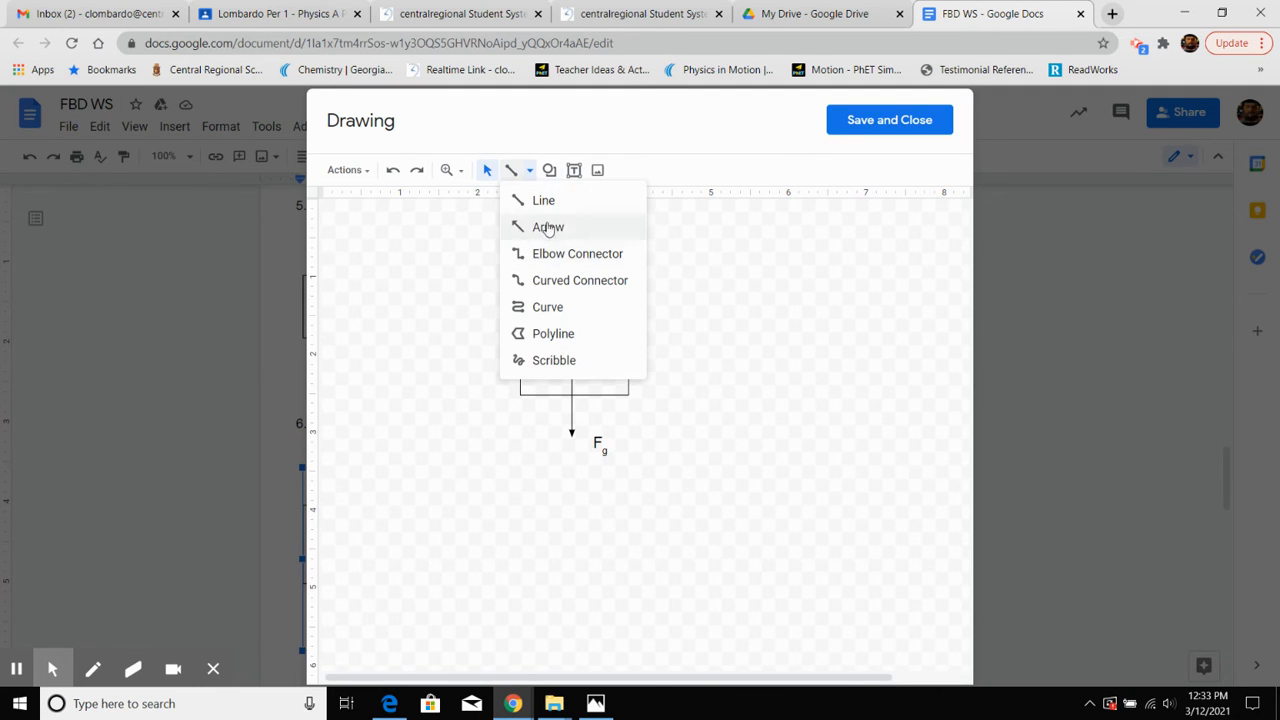
click(549, 238)
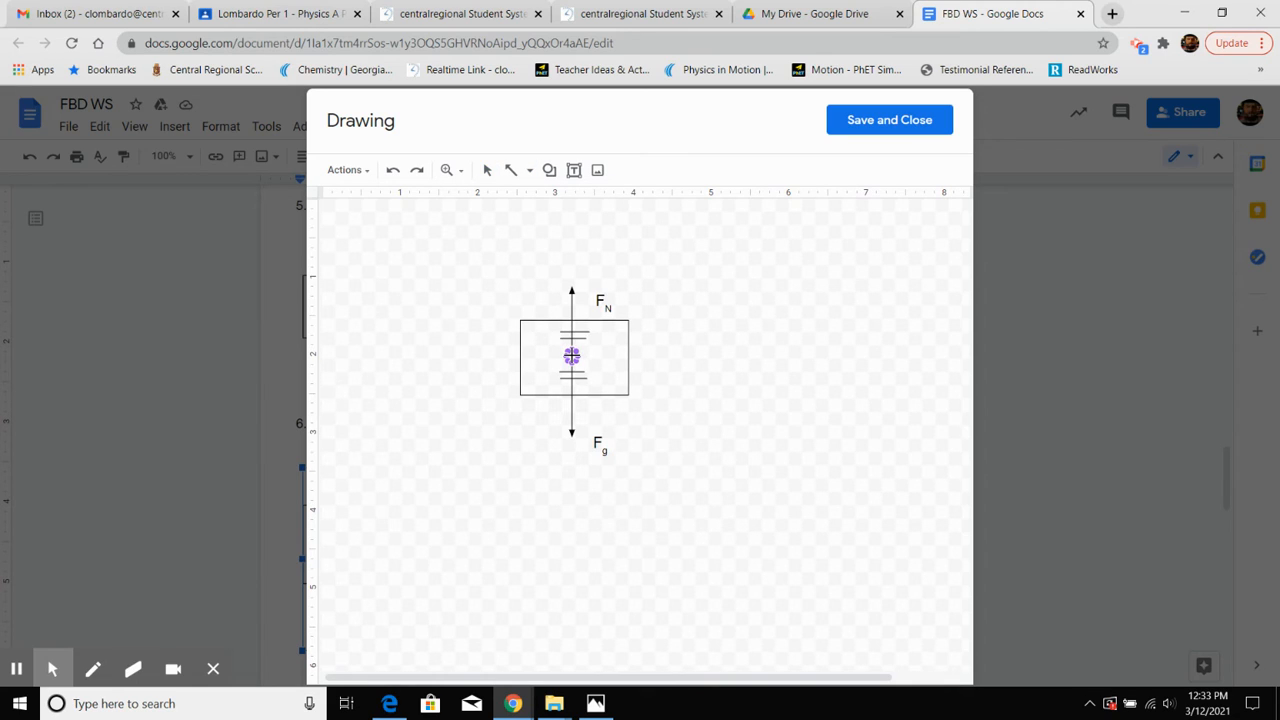
drag(571, 356, 689, 356)
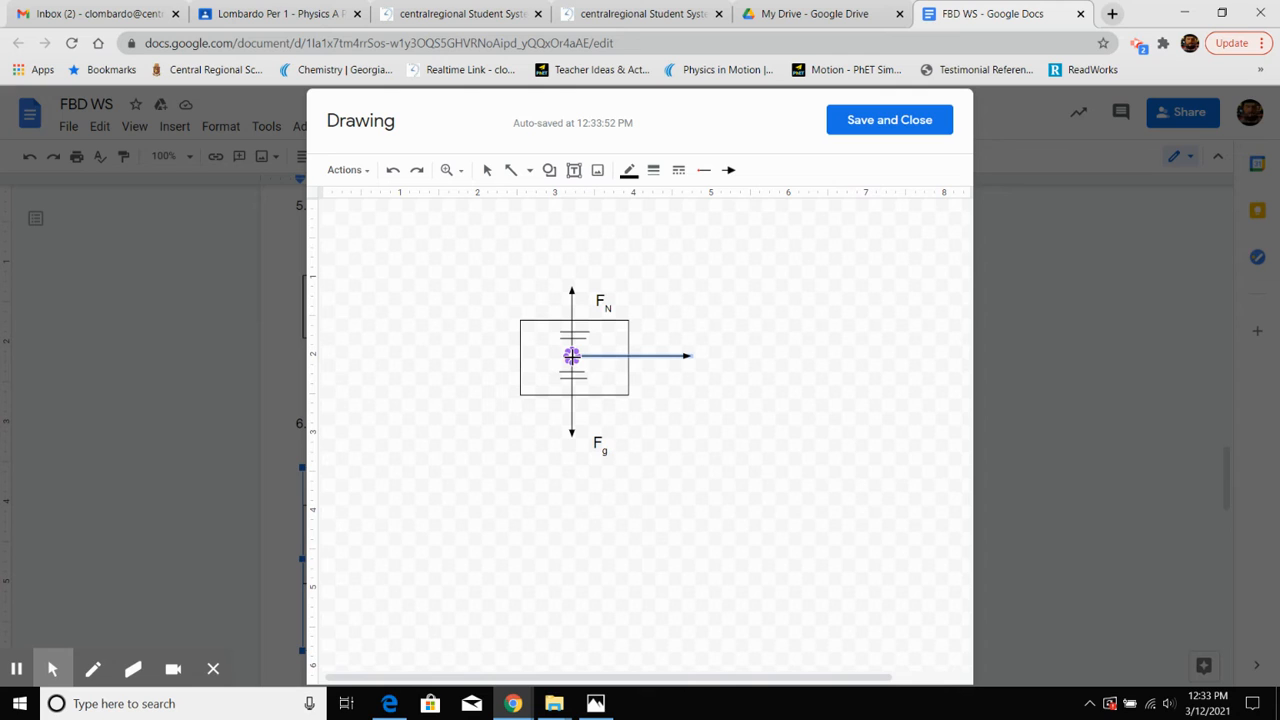
drag(571, 356, 507, 357)
drag(502, 357, 501, 359)
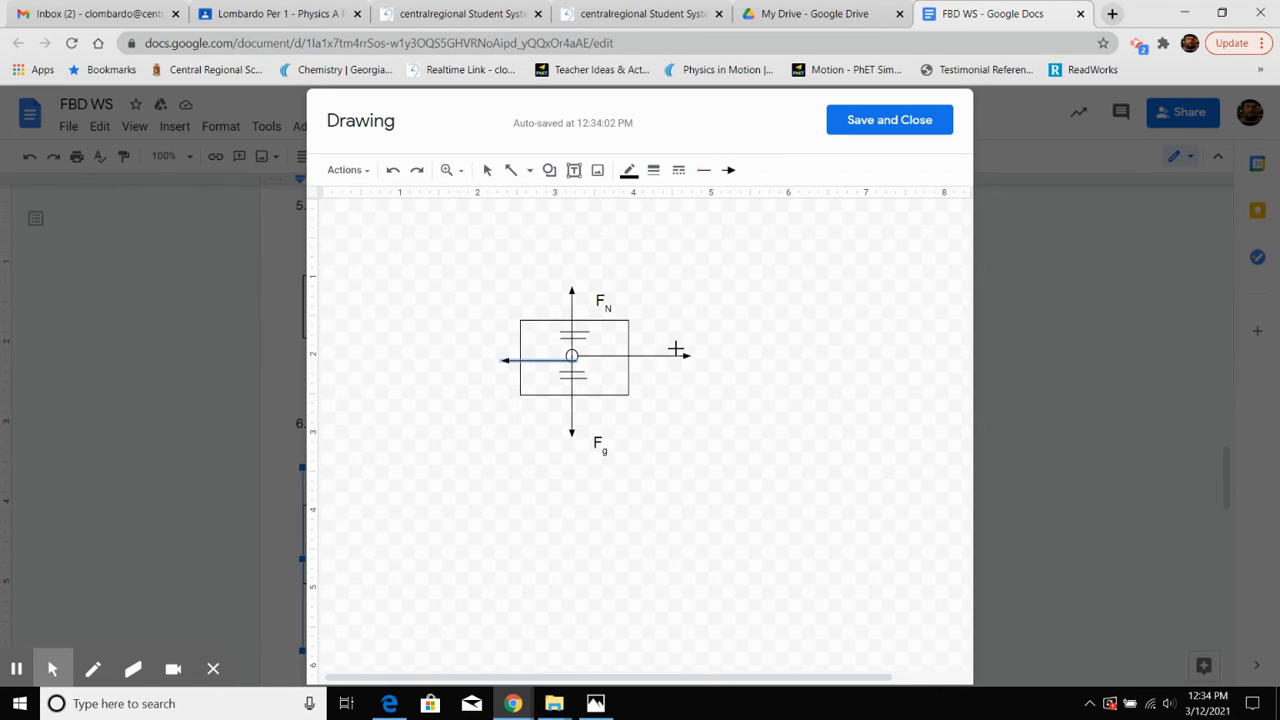
Add a text box reading F with the subscript app and place it just above the rightward arrow's tip
click(573, 172)
click(659, 330)
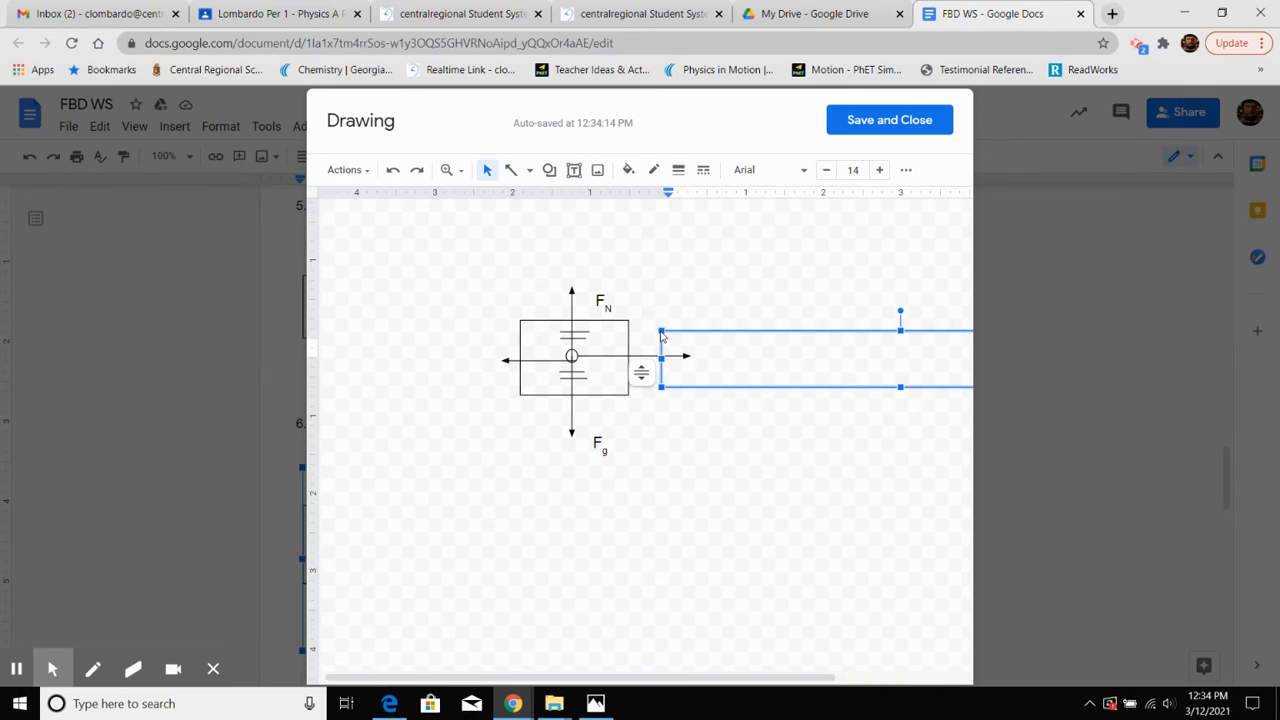
text(Fap)
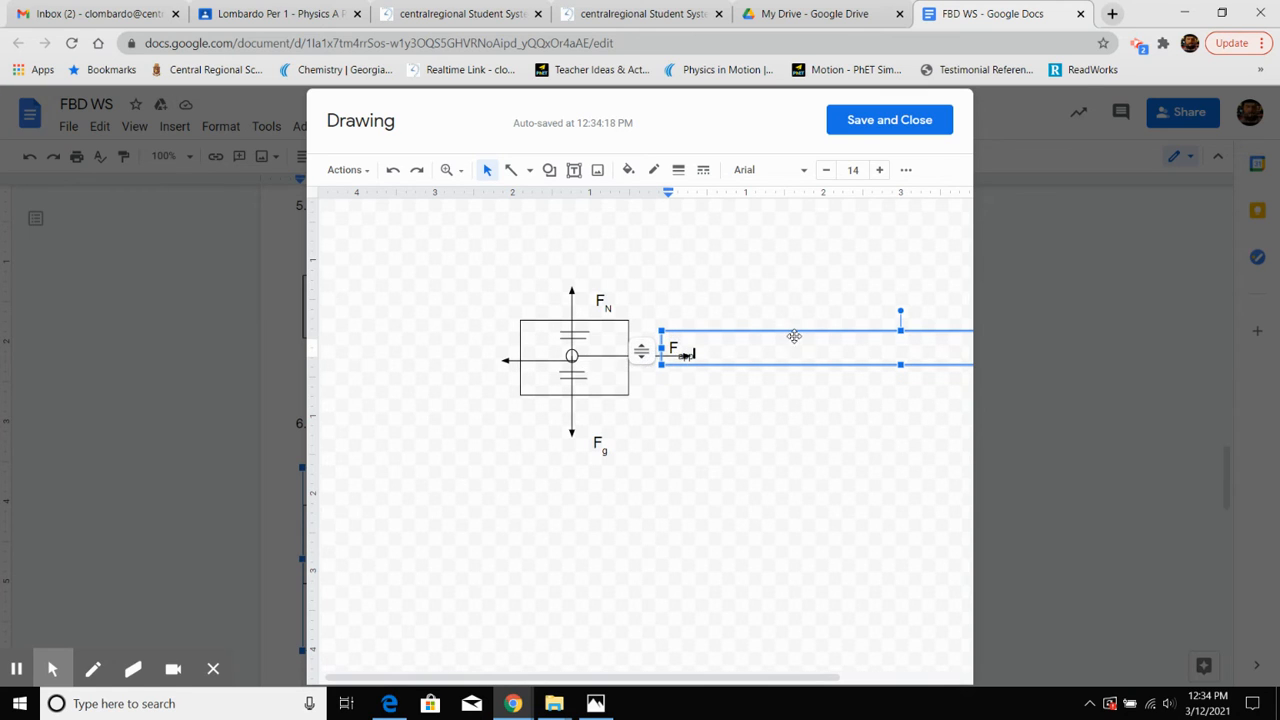
scroll(794, 330, right, 3)
drag(792, 325, 791, 317)
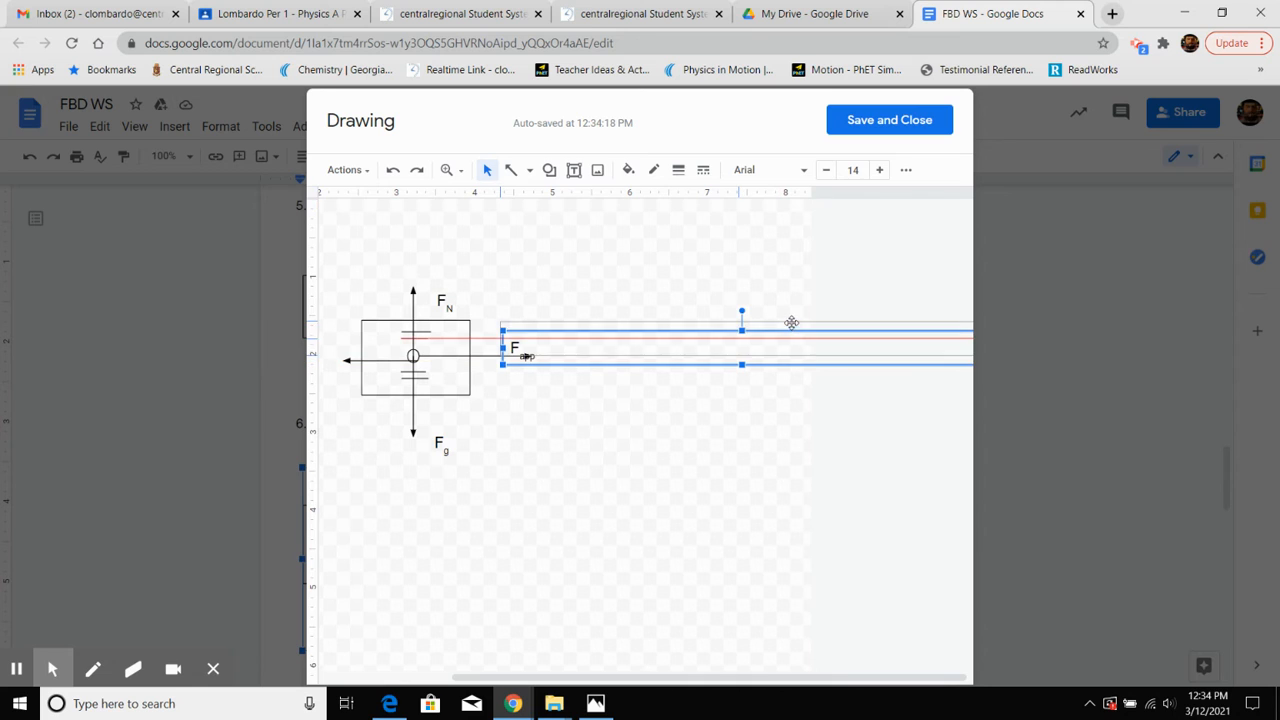
click(717, 431)
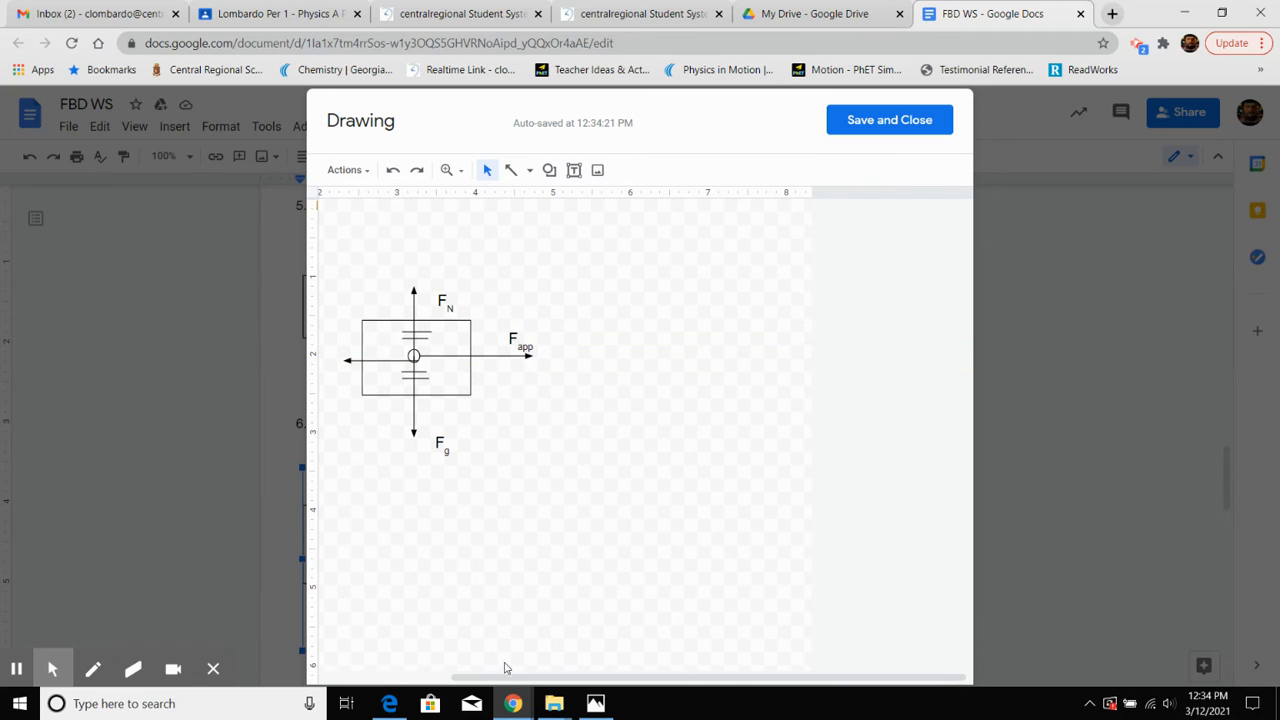
Add a small text box beside the leftward arrow's tip labelled F with the subscript f
drag(505, 676, 380, 678)
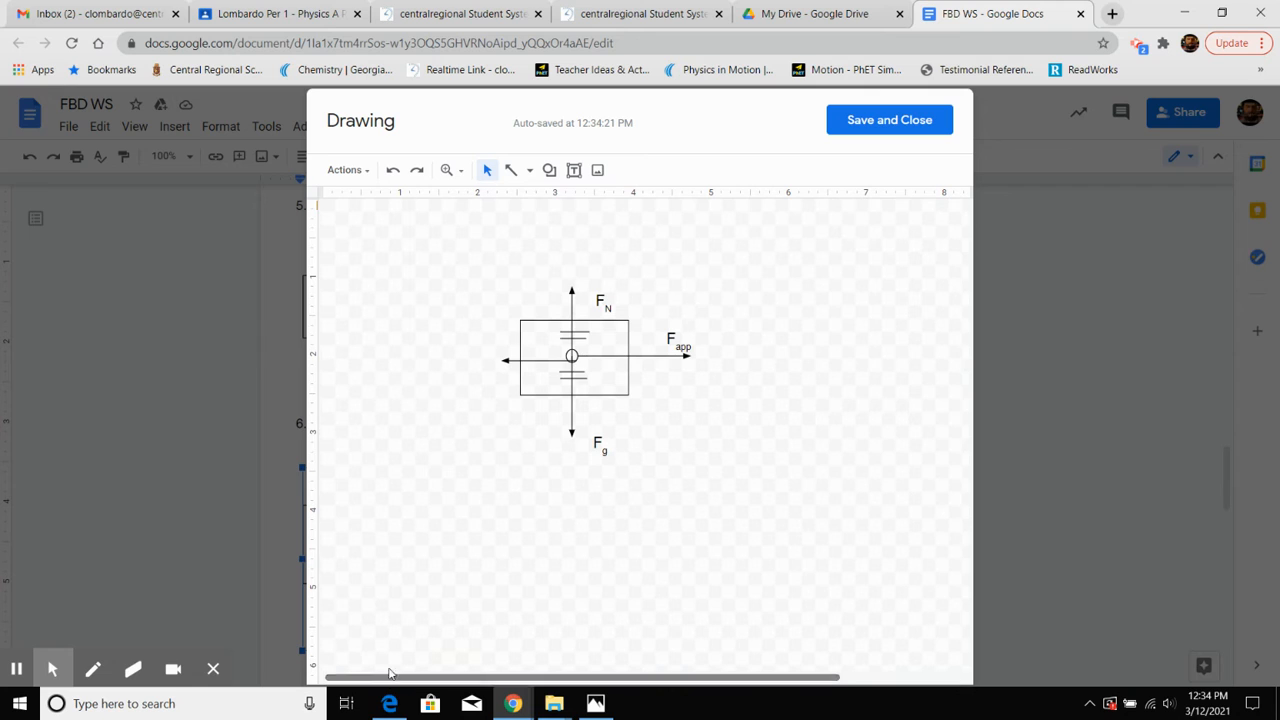
click(574, 170)
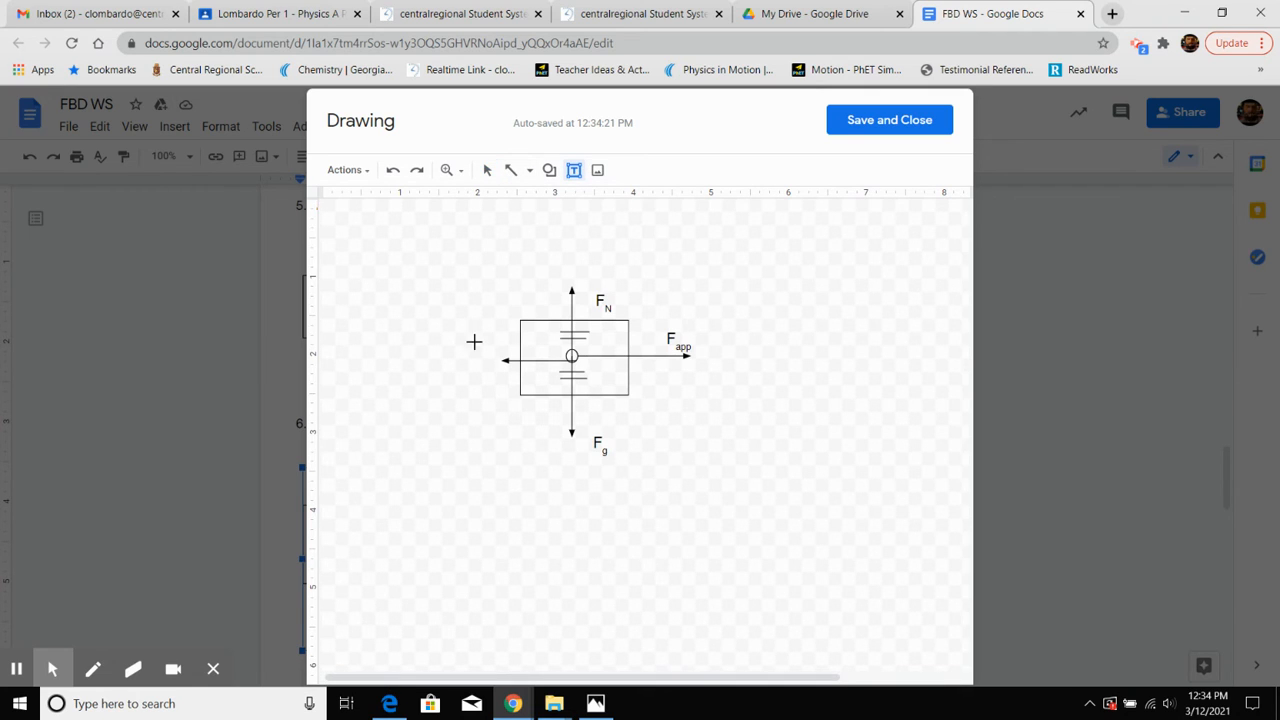
drag(458, 328, 513, 350)
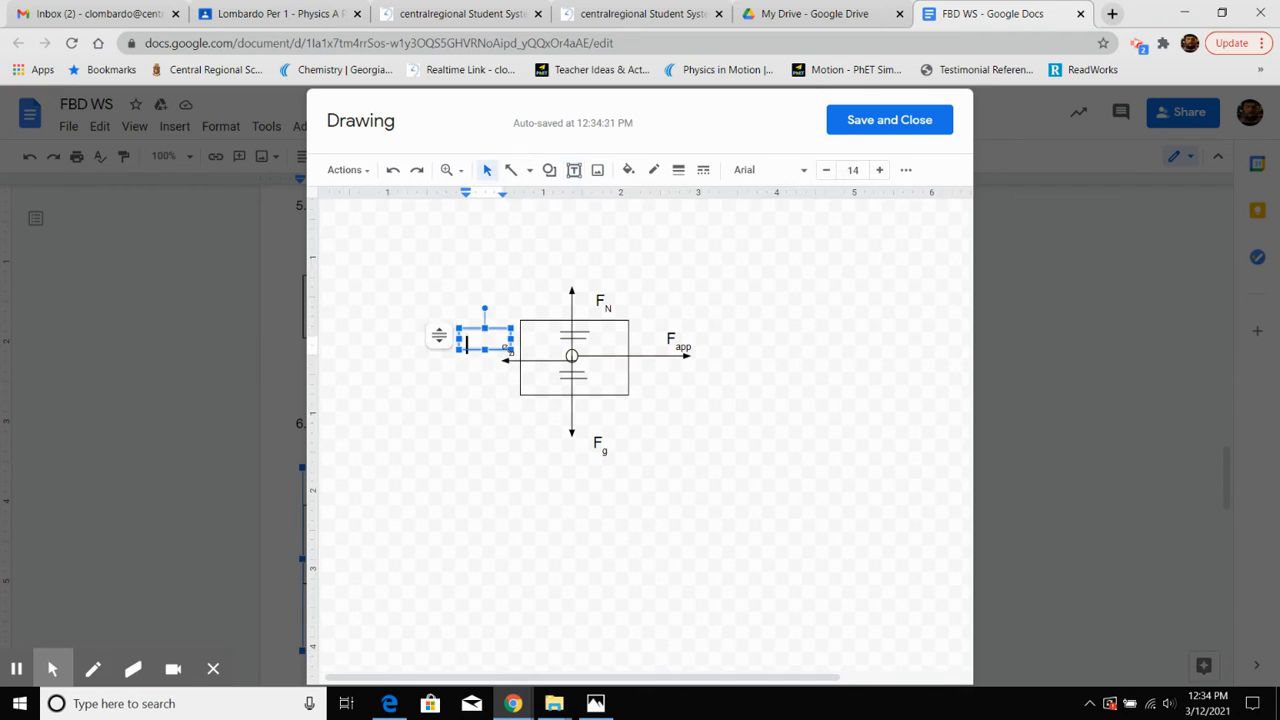
text(F)
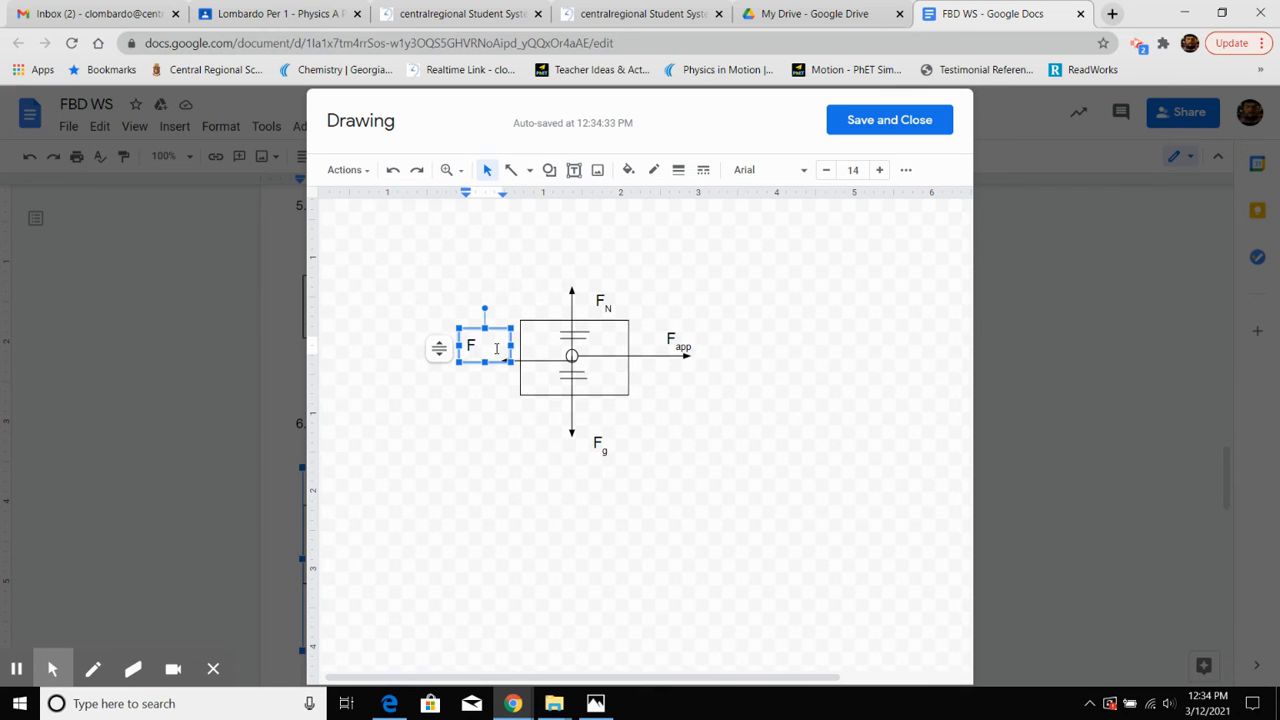
click(807, 388)
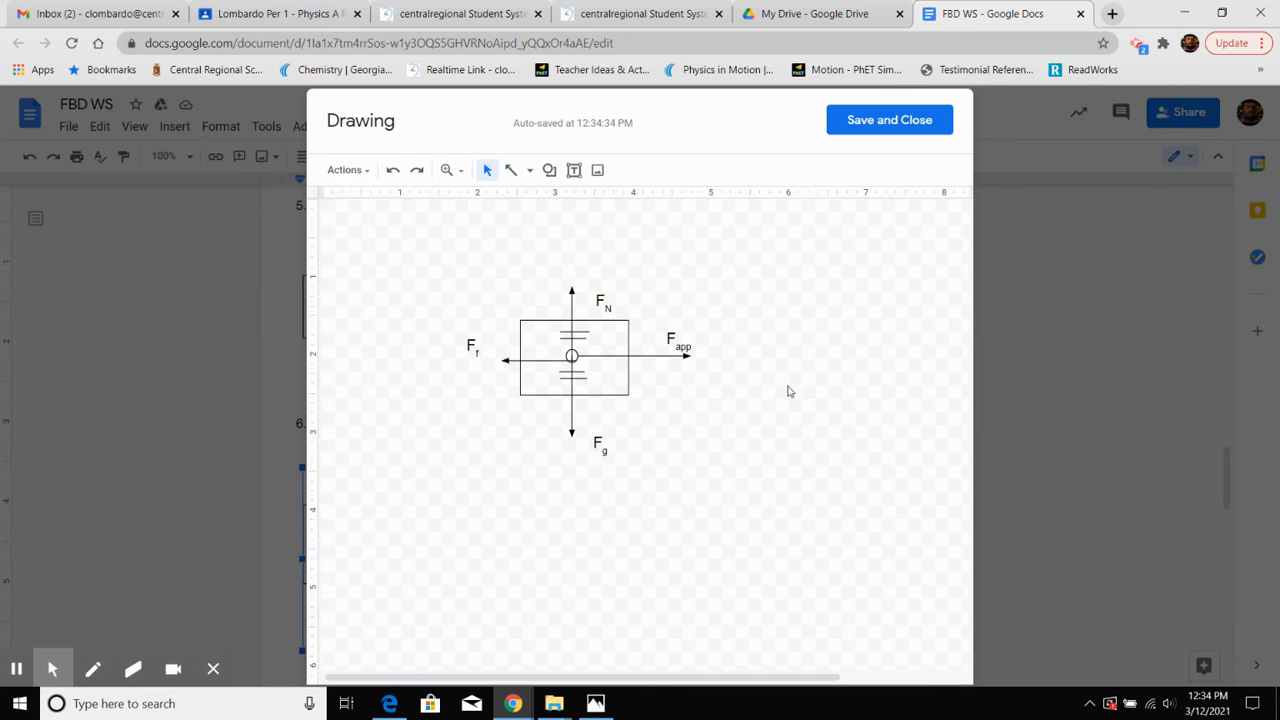
Move the leftward arrow up in line with the rightward arrow, and save the finished drawing into the document under question 6
click(531, 358)
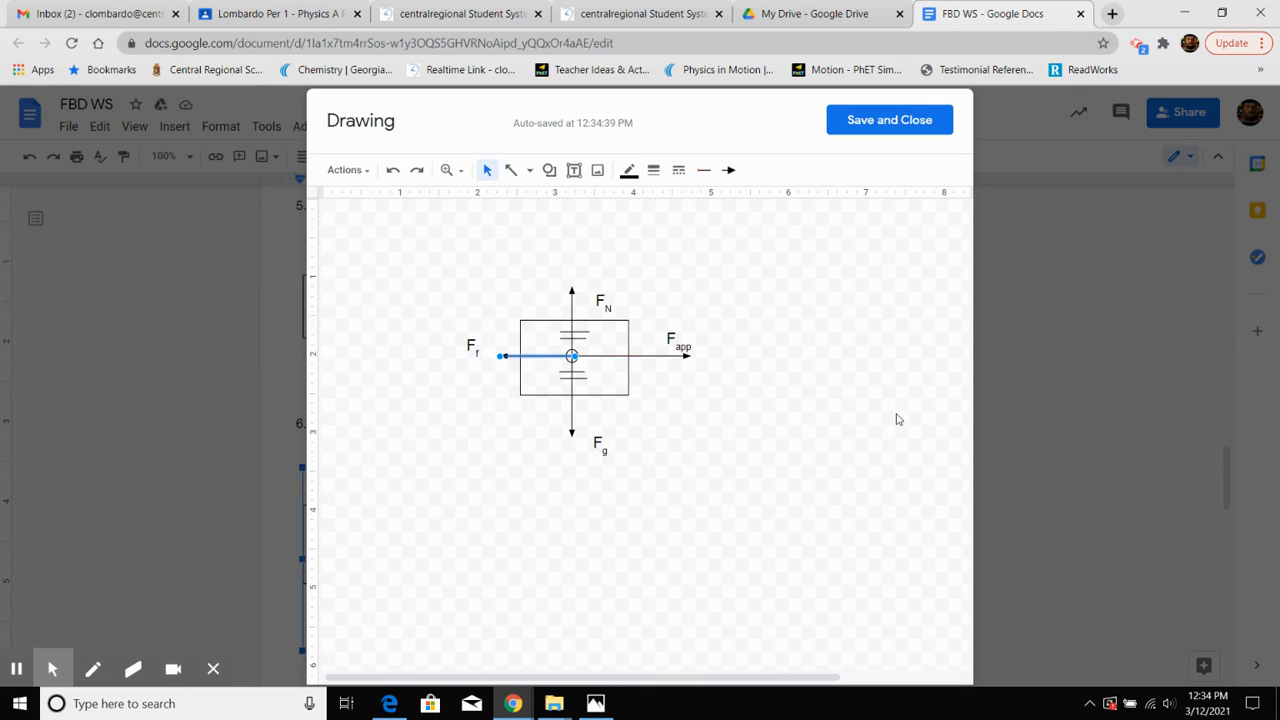
click(866, 428)
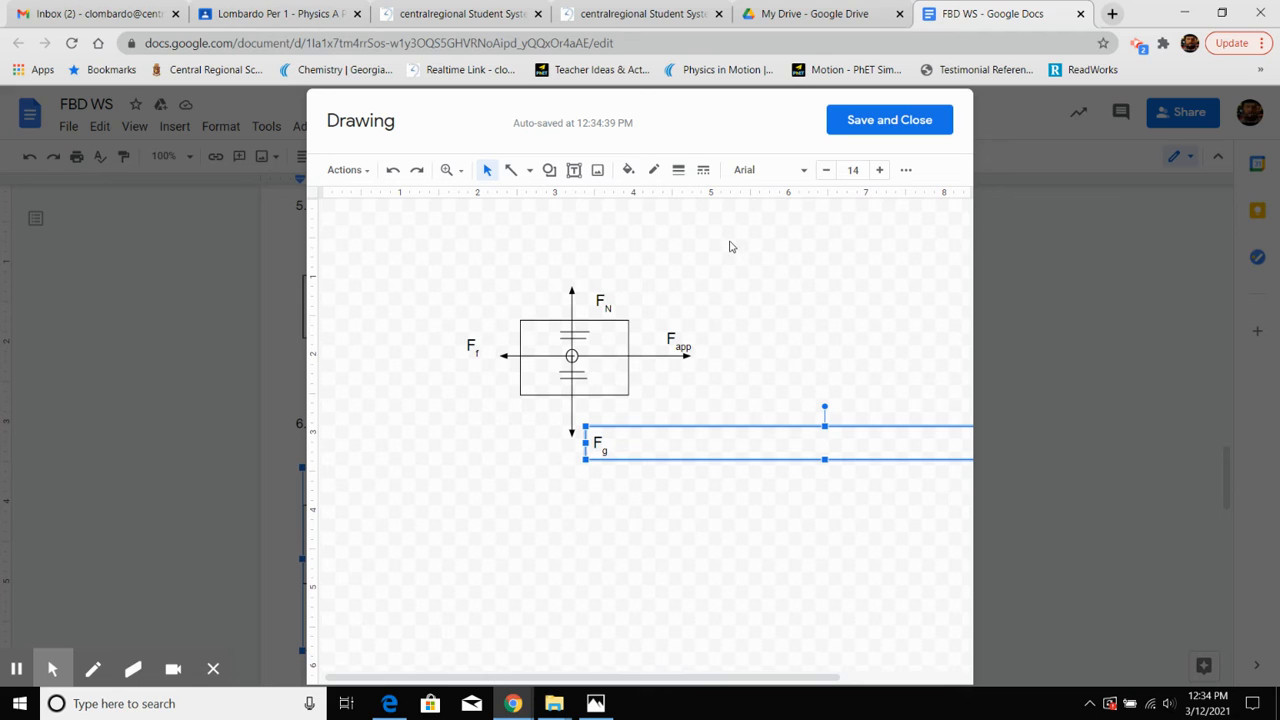
click(689, 260)
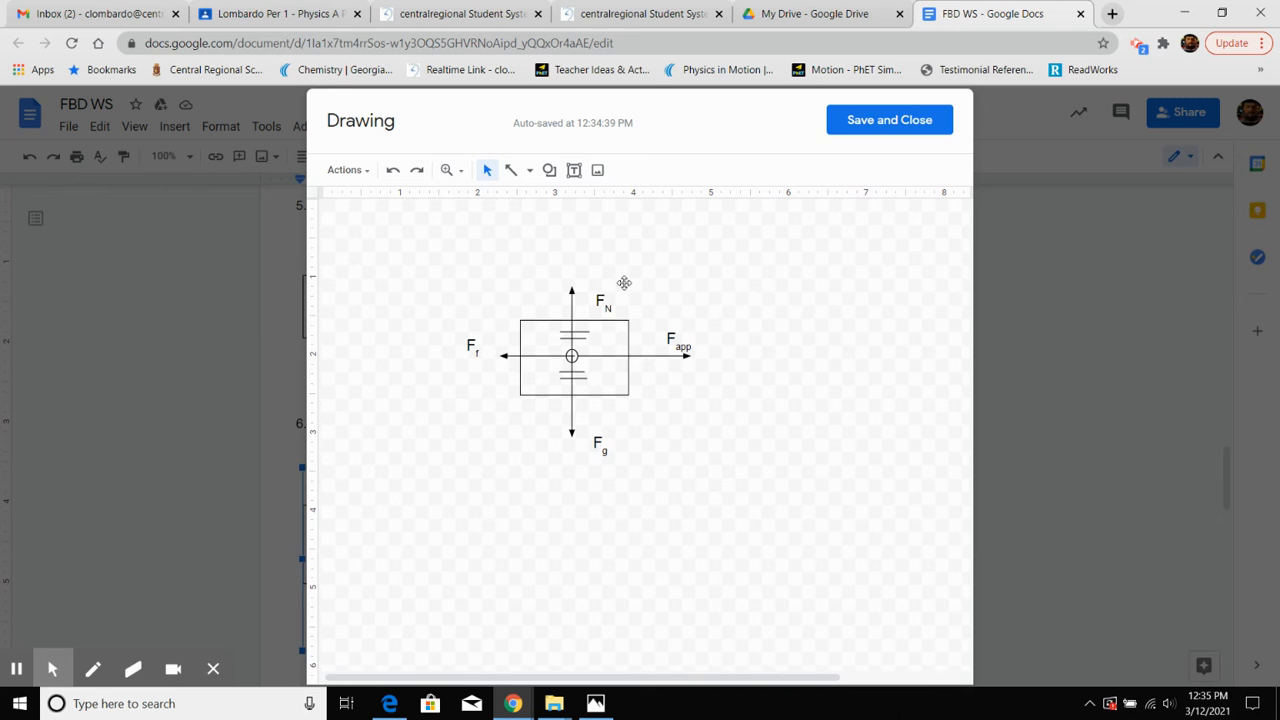
click(881, 124)
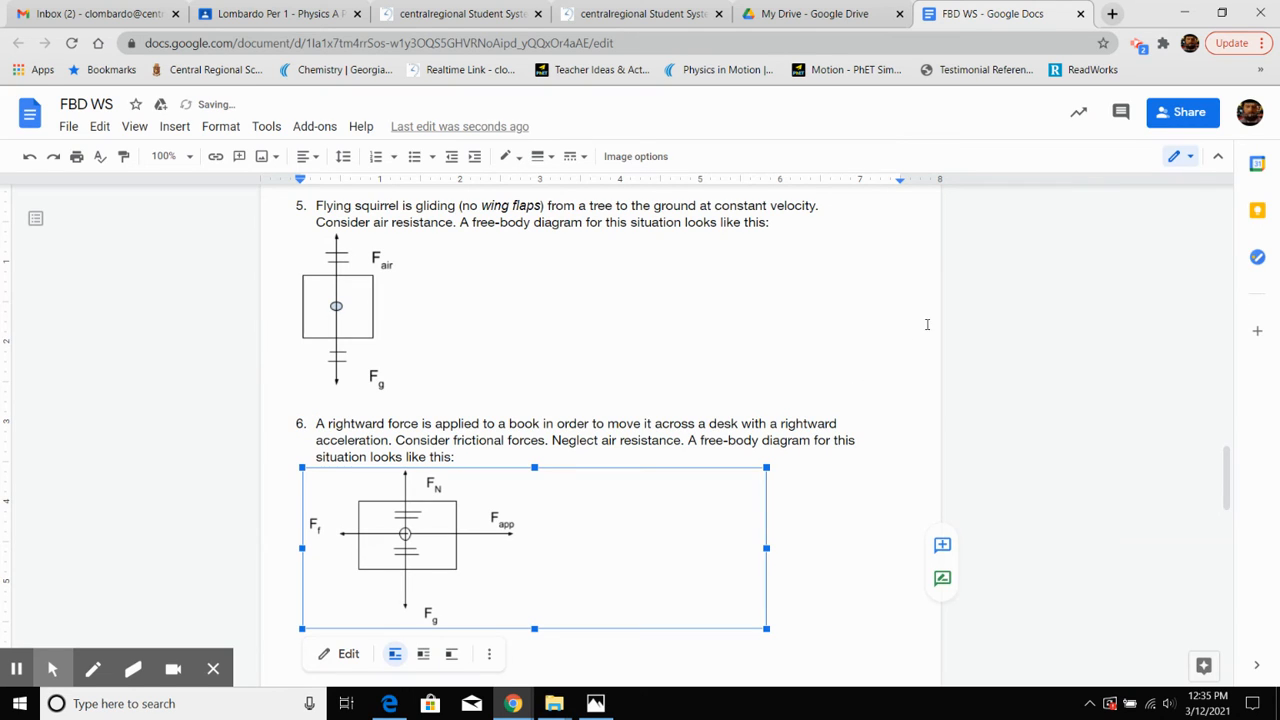
click(809, 296)
click(800, 360)
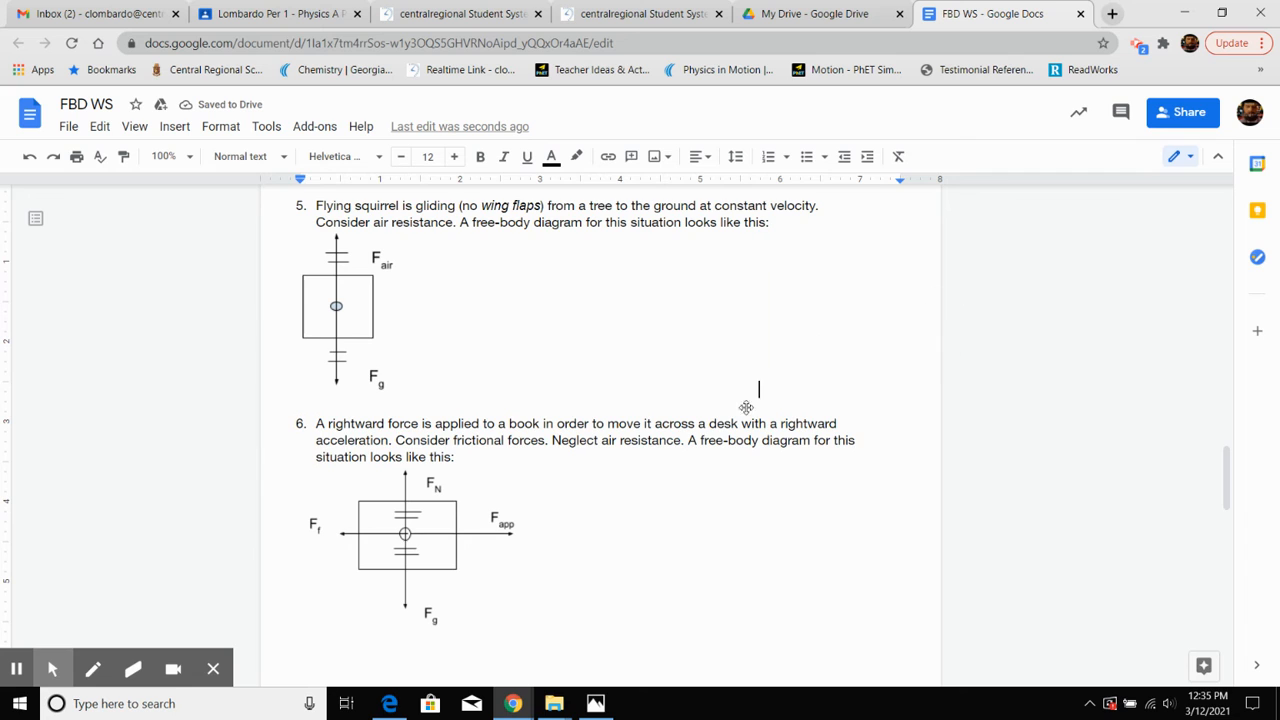
Delete an empty line between the question 6 diagram and question 7
scroll(725, 500, down, 5)
scroll(725, 501, up, 1)
drag(460, 394, 409, 321)
key(BackSpace)
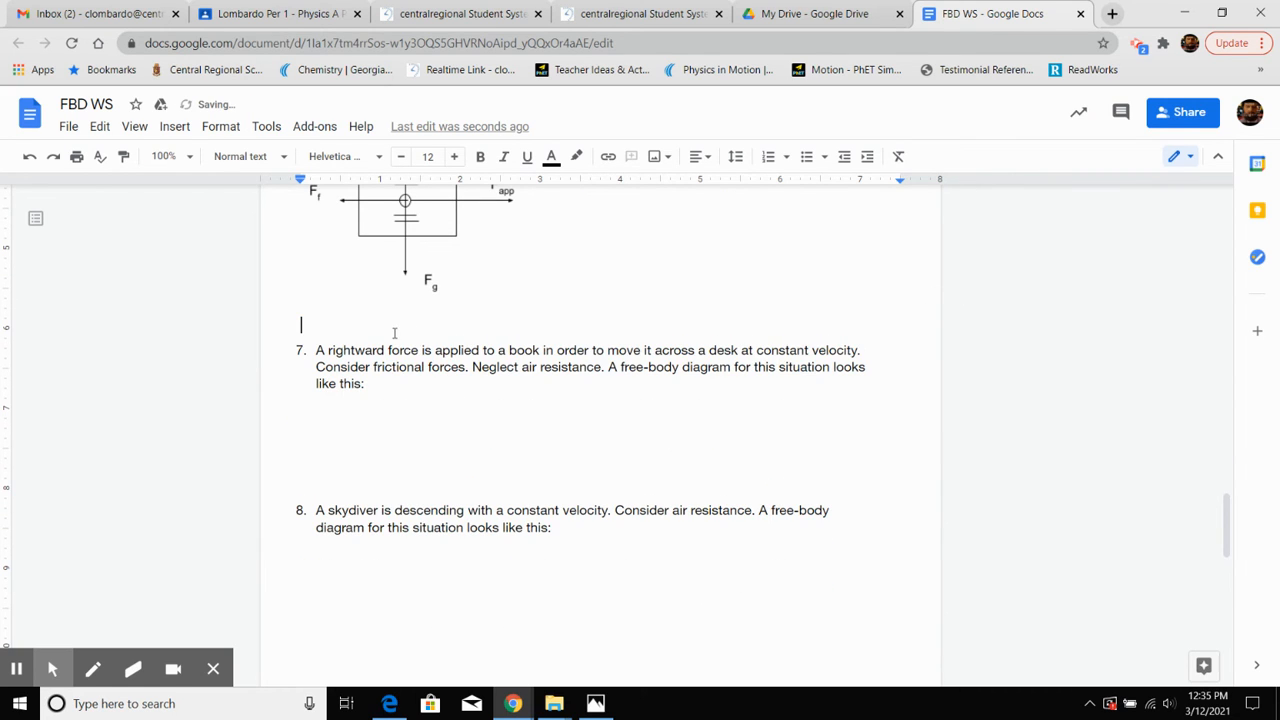
Reopen the question 6 drawing, copy all of its shapes and labels, and close it
scroll(766, 374, up, 2)
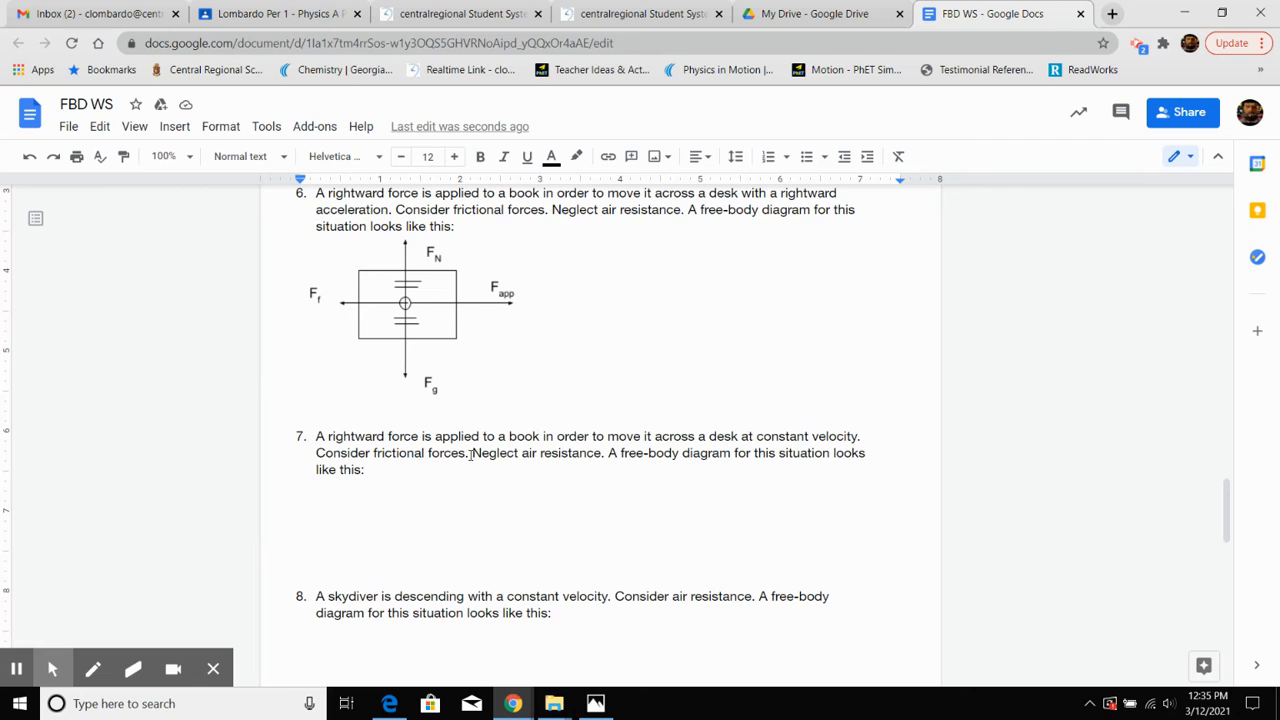
click(426, 303)
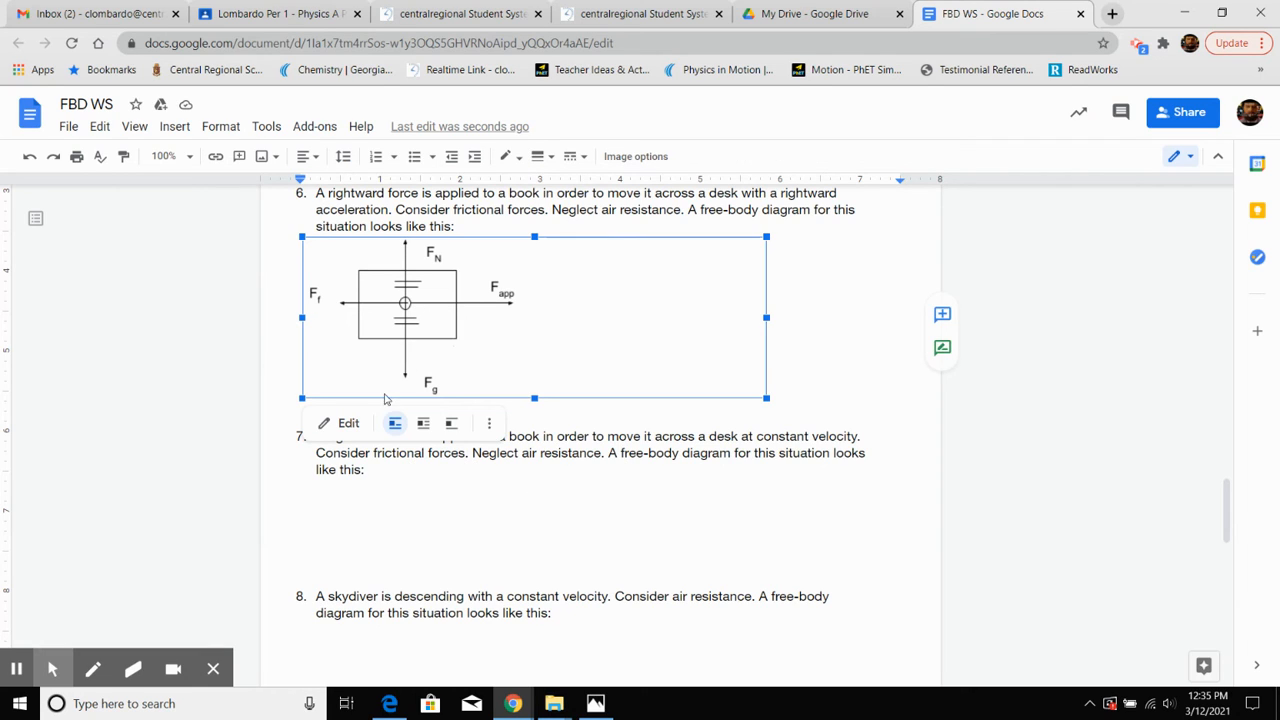
click(356, 422)
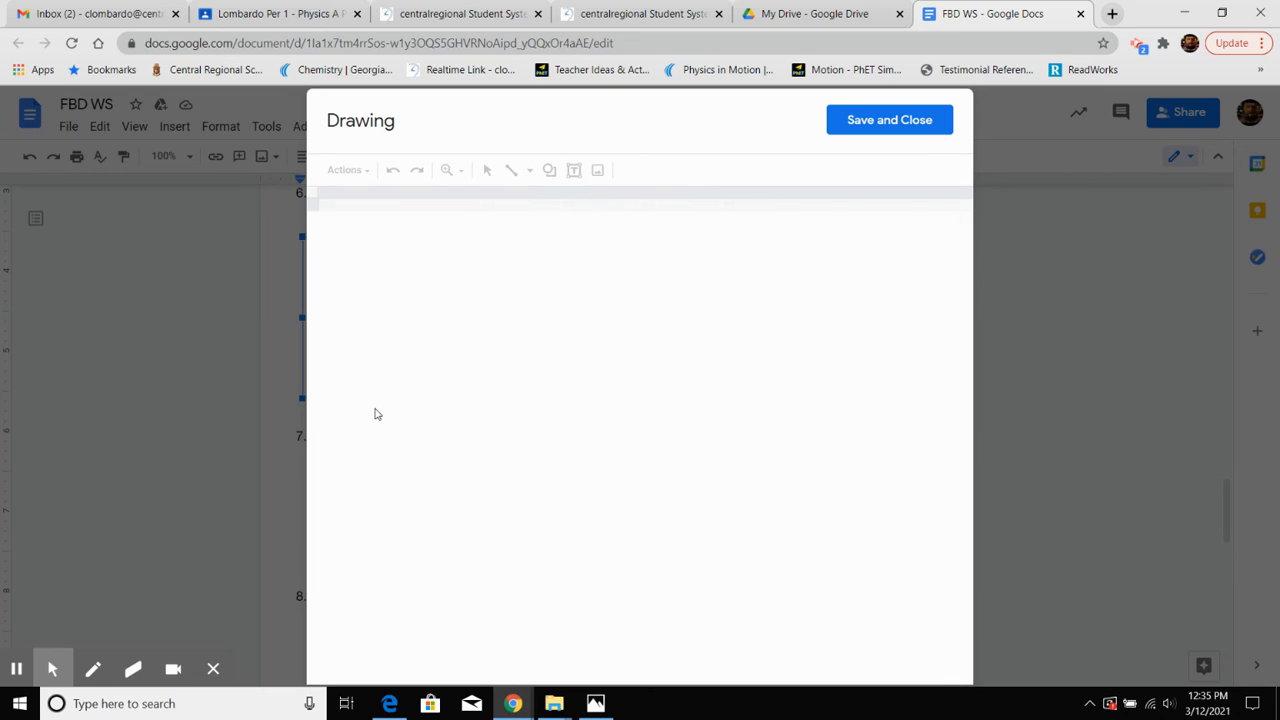
drag(414, 258, 750, 493)
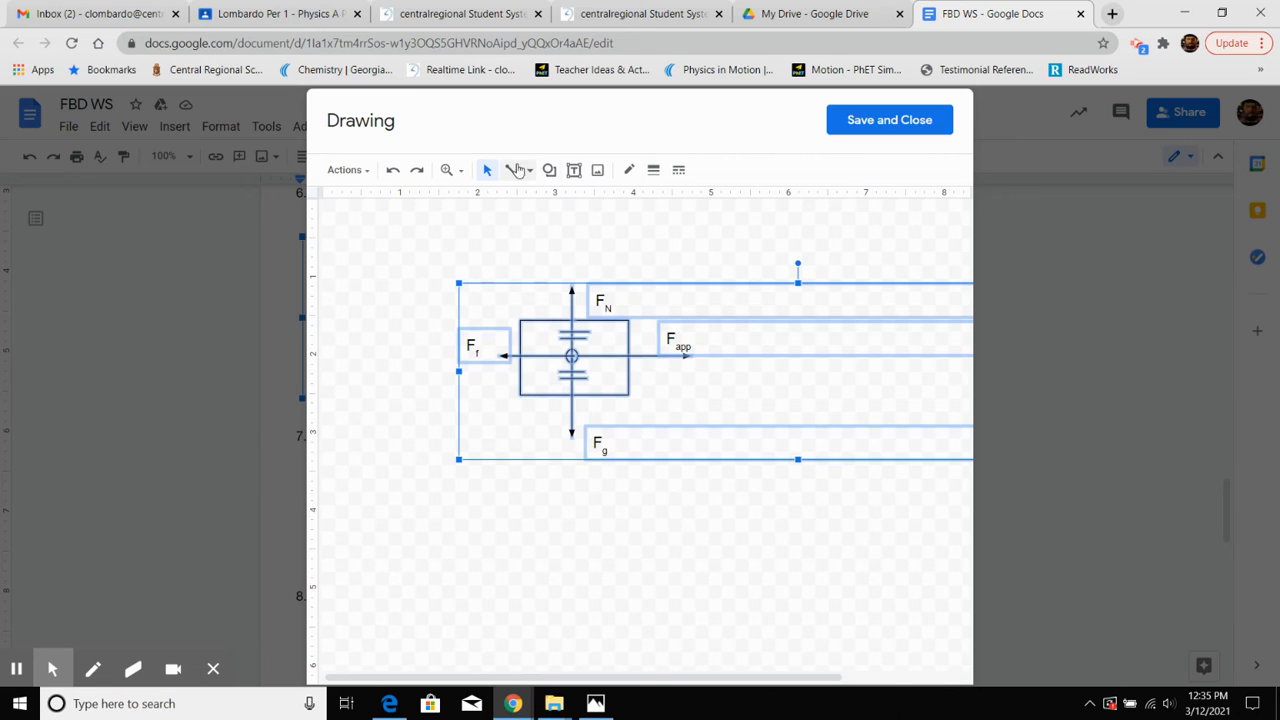
click(431, 229)
click(485, 172)
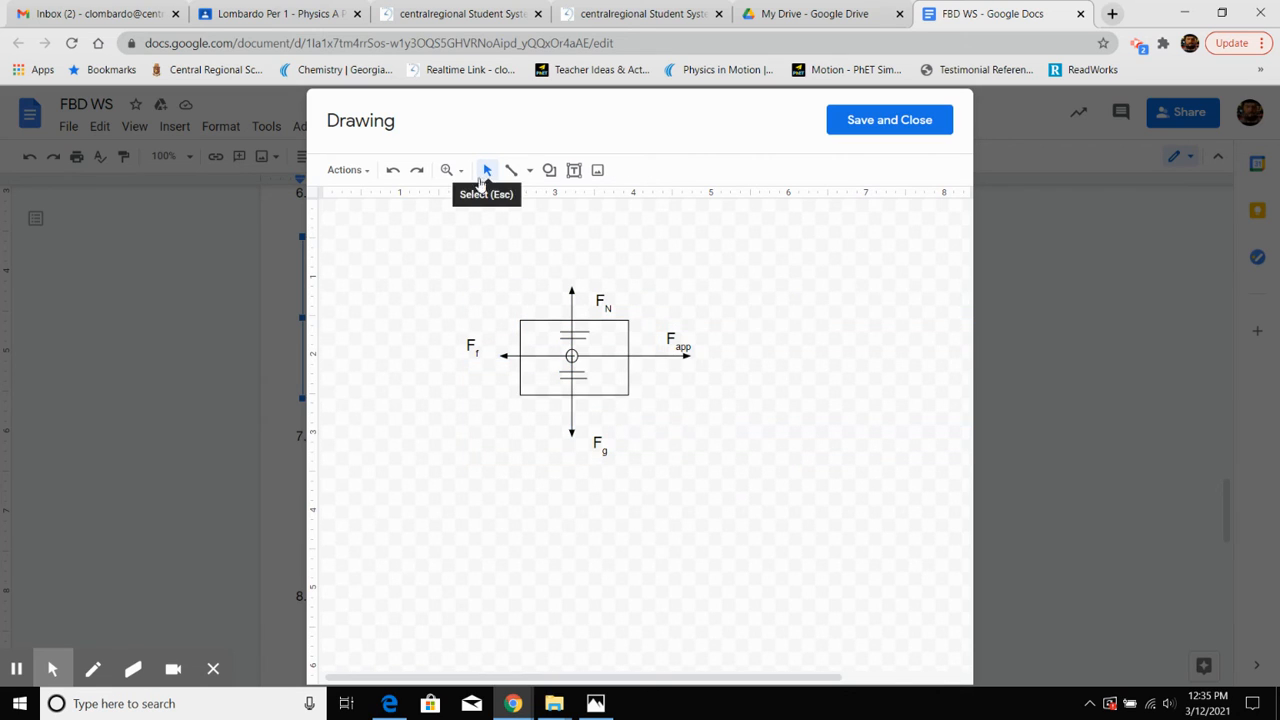
drag(406, 238, 797, 517)
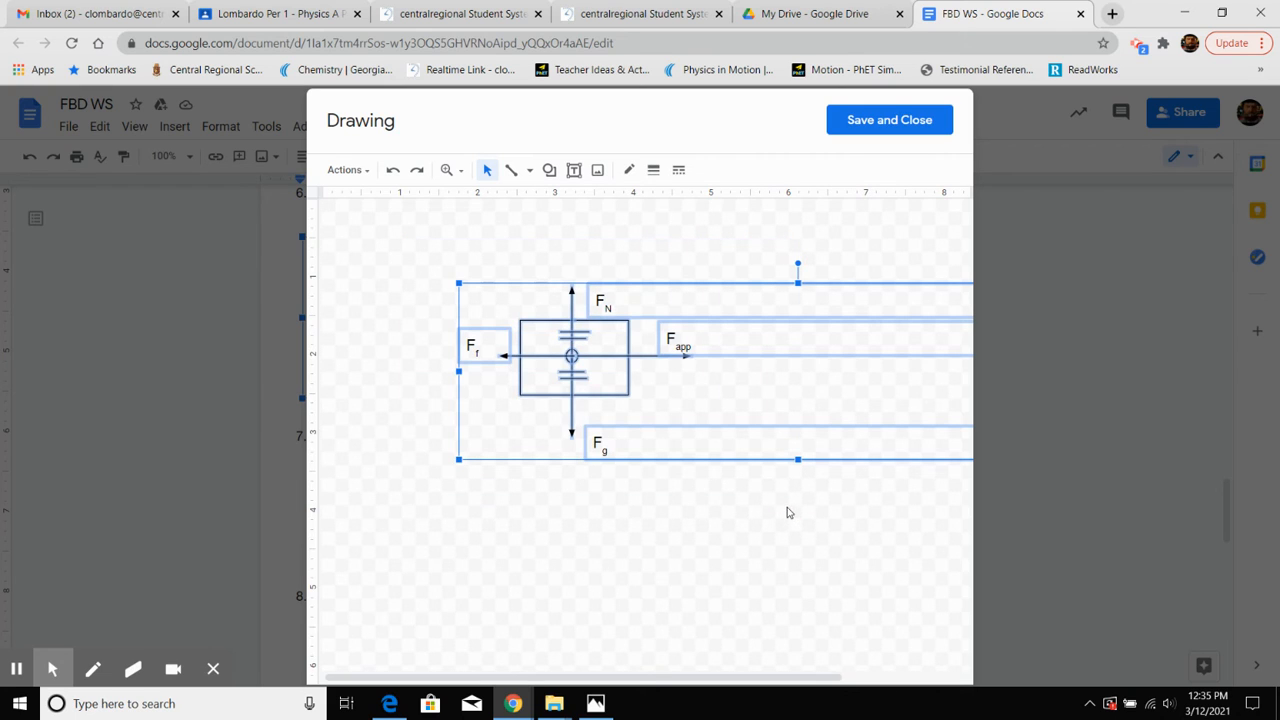
click(860, 130)
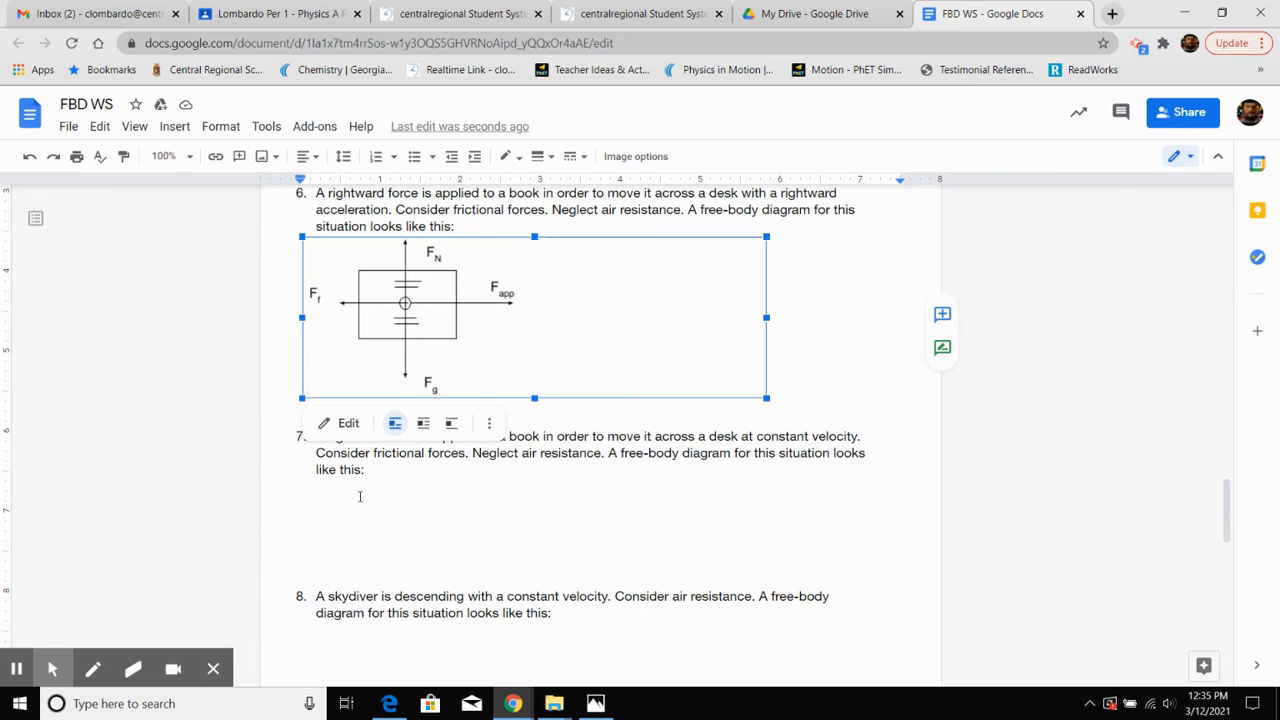
Try to paste the copied diagram directly on the blank line under question 7, and undo the paste
click(359, 496)
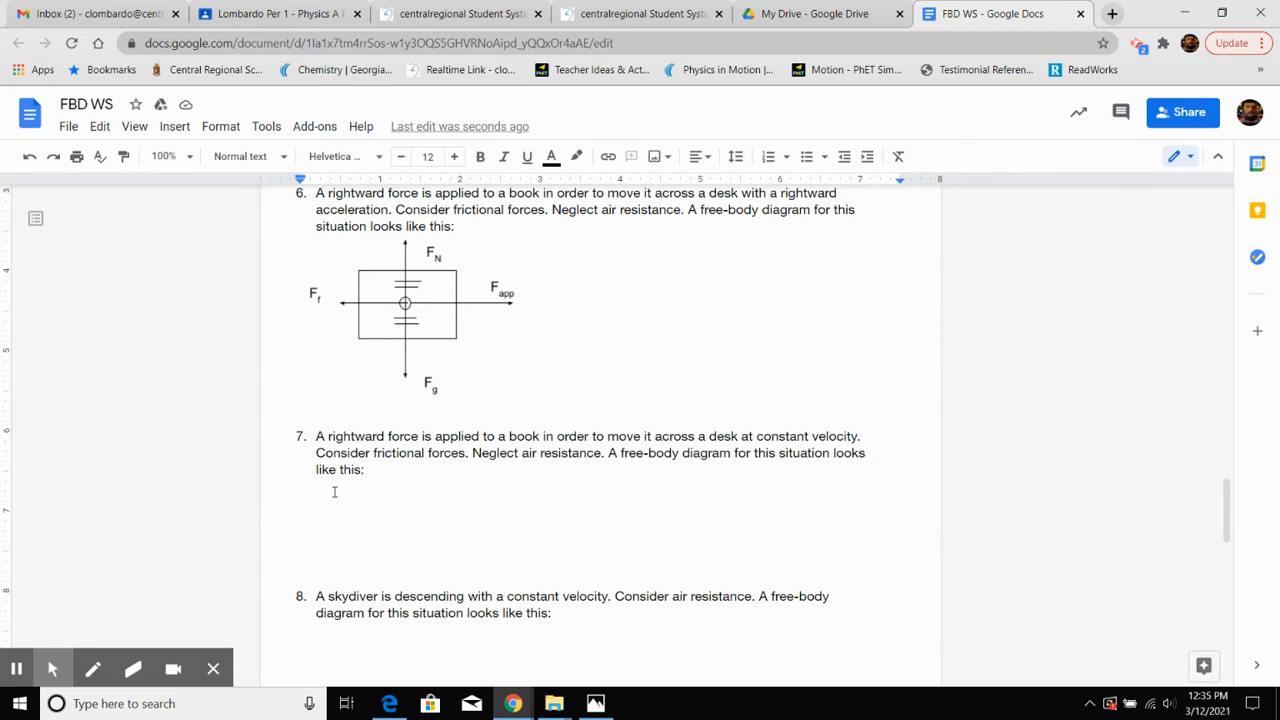
text(FN Fapp Ff Fg)
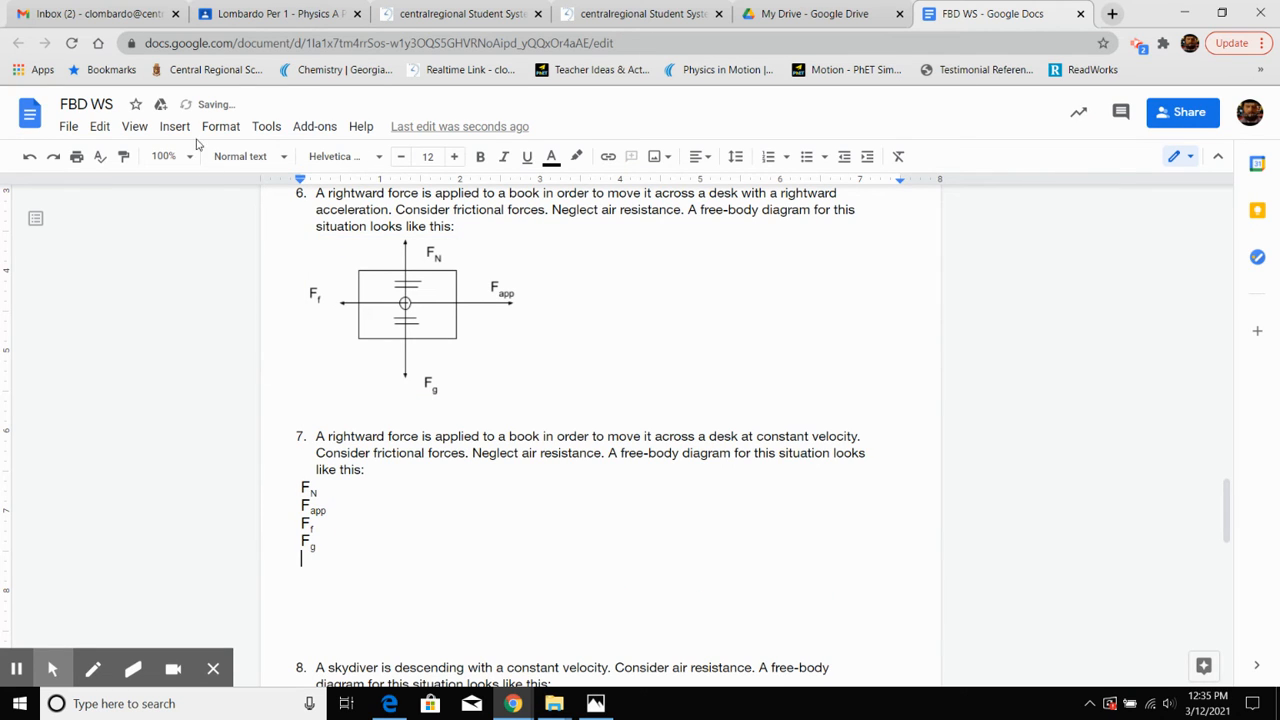
click(29, 157)
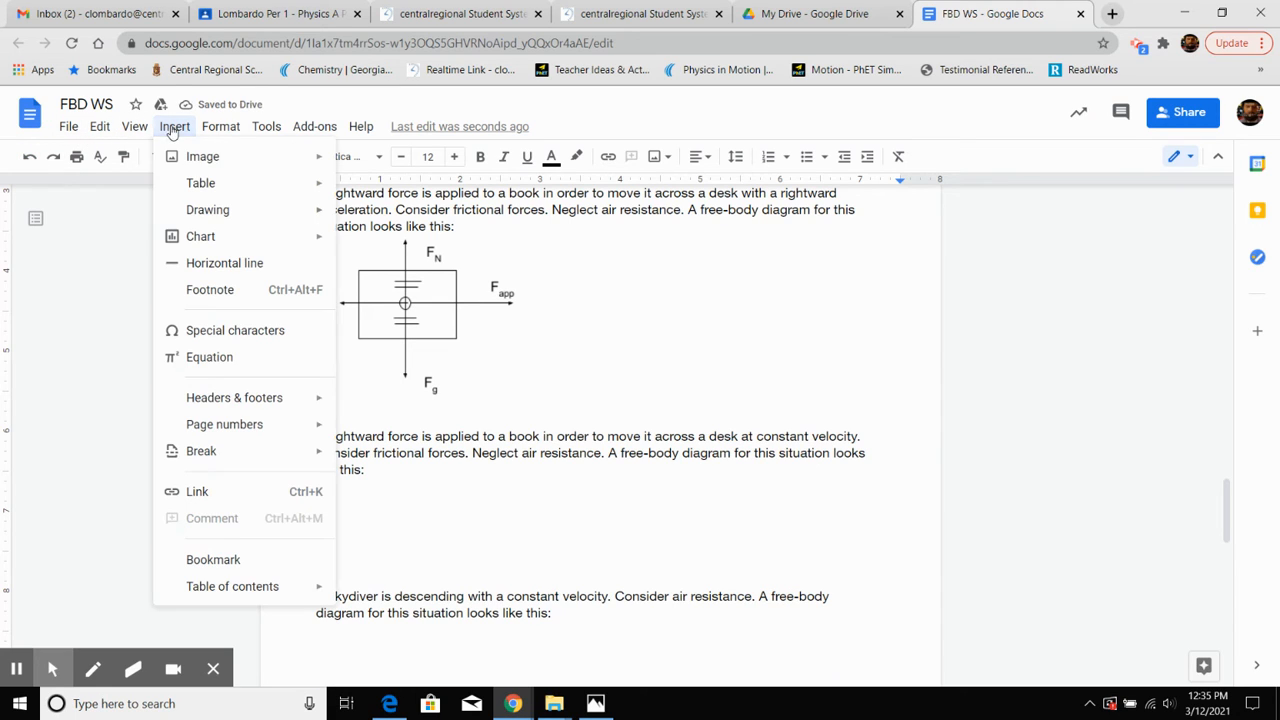
Insert a new drawing under question 7 and paste the copied book diagram into it
click(174, 126)
mouse_move(214, 209)
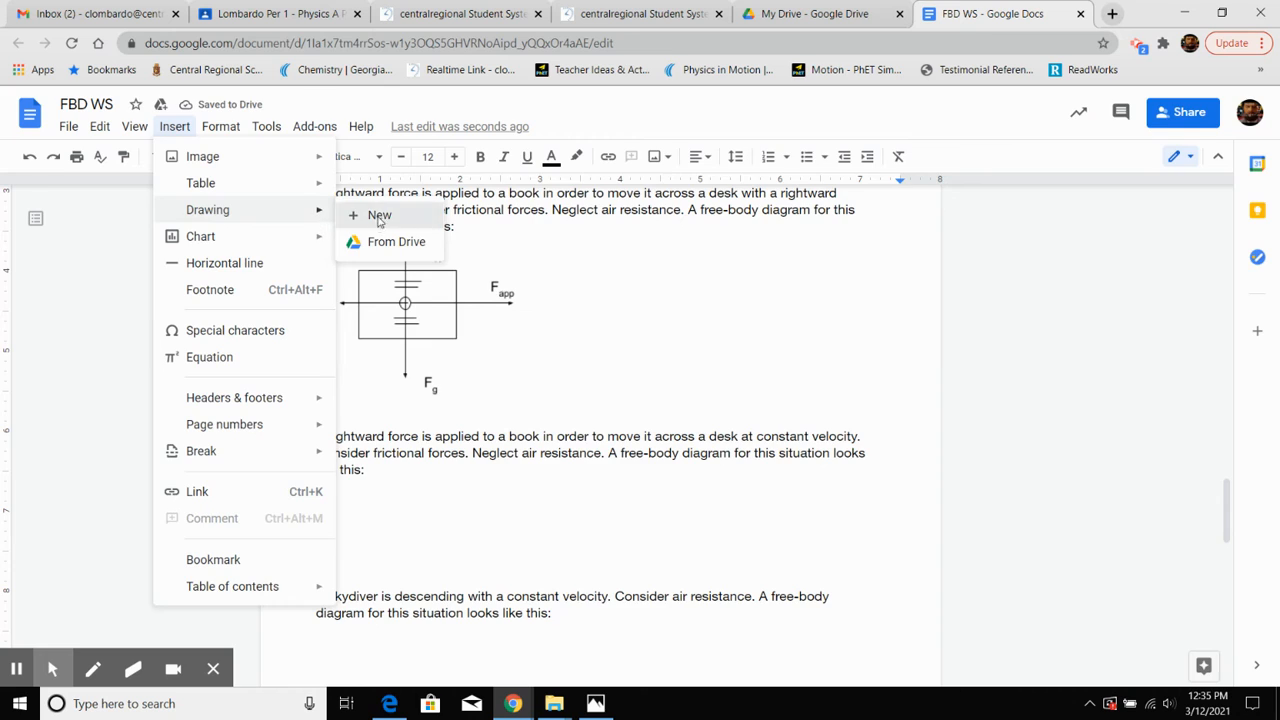
click(365, 213)
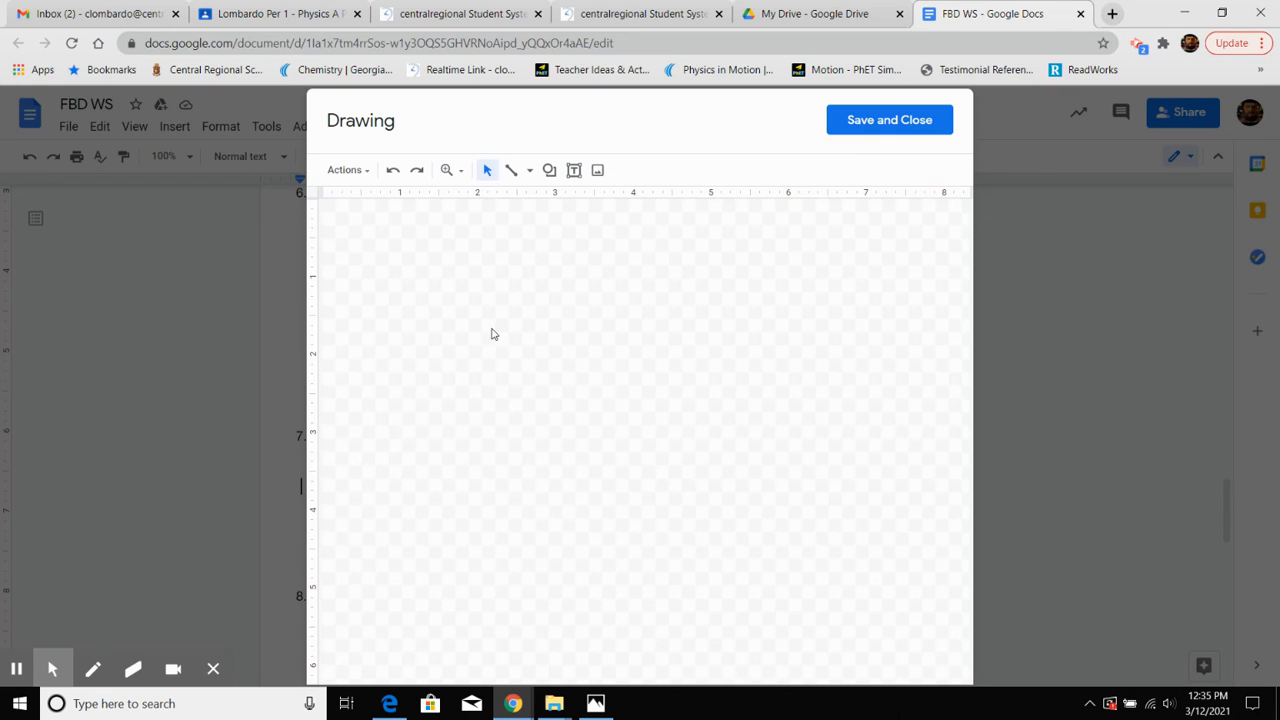
key(ctrl+v)
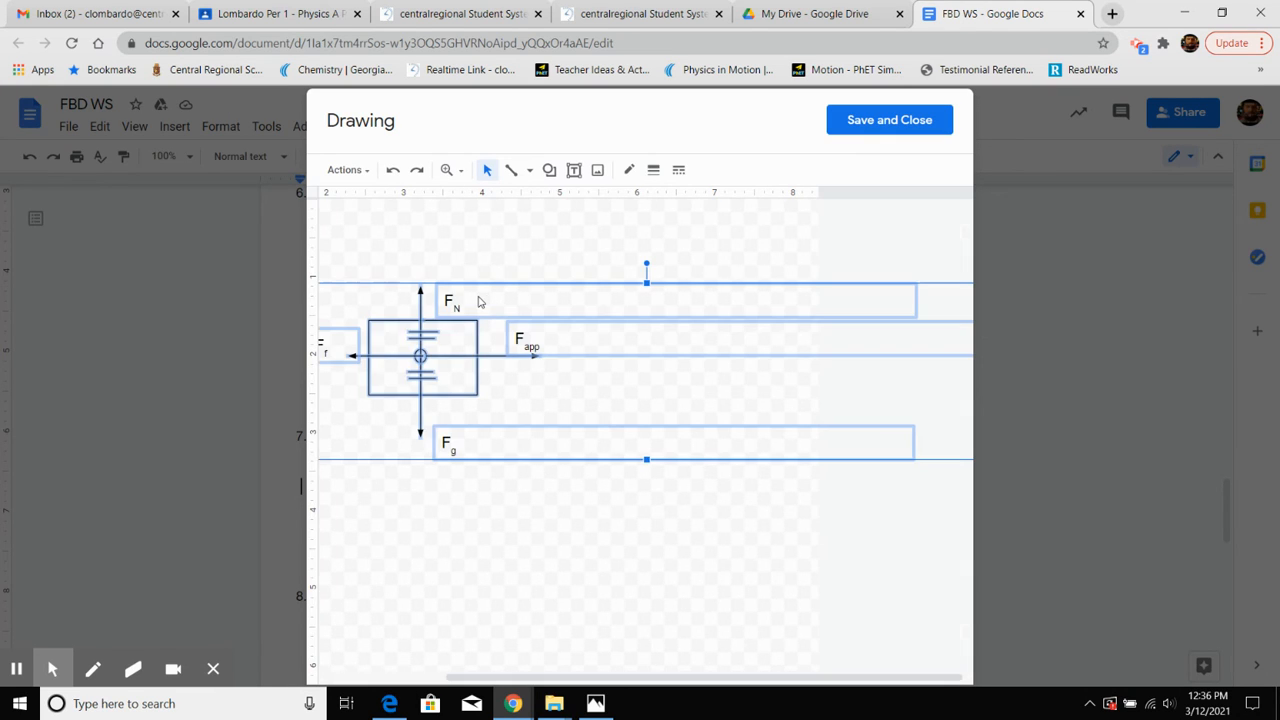
click(485, 557)
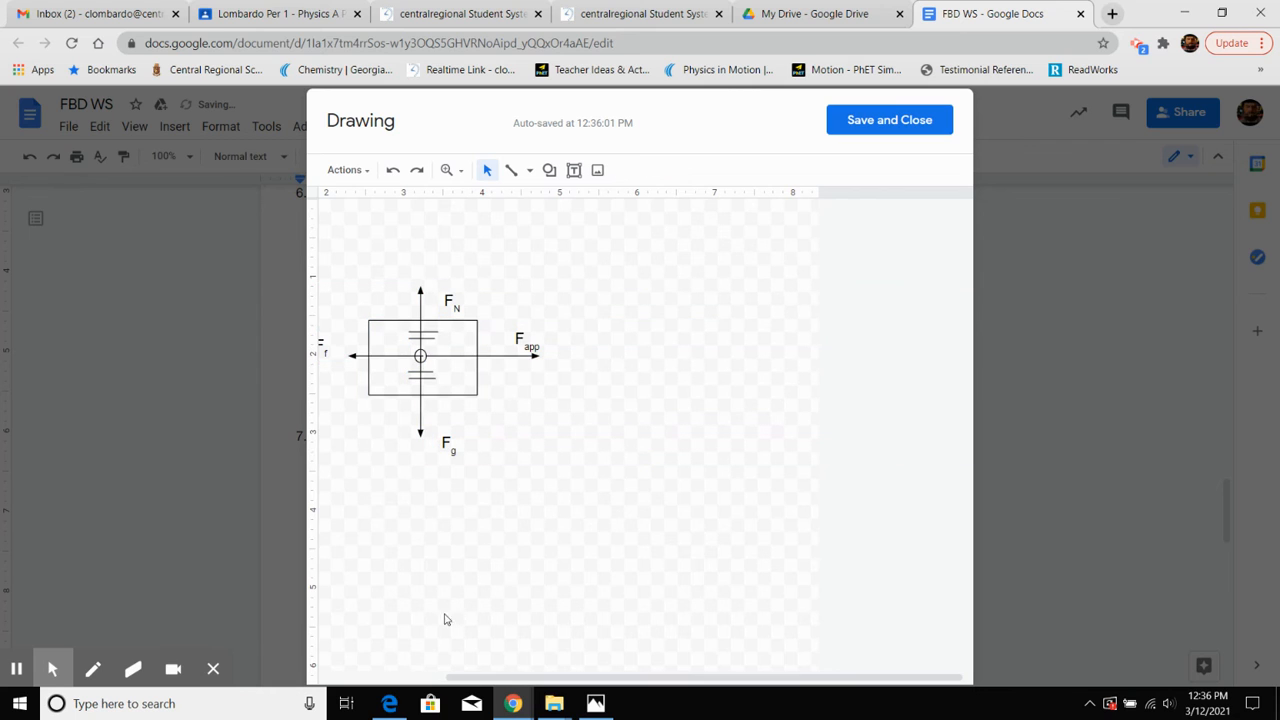
drag(486, 680, 384, 680)
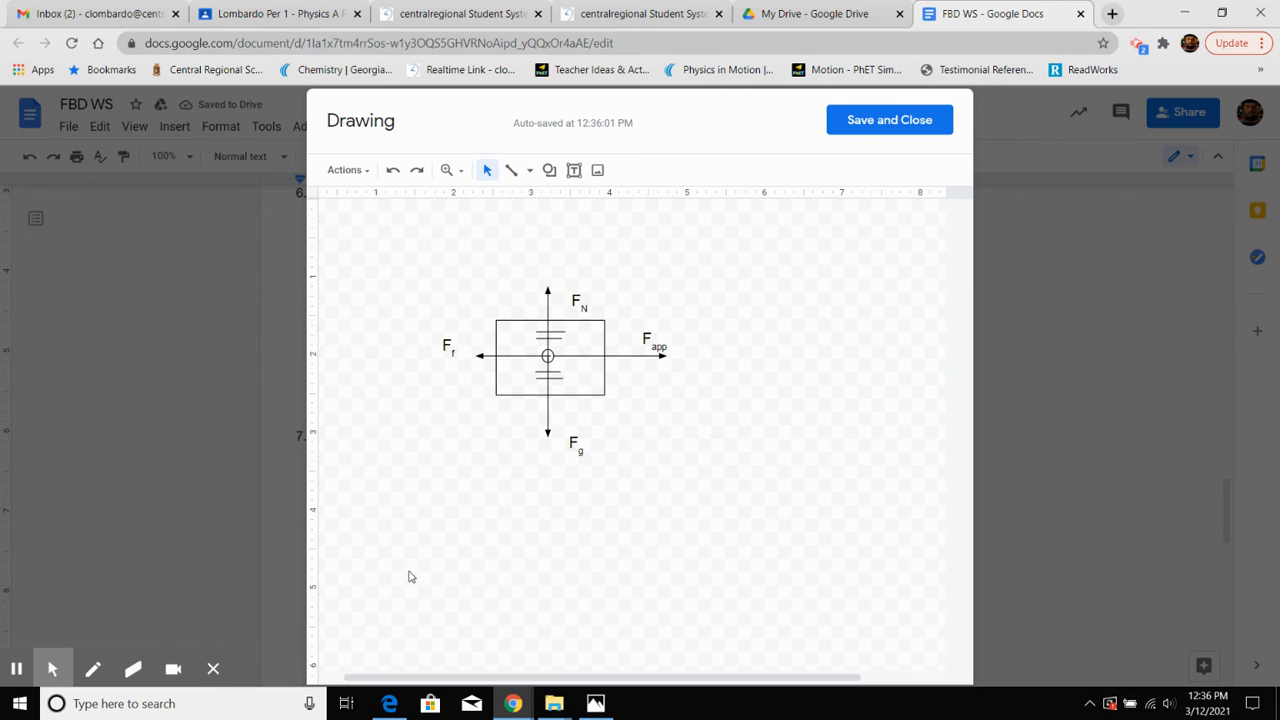
Shorten the applied-force arrow in the question 7 diagram to match the length of the friction arrow
click(627, 357)
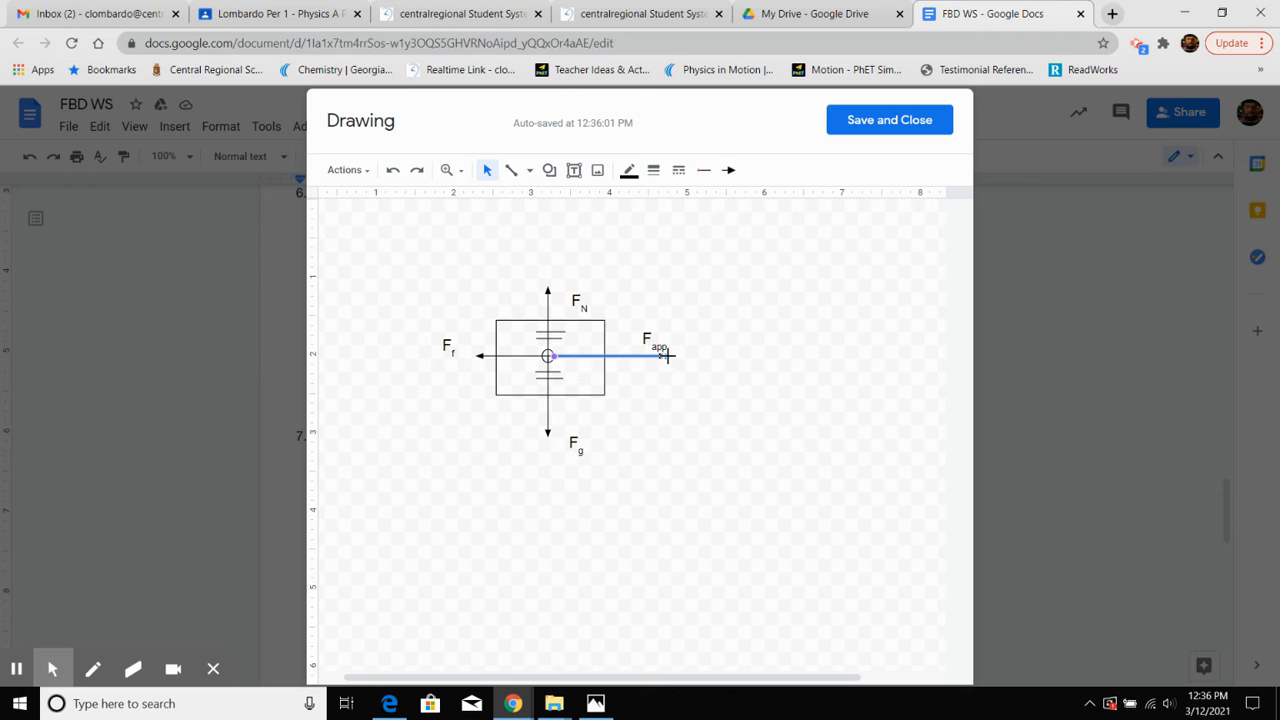
drag(667, 355, 624, 356)
click(752, 375)
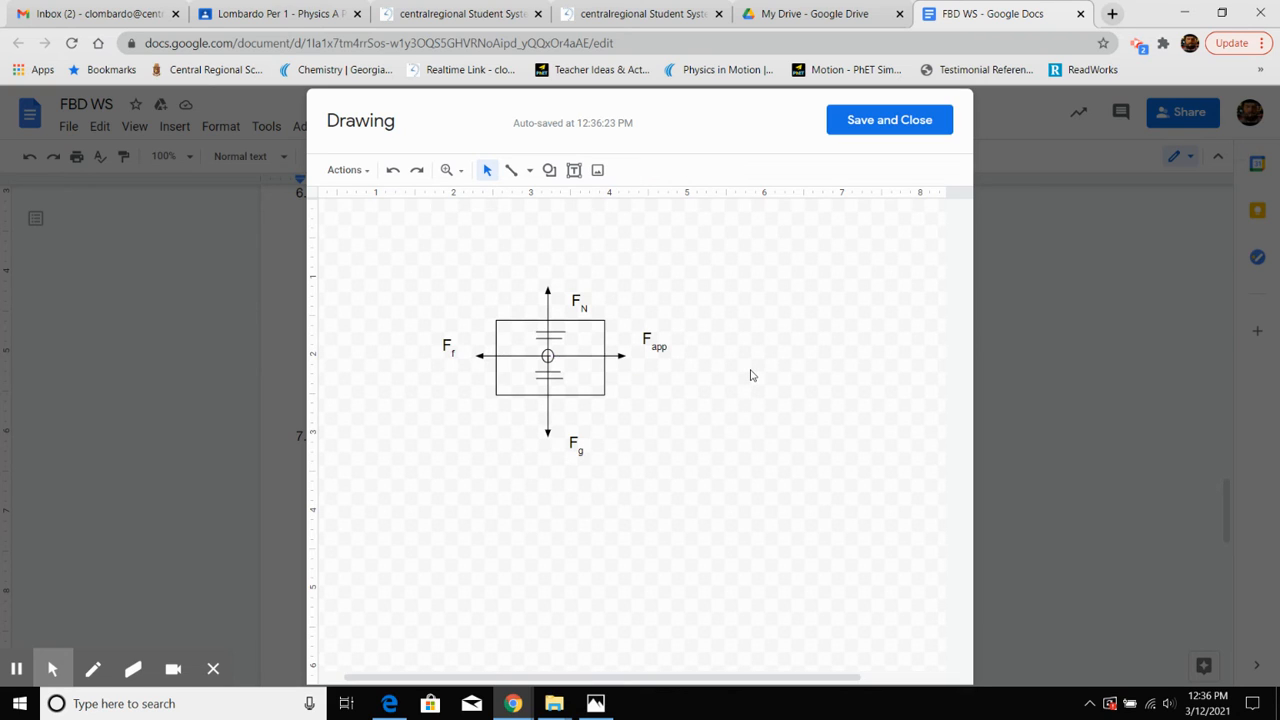
Try to draw a tick mark across the friction arrow inside the book, and undo the stray line
click(512, 172)
click(393, 170)
click(507, 365)
click(511, 172)
click(511, 170)
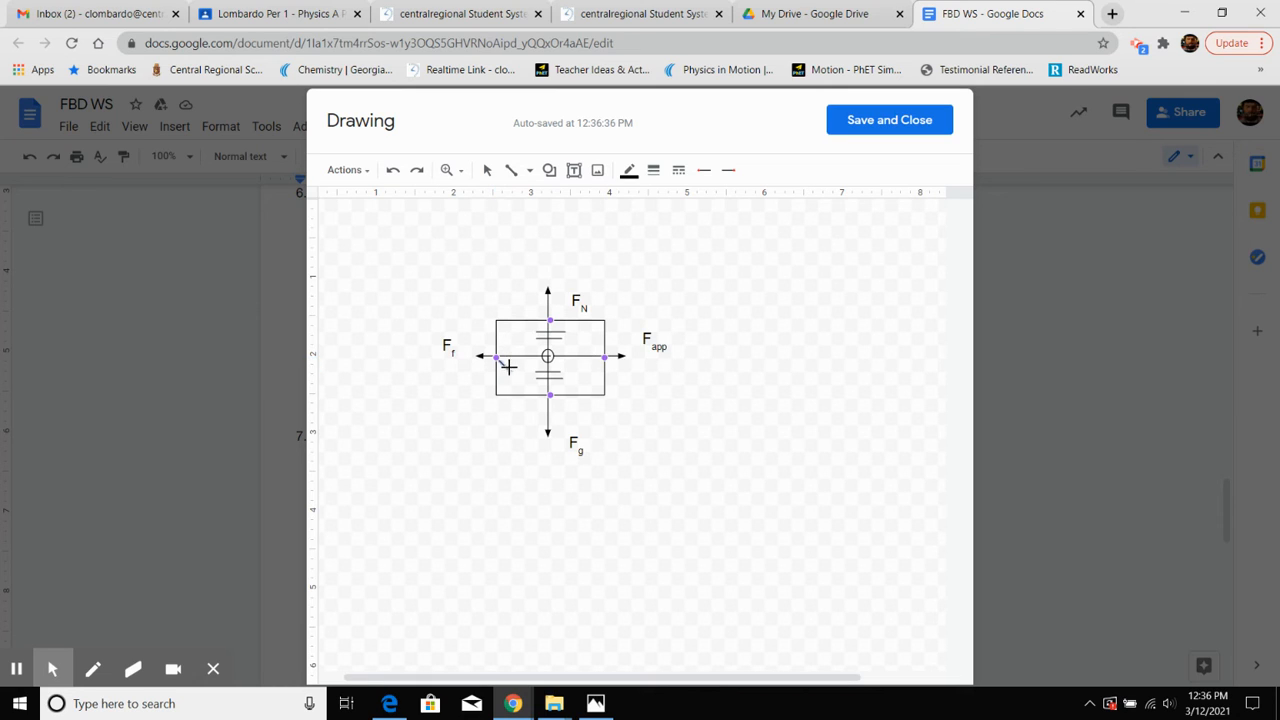
click(391, 173)
Draw matching pairs of vertical tick marks across the friction and applied-force arrows, and save the drawing into question 7
click(487, 170)
click(511, 170)
drag(509, 344, 512, 352)
drag(511, 366, 516, 370)
drag(573, 343, 582, 371)
click(487, 170)
click(752, 435)
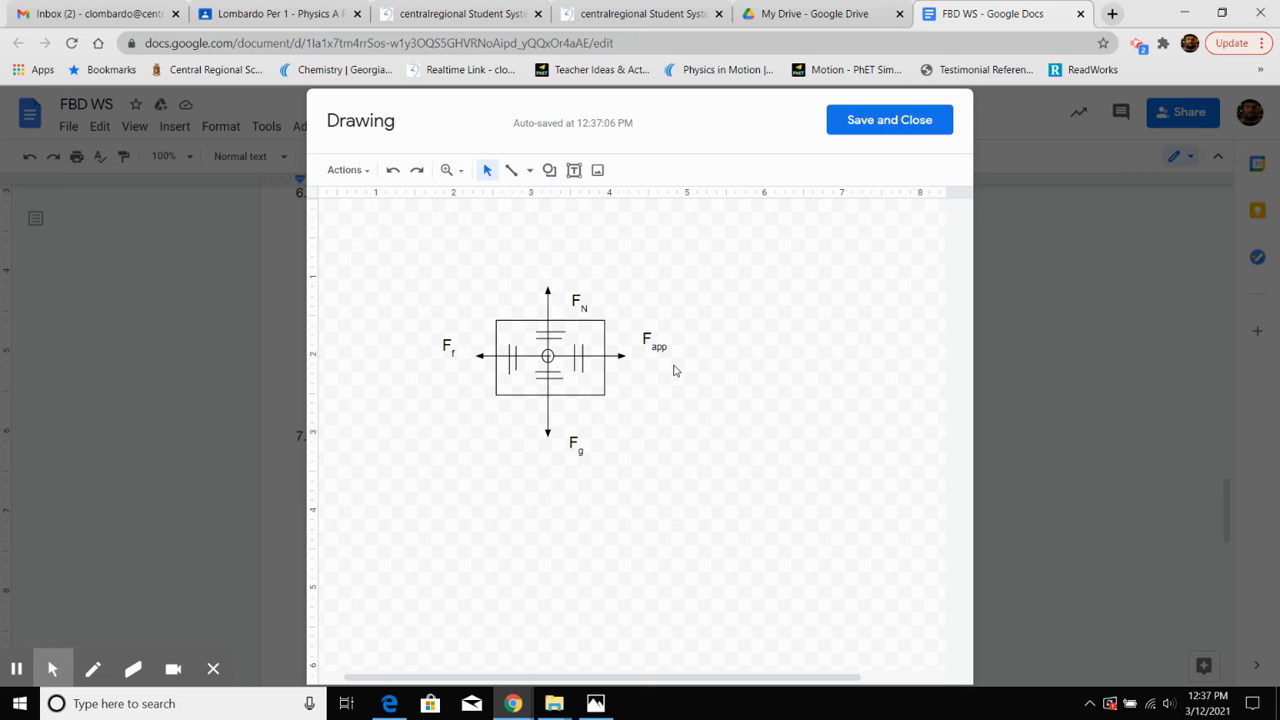
click(859, 133)
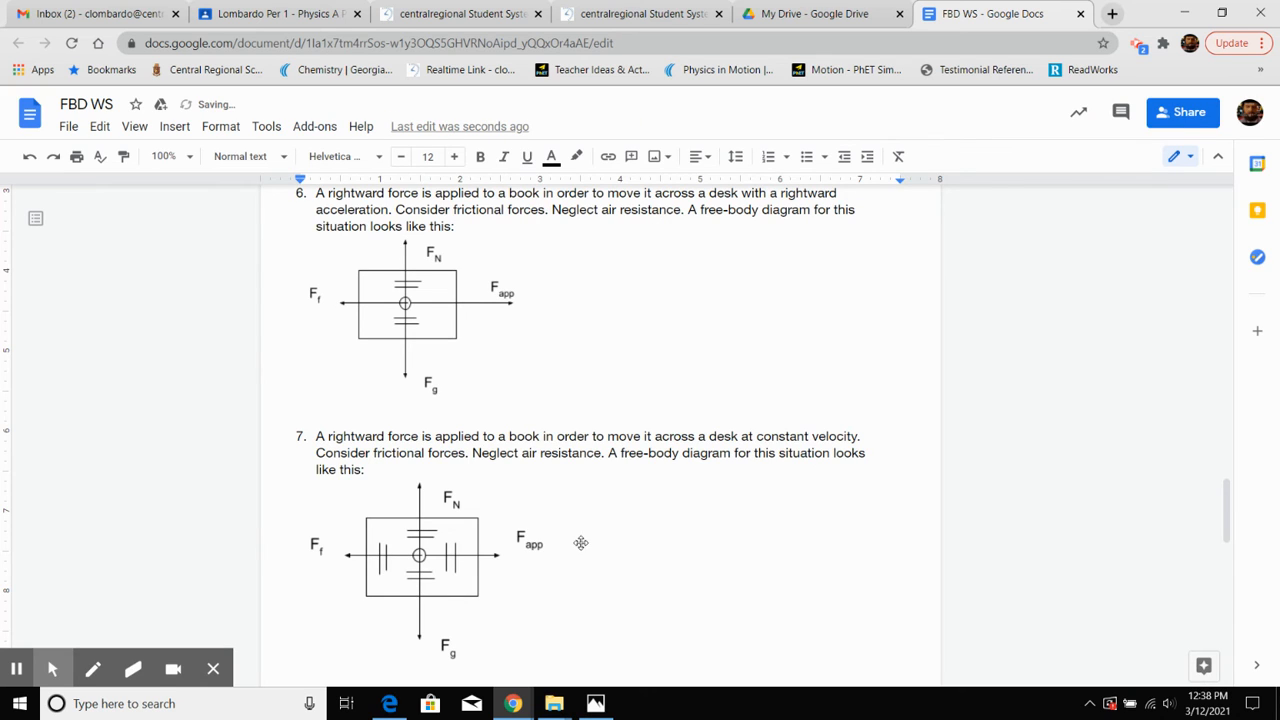
Insert a new drawing on the blank line under question 8's constant-velocity skydiver
scroll(517, 586, down, 3)
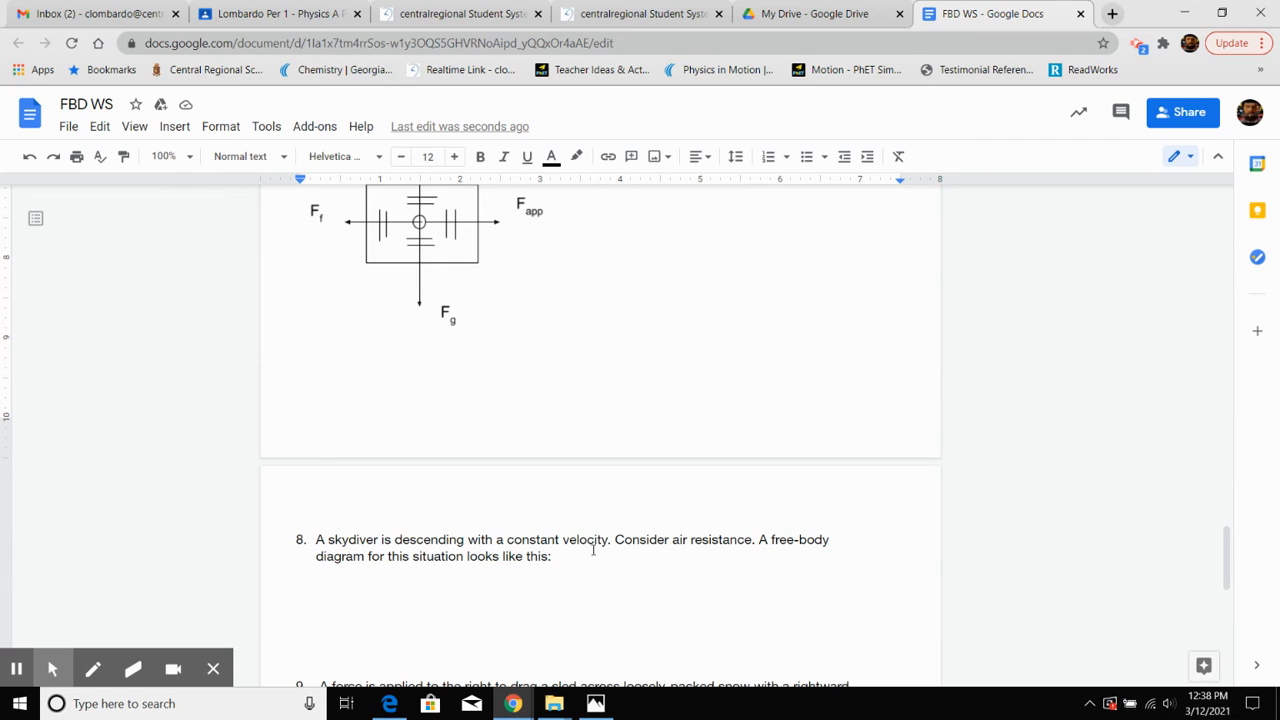
drag(505, 541, 615, 540)
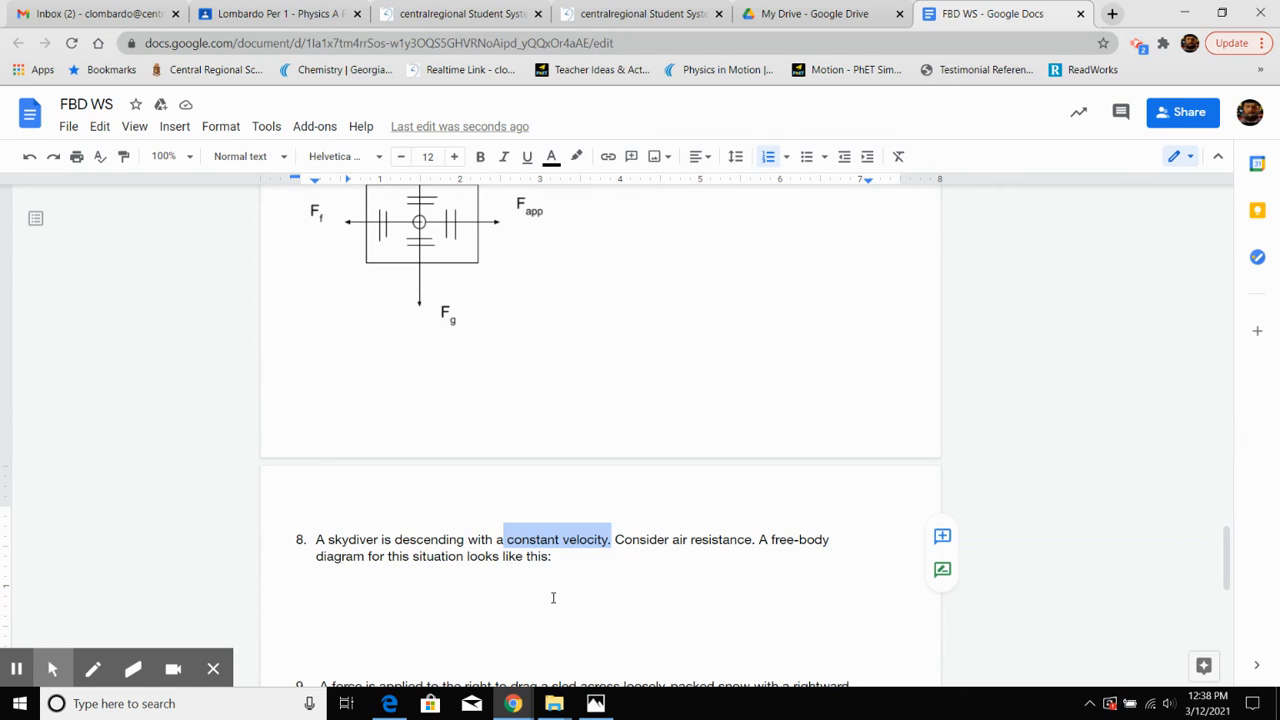
click(551, 580)
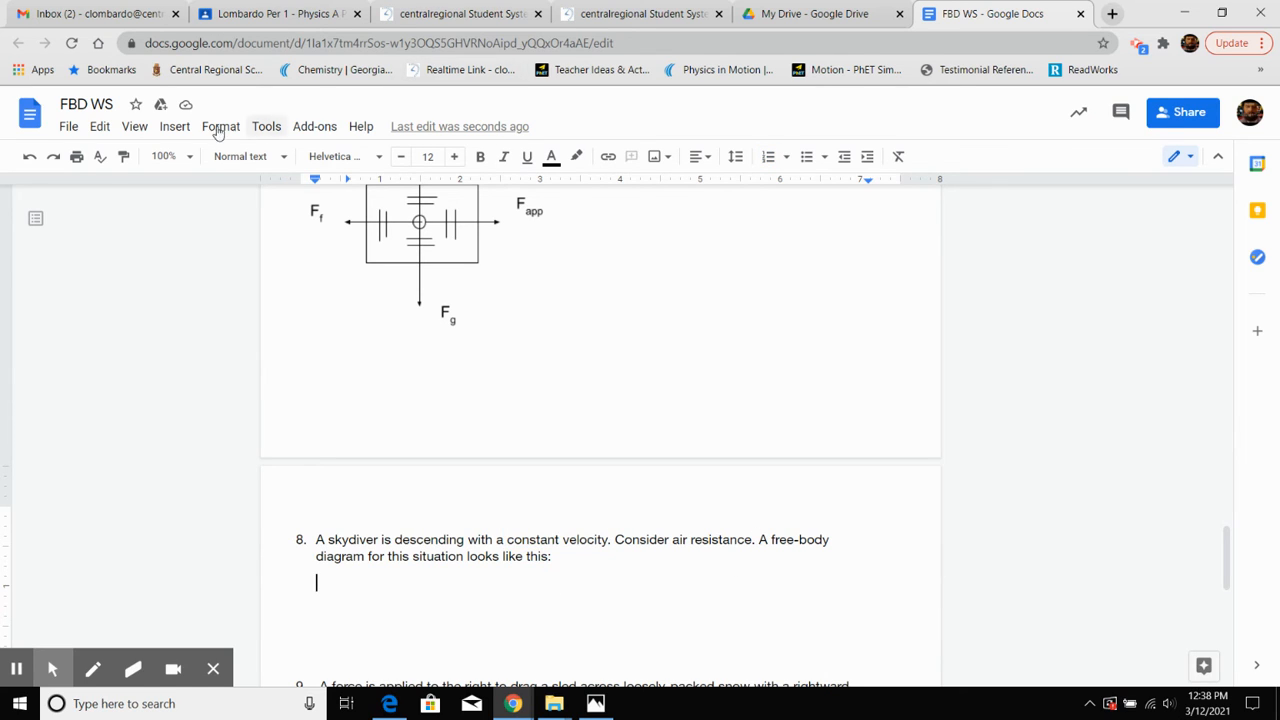
click(172, 127)
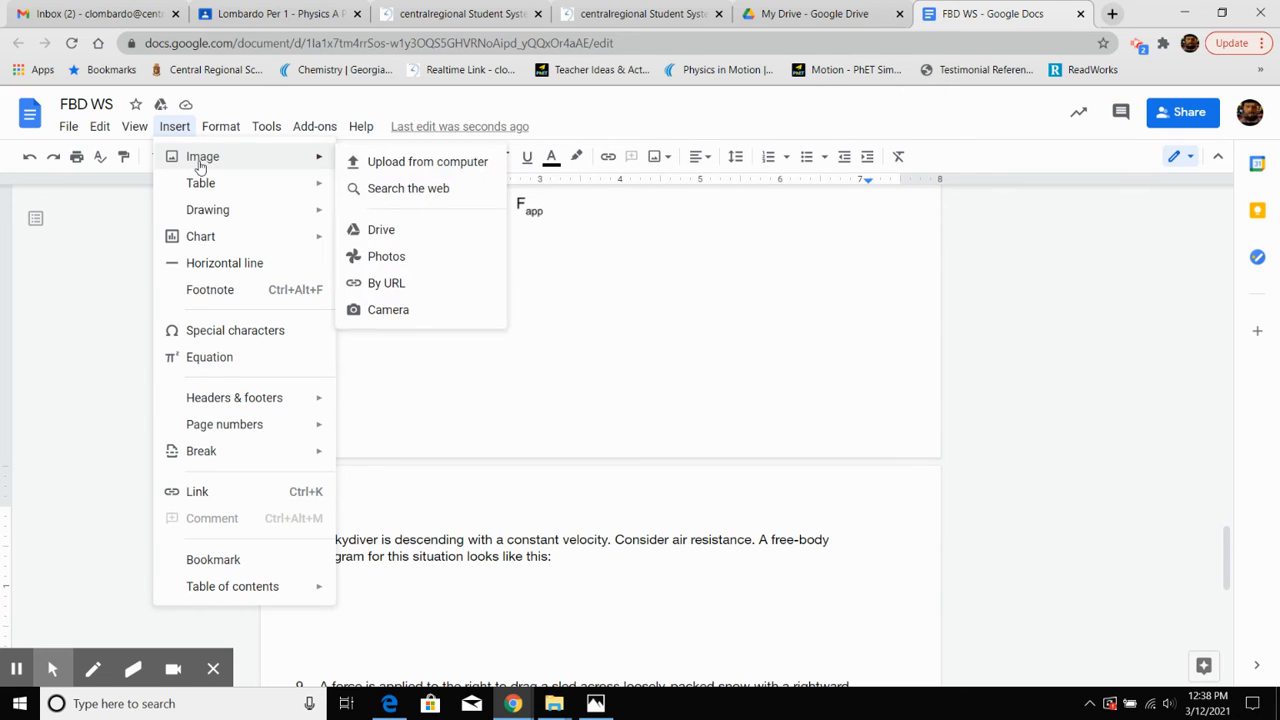
mouse_move(243, 209)
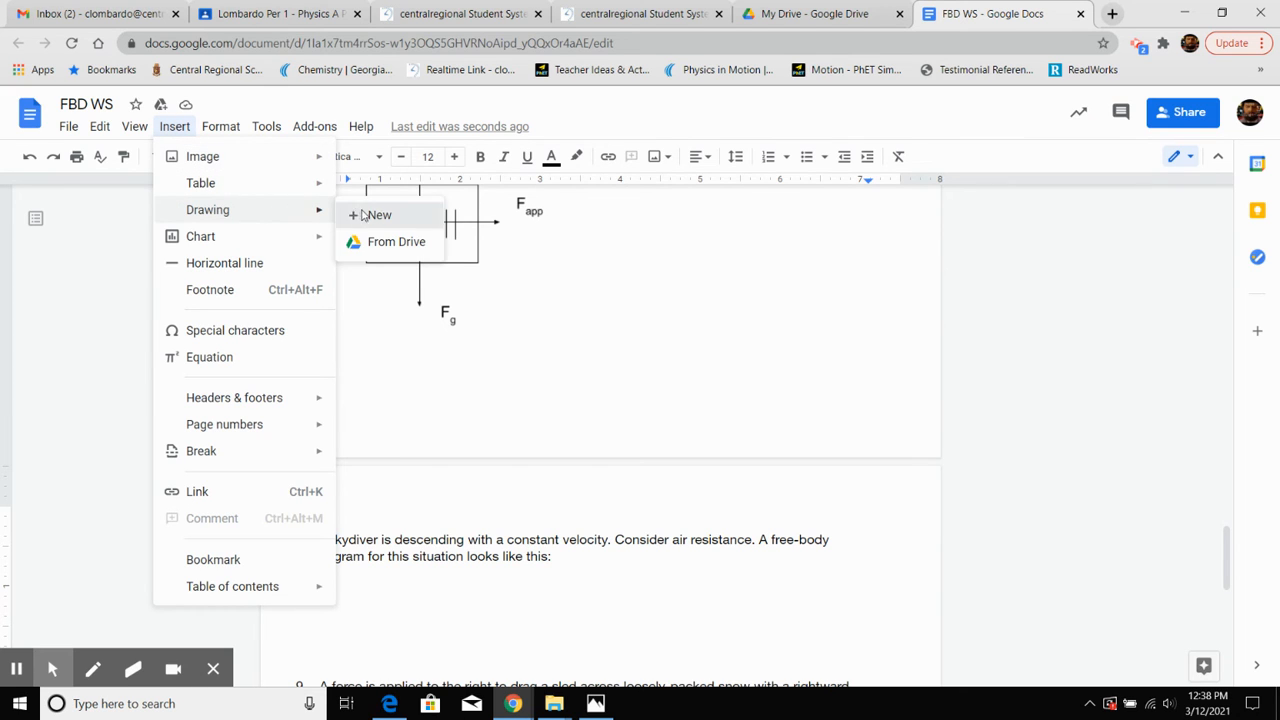
click(364, 214)
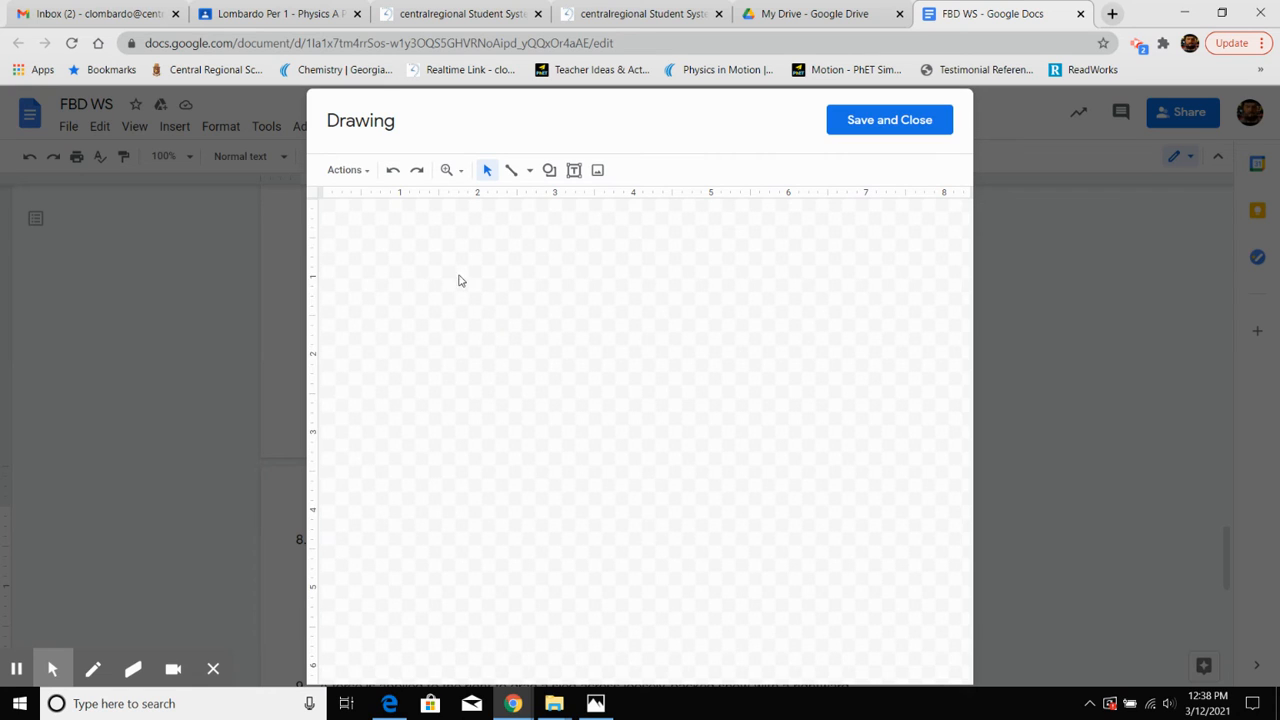
Draw a rectangle about 1.3 by 1 inch for the skydiver and set its fill to transparent
click(549, 171)
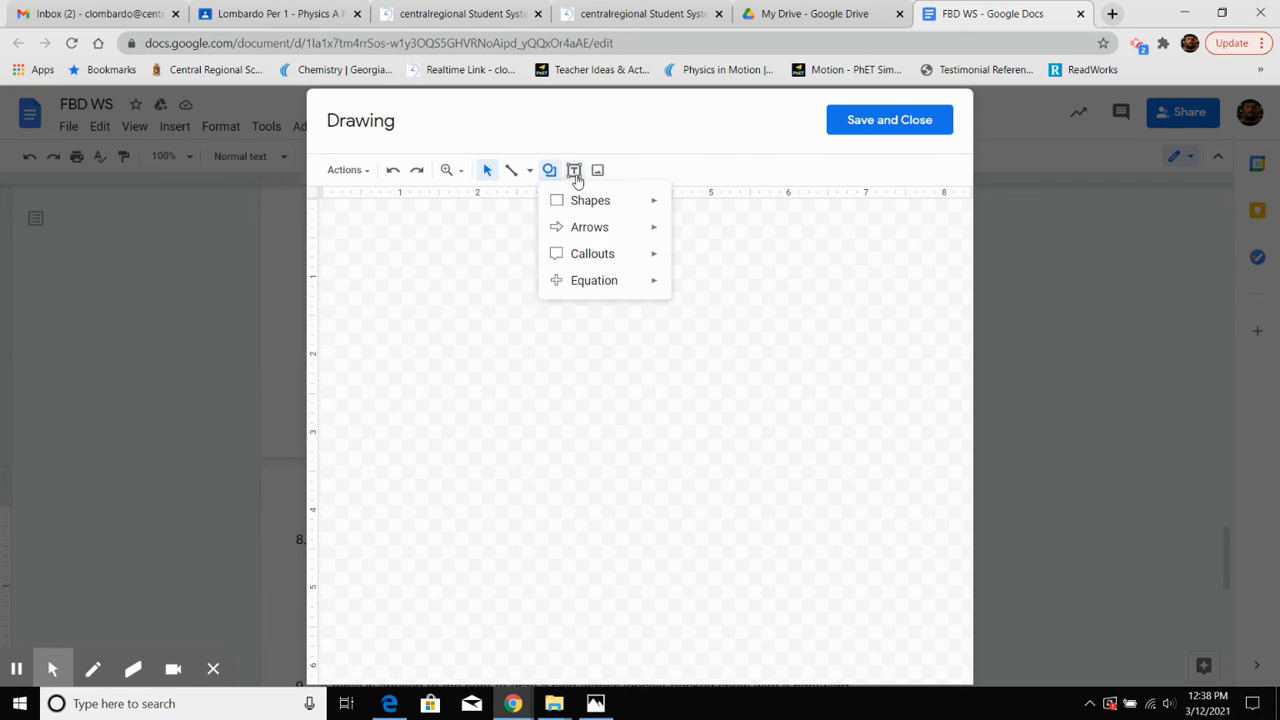
click(575, 176)
click(547, 172)
click(684, 202)
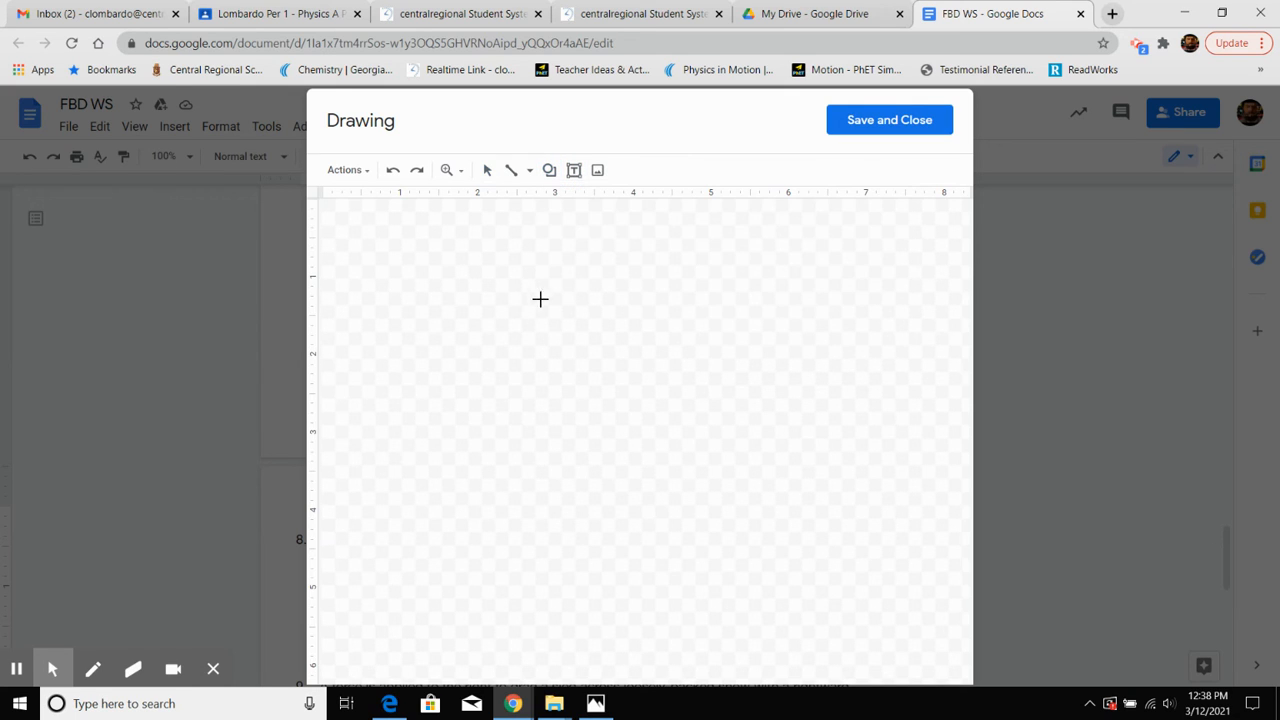
drag(511, 297, 610, 372)
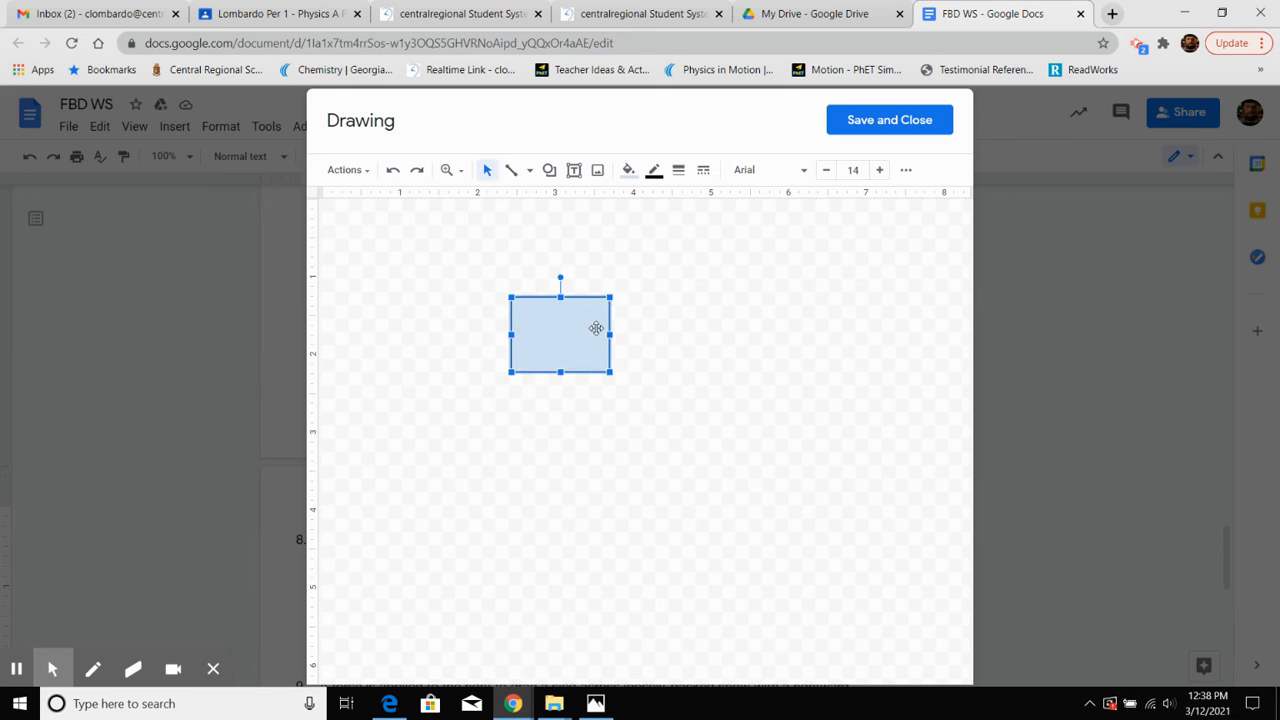
click(628, 170)
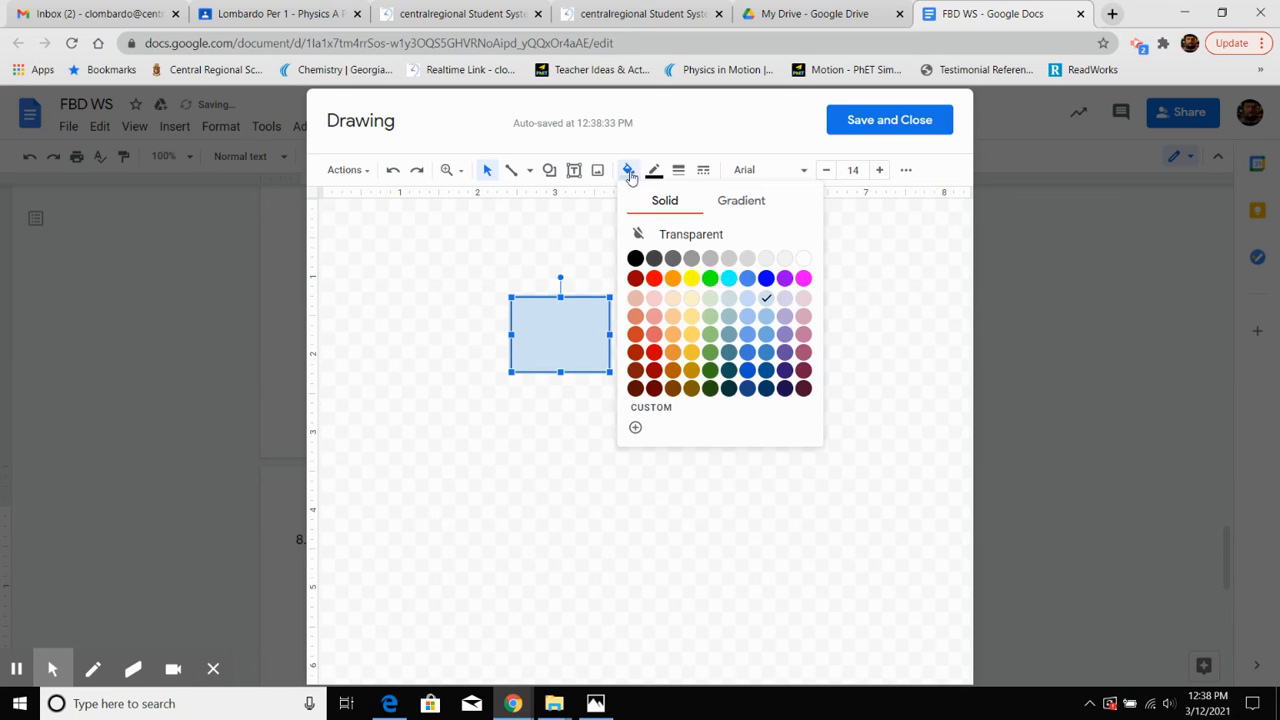
click(660, 240)
Draw a small oval at the centre of the skydiver rectangle
click(549, 170)
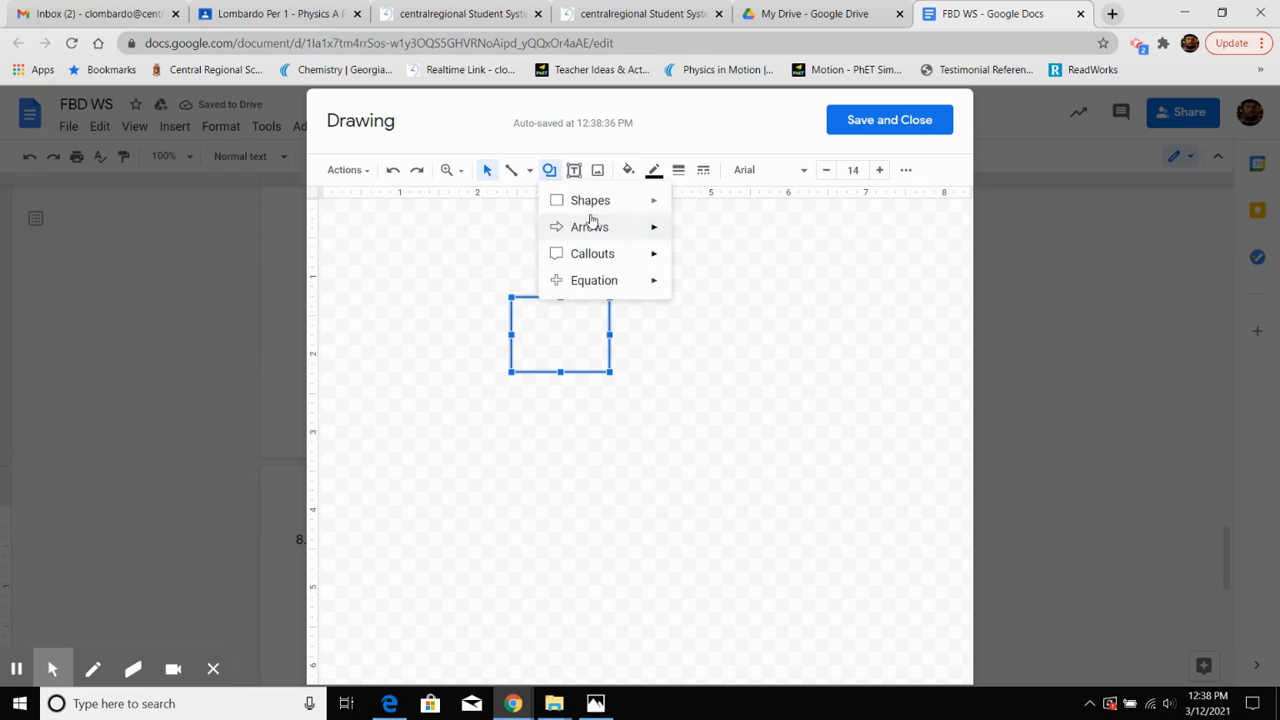
mouse_move(651, 200)
click(684, 241)
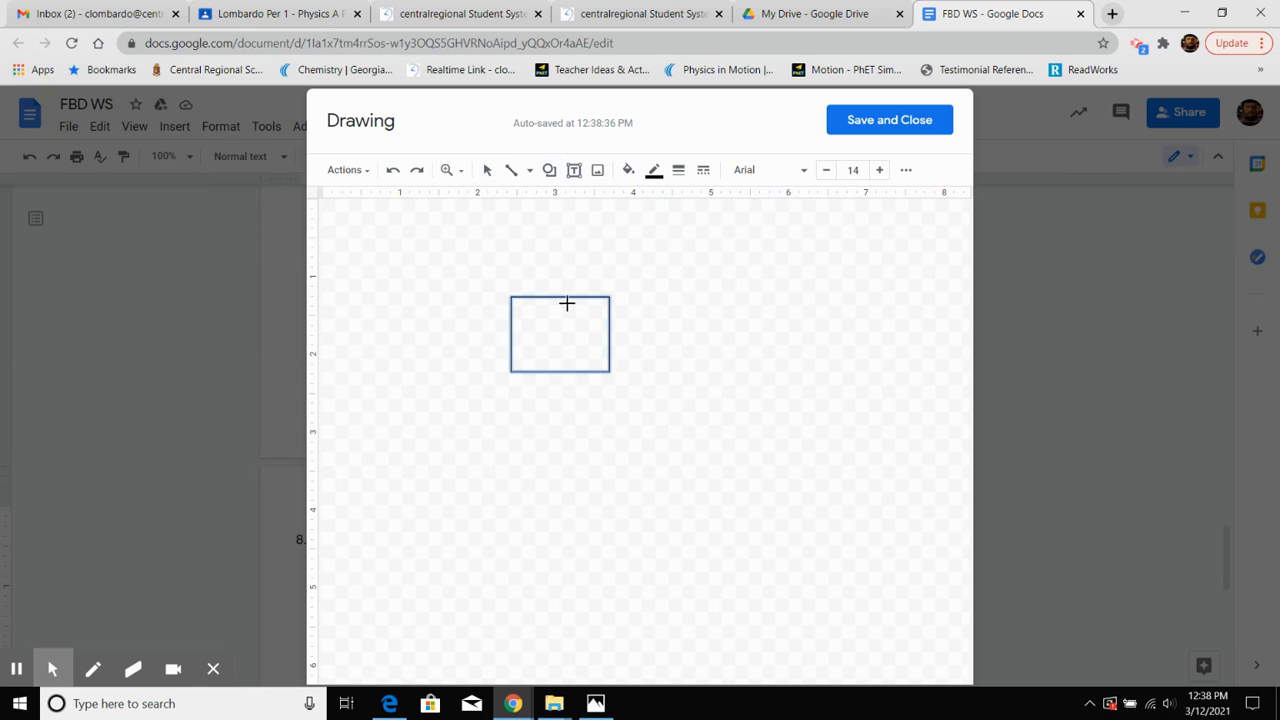
drag(554, 328, 563, 339)
drag(561, 340, 563, 342)
click(730, 326)
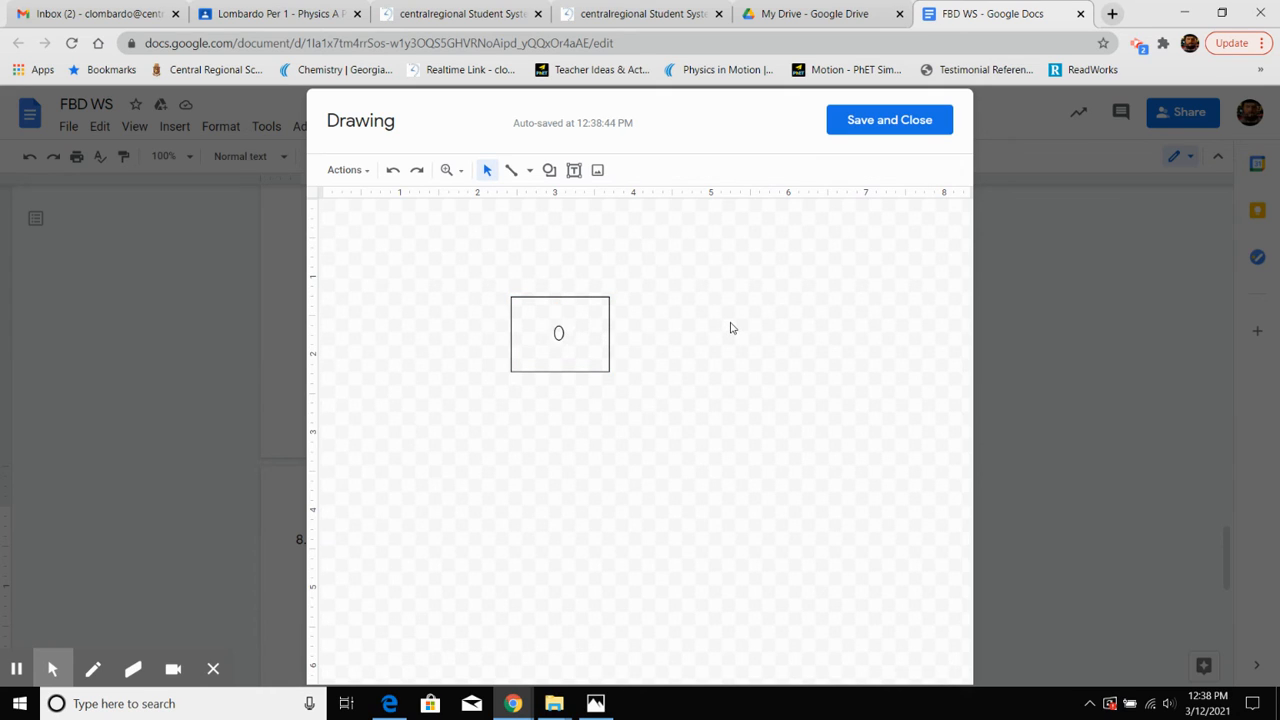
Draw a vertical downward arrow about 1.1 inches long from the oval and align it with the oval's centre
click(529, 170)
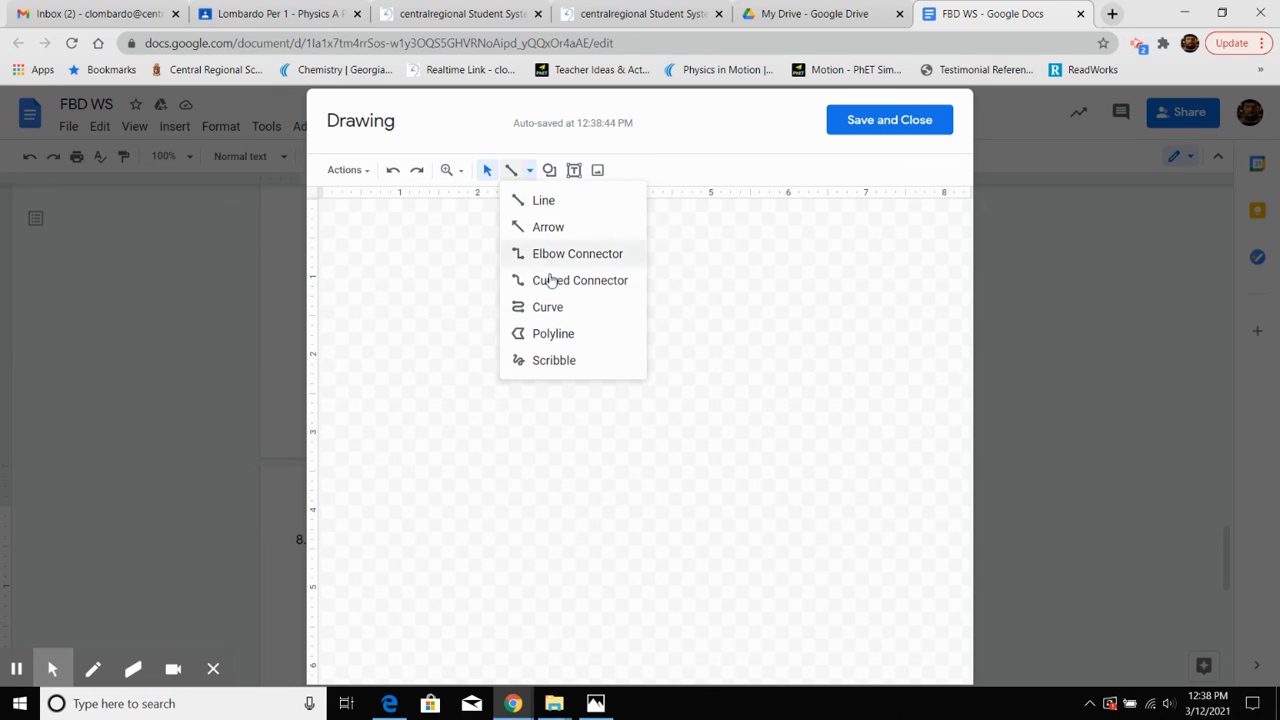
click(565, 229)
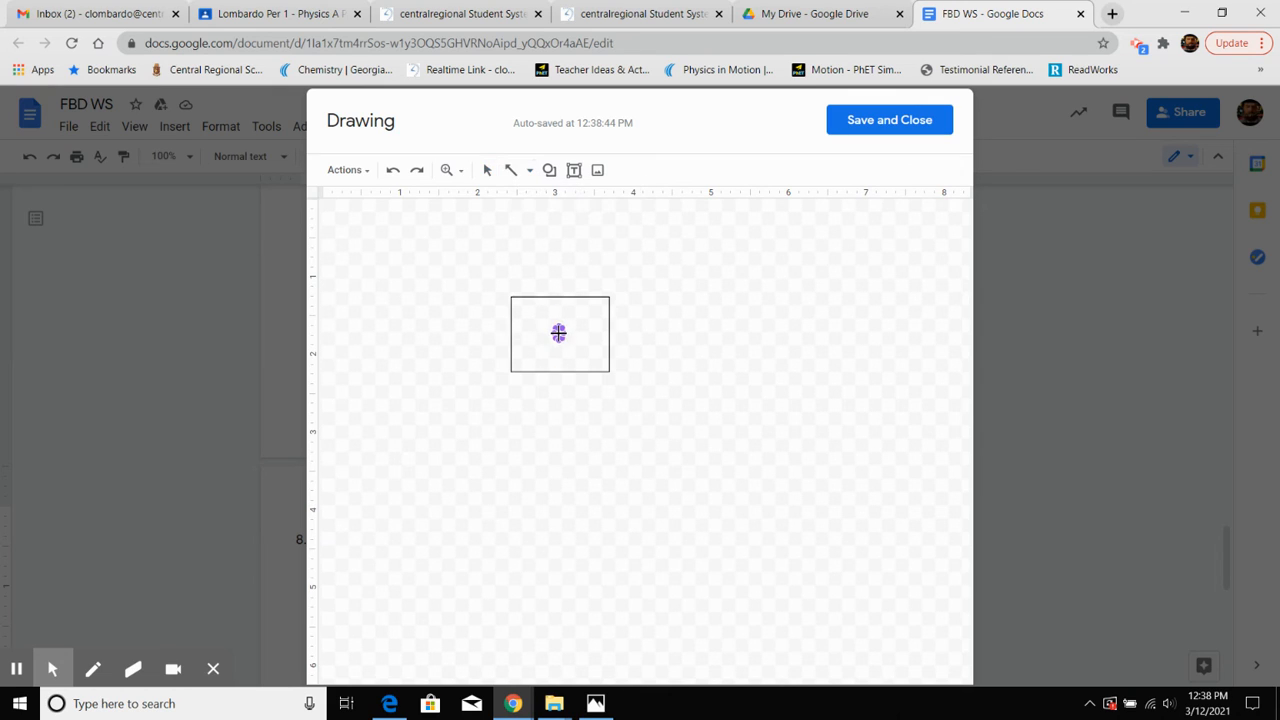
drag(558, 333, 564, 420)
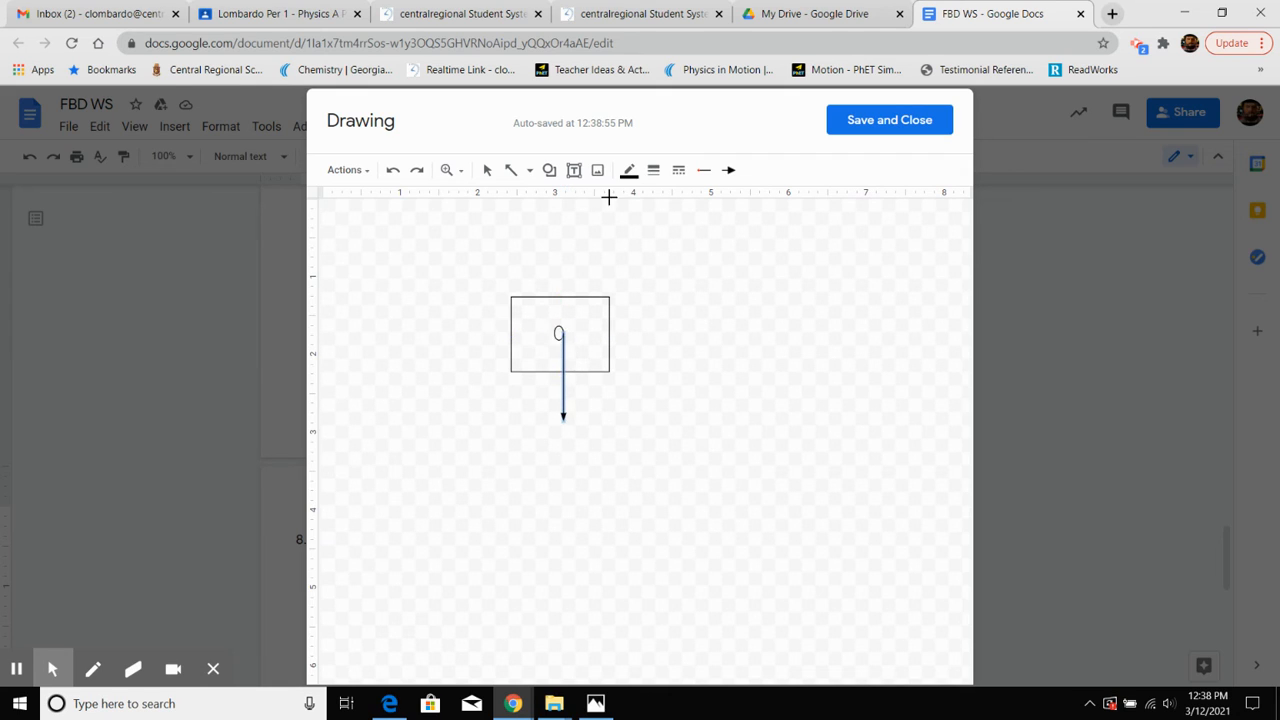
click(489, 172)
click(561, 338)
drag(563, 355, 560, 356)
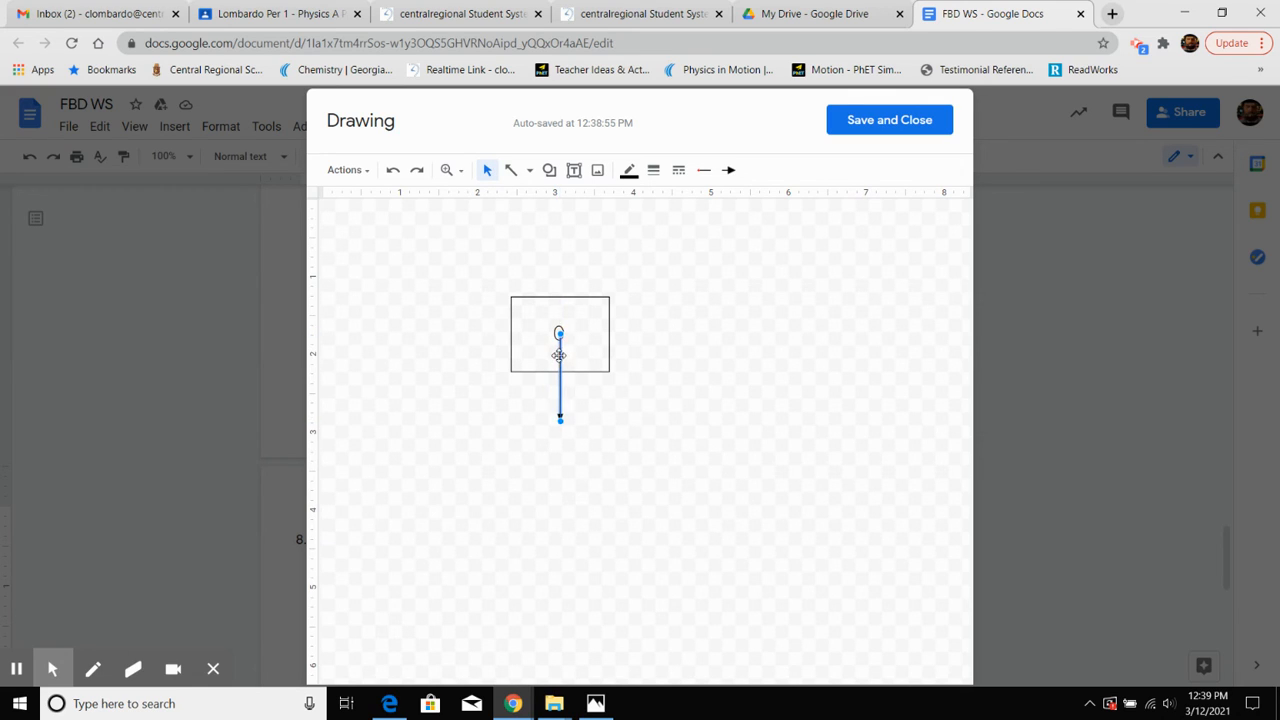
click(763, 351)
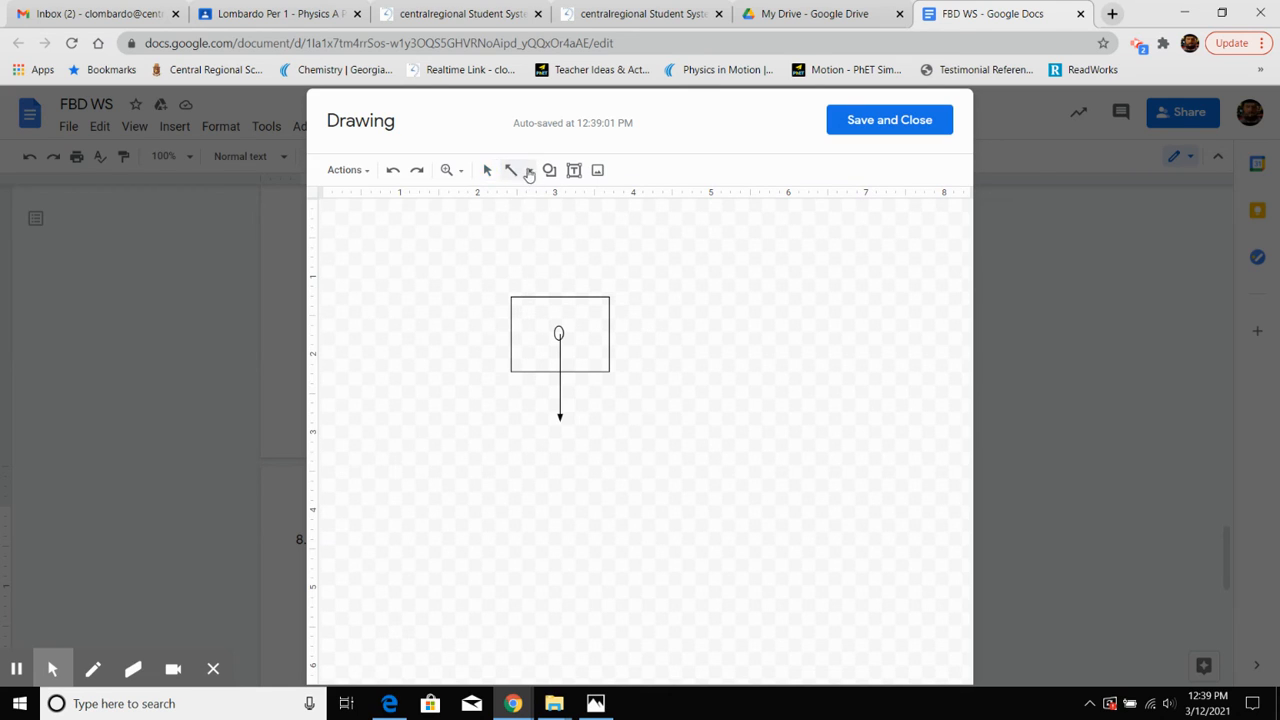
Draw a vertical upward arrow from the oval and align it with the downward arrow
click(530, 170)
click(545, 228)
drag(558, 333, 557, 263)
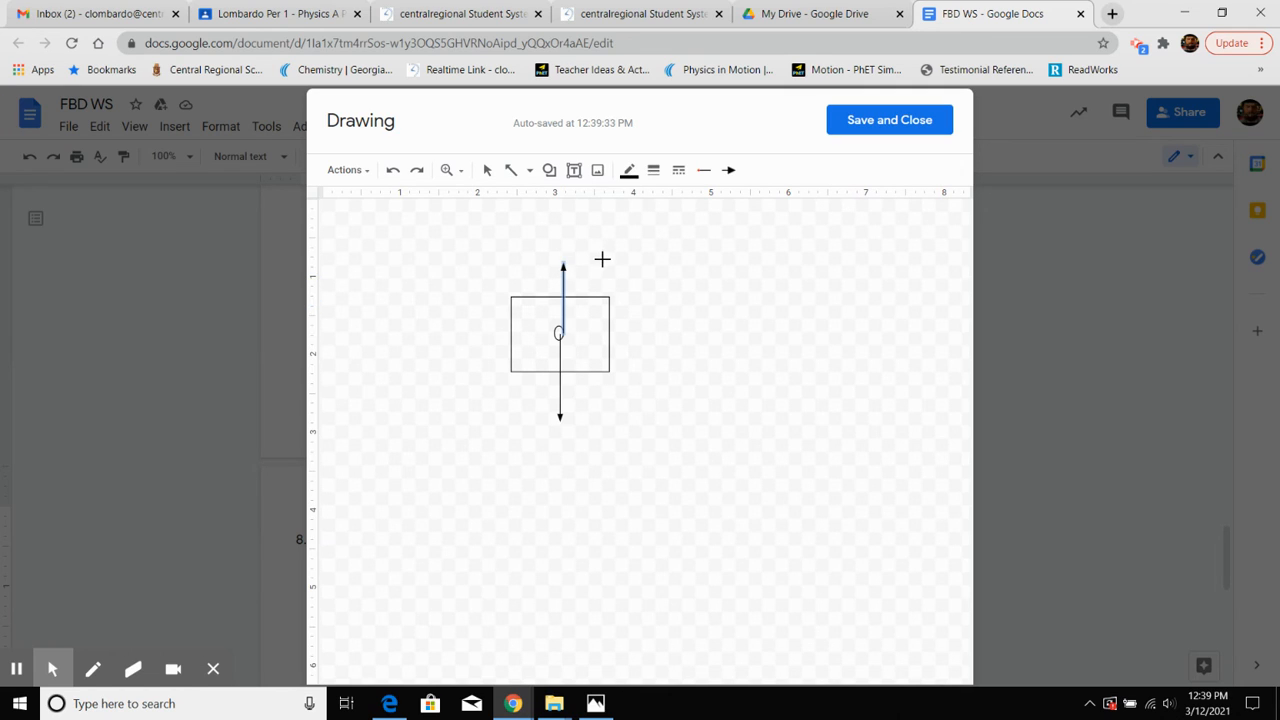
click(486, 171)
drag(561, 280, 558, 274)
click(695, 279)
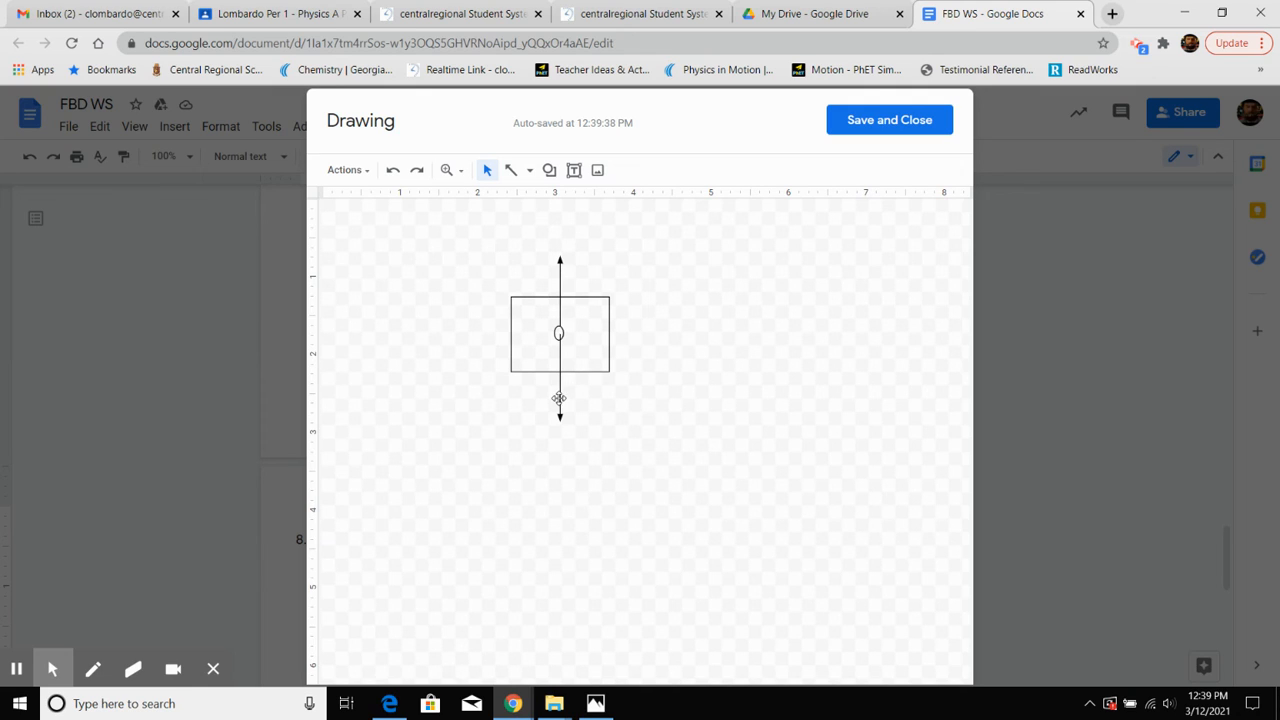
click(530, 172)
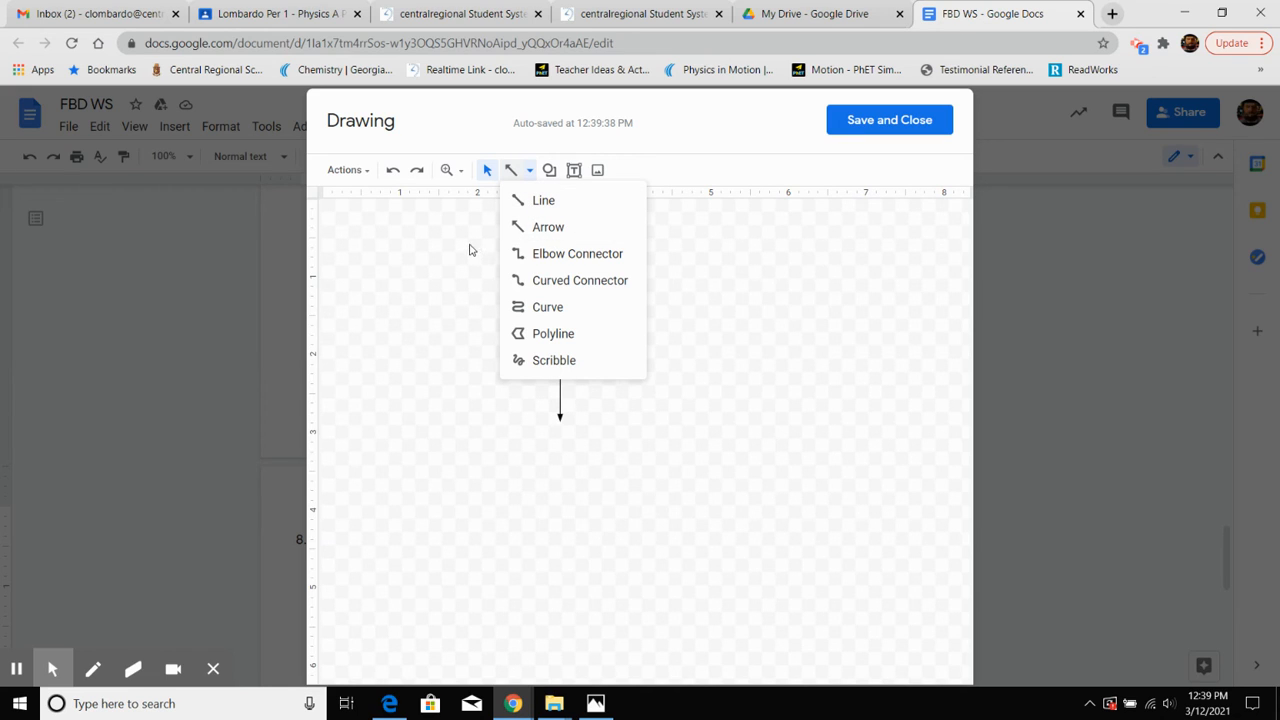
click(737, 234)
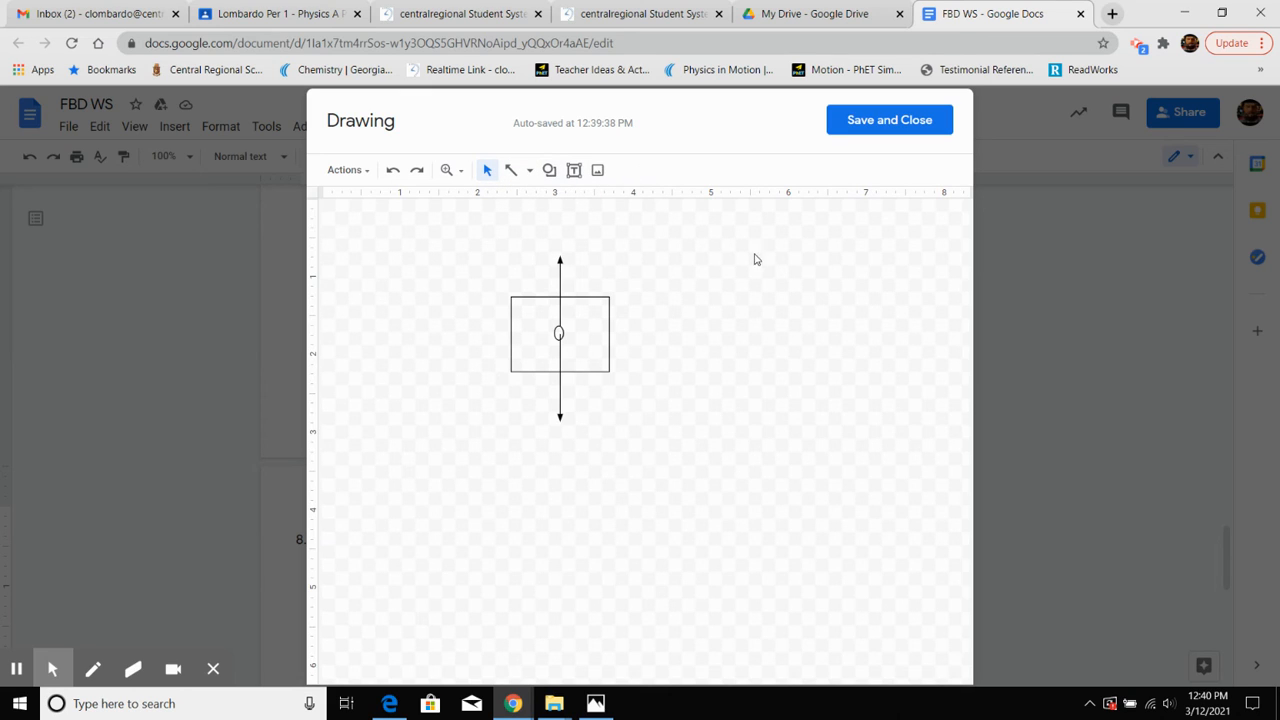
drag(754, 254, 777, 304)
Try to mark the upward and downward arrows with freehand tick marks using the Scribble tool
click(529, 170)
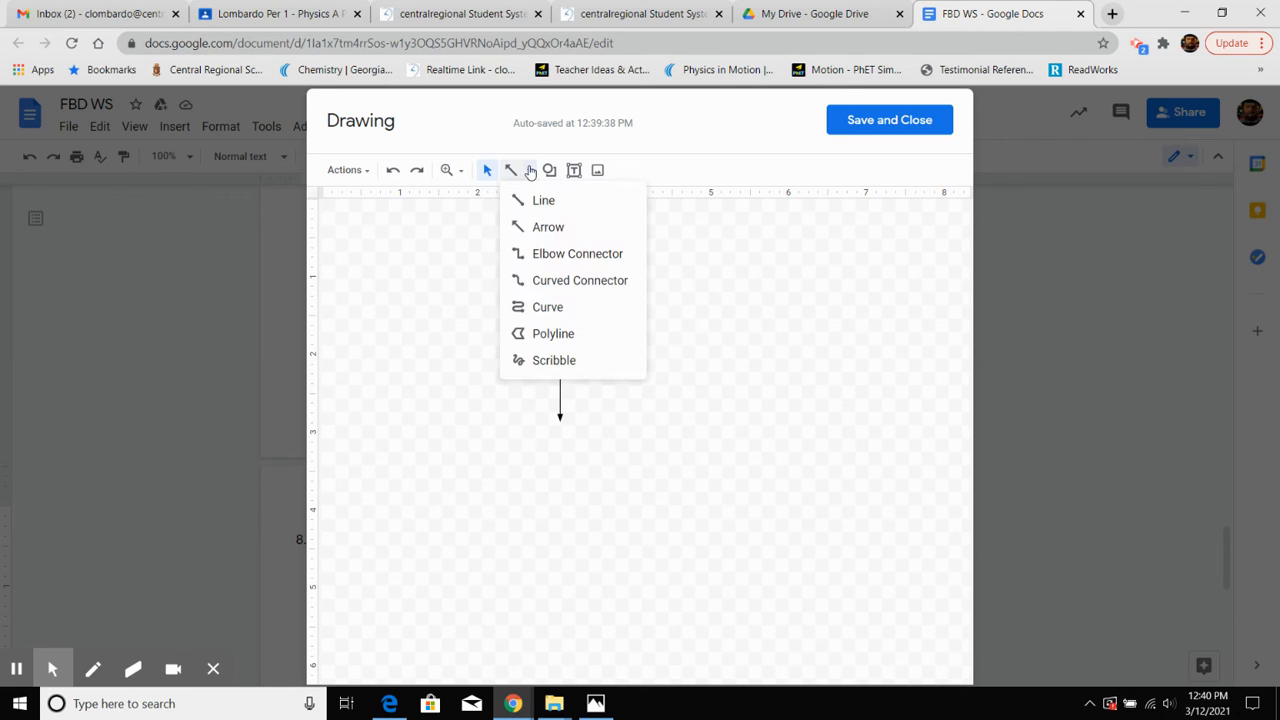
click(553, 360)
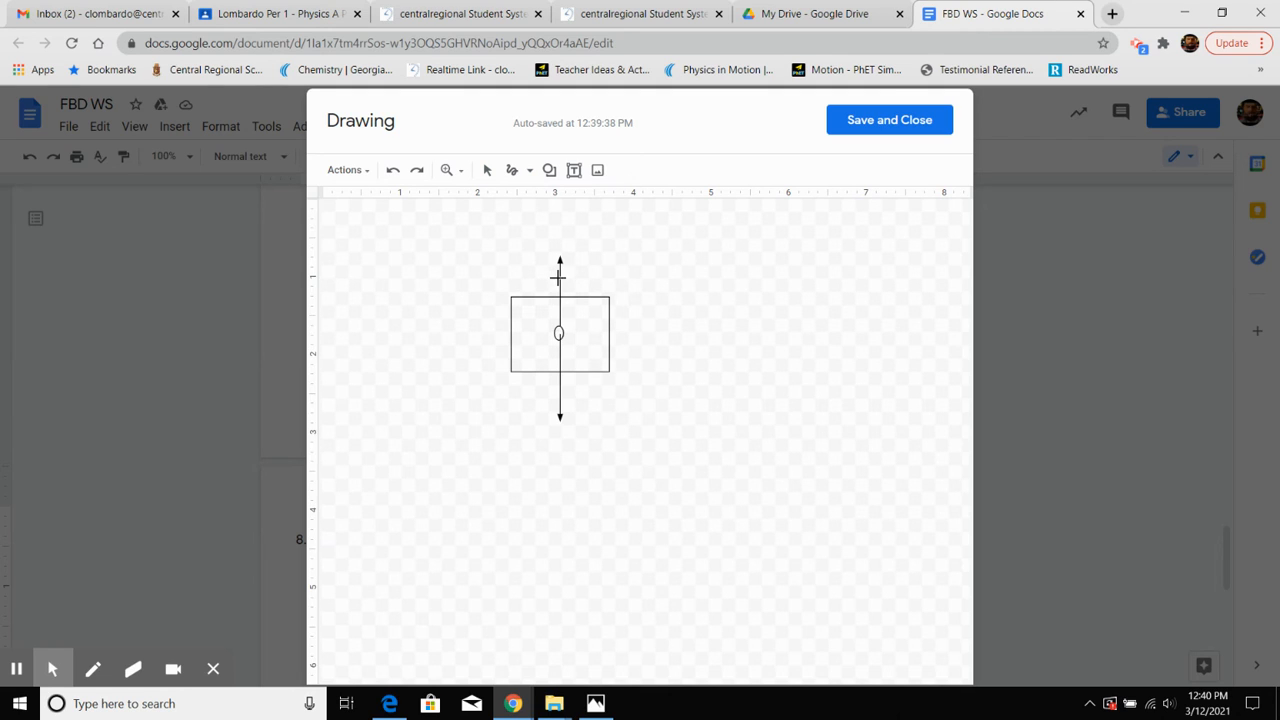
drag(559, 277, 576, 281)
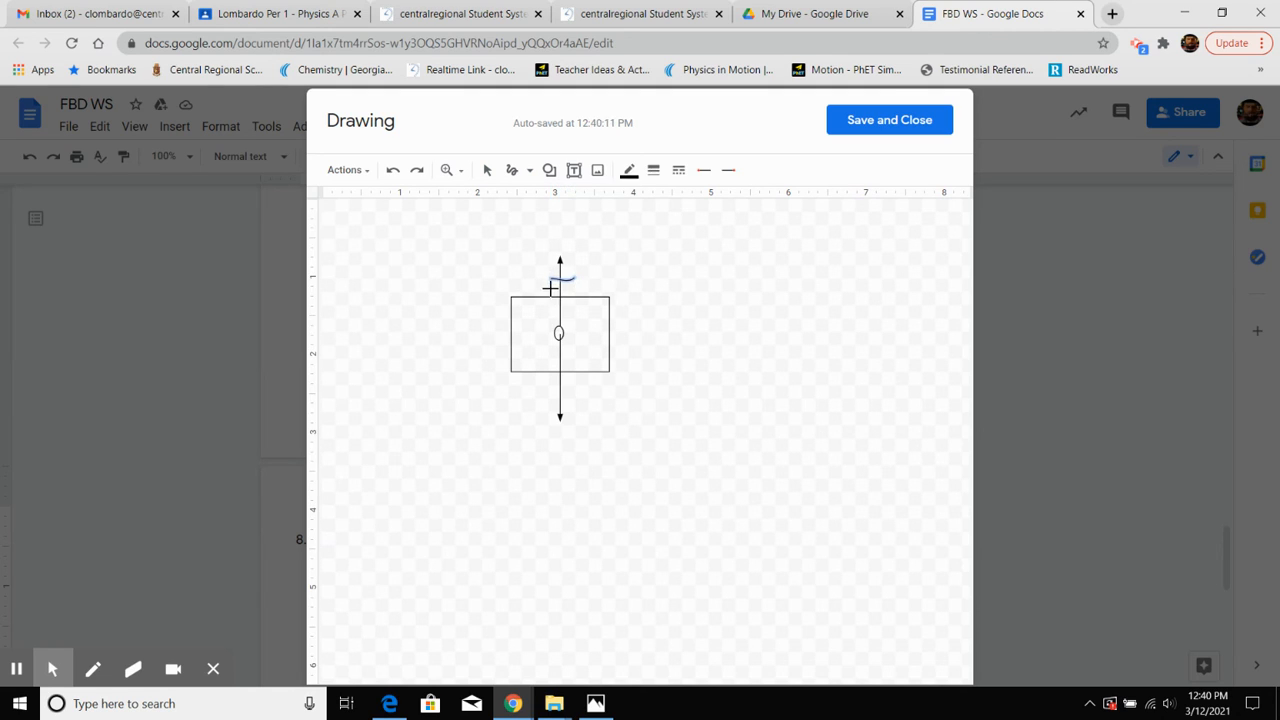
click(393, 170)
drag(551, 273, 571, 280)
drag(551, 384, 575, 384)
drag(554, 391, 584, 395)
Undo the freehand tick marks, keeping the upward arrow in the drawing
click(391, 171)
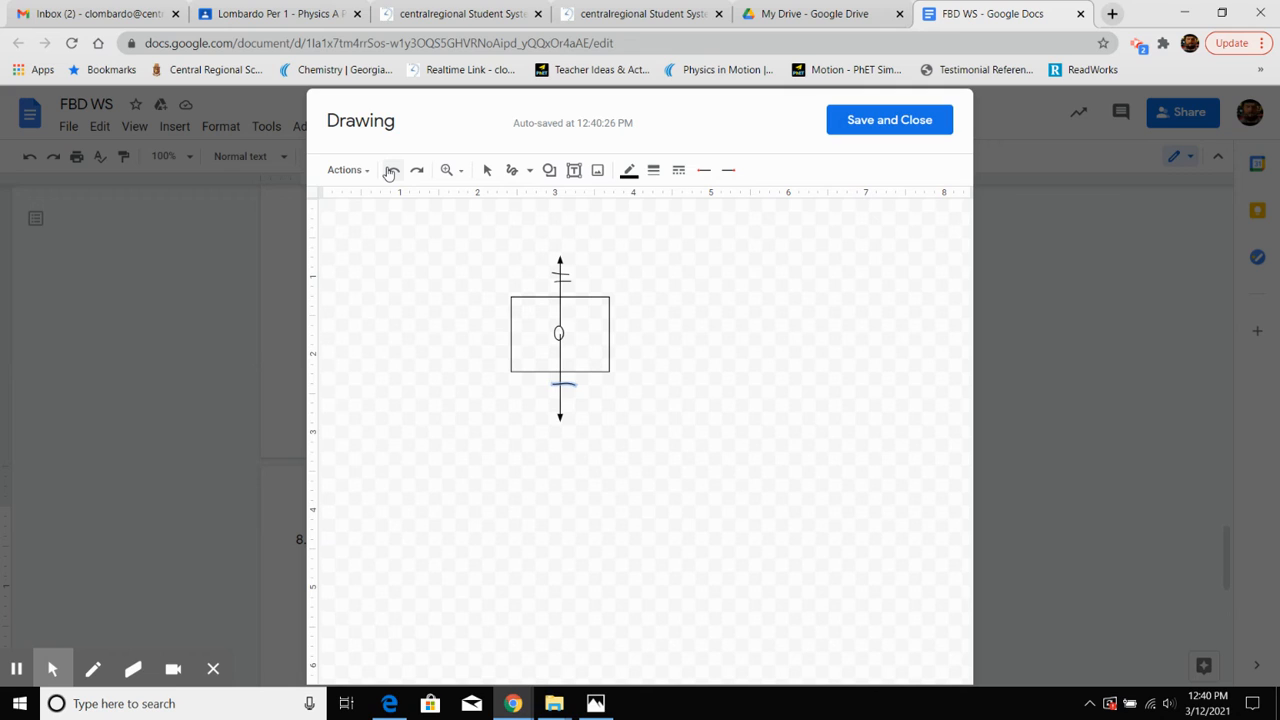
click(391, 171)
click(391, 171)
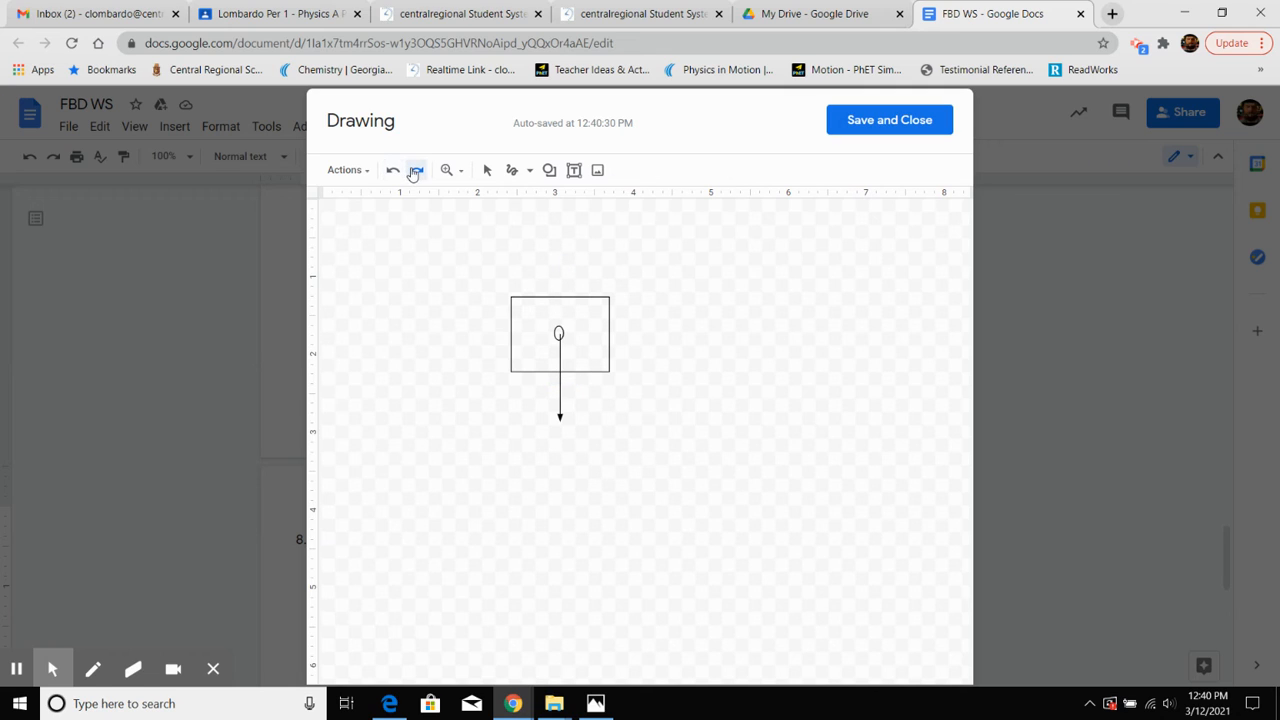
click(414, 172)
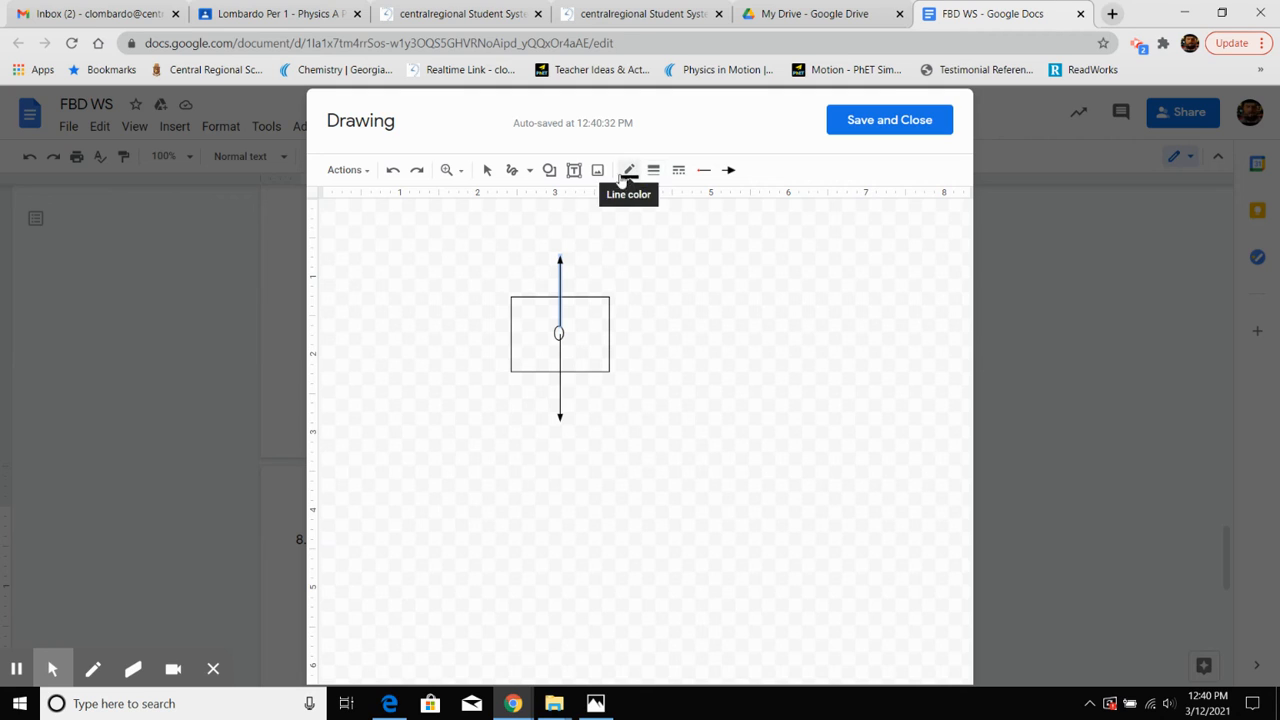
Try to draw a straight tick line across the upward arrow and undo each attempt
click(530, 171)
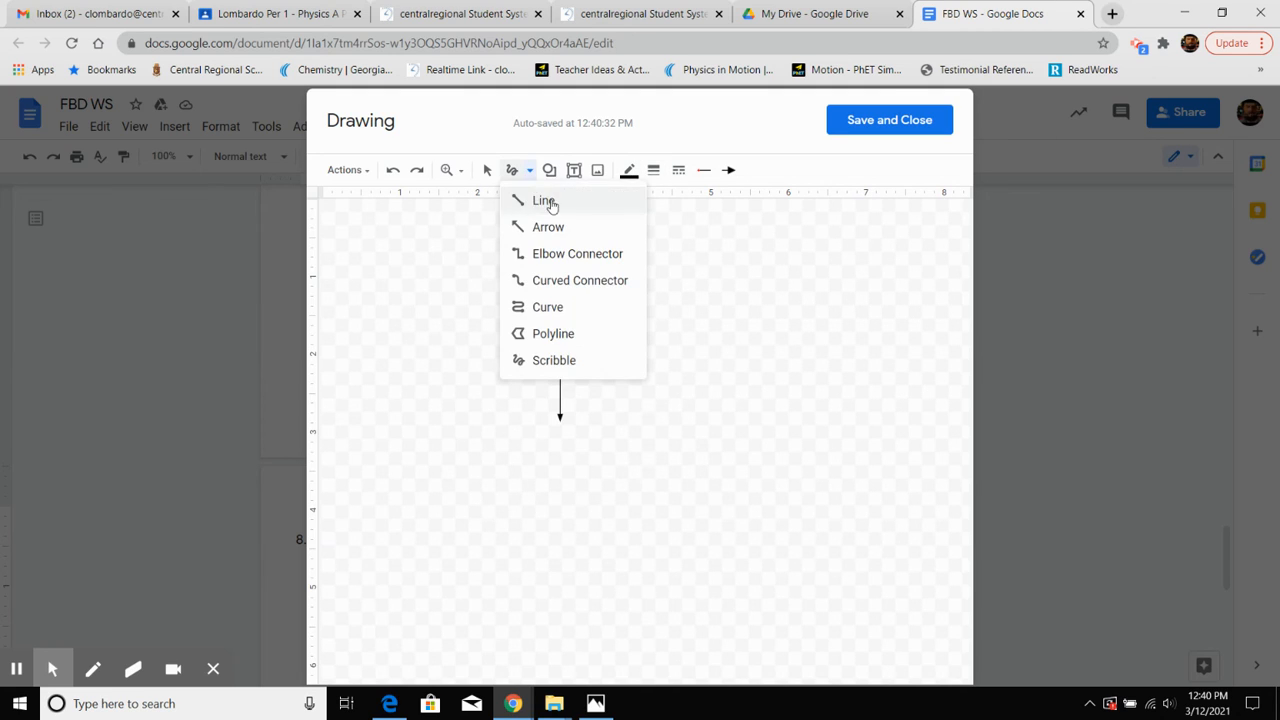
click(546, 201)
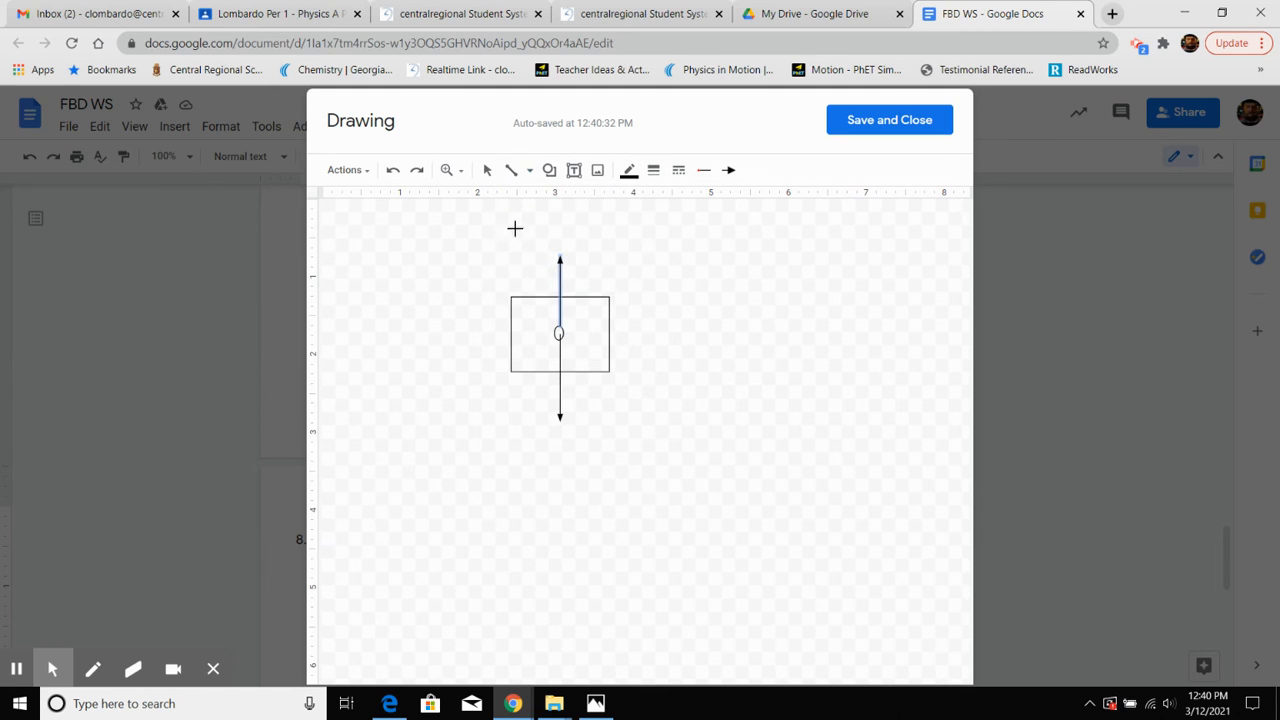
drag(548, 274, 574, 274)
click(390, 170)
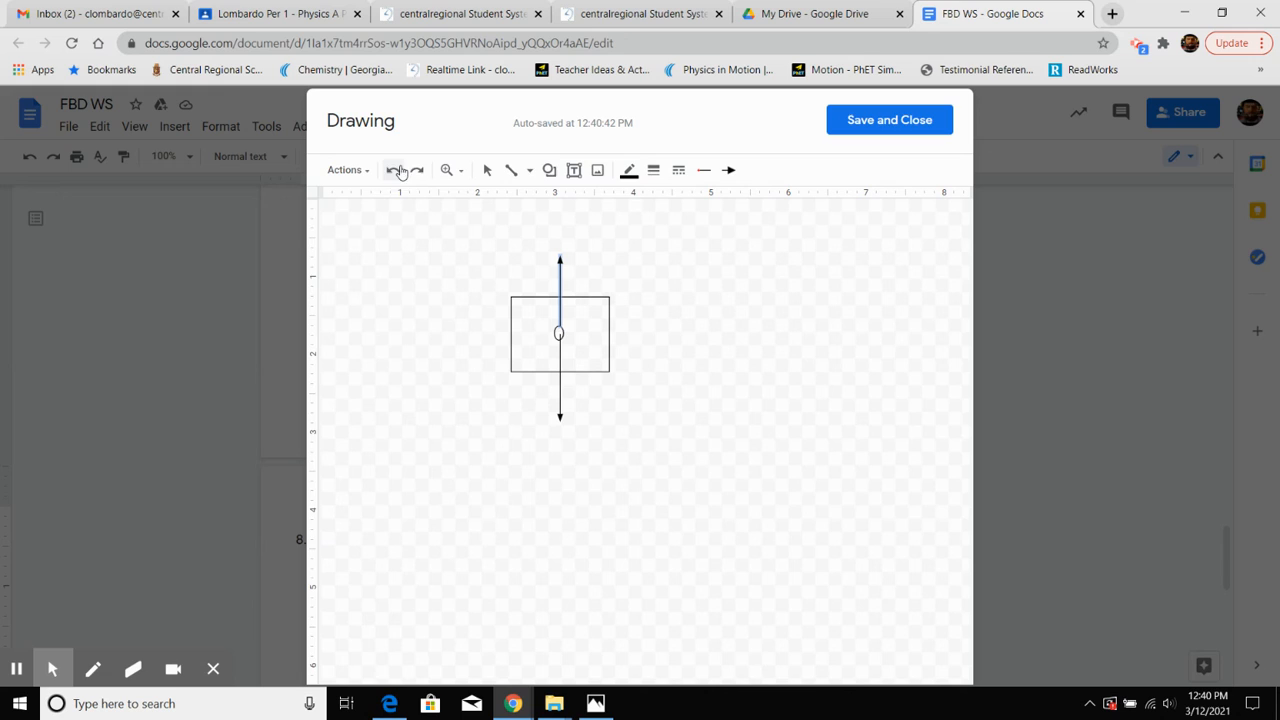
click(487, 170)
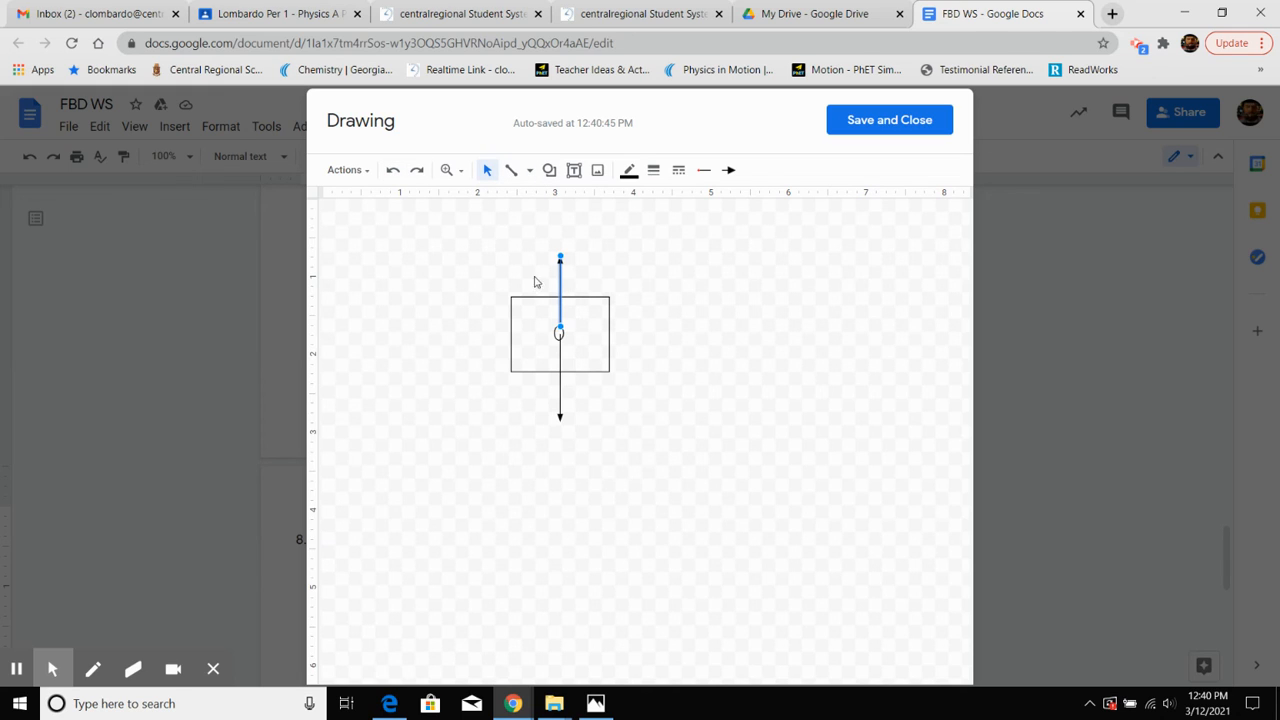
click(511, 170)
drag(541, 273, 577, 274)
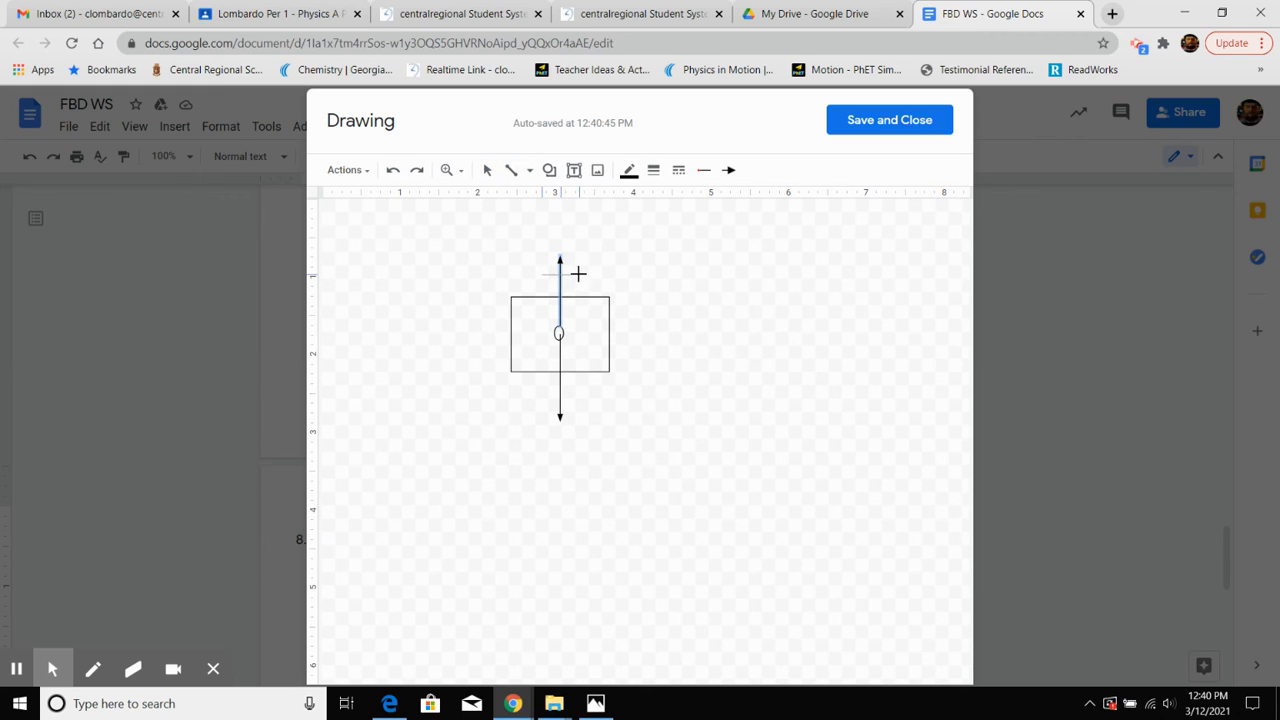
click(393, 170)
Draw two short horizontal tick lines across the upward arrow and two matching ones across the downward arrow
click(533, 172)
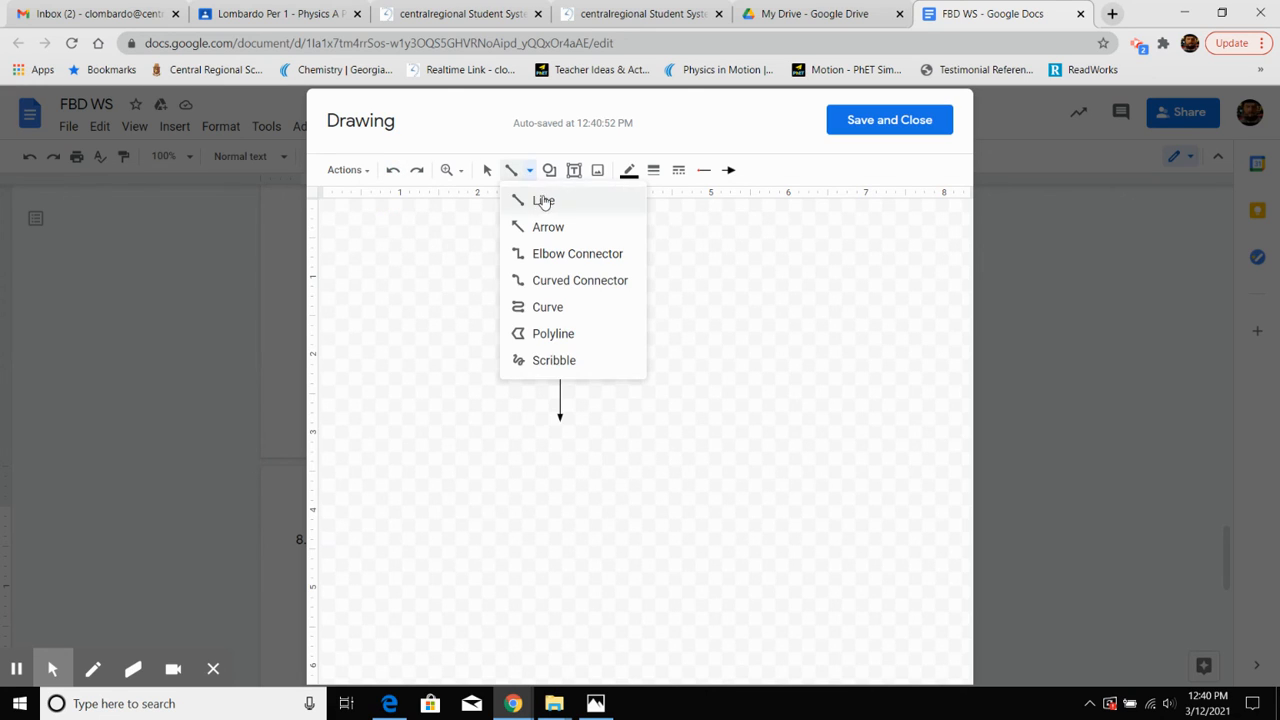
click(543, 200)
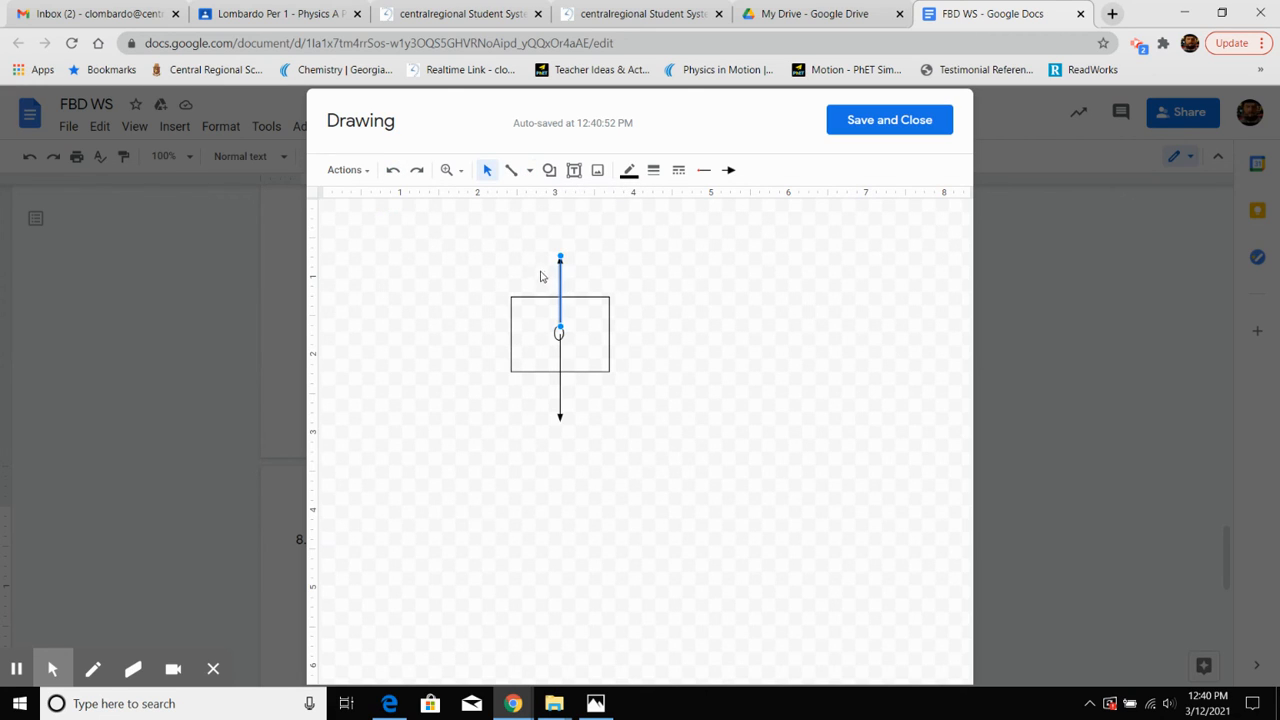
click(511, 170)
click(487, 170)
click(470, 236)
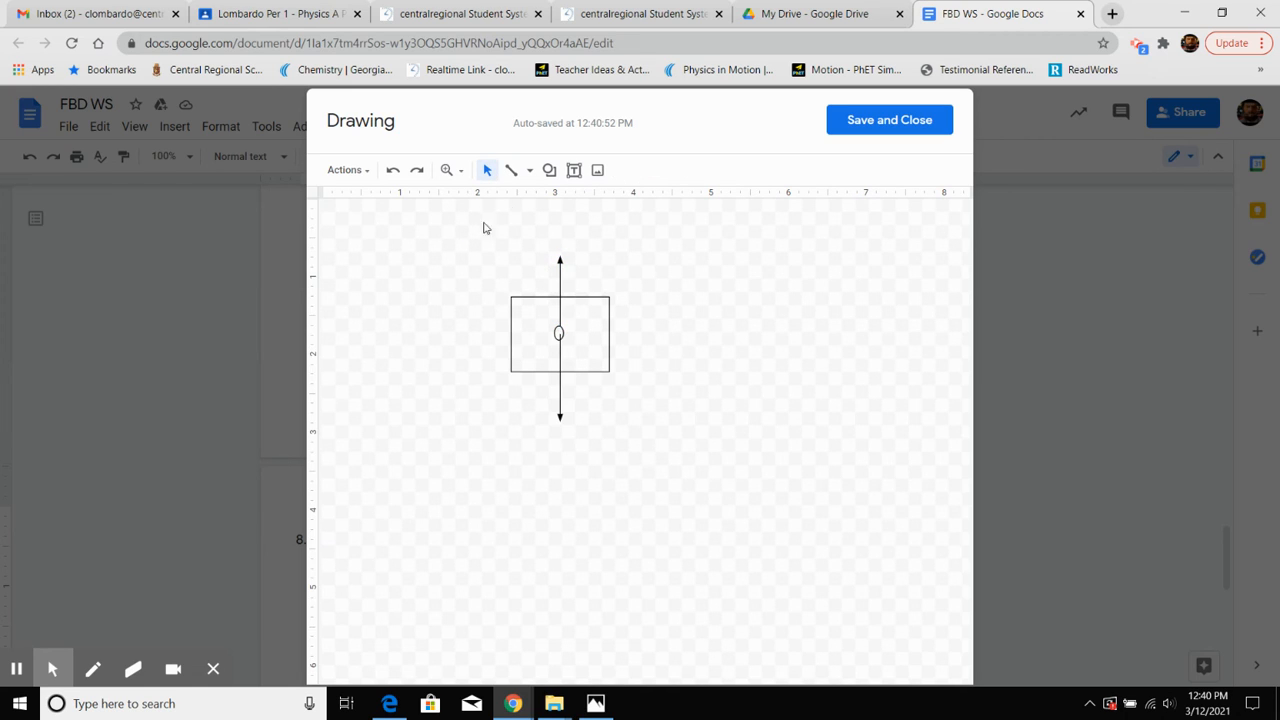
click(529, 170)
click(540, 200)
drag(550, 277, 572, 284)
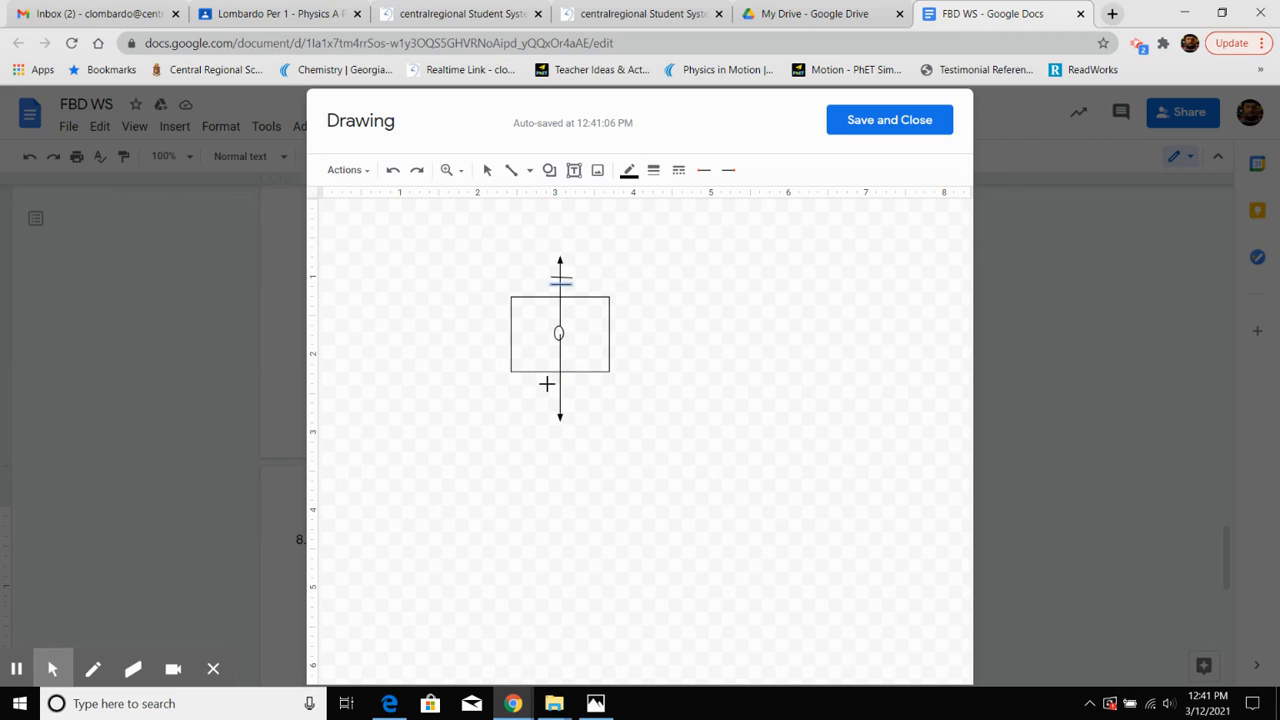
drag(549, 383, 571, 393)
click(487, 170)
click(685, 315)
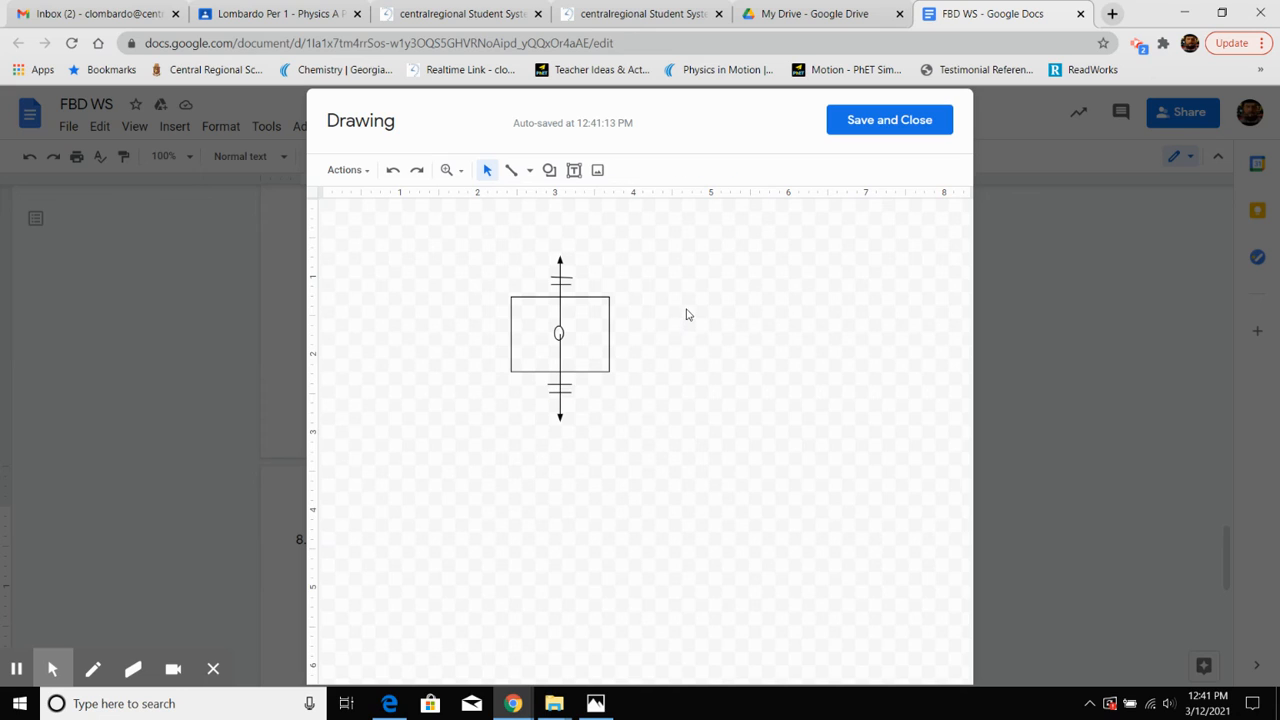
Add a text label "Fg" with a subscript g beside the downward arrow
click(574, 170)
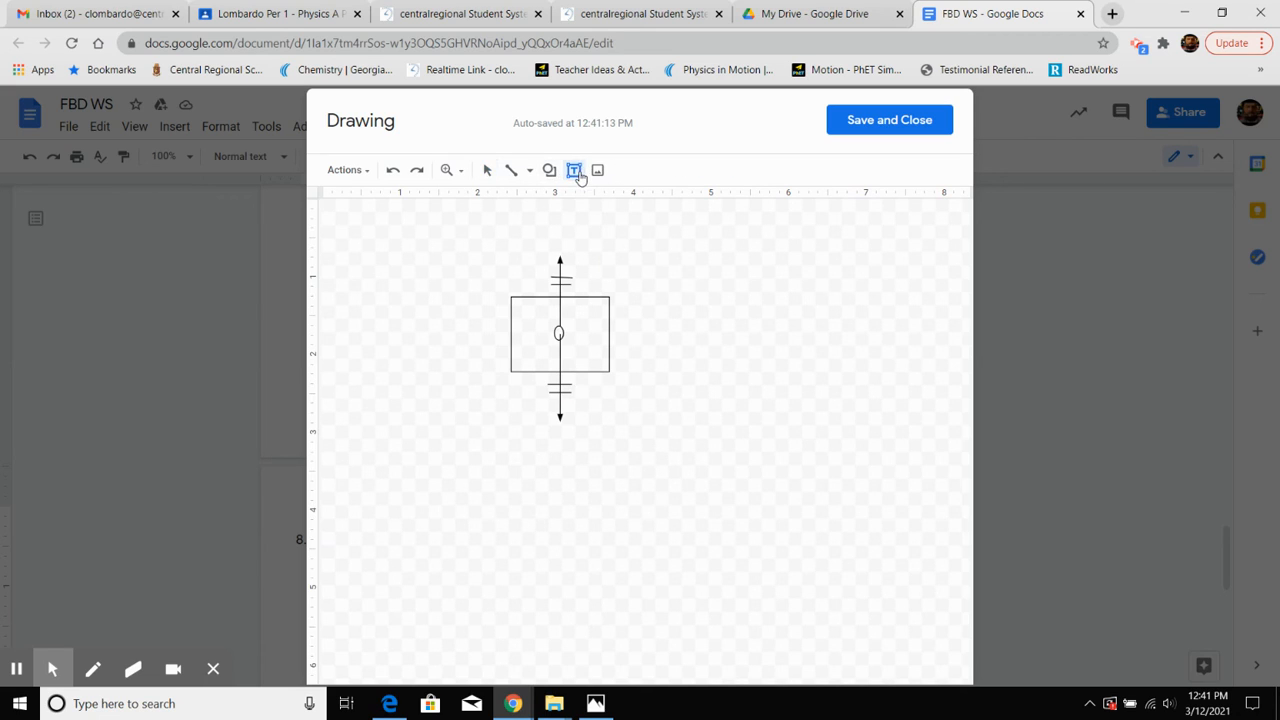
click(594, 400)
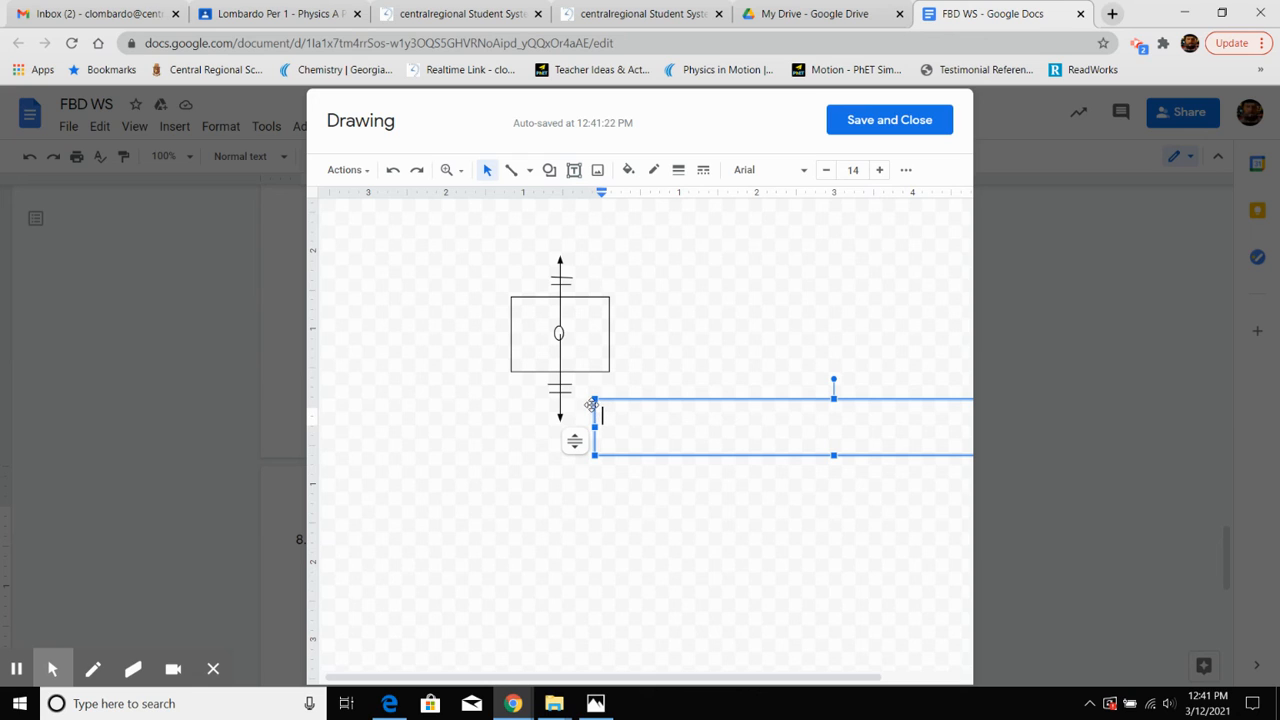
text(F)
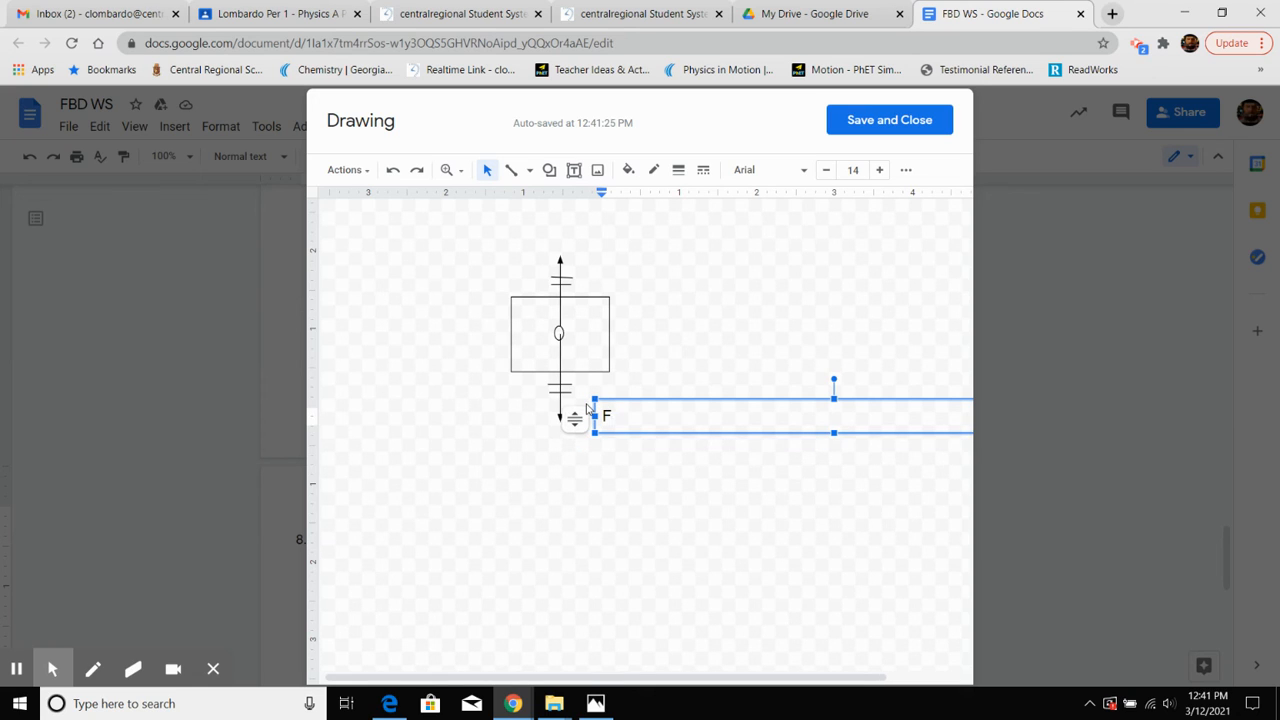
text(g)
click(643, 247)
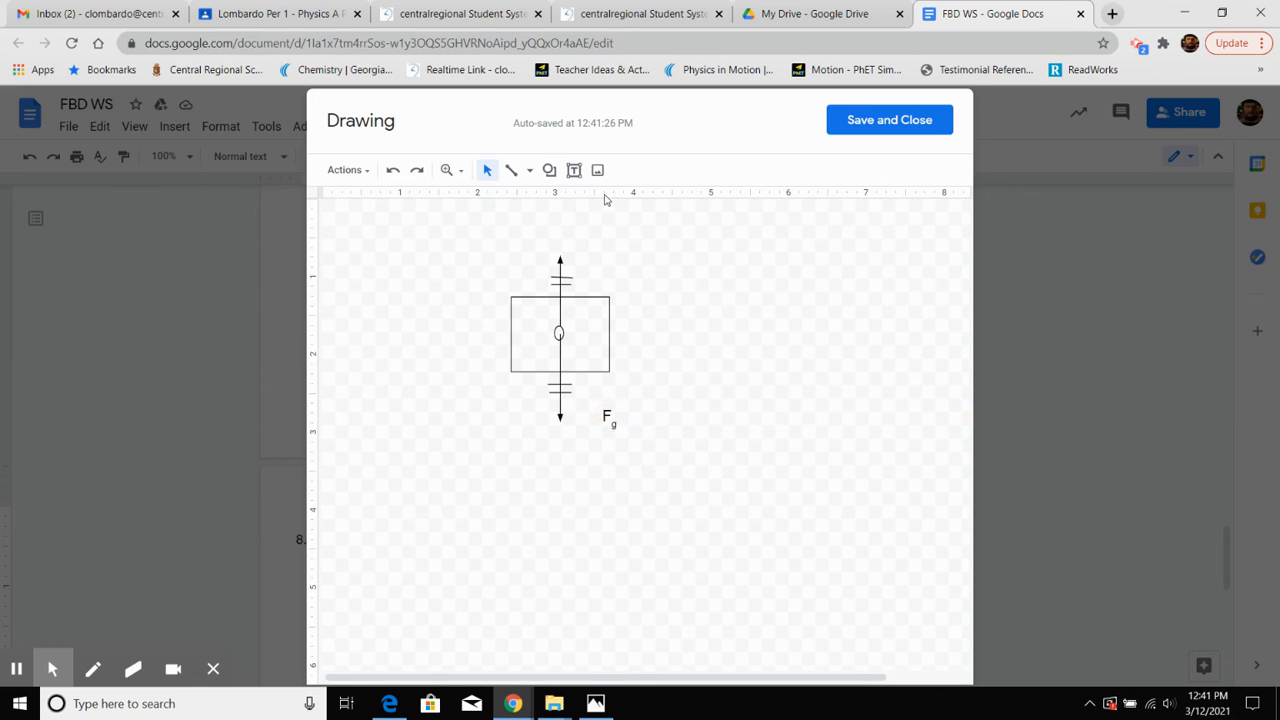
Add a text label "Fair" with "air" as subscript beside the upward arrow's tip
click(578, 170)
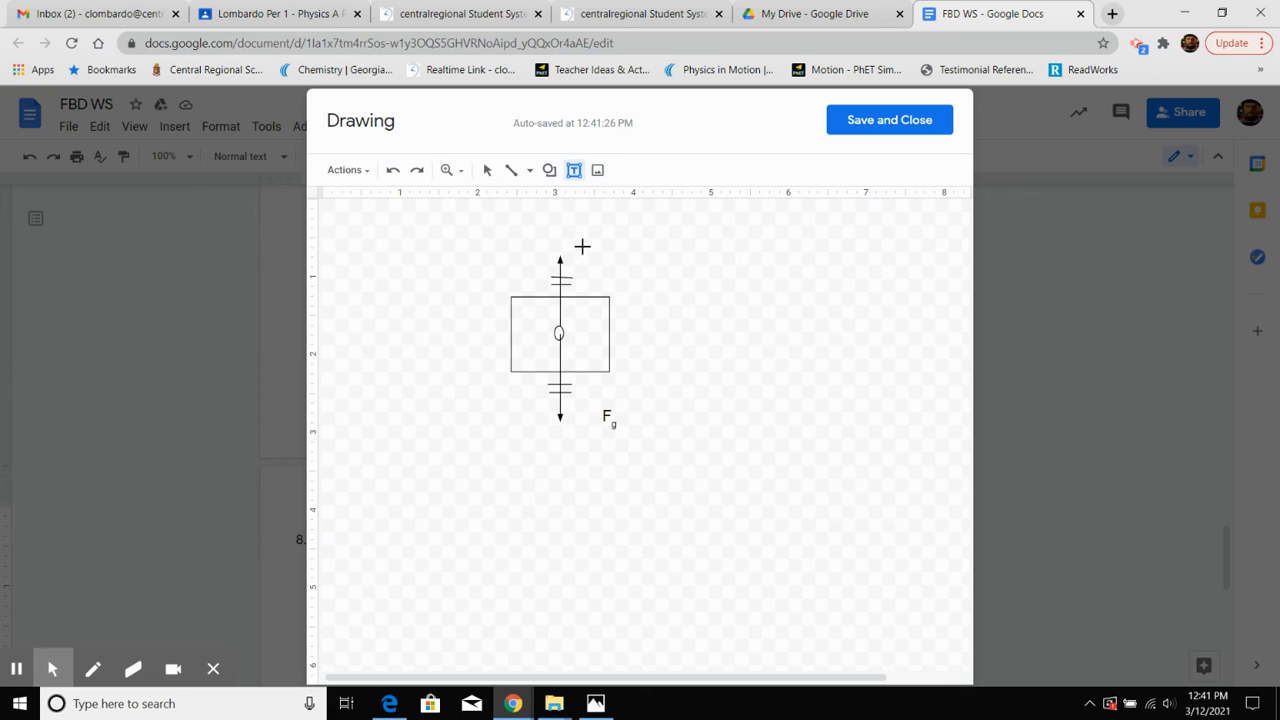
drag(582, 248, 683, 270)
text(Fai)
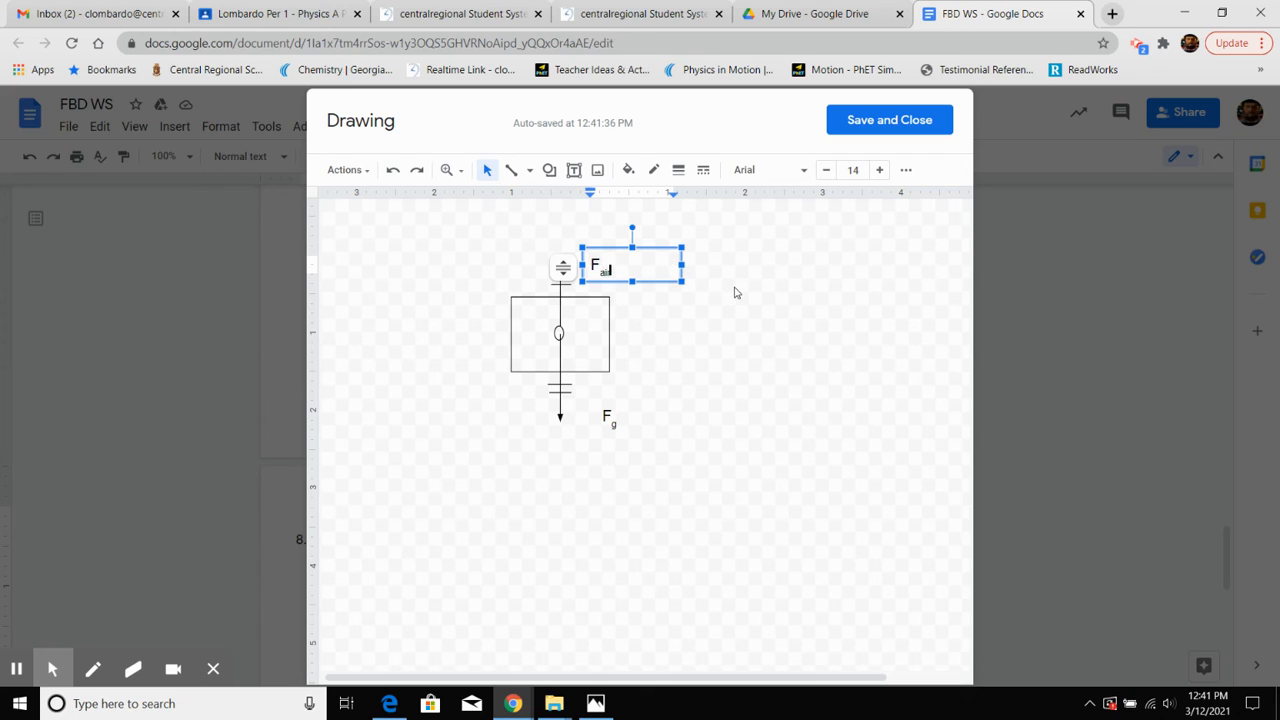
click(645, 337)
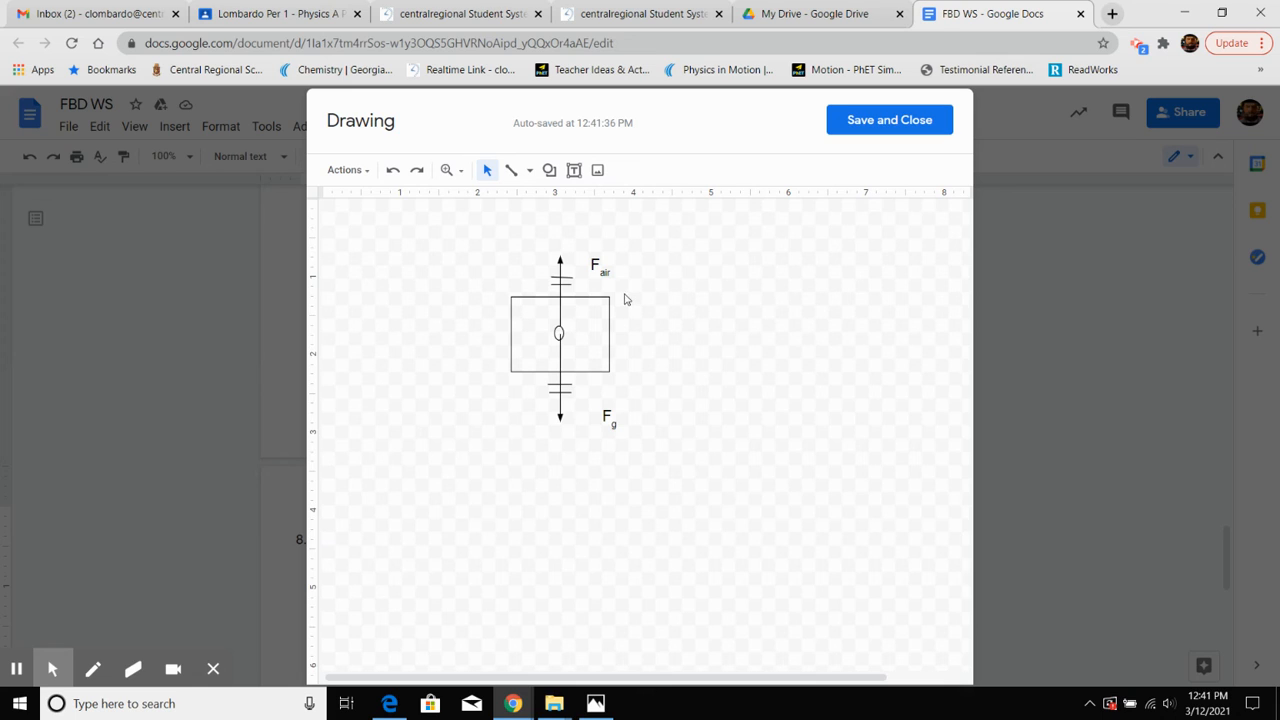
Save the skydiver drawing into the document under question 8
click(852, 128)
scroll(720, 444, down, 1)
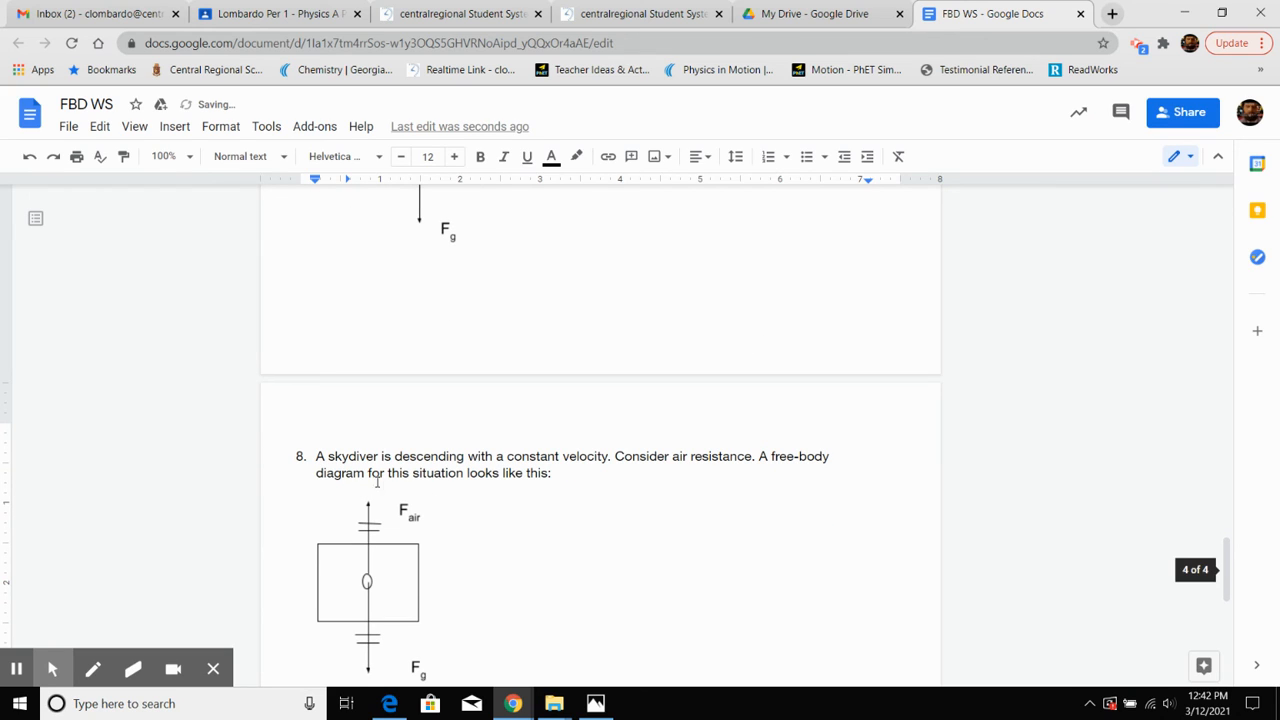
scroll(481, 431, down, 1)
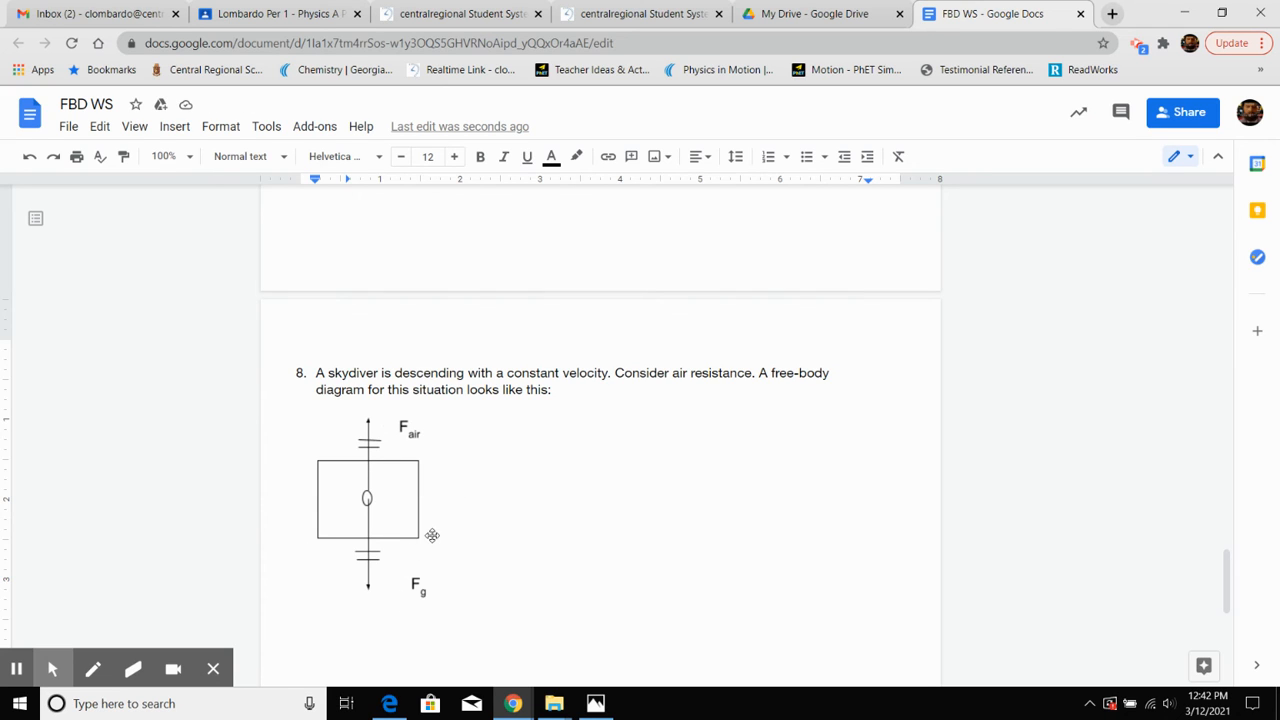
Delete the blank lines between the question 8 diagram and question 9
scroll(429, 537, down, 3)
click(390, 420)
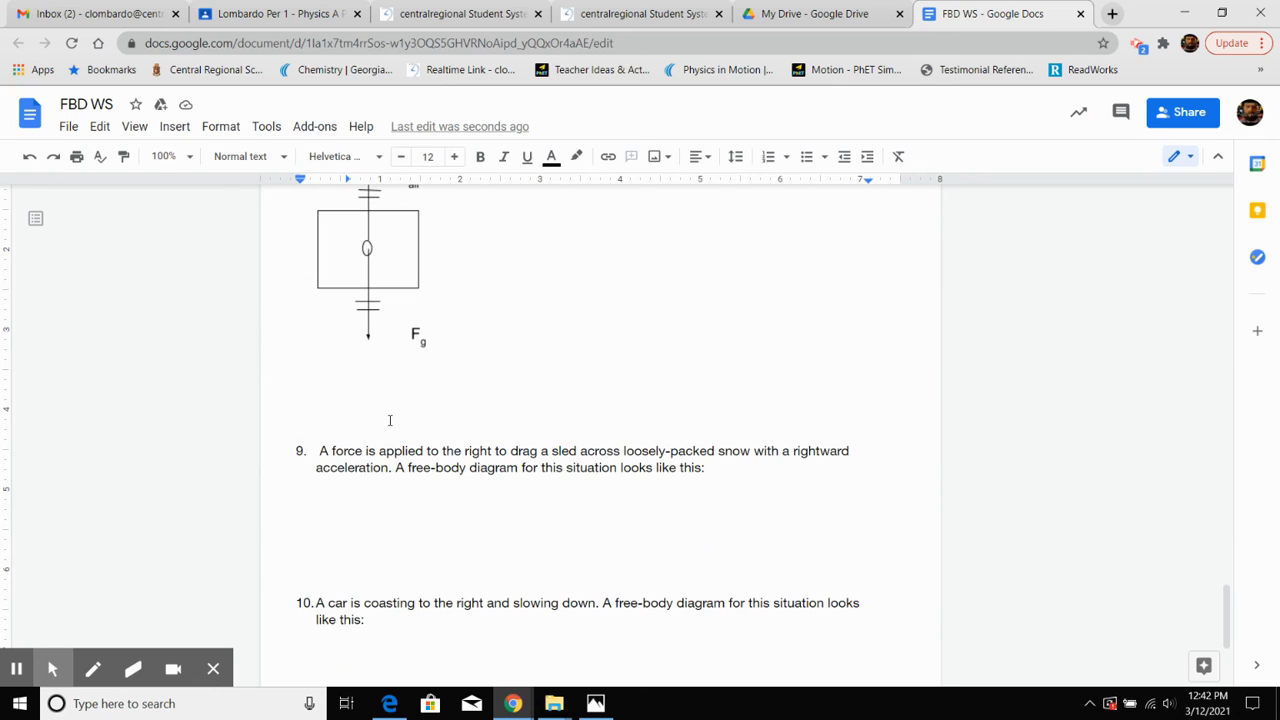
key(BackSpace)
key(BackSpace)
key(BackSpace)
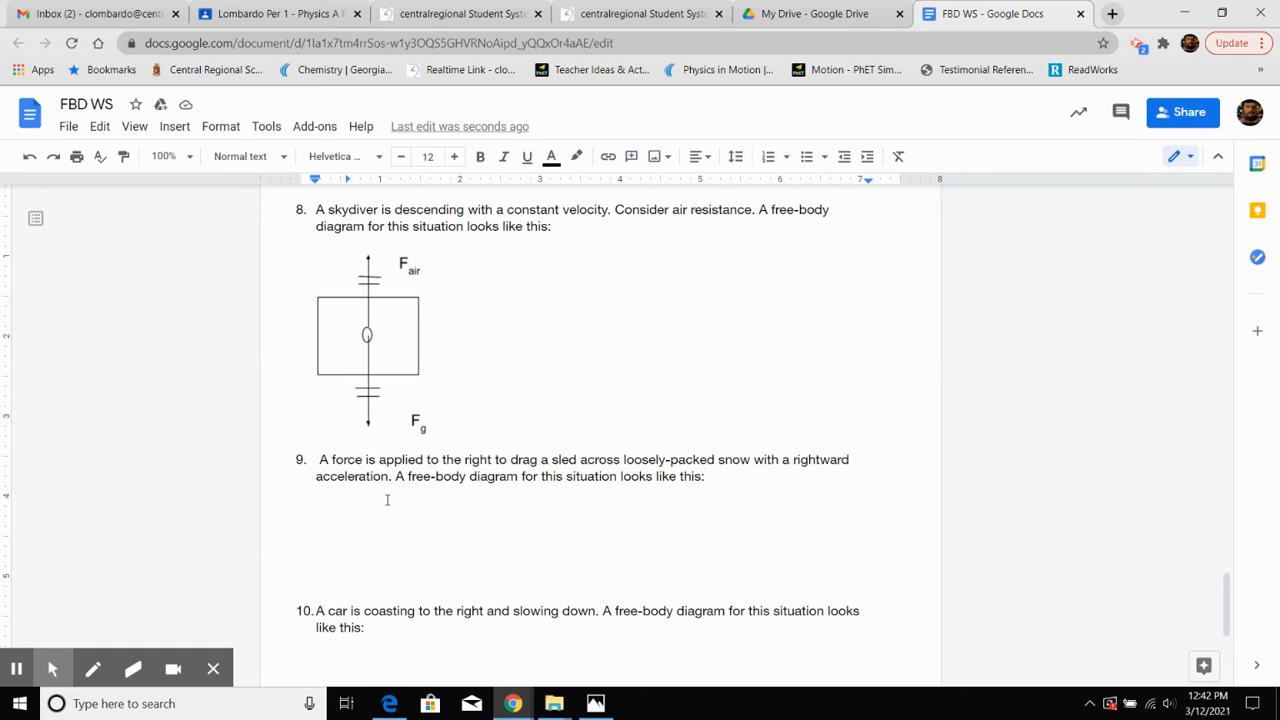
Start a new embedded drawing on the blank line below question 9
click(357, 494)
click(66, 130)
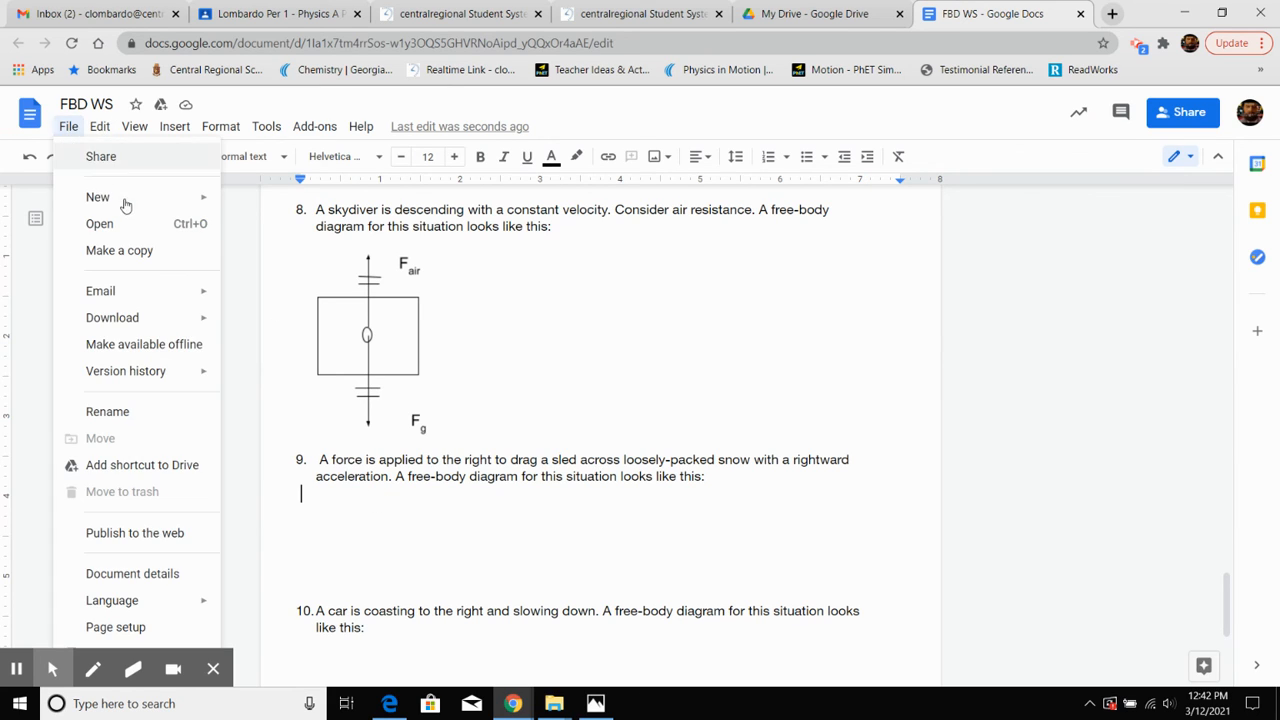
mouse_move(129, 206)
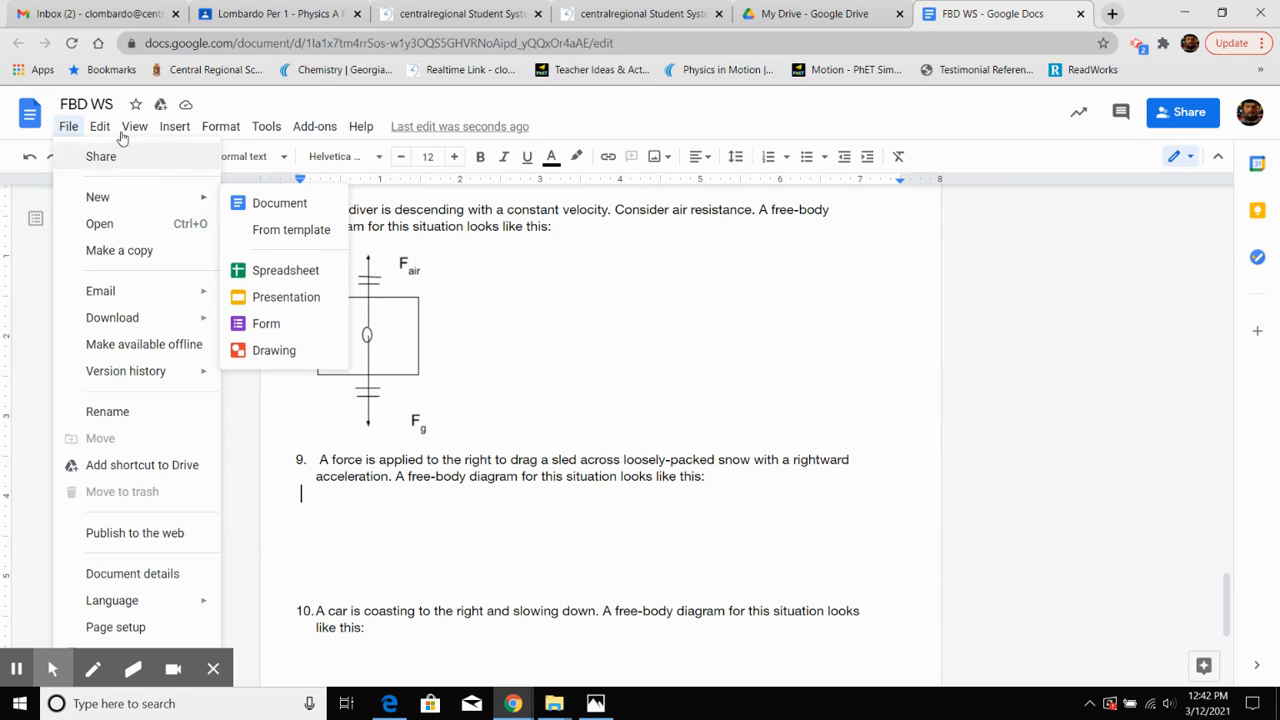
mouse_move(168, 130)
mouse_move(274, 214)
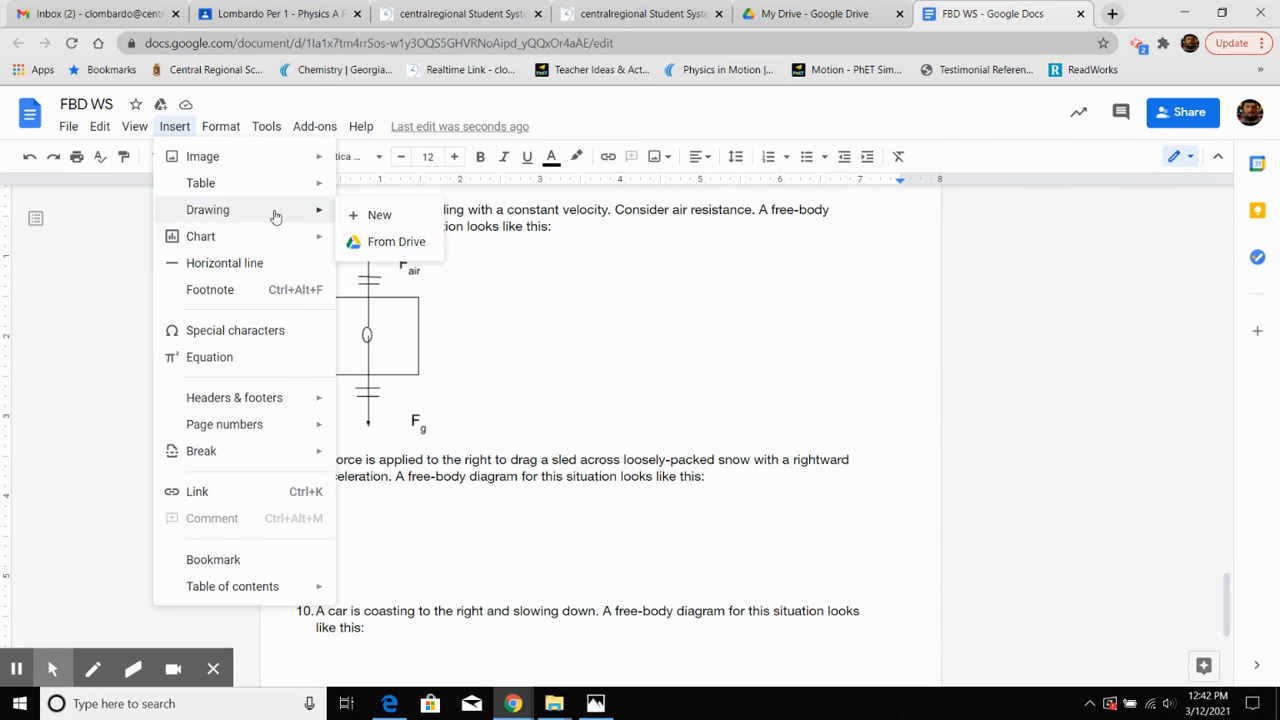
click(372, 214)
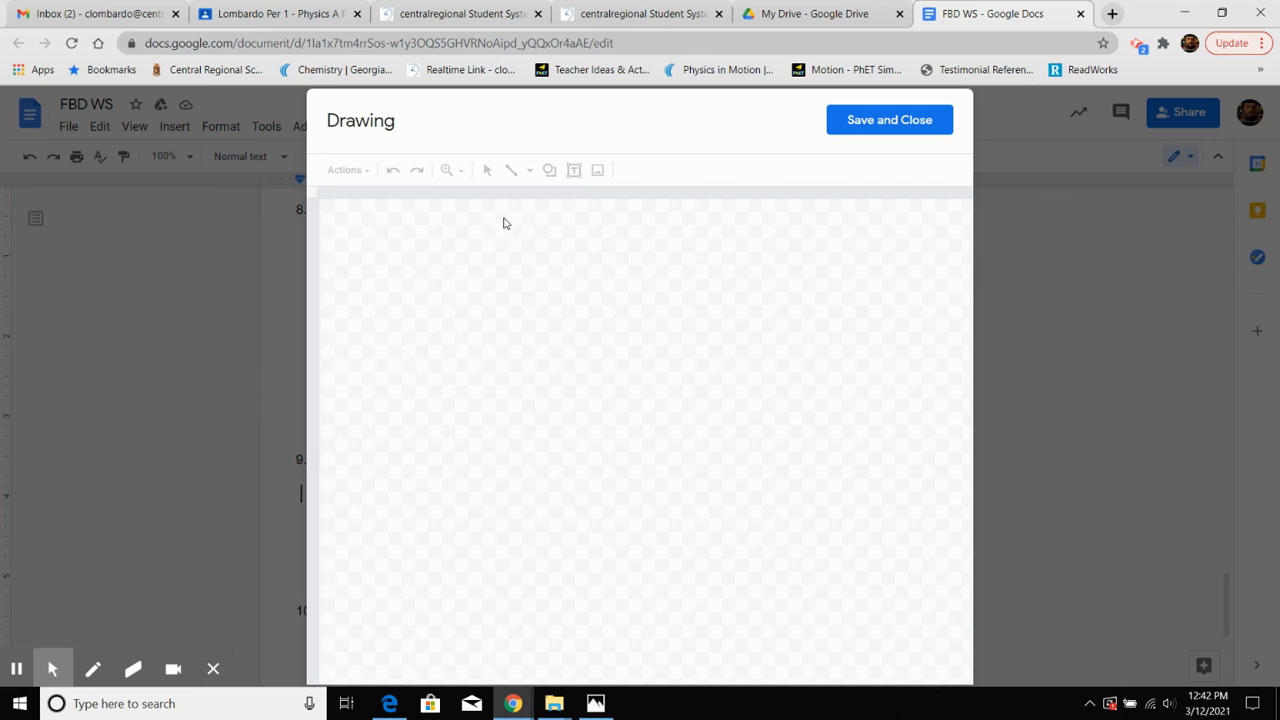
Draw a rectangle about 1.3 by 1.1 inches and make its fill transparent
click(549, 171)
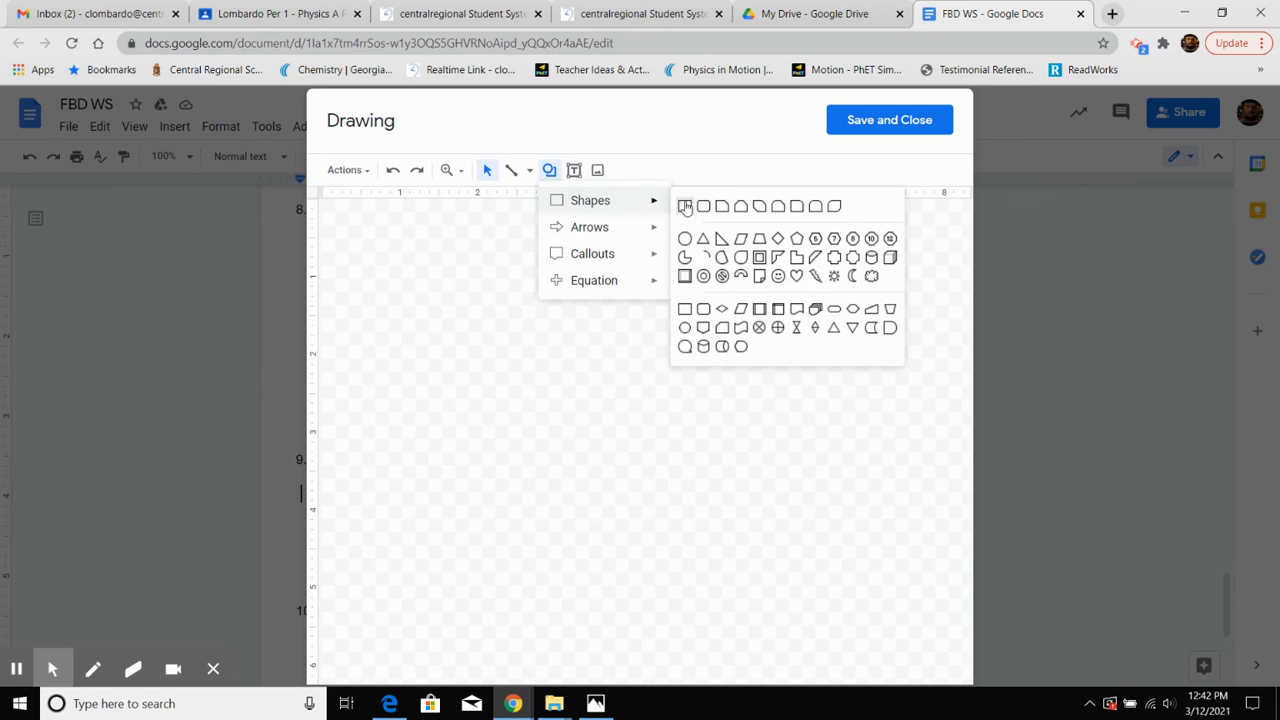
click(684, 206)
drag(500, 322, 594, 400)
click(628, 170)
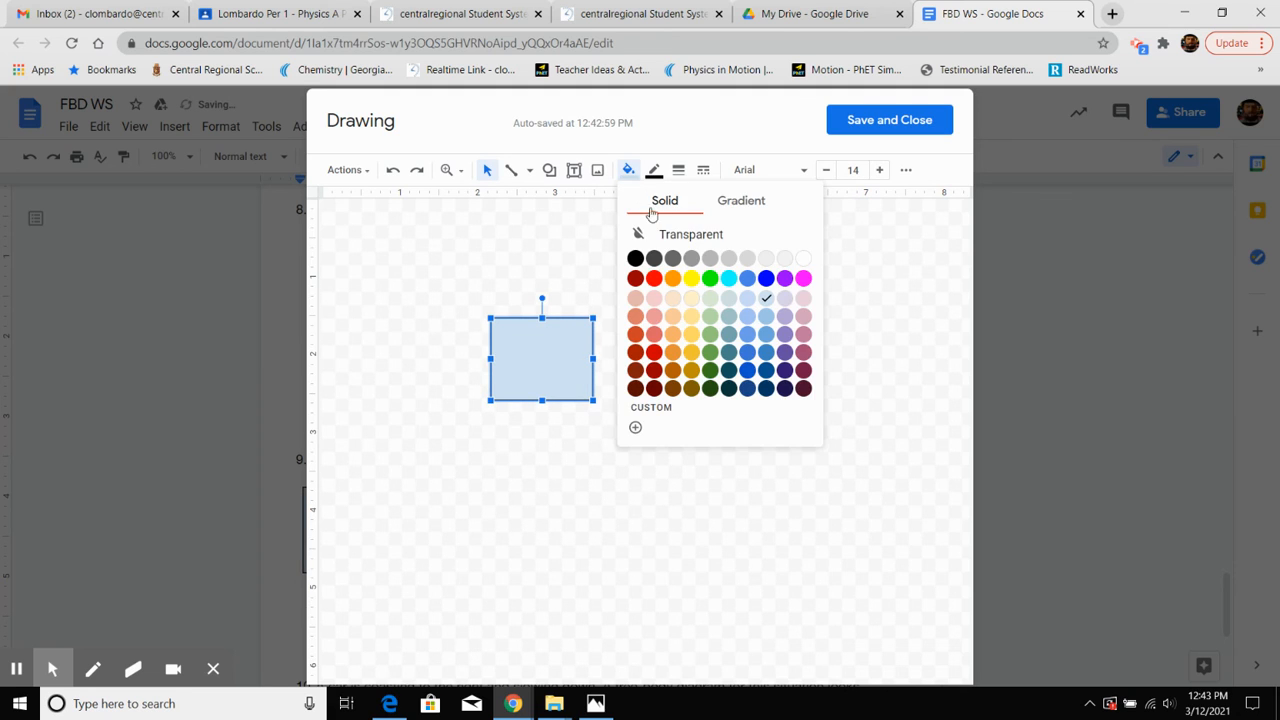
click(658, 238)
Draw a small oval about 0.25 inch wide at the centre of the rectangle
click(549, 170)
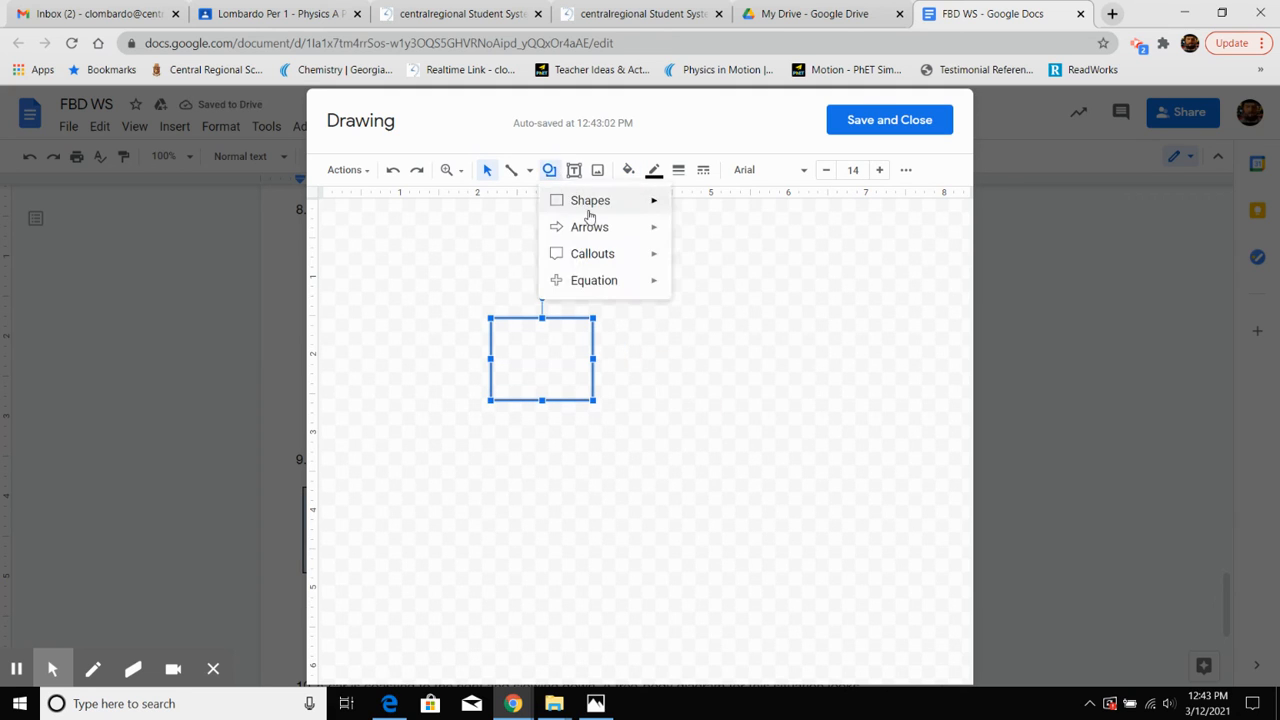
mouse_move(649, 205)
click(685, 238)
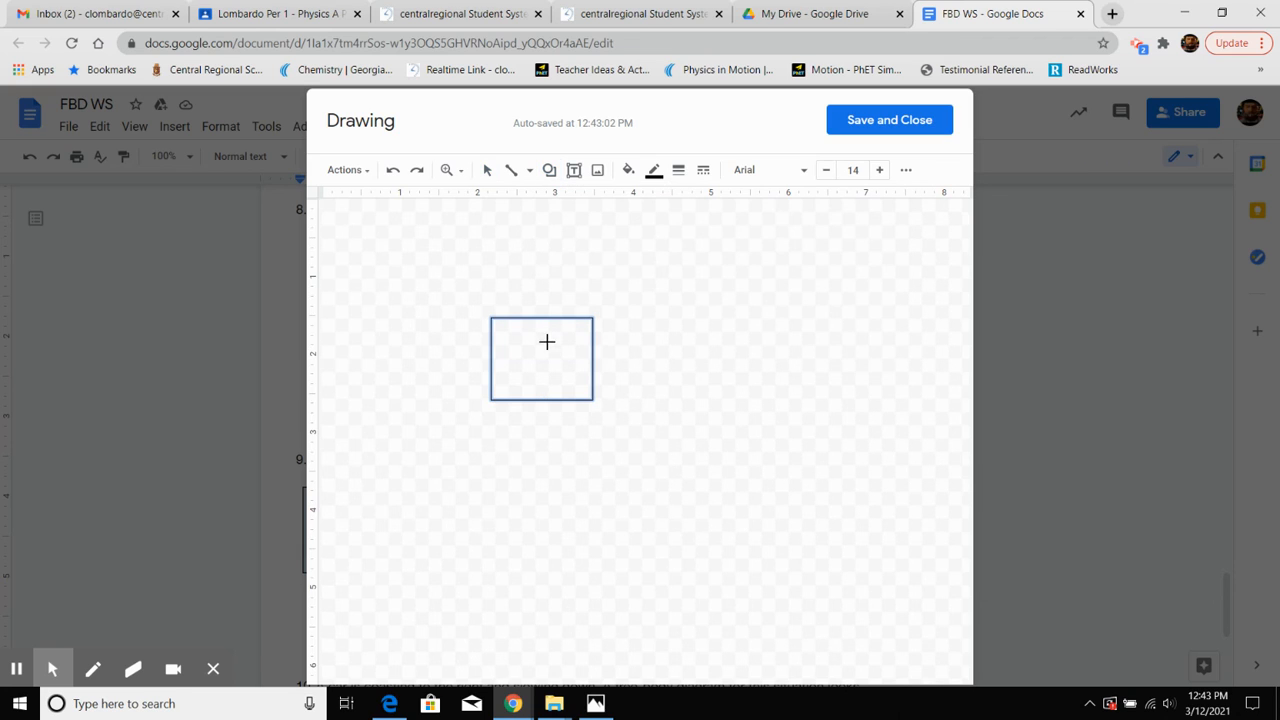
drag(530, 350, 550, 367)
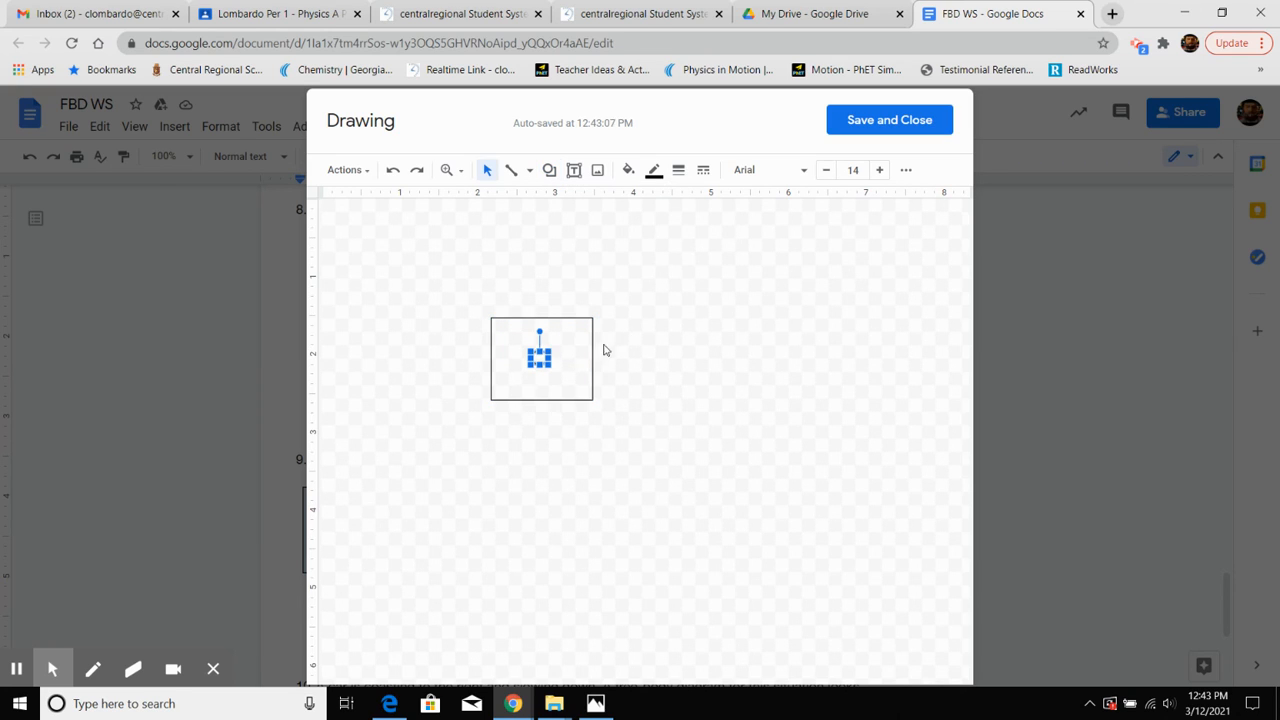
Draw a vertical downward arrow about 1.1 inches long from the oval's centre
click(514, 172)
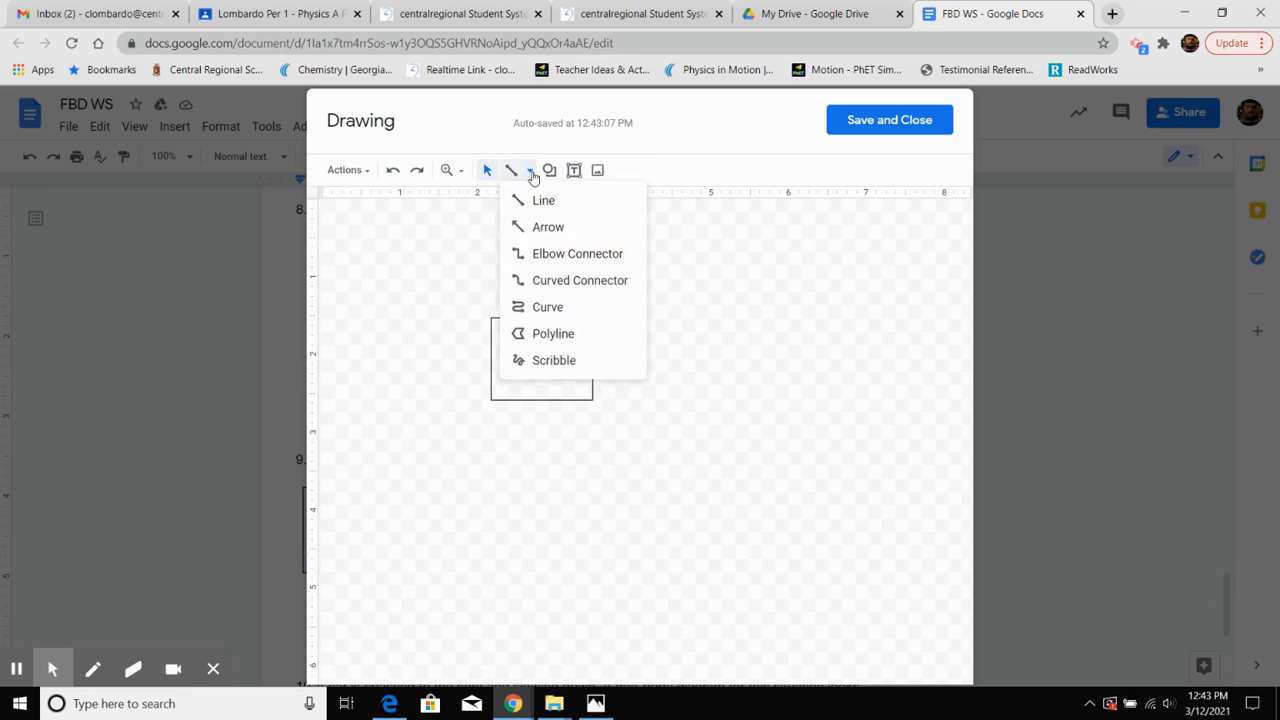
click(525, 227)
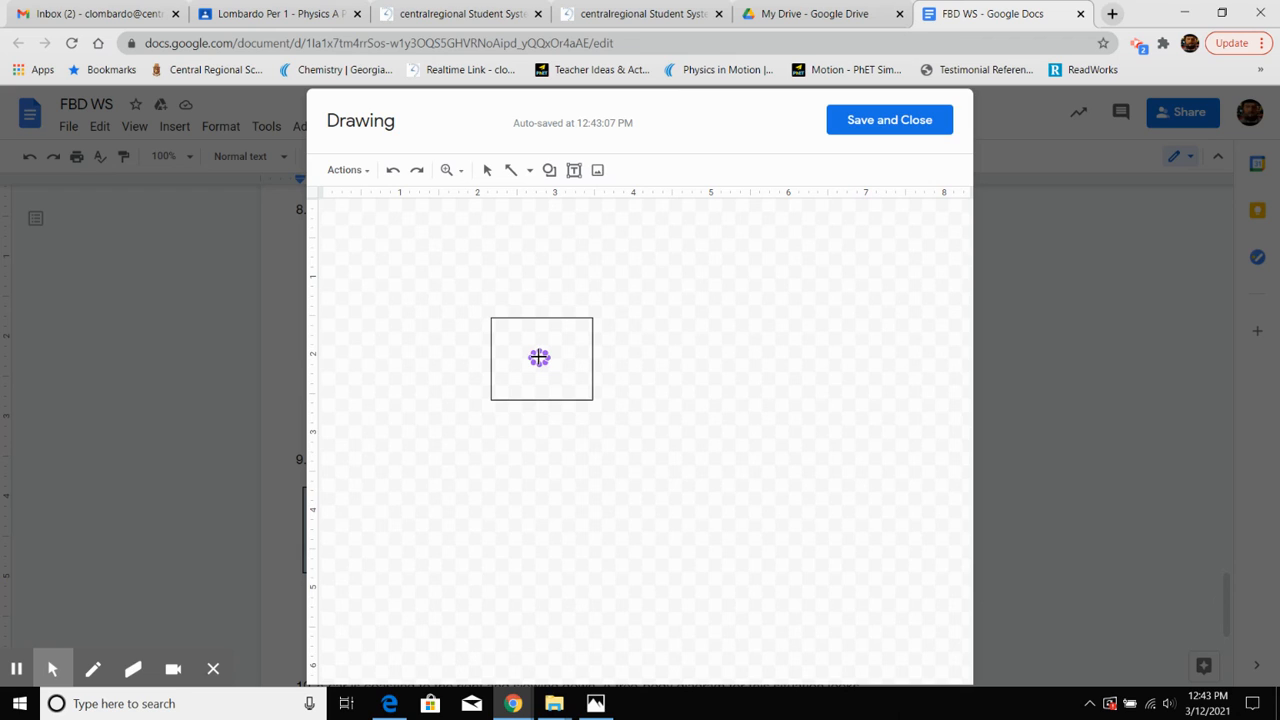
drag(539, 357, 539, 440)
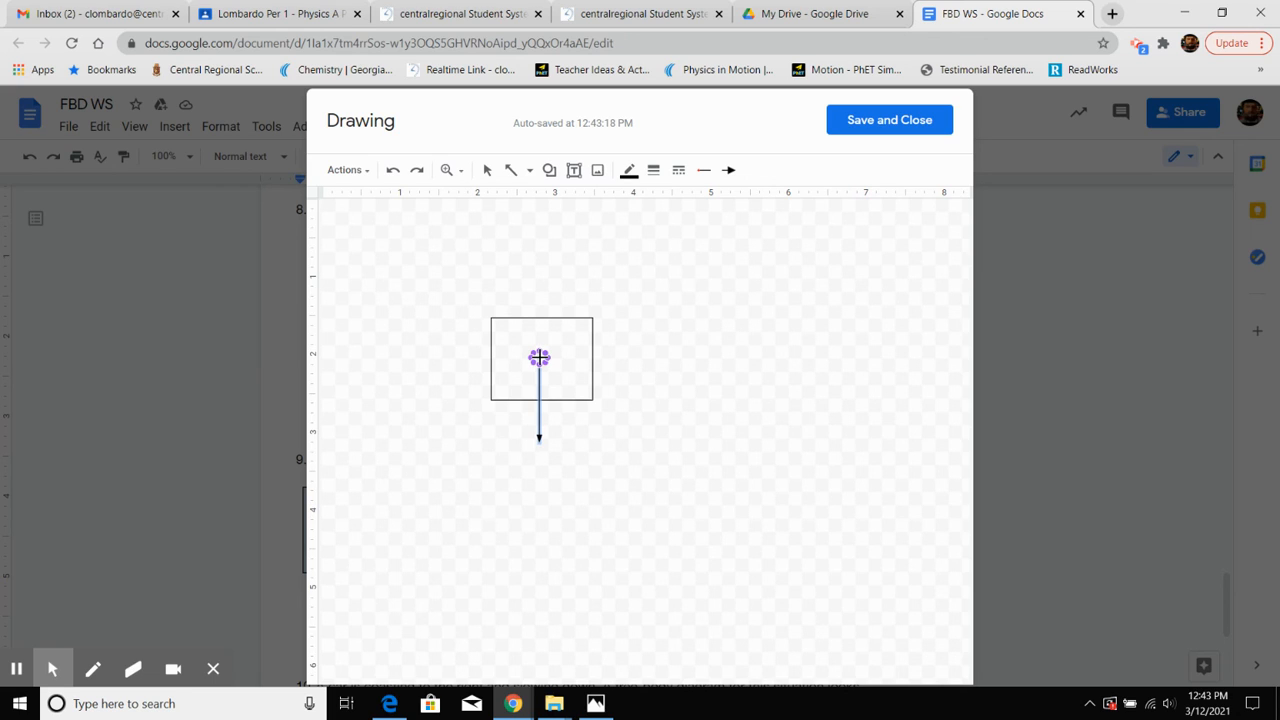
Draw an upward arrow about 0.9 inch long from the oval and align it with the downward arrow
drag(539, 357, 544, 276)
drag(544, 281, 540, 303)
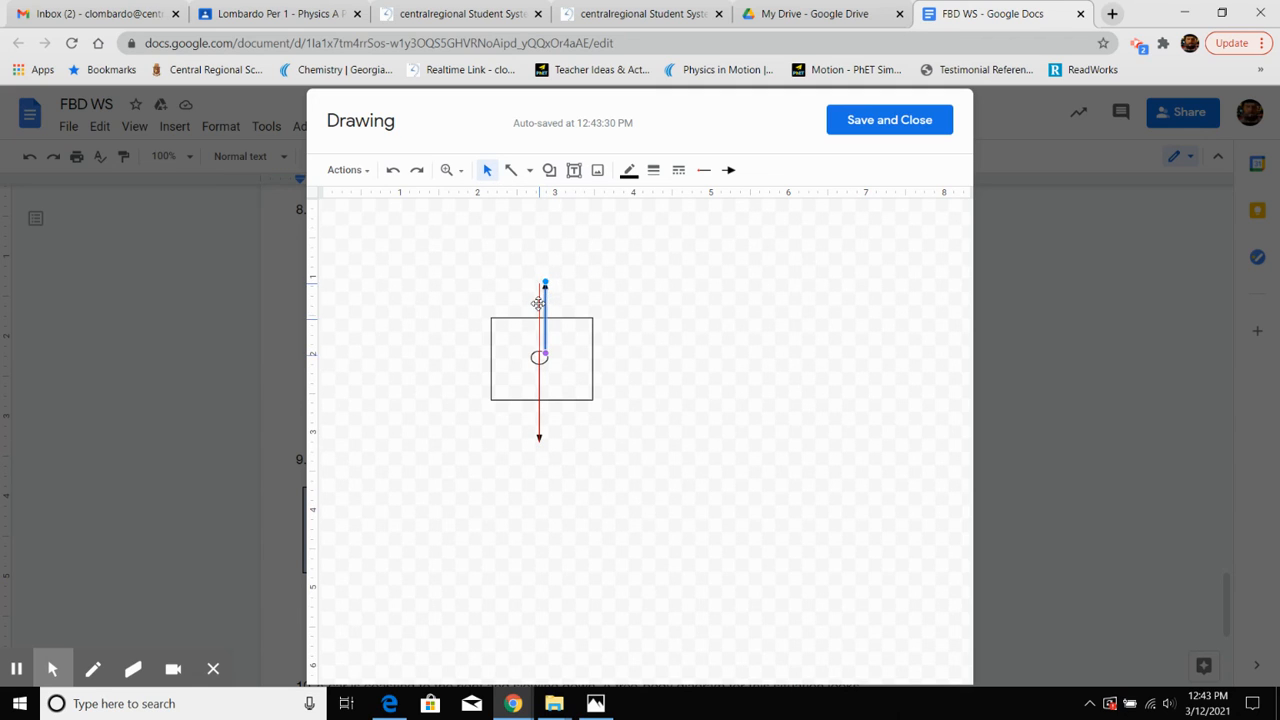
click(673, 312)
Draw a pair of short horizontal tick lines, about 0.35 inch long, across both the upward and the downward arrow
click(530, 170)
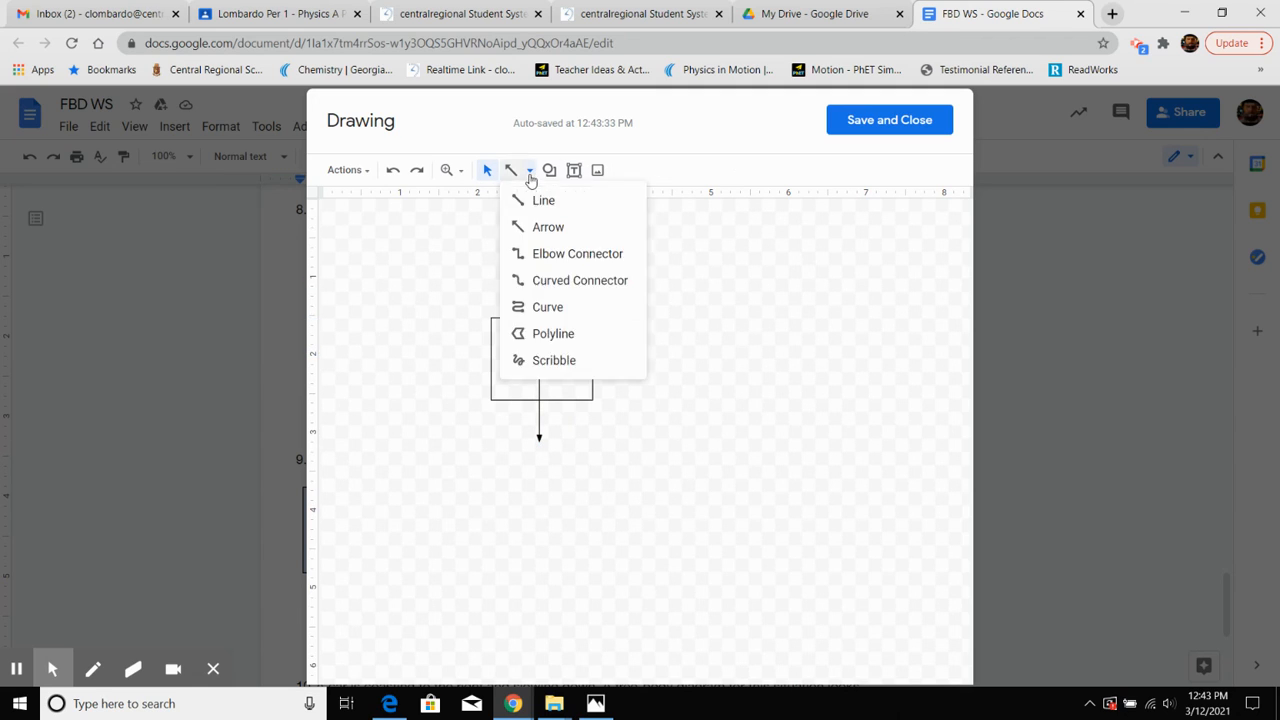
click(545, 202)
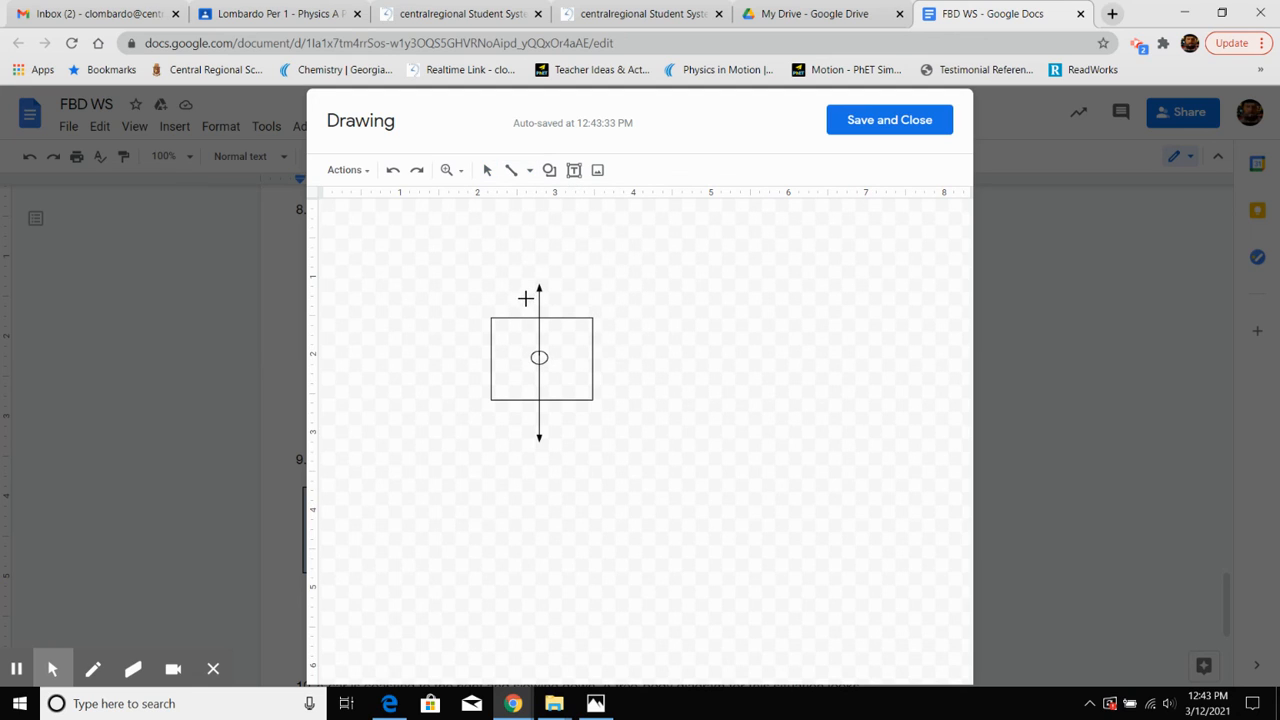
drag(526, 298, 553, 302)
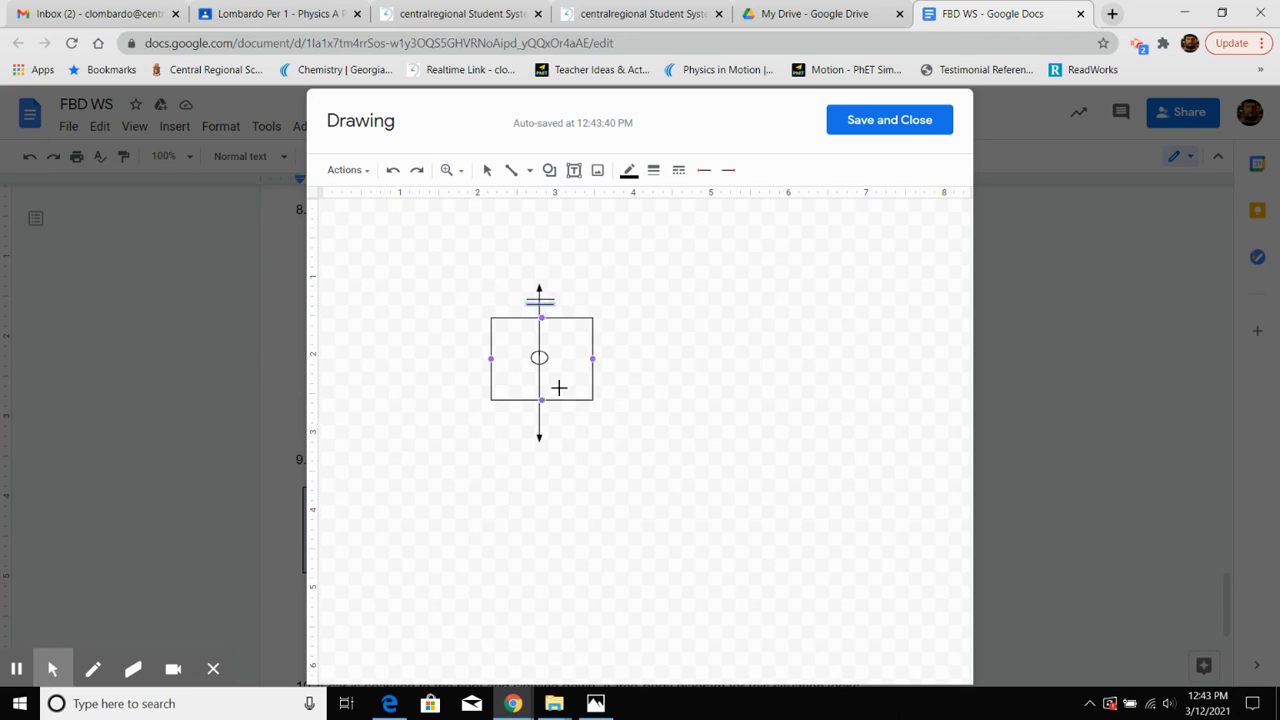
drag(523, 411, 552, 420)
Add the label F with subscript N beside the upward arrow's tip
click(574, 170)
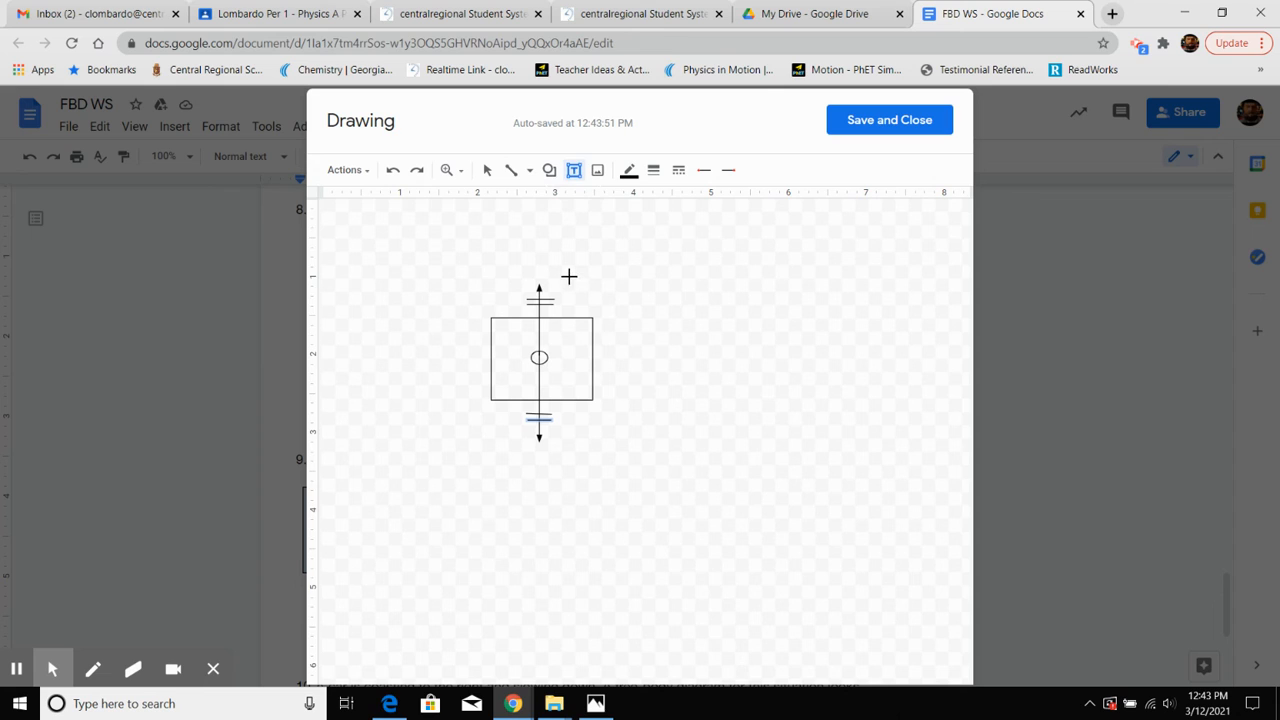
click(571, 279)
text(F)
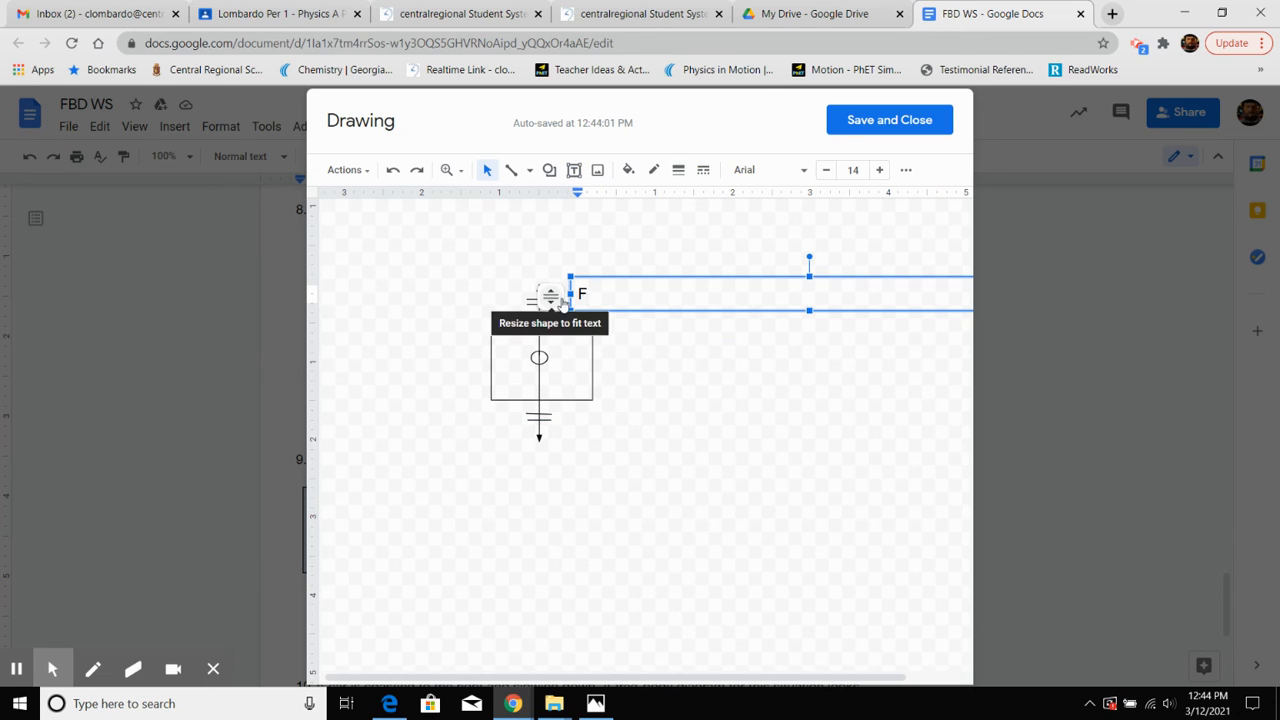
text(N)
click(563, 433)
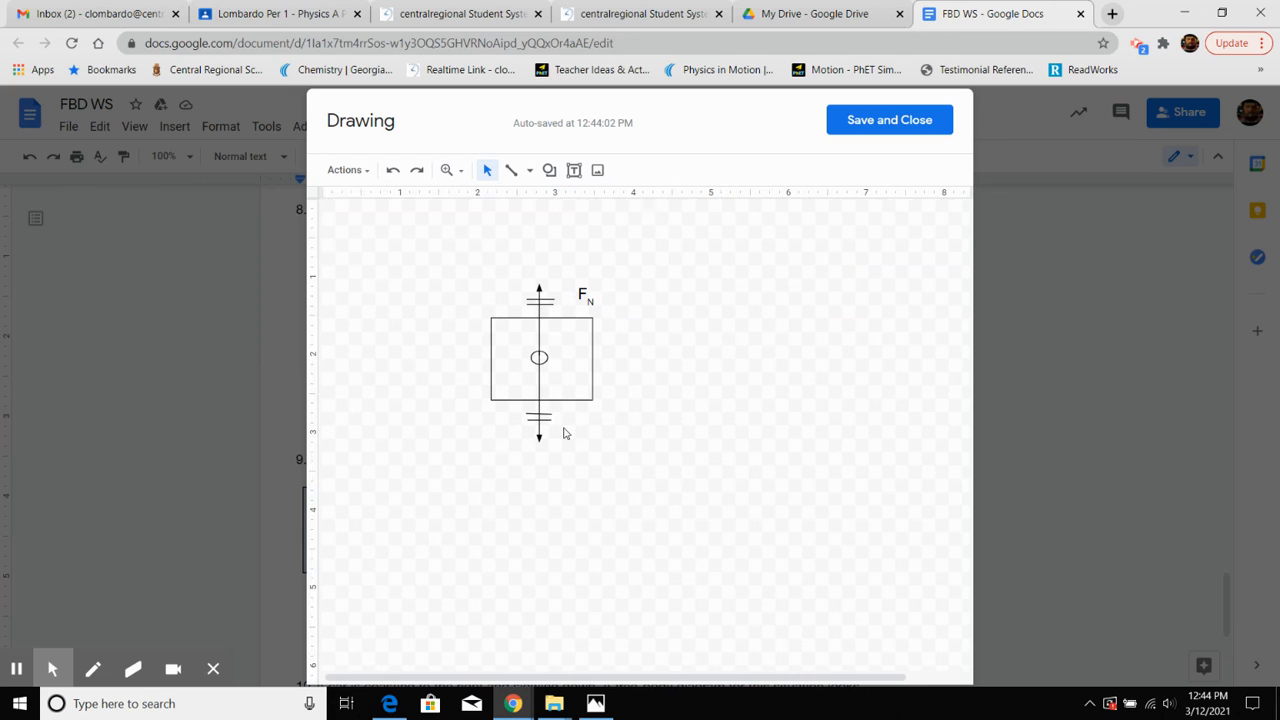
Add the label F with subscript g beside the downward arrow's tip, and save the drawing into the document
click(574, 170)
drag(561, 424, 972, 459)
text(F)
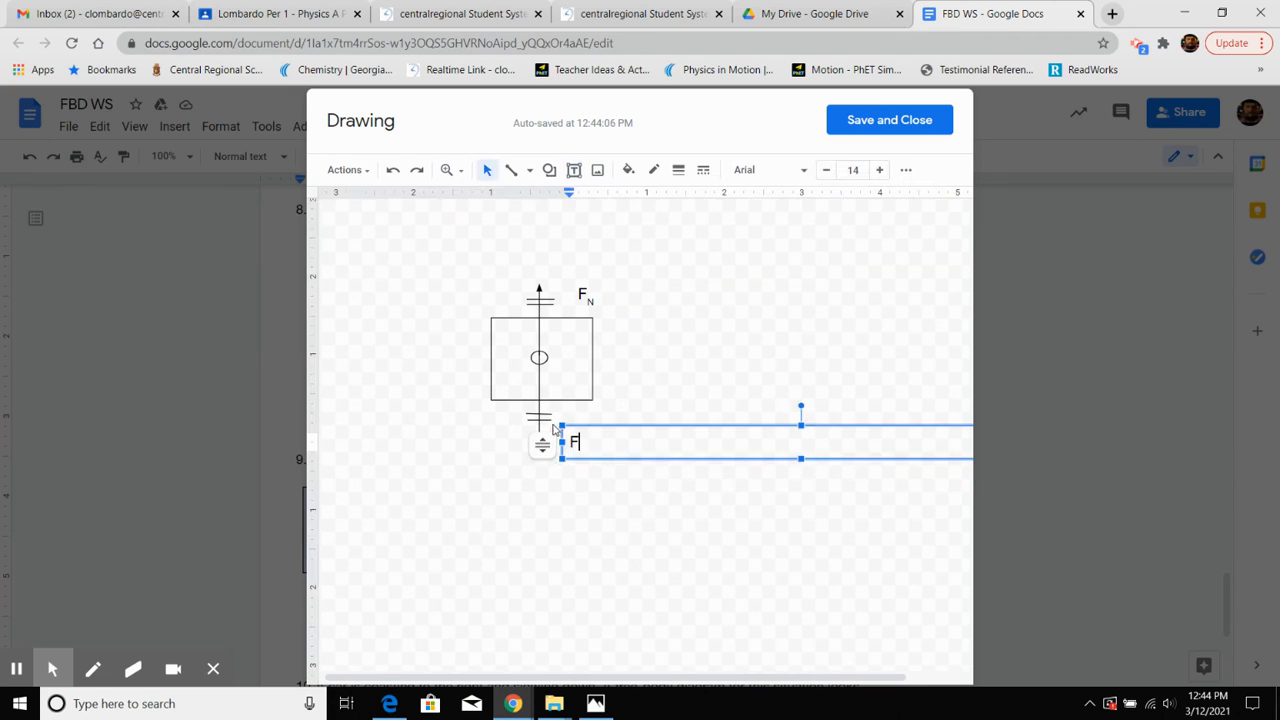
text(g)
click(551, 486)
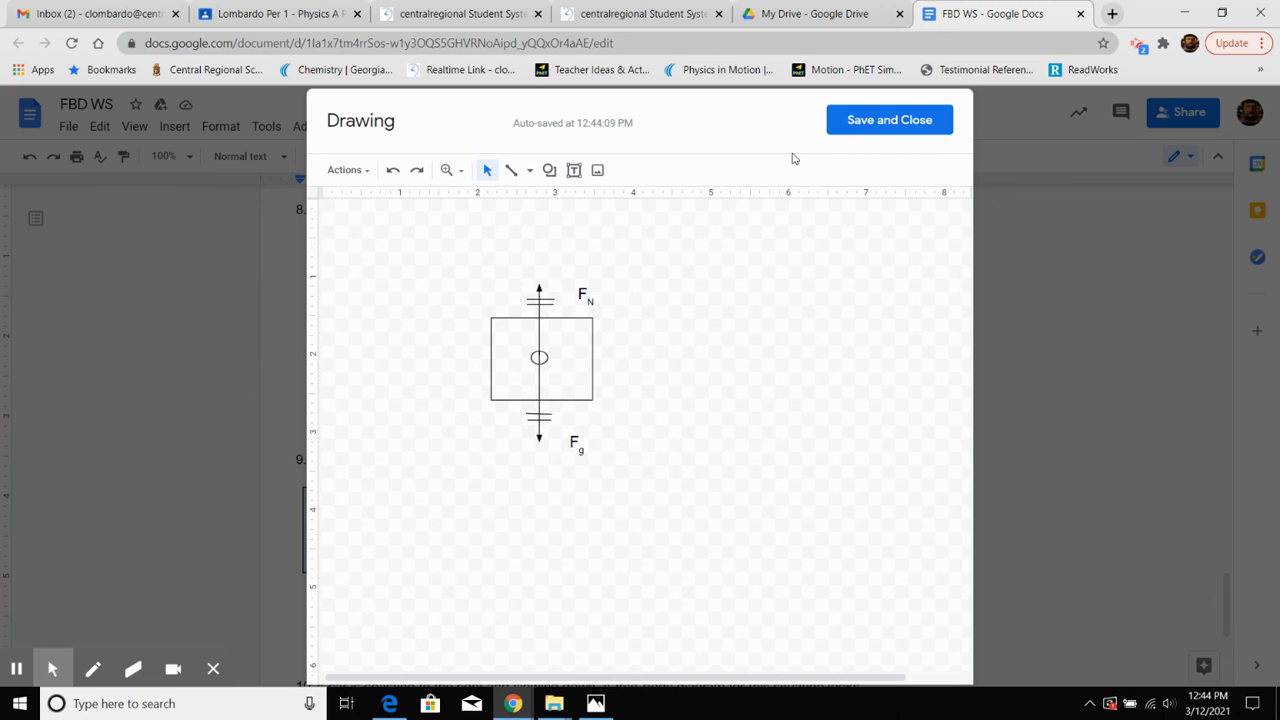
click(845, 127)
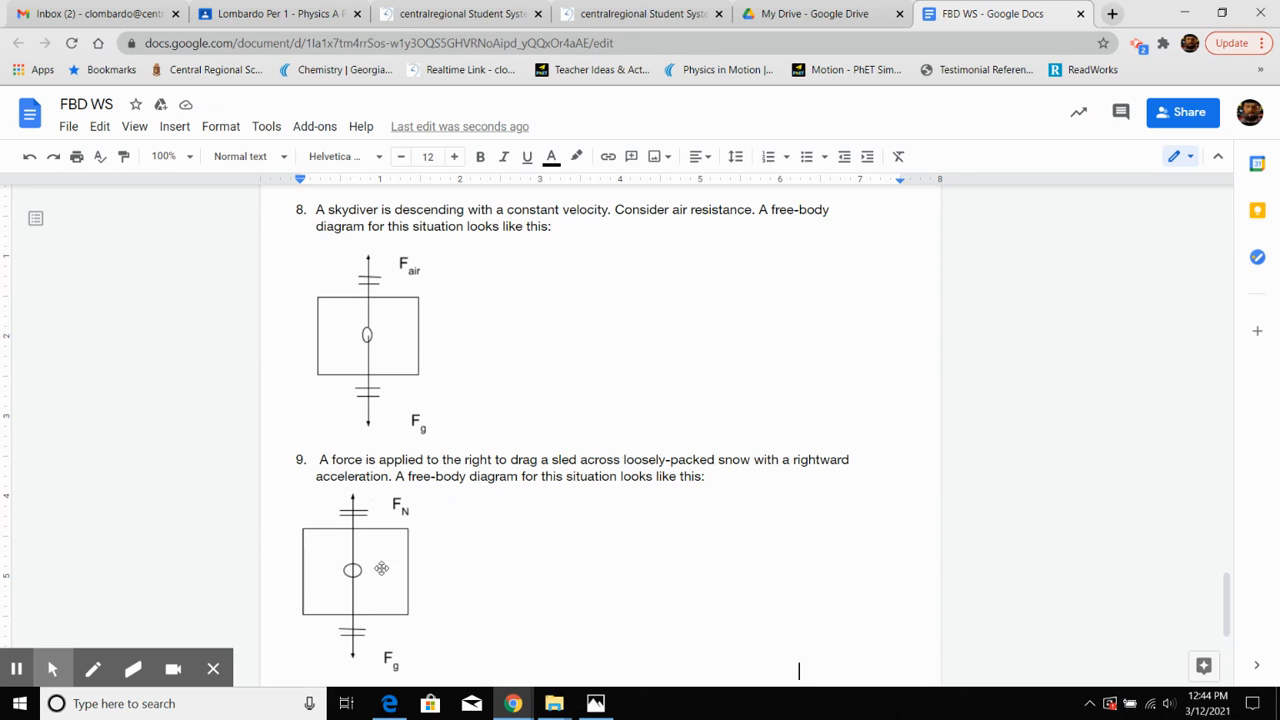
Reopen question 9's drawing and add a horizontal rightward arrow about 1.7 inches long, starting at the oval's centre
click(381, 568)
double_click(390, 570)
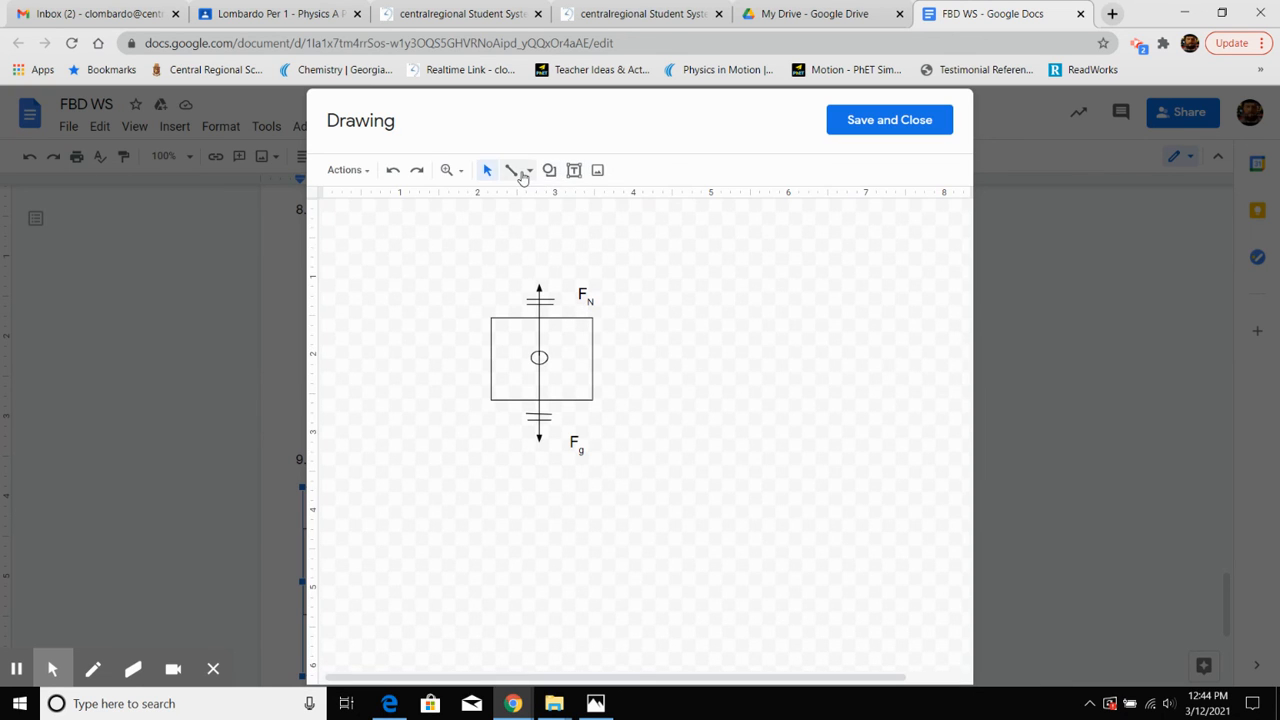
click(529, 171)
click(545, 230)
drag(539, 357, 666, 363)
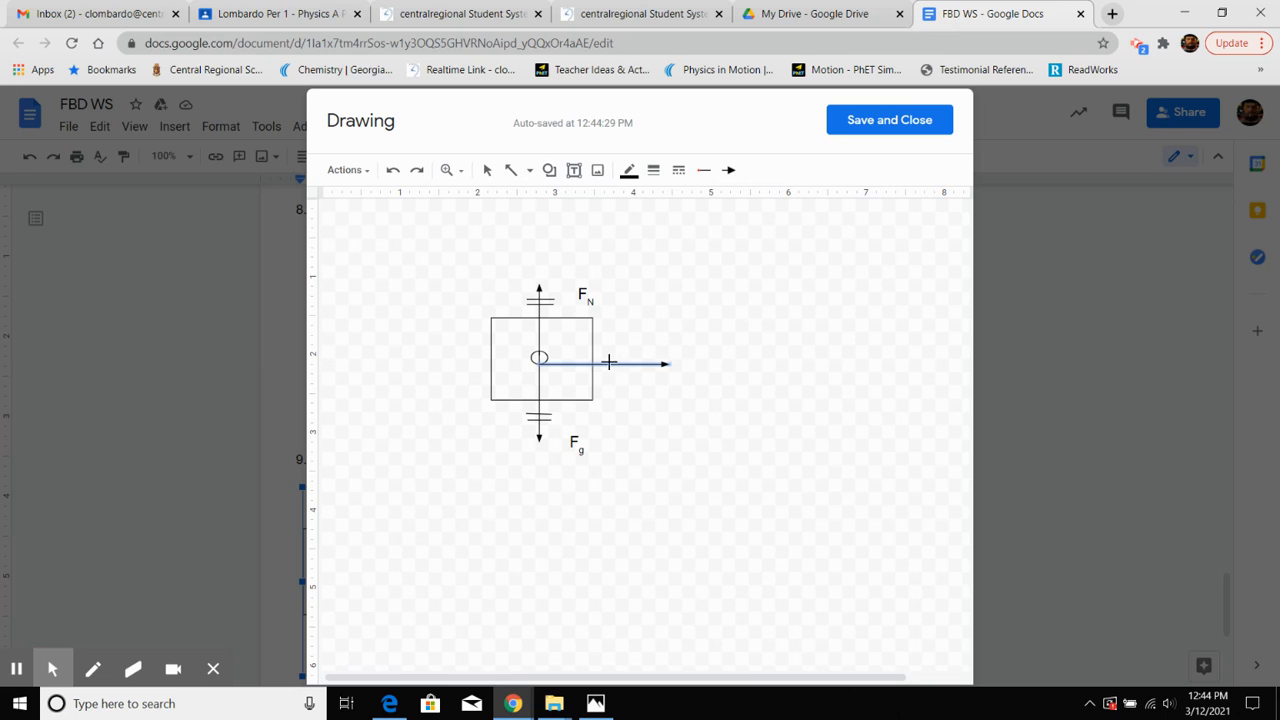
click(489, 172)
drag(564, 365, 569, 360)
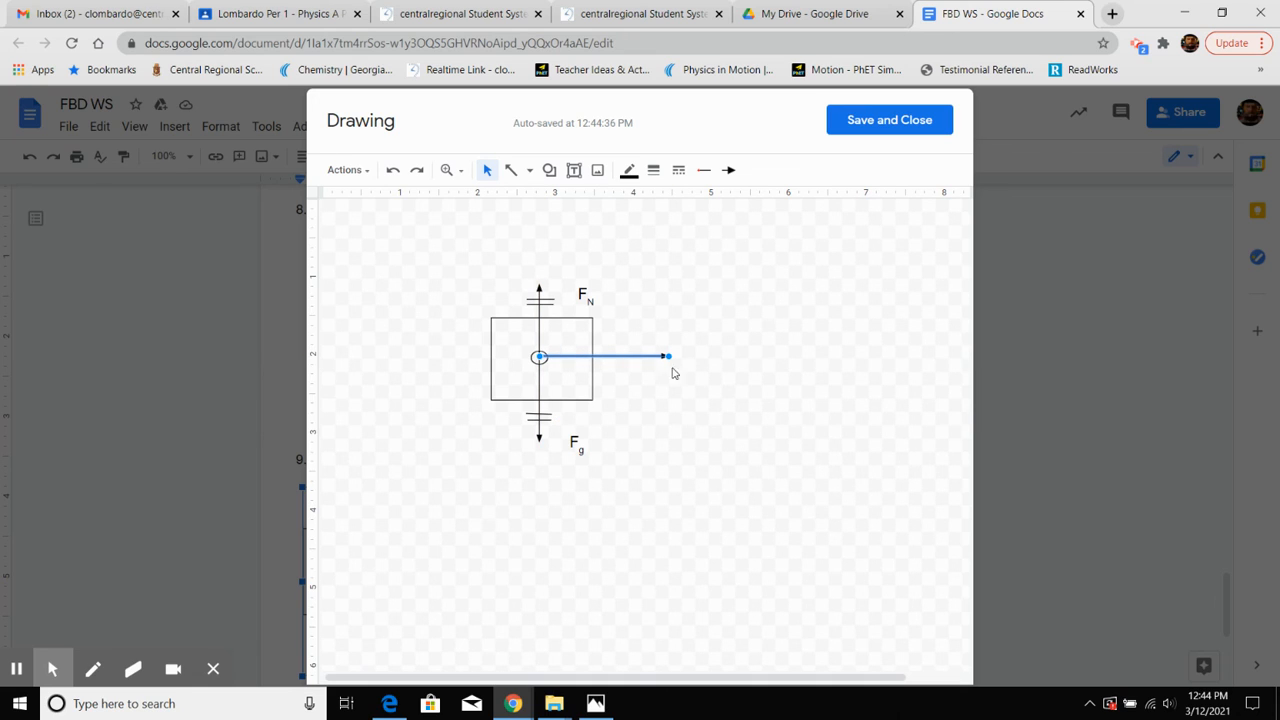
click(726, 310)
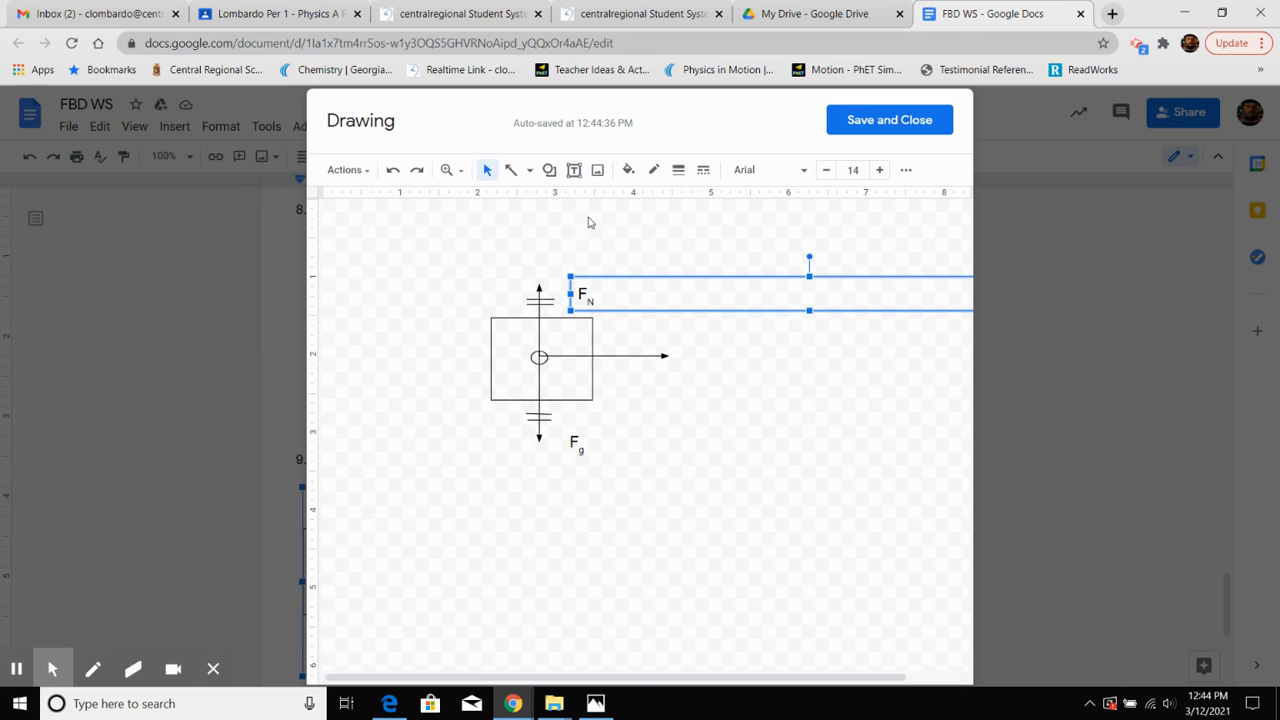
Draw a leftward arrow about 0.8 inch long from the oval and align it with the rightward arrow
click(528, 170)
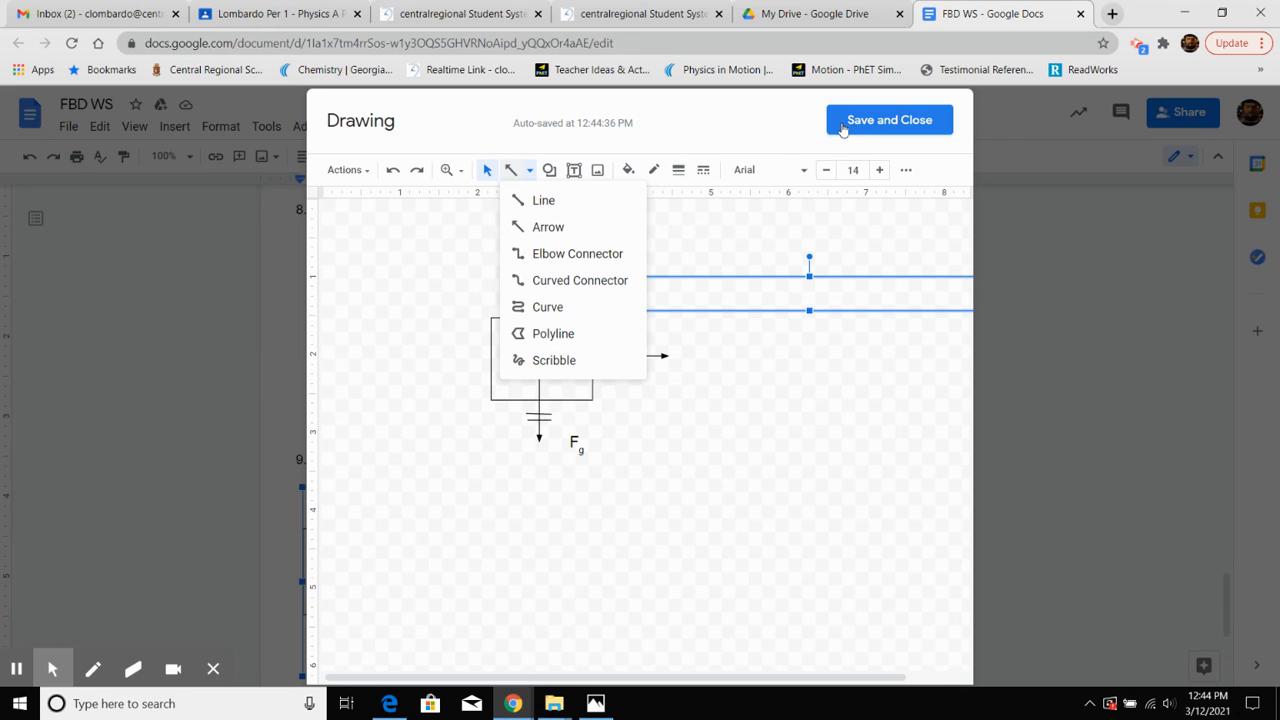
click(580, 229)
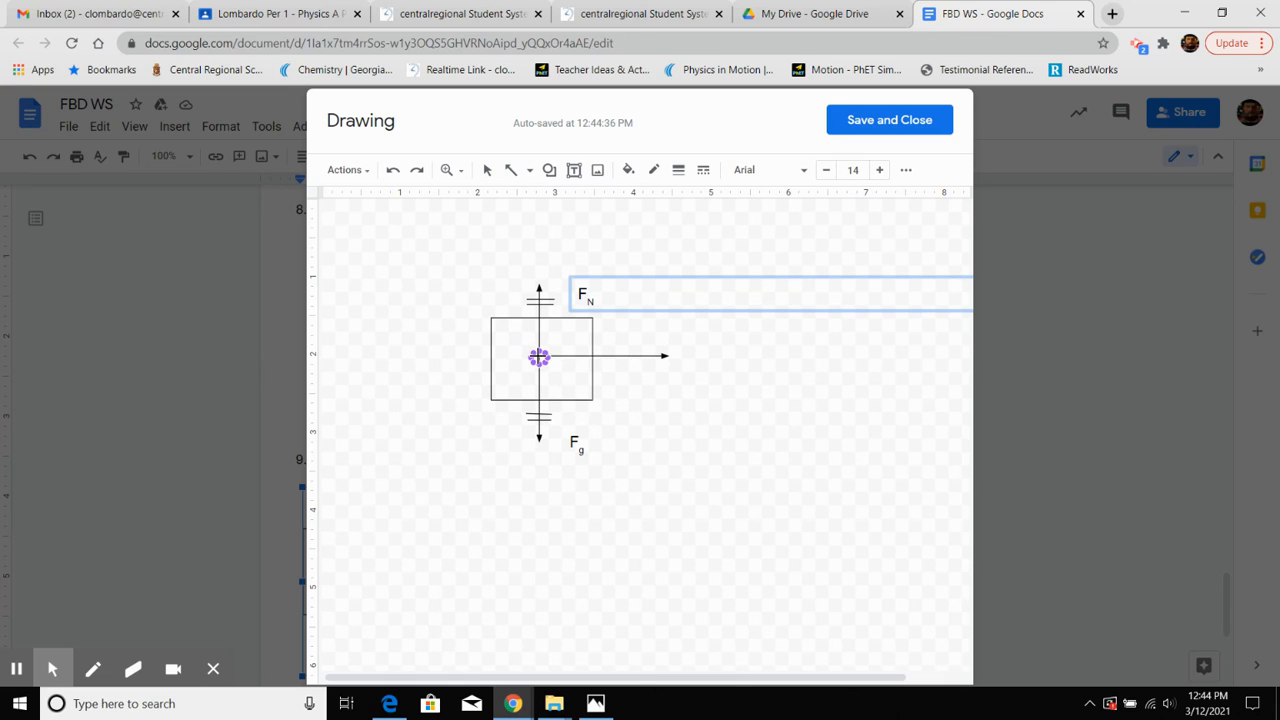
drag(539, 357, 477, 349)
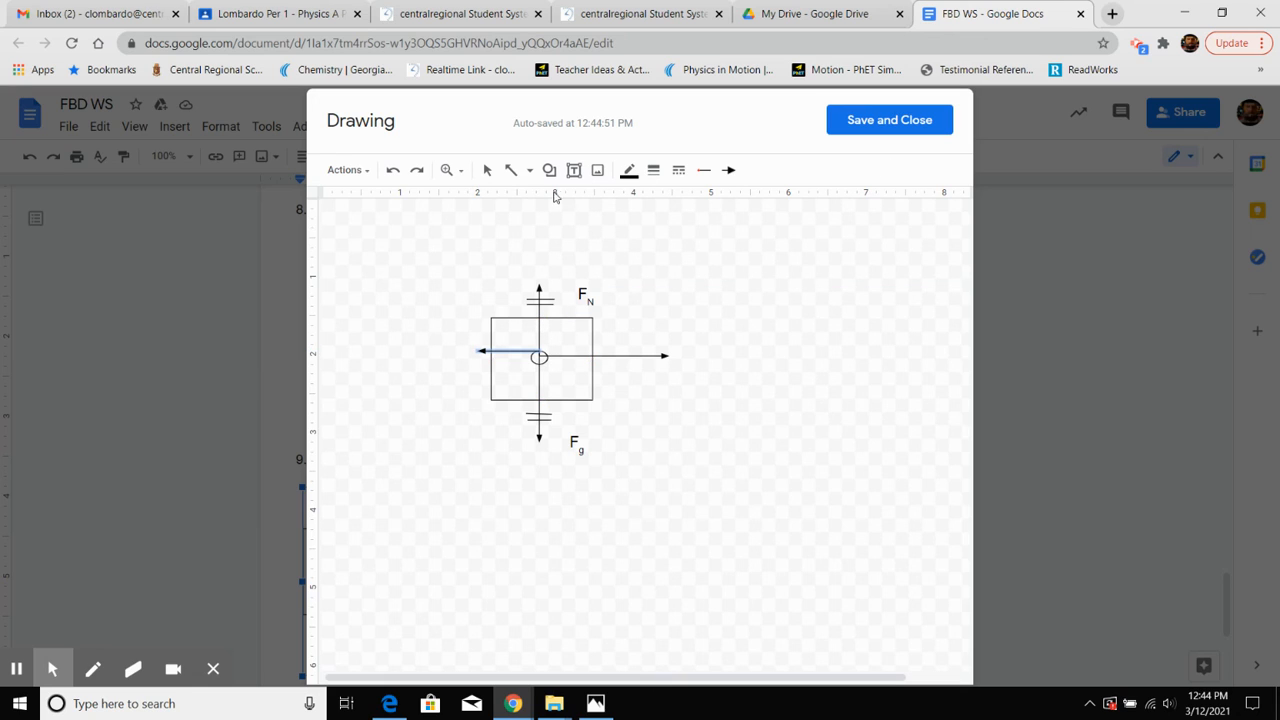
click(488, 171)
drag(504, 351, 508, 356)
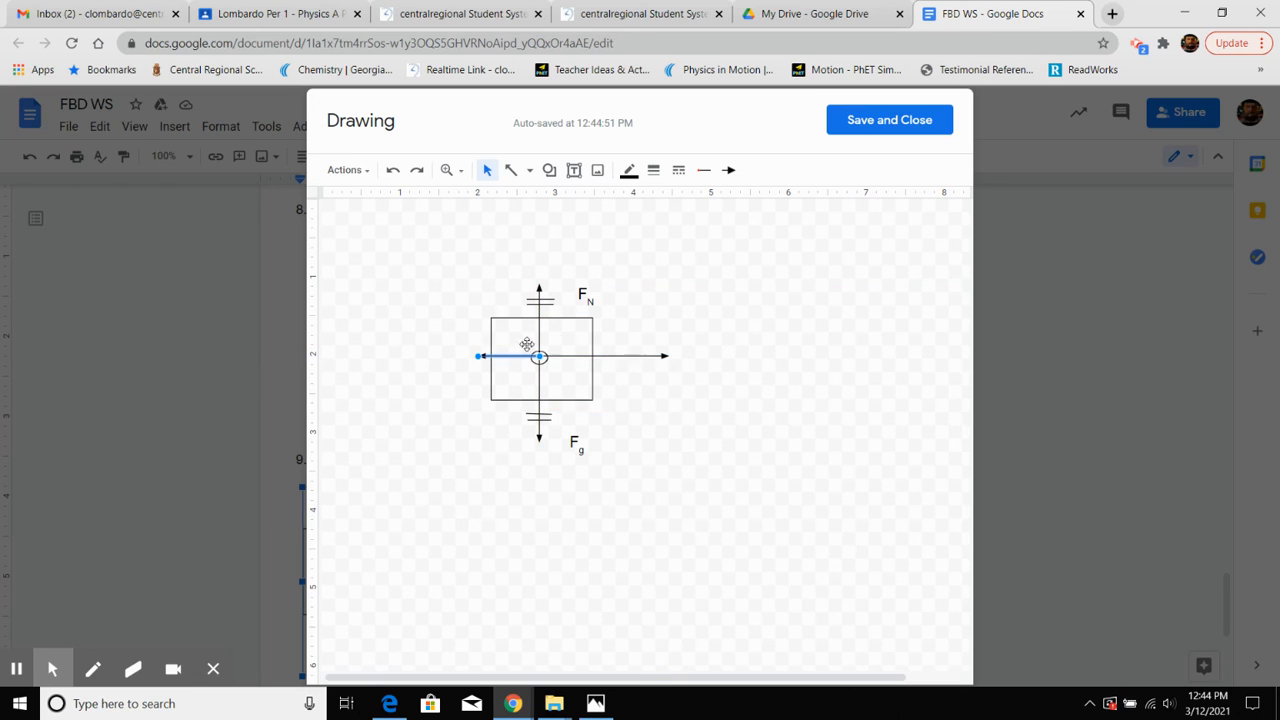
click(731, 312)
click(786, 521)
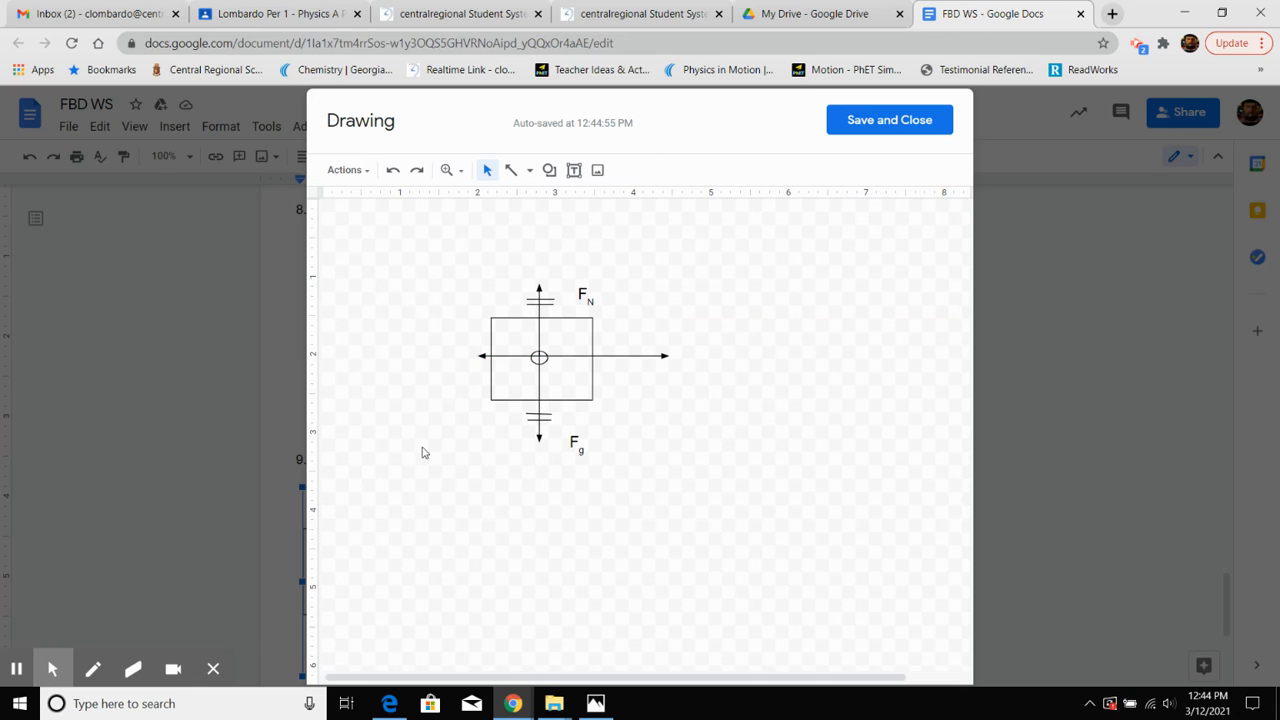
Lengthen the rightward arrow to about 1.8 inches, keeping it horizontal
click(666, 356)
drag(673, 360, 685, 359)
click(722, 438)
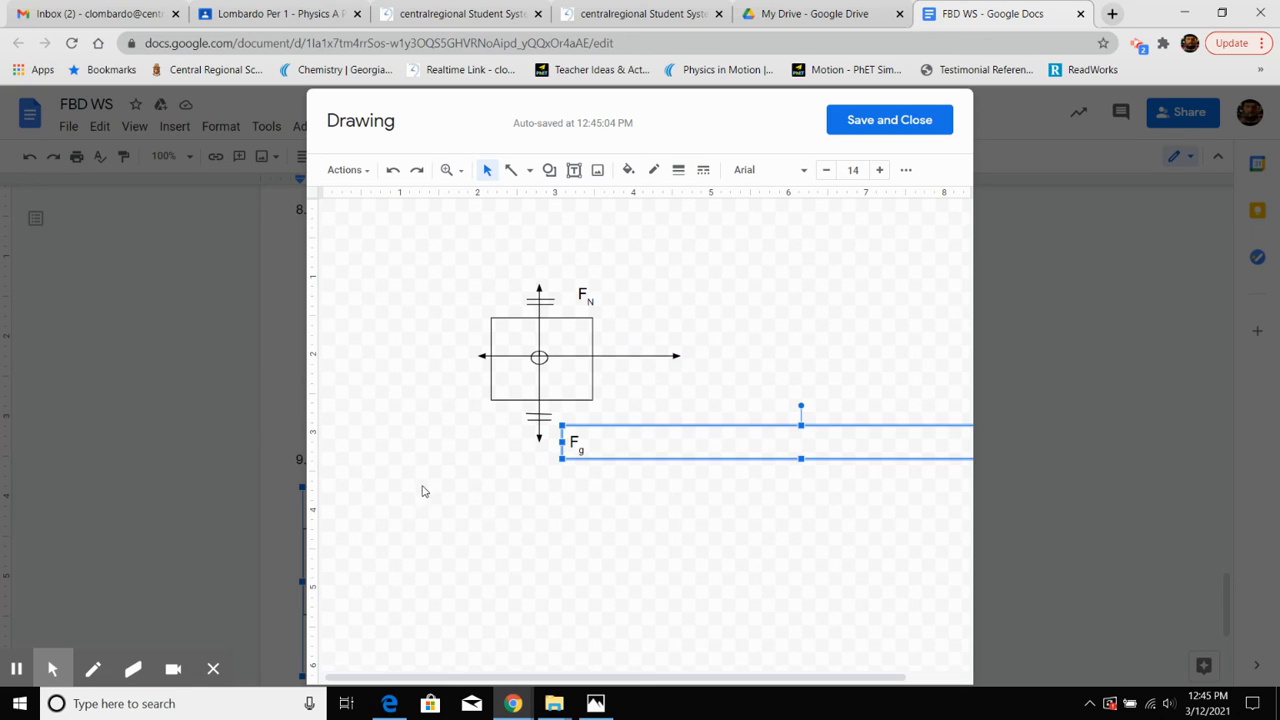
click(463, 366)
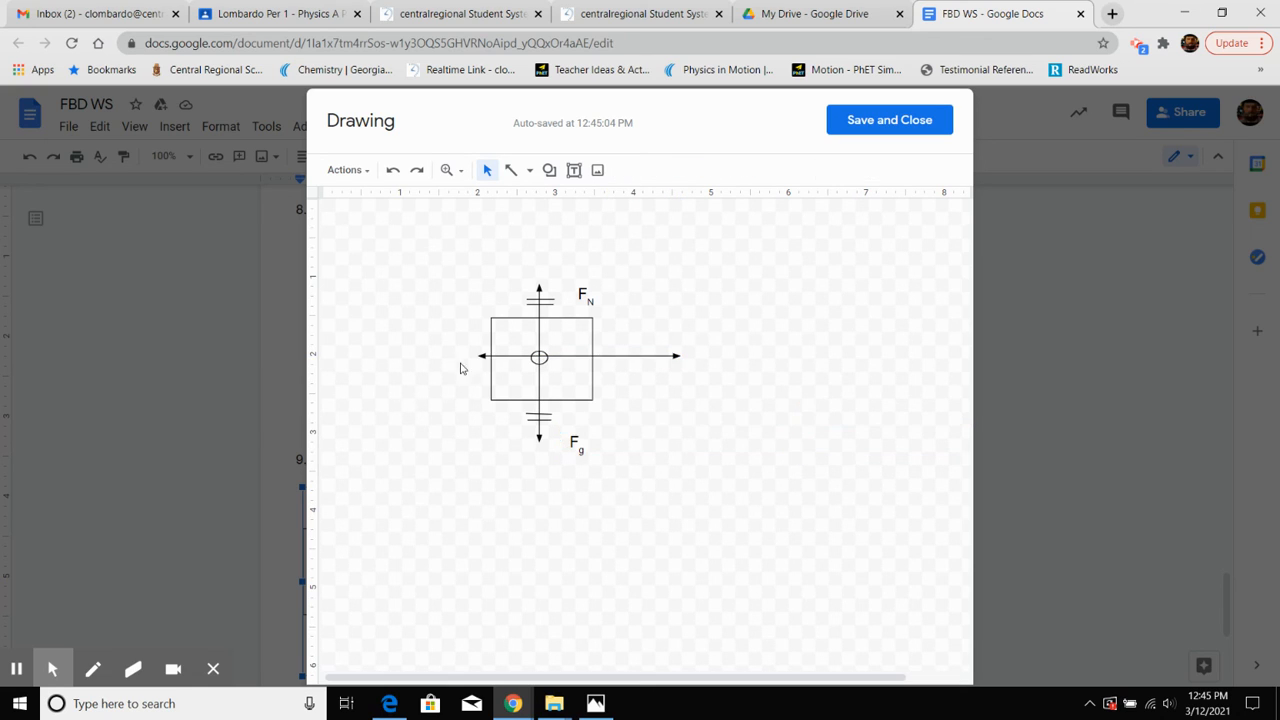
Add the label F with subscript app and place it just above the rightward arrow's tip
click(574, 170)
click(643, 325)
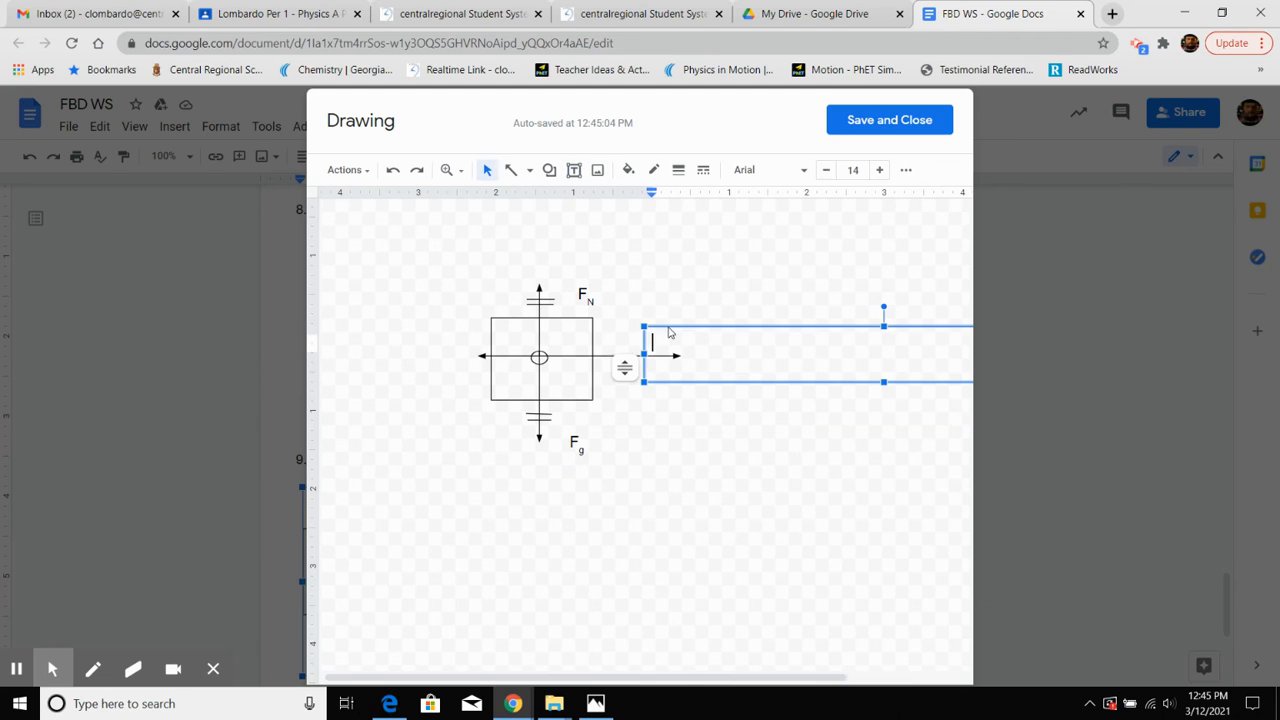
text(F)
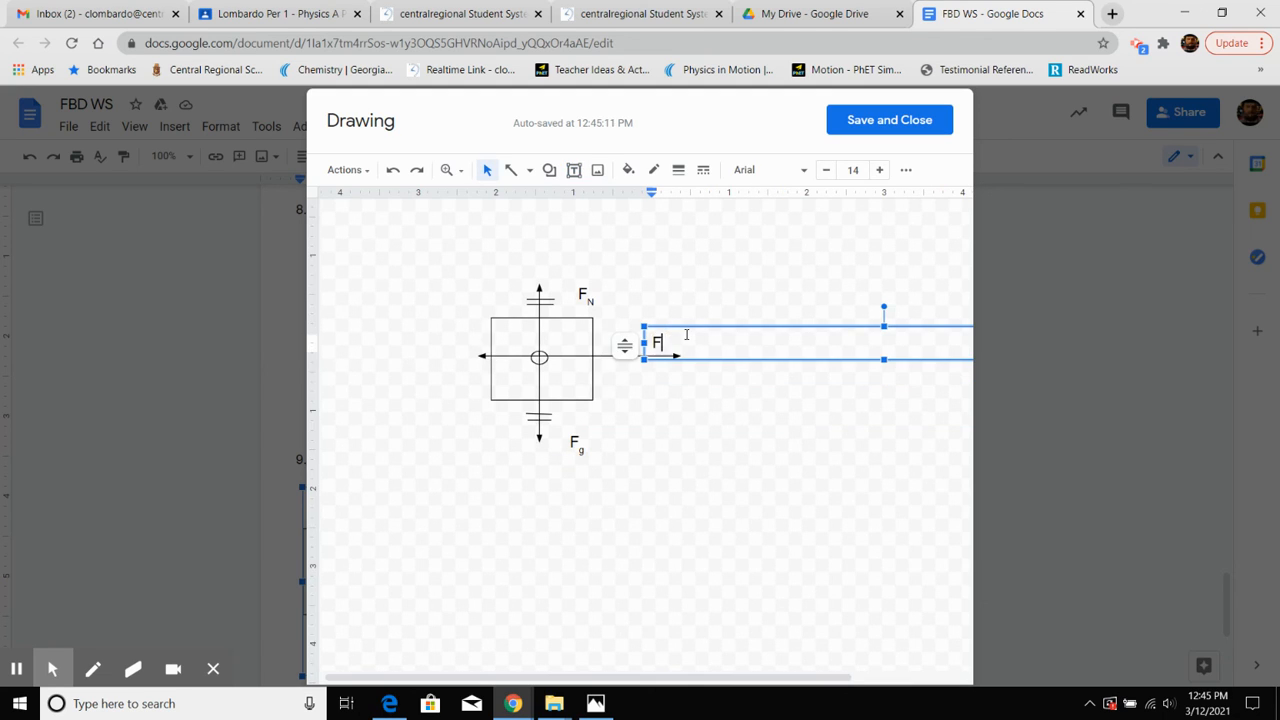
text(app)
drag(689, 324, 686, 314)
drag(486, 678, 370, 677)
Add the label F with subscript f beside the leftward arrow's tip, and save the drawing into question 9
click(574, 170)
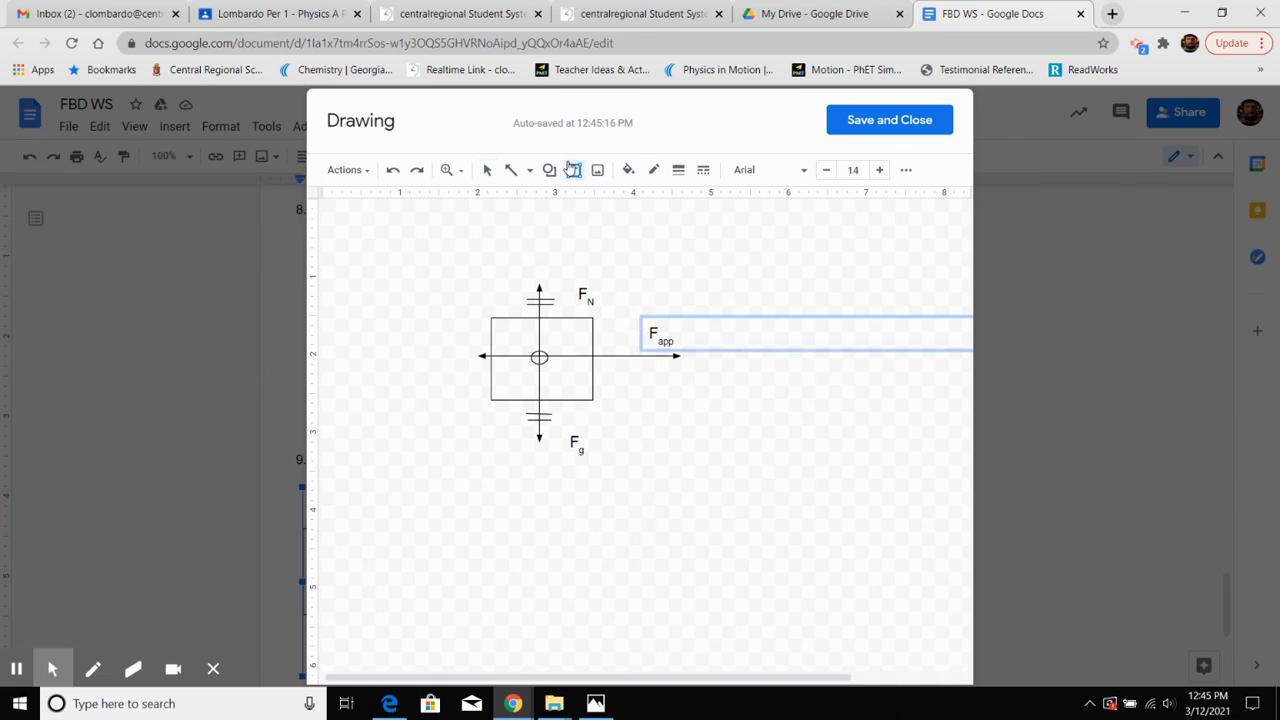
drag(429, 325, 477, 350)
text(Ff)
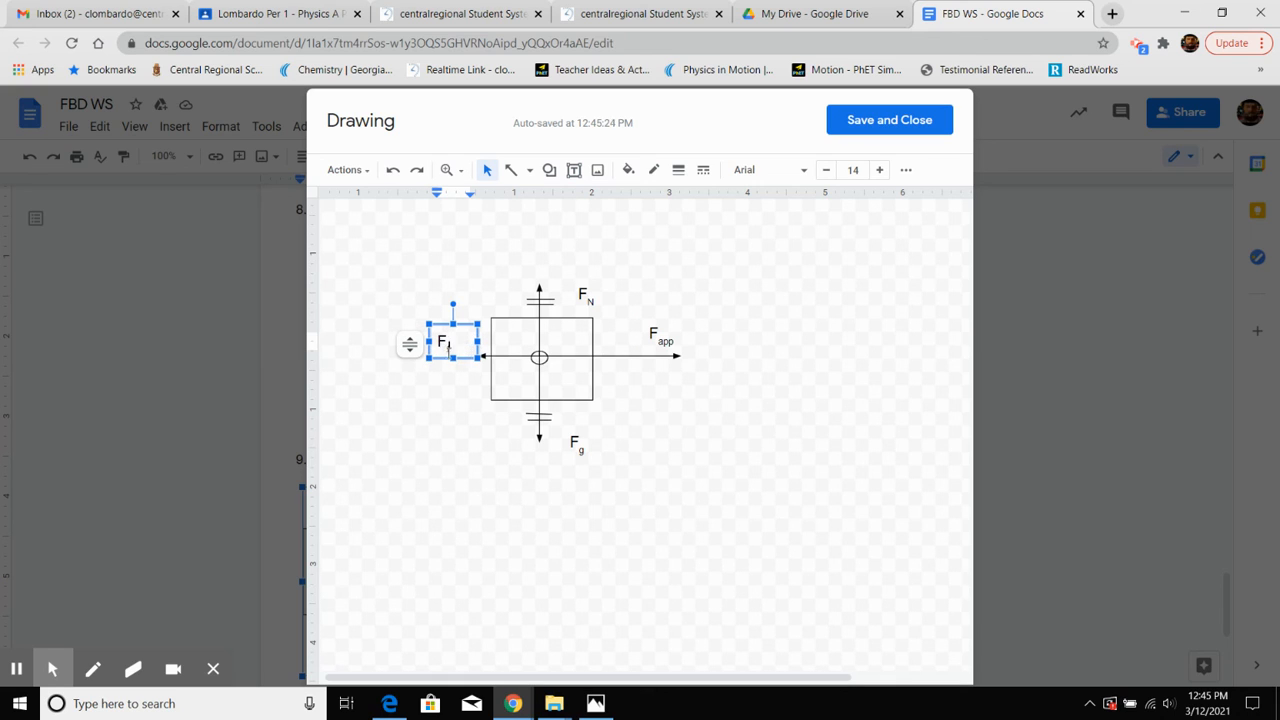
click(725, 340)
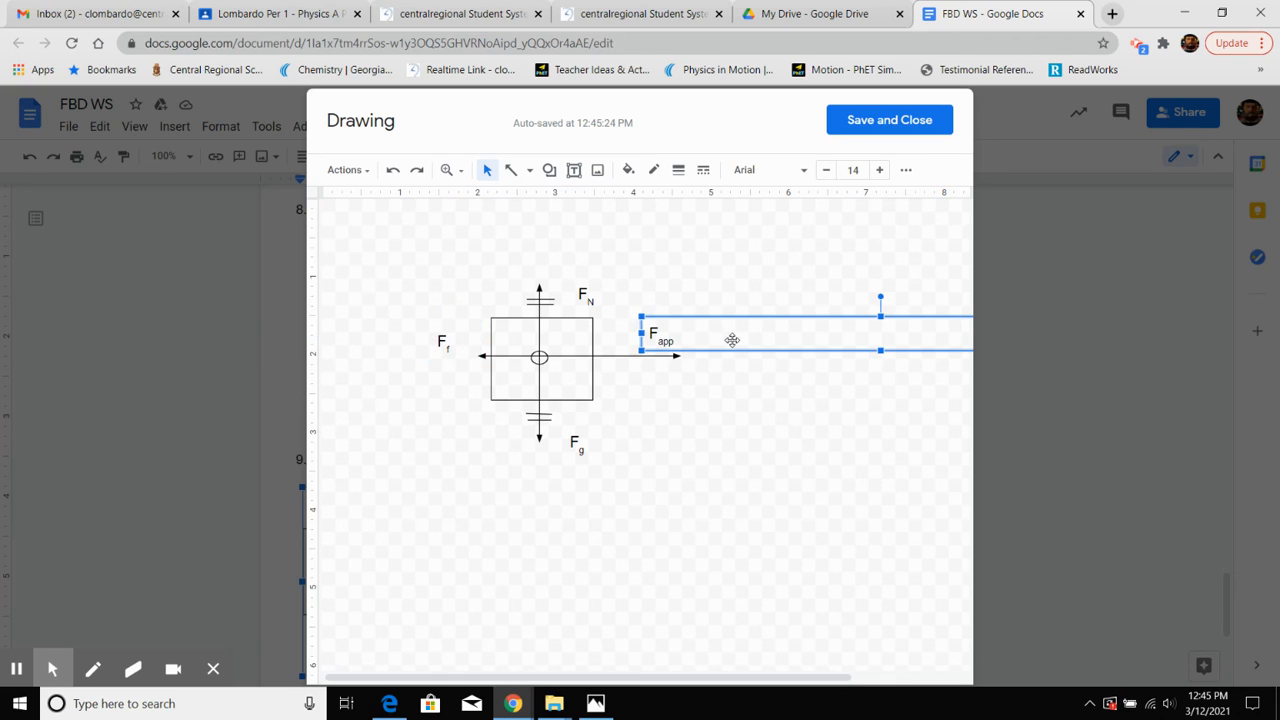
click(703, 476)
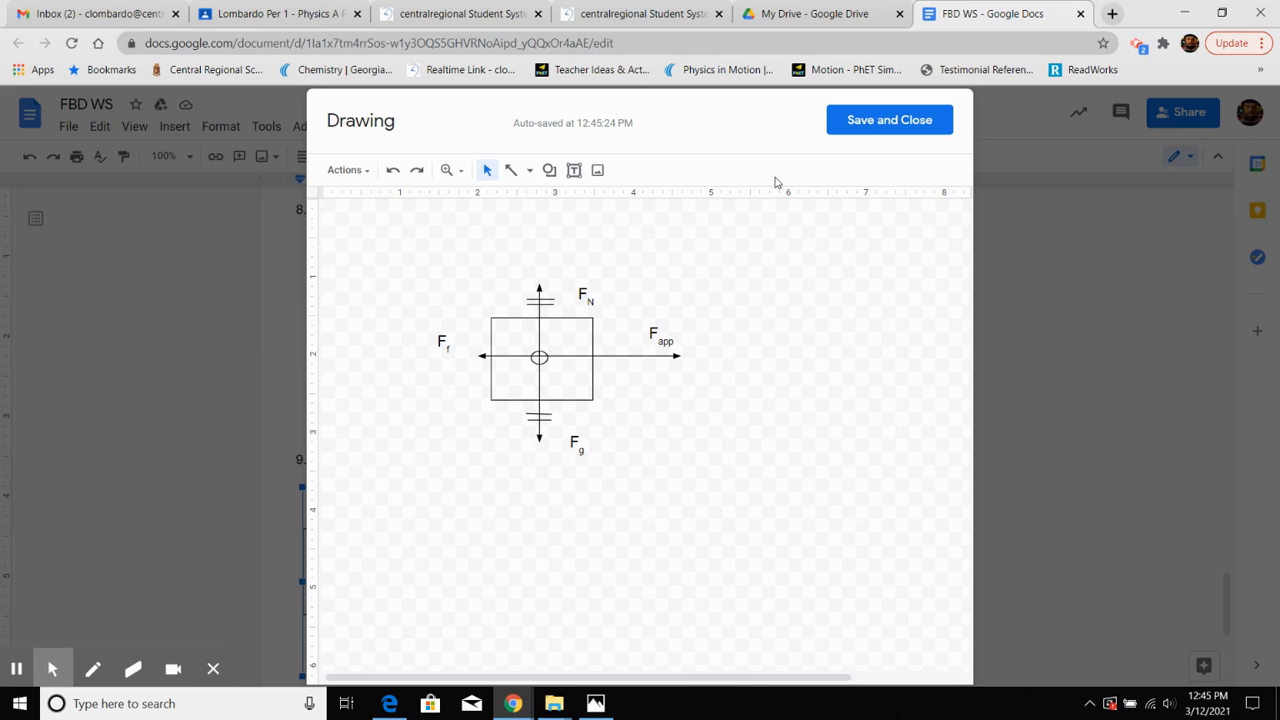
click(848, 122)
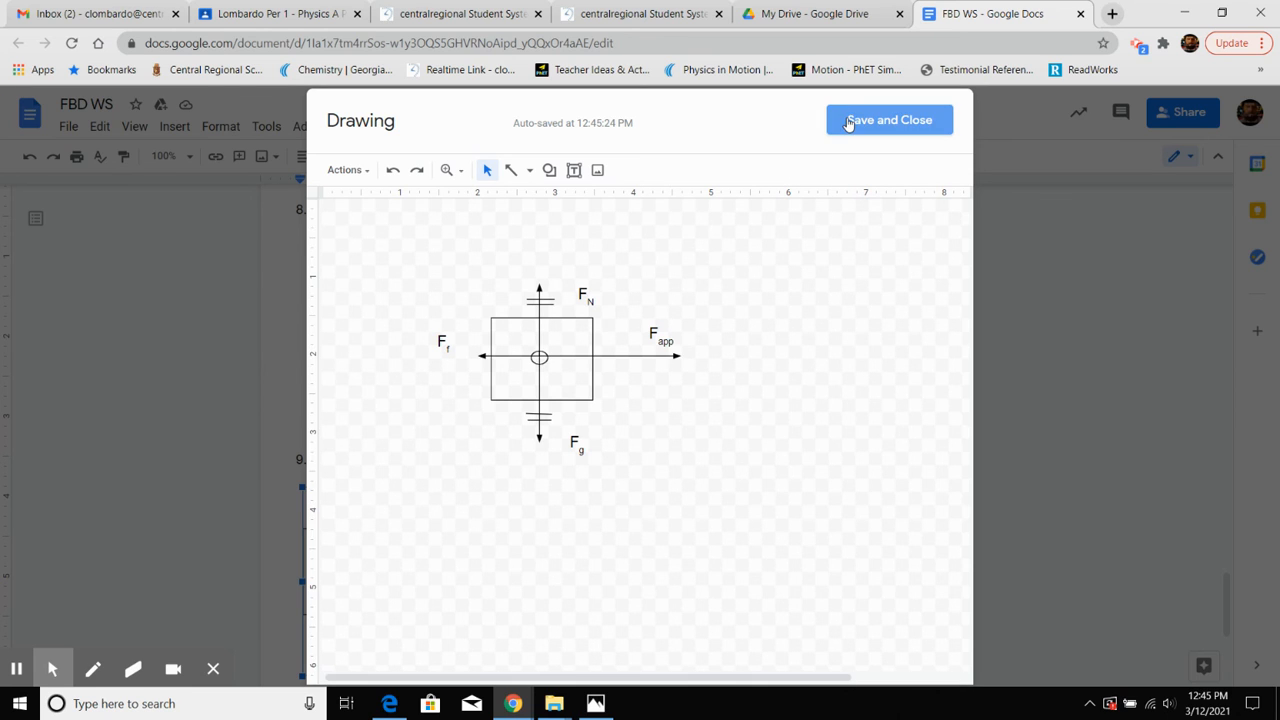
Delete the surplus blank lines between question 9's diagram and question 10
scroll(797, 421, down, 3)
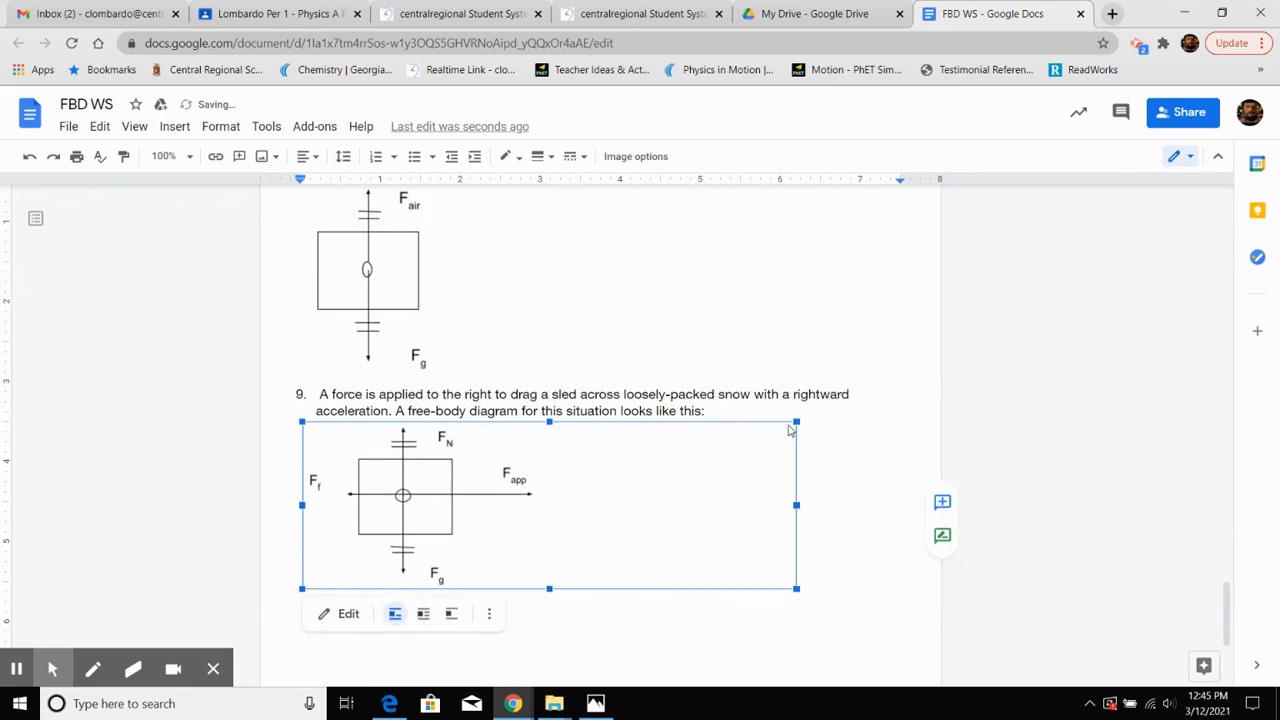
click(546, 580)
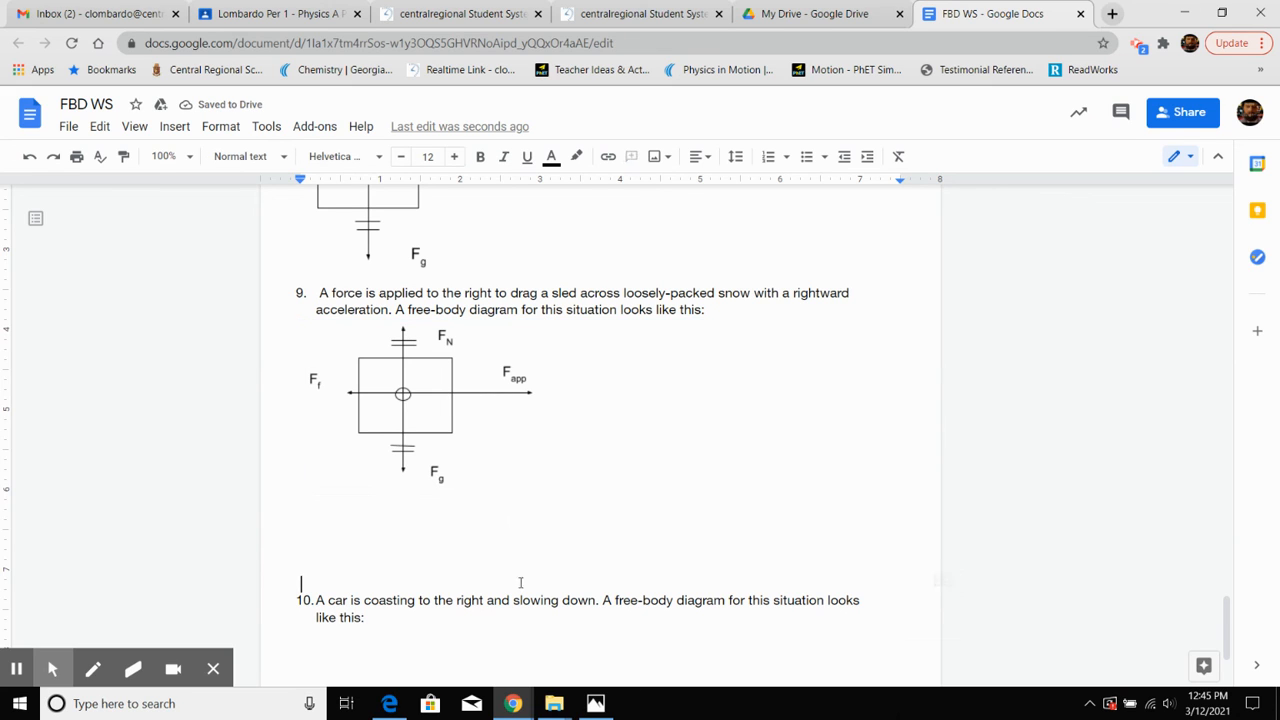
key(BackSpace)
key(BackSpace)
key(BackSpace)
key(BackSpace)
key(BackSpace)
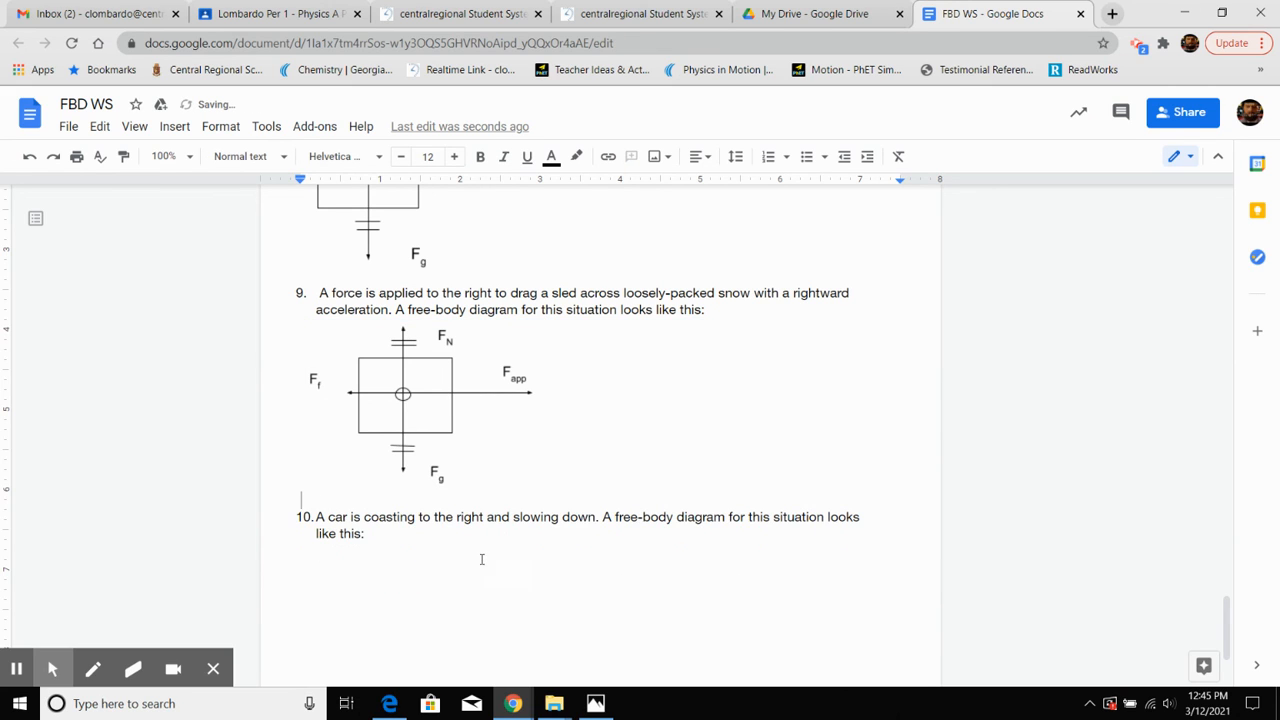
Copy question 9's free-body diagram and paste it on a new unnumbered line below question 10's text
scroll(479, 546, down, 3)
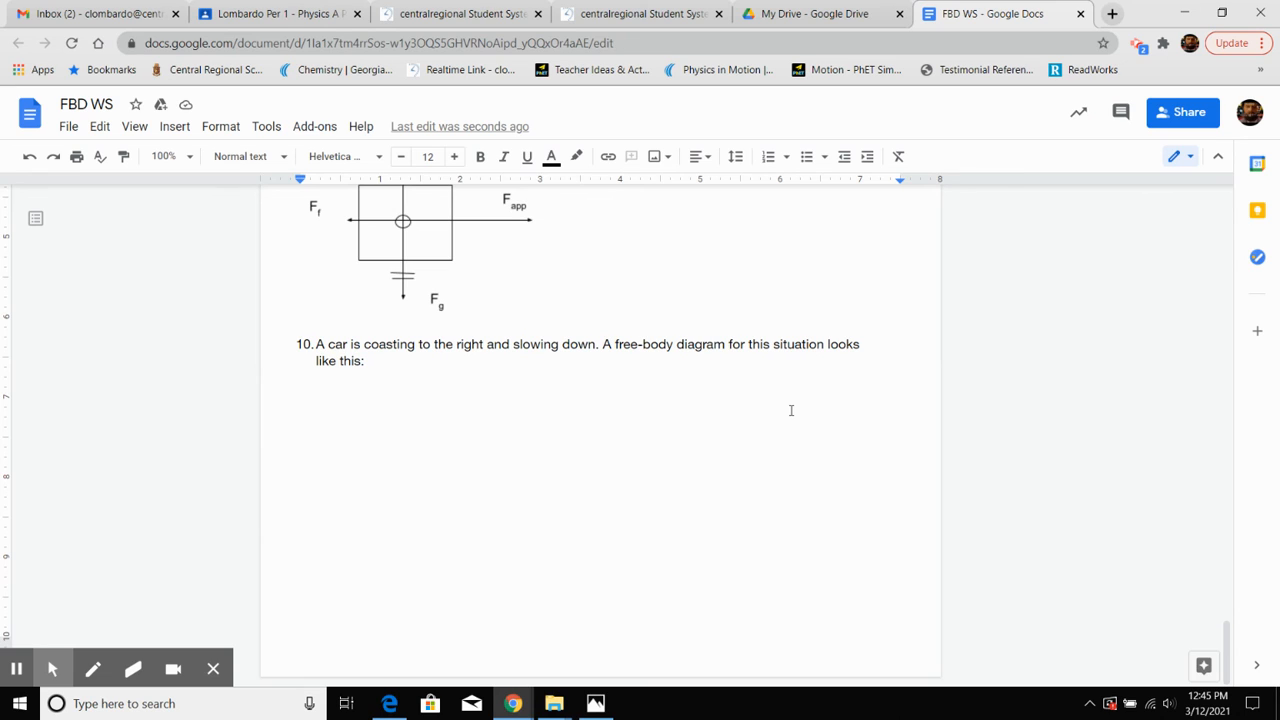
scroll(761, 412, up, 1)
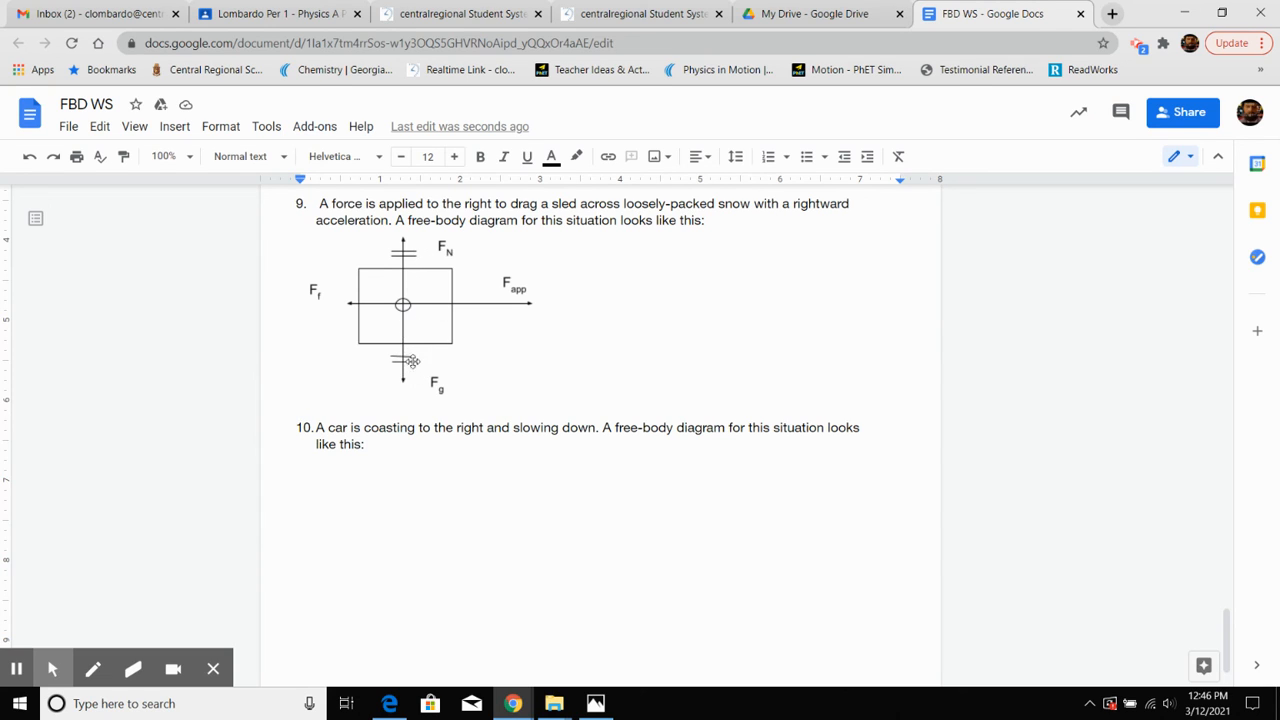
click(421, 338)
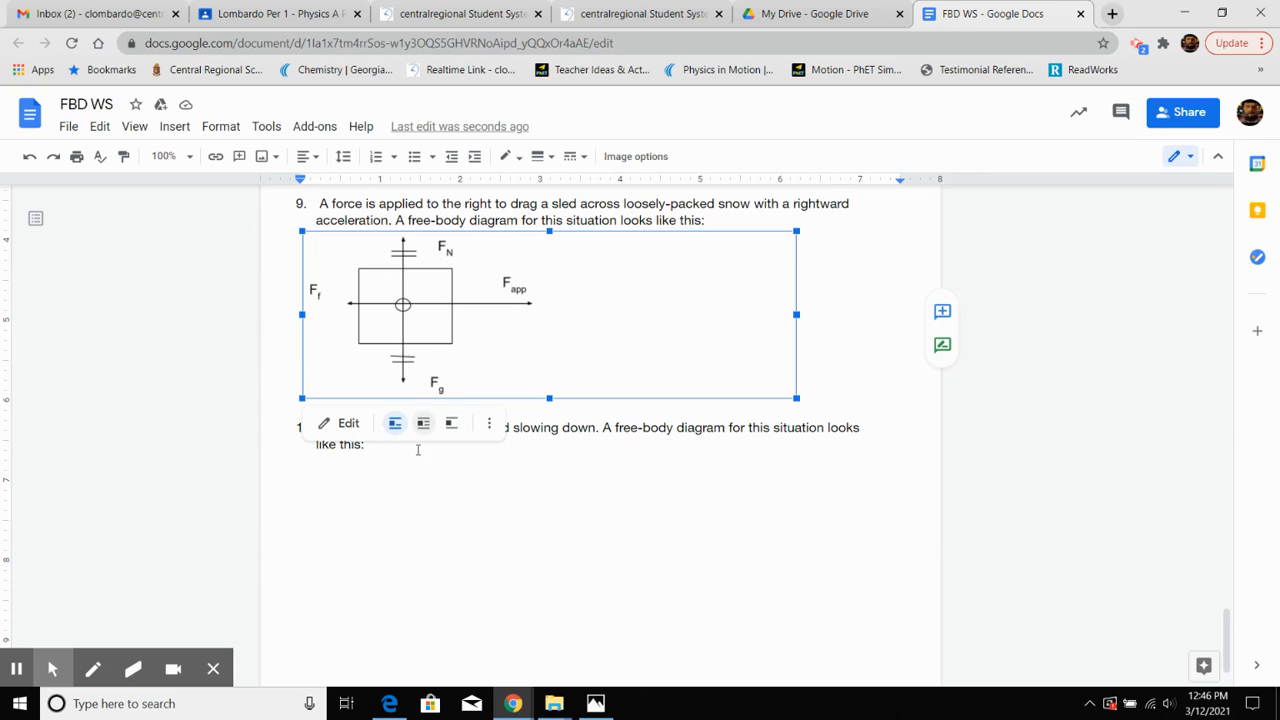
click(348, 493)
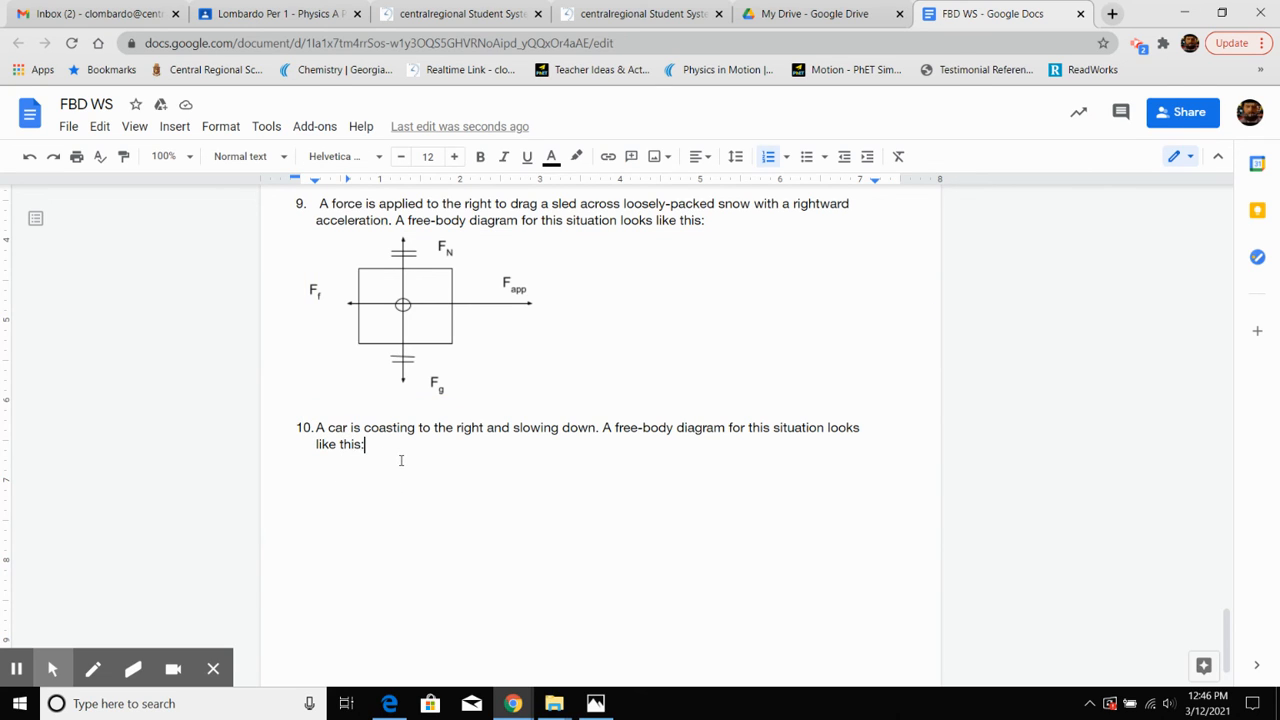
key(Return)
key(BackSpace)
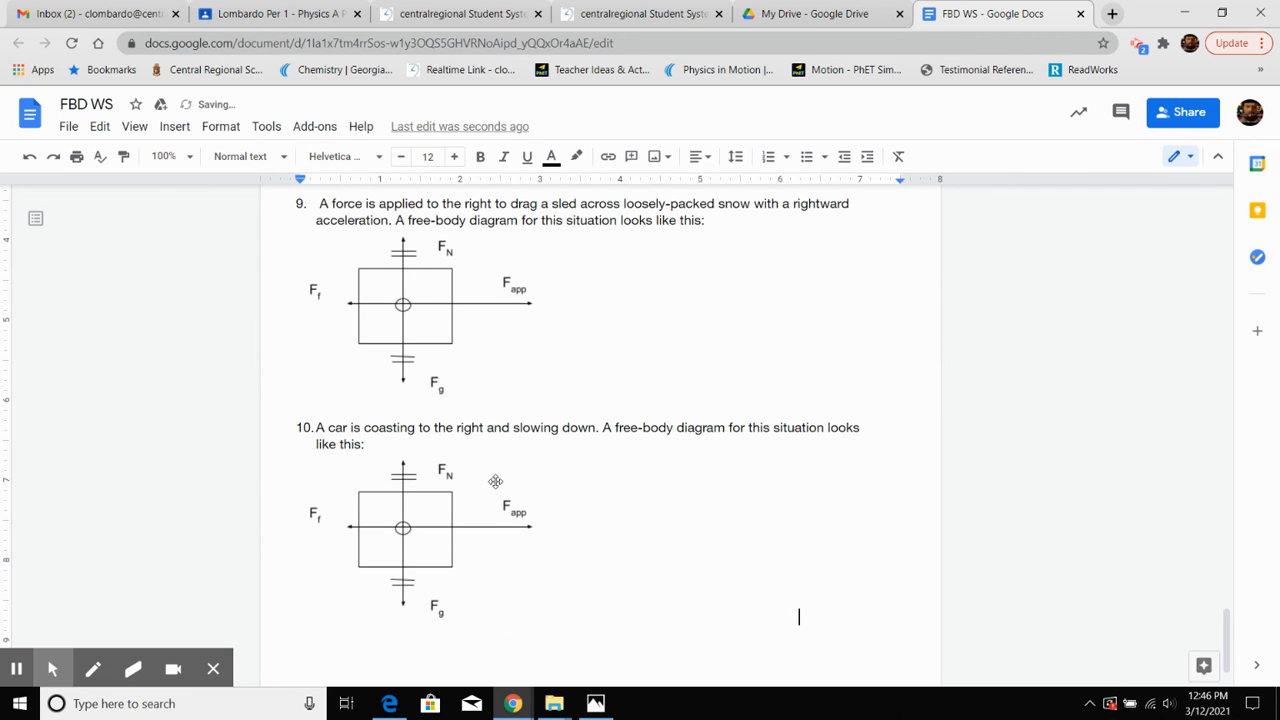
Edit question 10's diagram to delete the rightward arrow and its F app label, and save the drawing back into the document
click(438, 517)
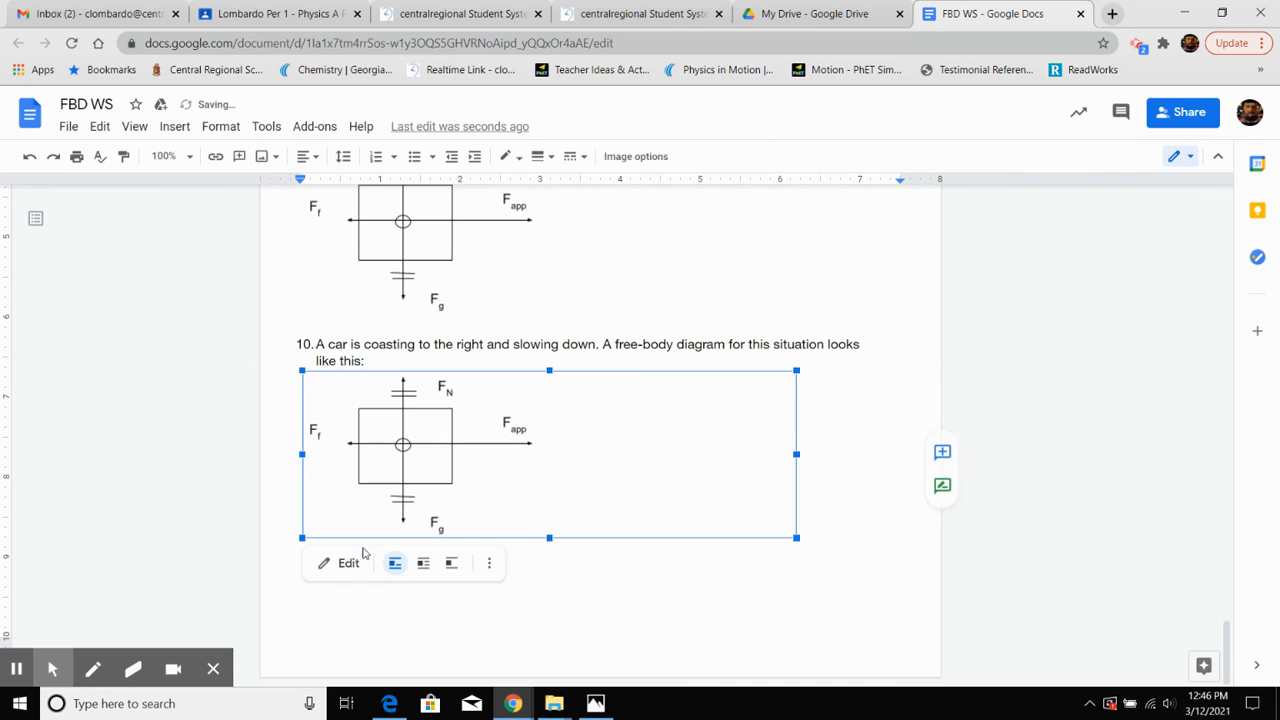
click(348, 564)
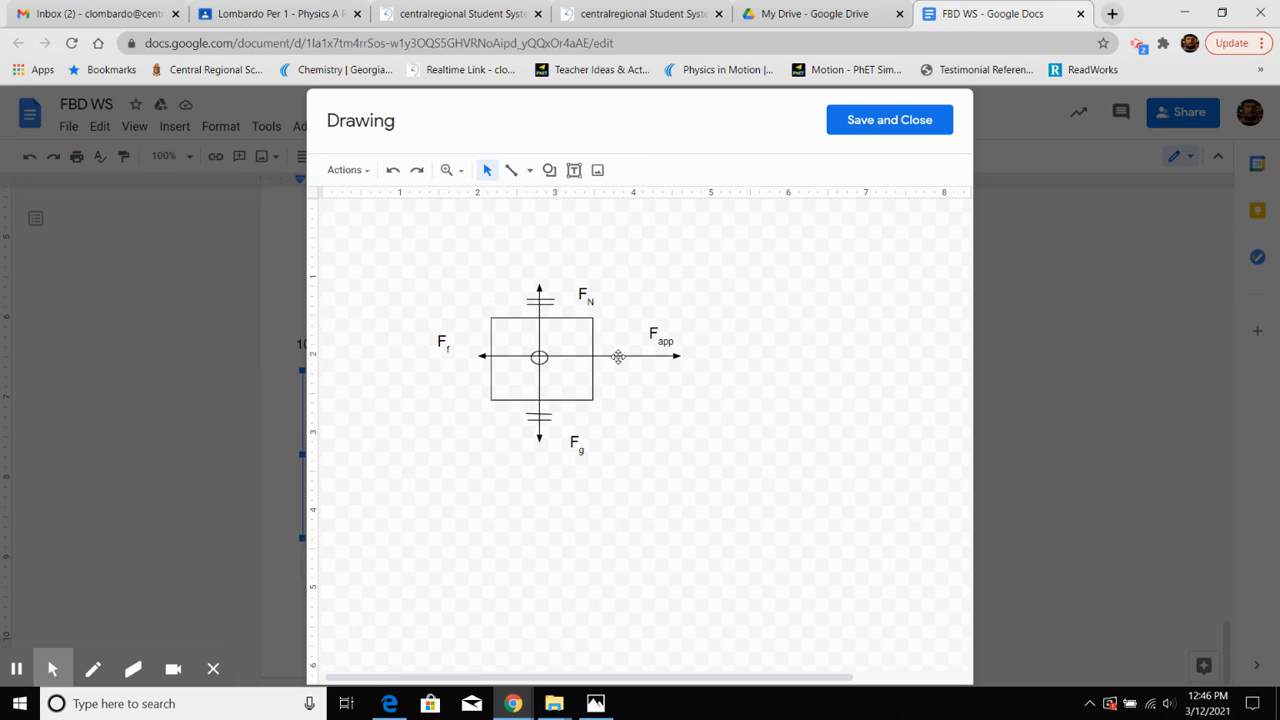
click(618, 357)
key(Delete)
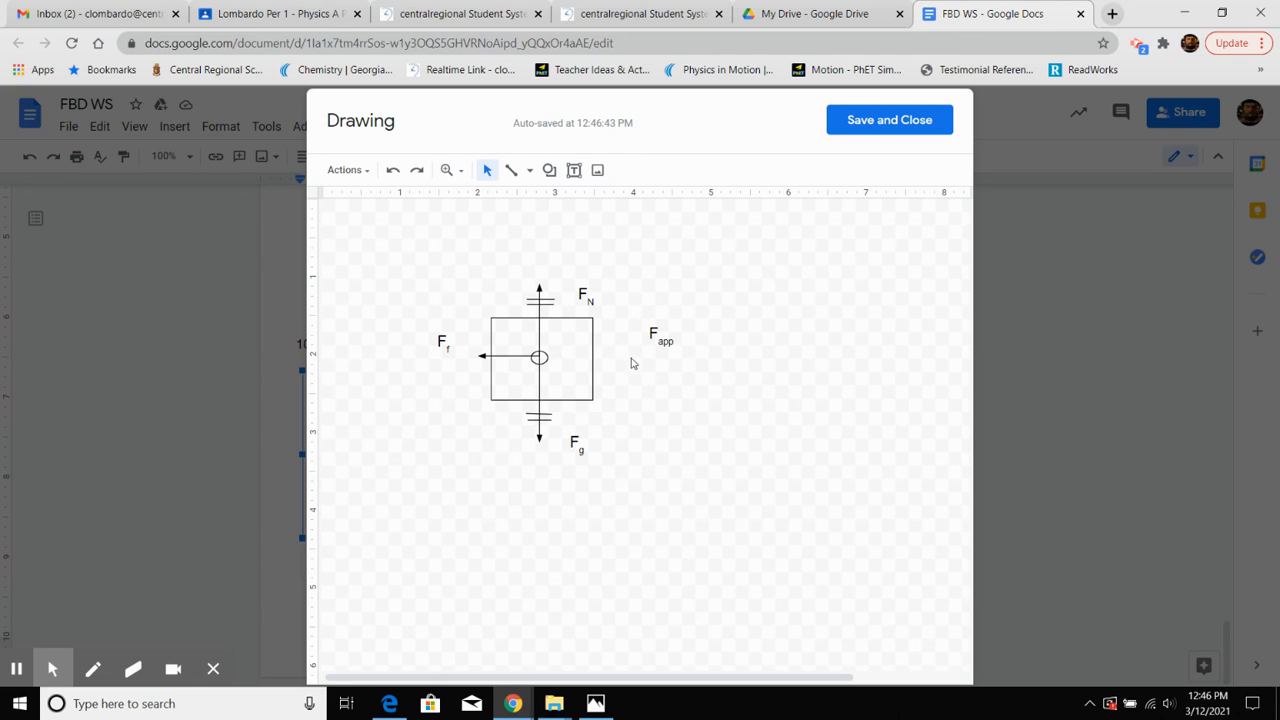
drag(650, 333, 662, 332)
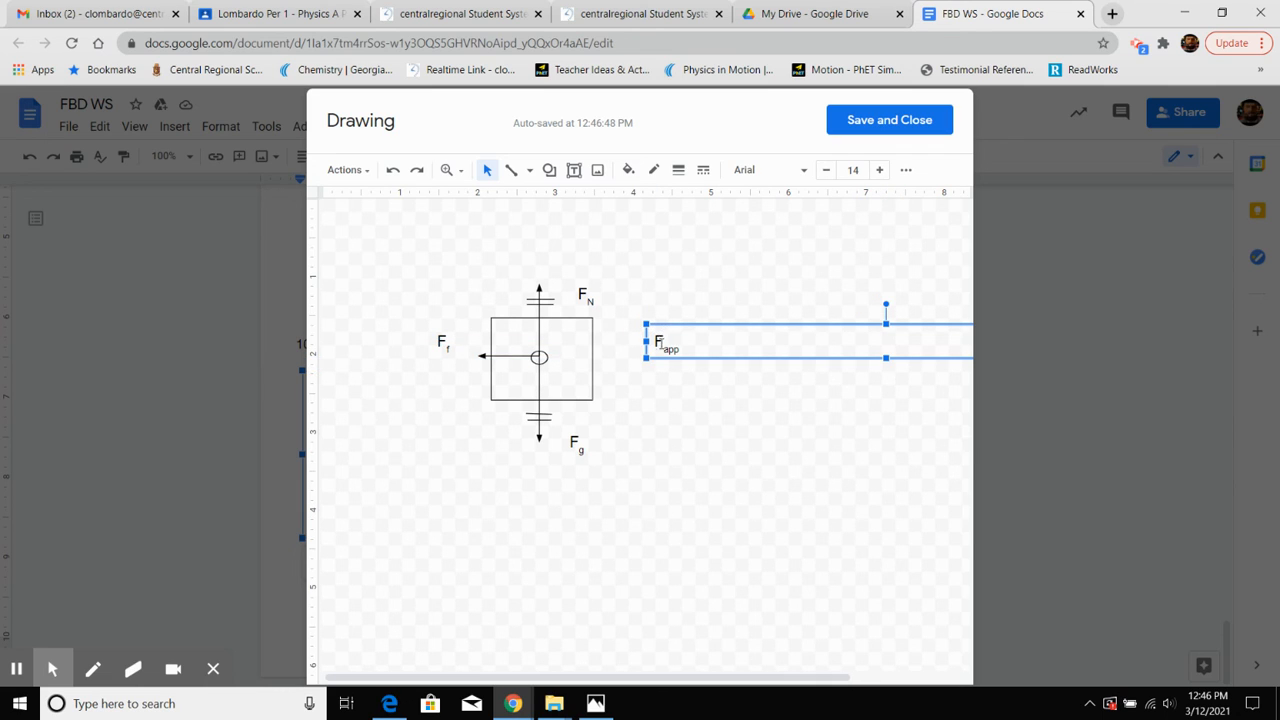
key(Delete)
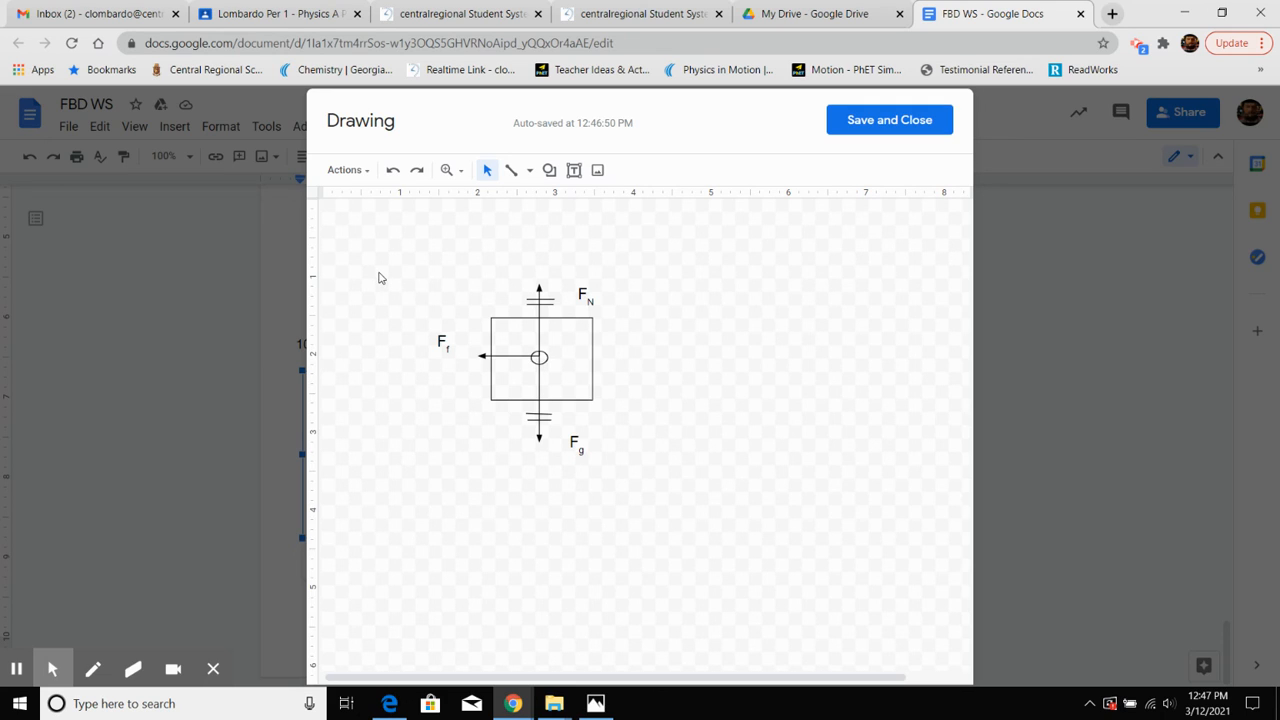
click(857, 120)
click(1072, 320)
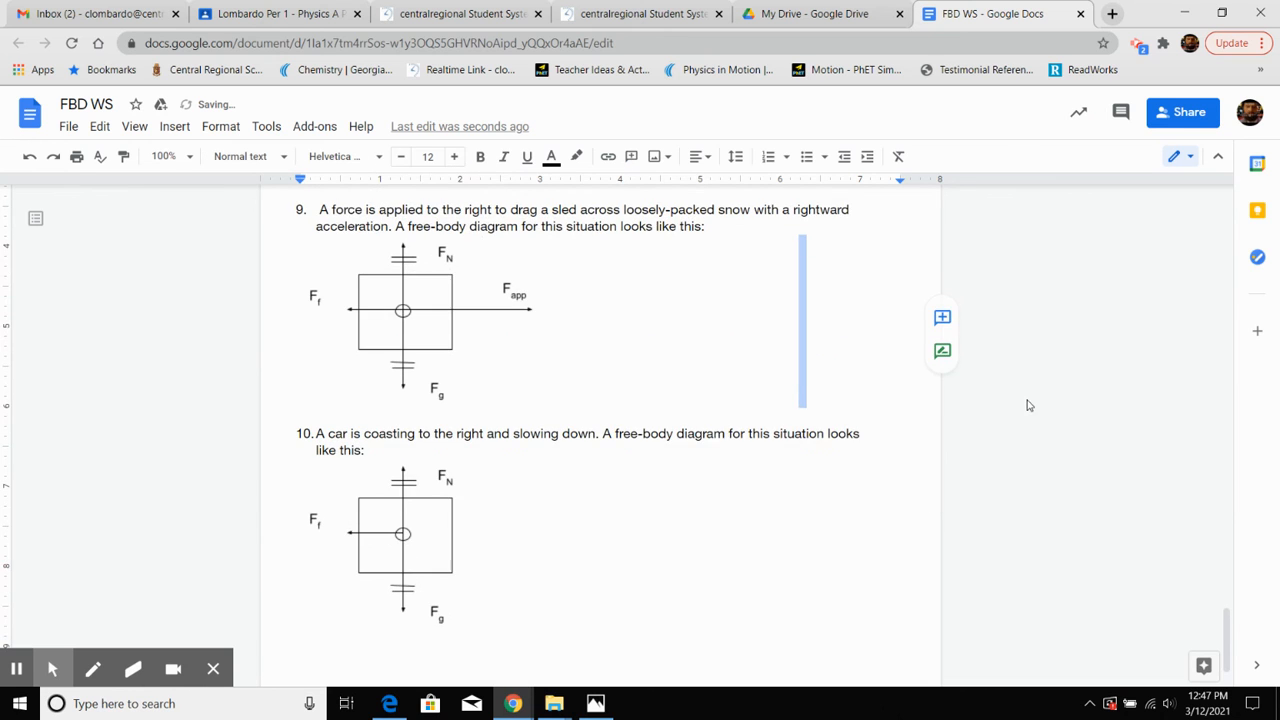
Look back through the worksheet from question 10 up to question 1's four situations and its net force answer table
scroll(829, 419, up, 12)
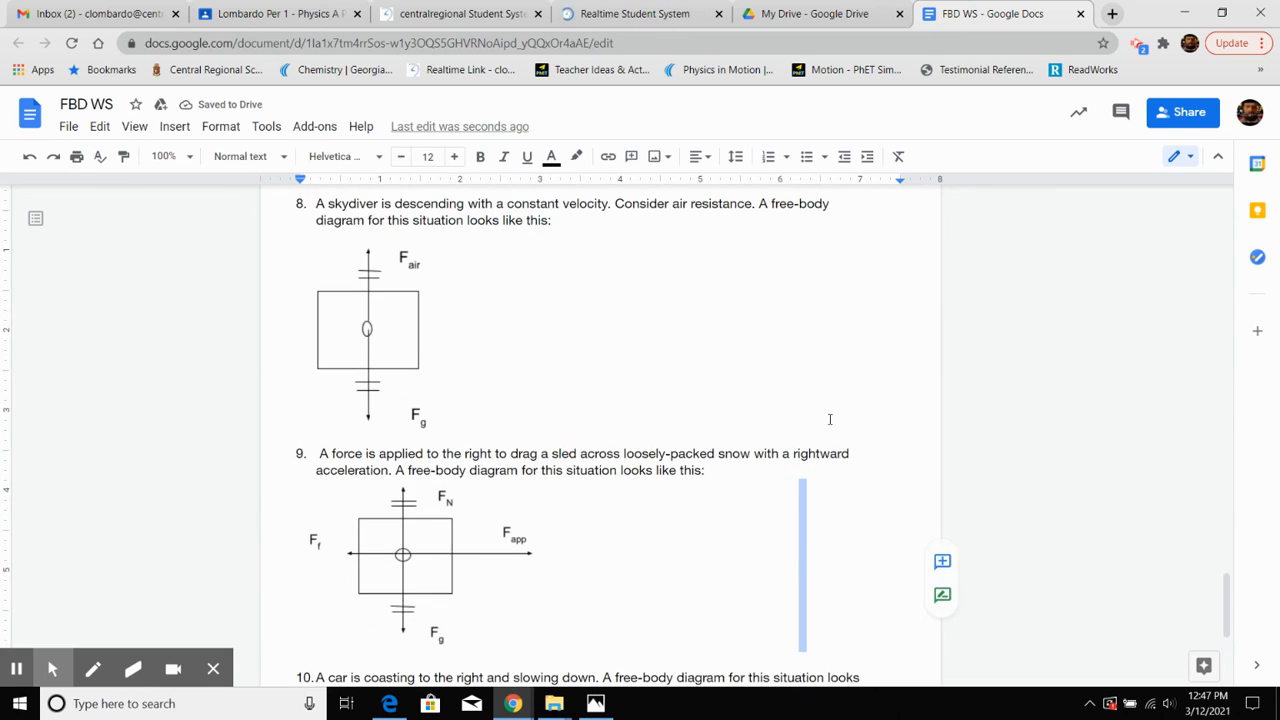
scroll(829, 419, up, 10)
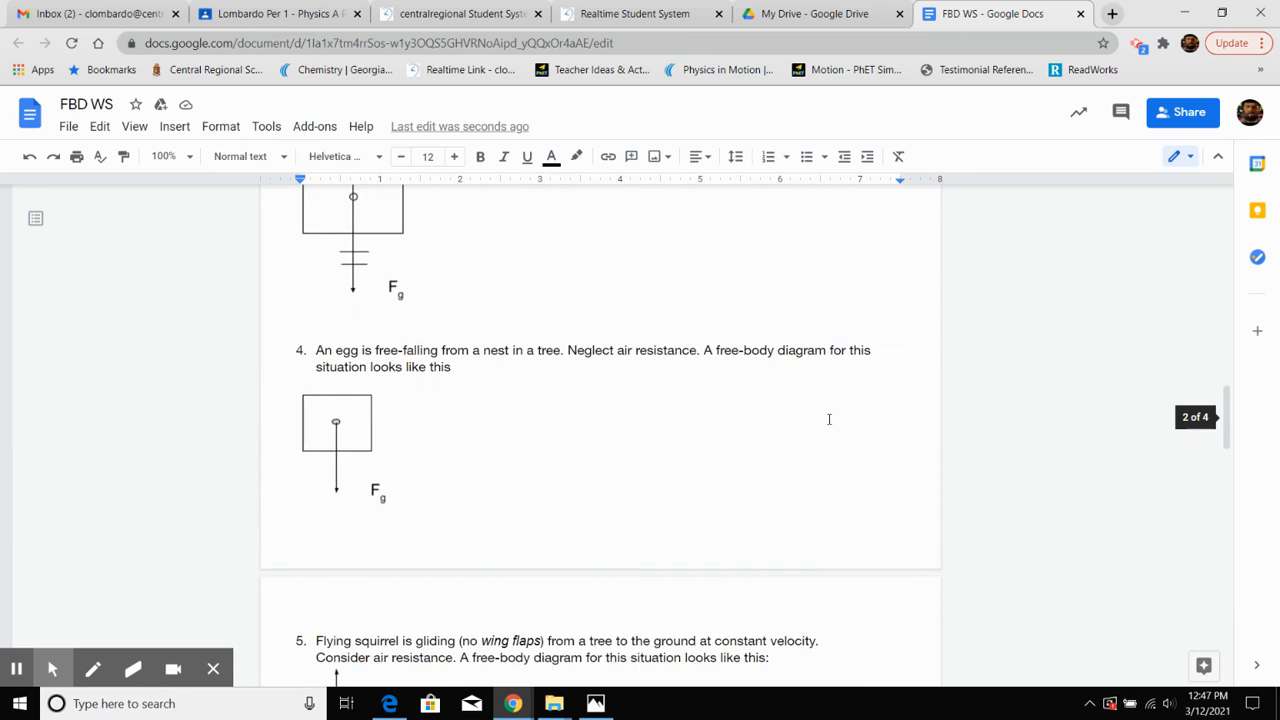
scroll(829, 419, up, 5)
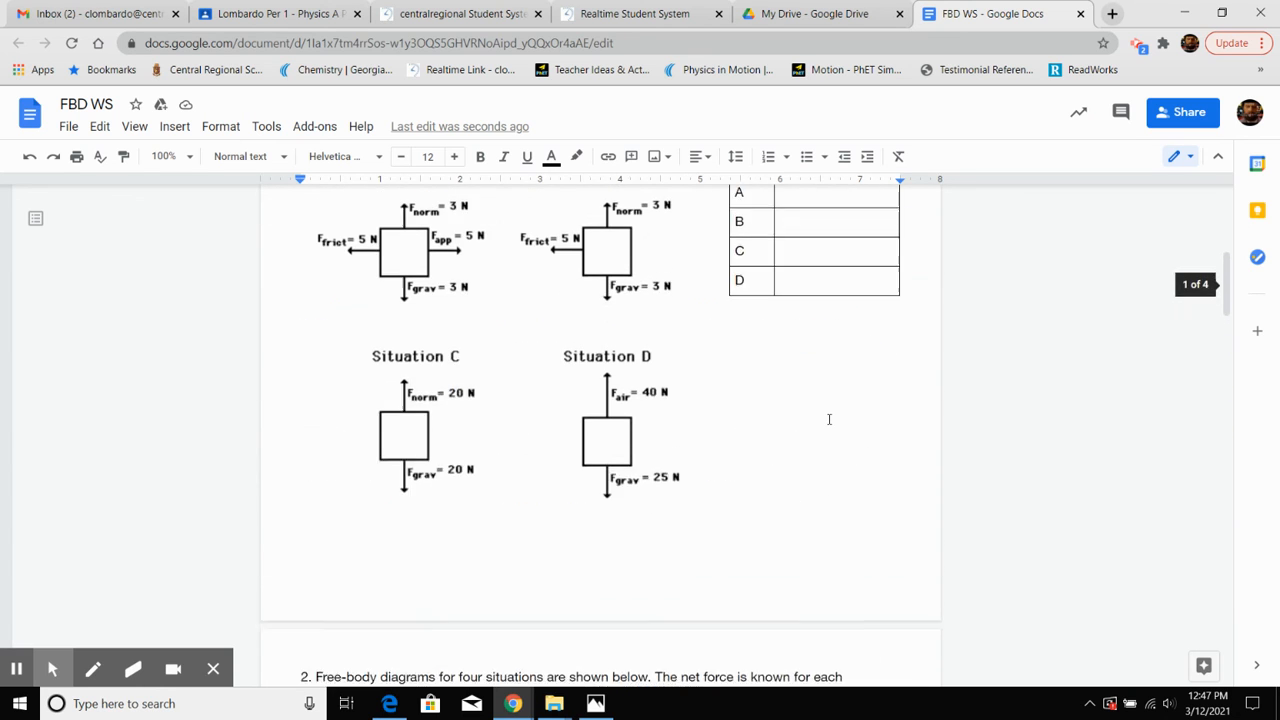
scroll(829, 419, up, 4)
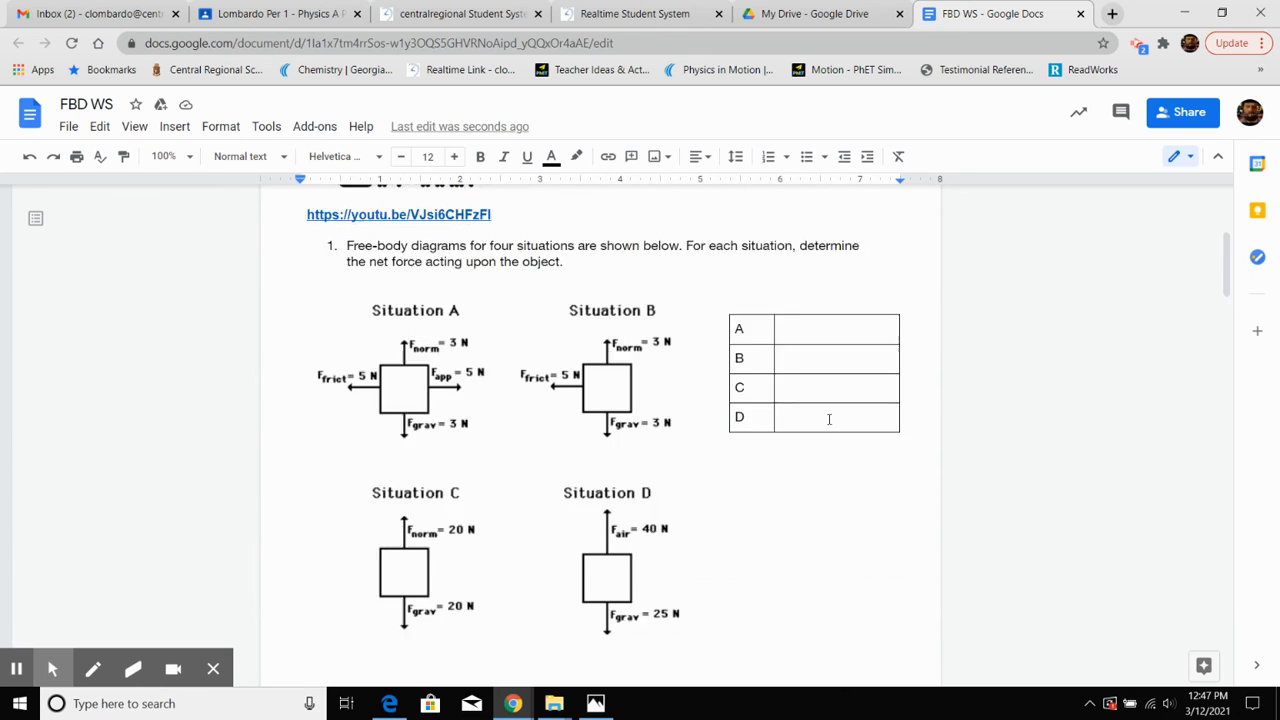
scroll(828, 419, down, 1)
scroll(828, 419, down, 3)
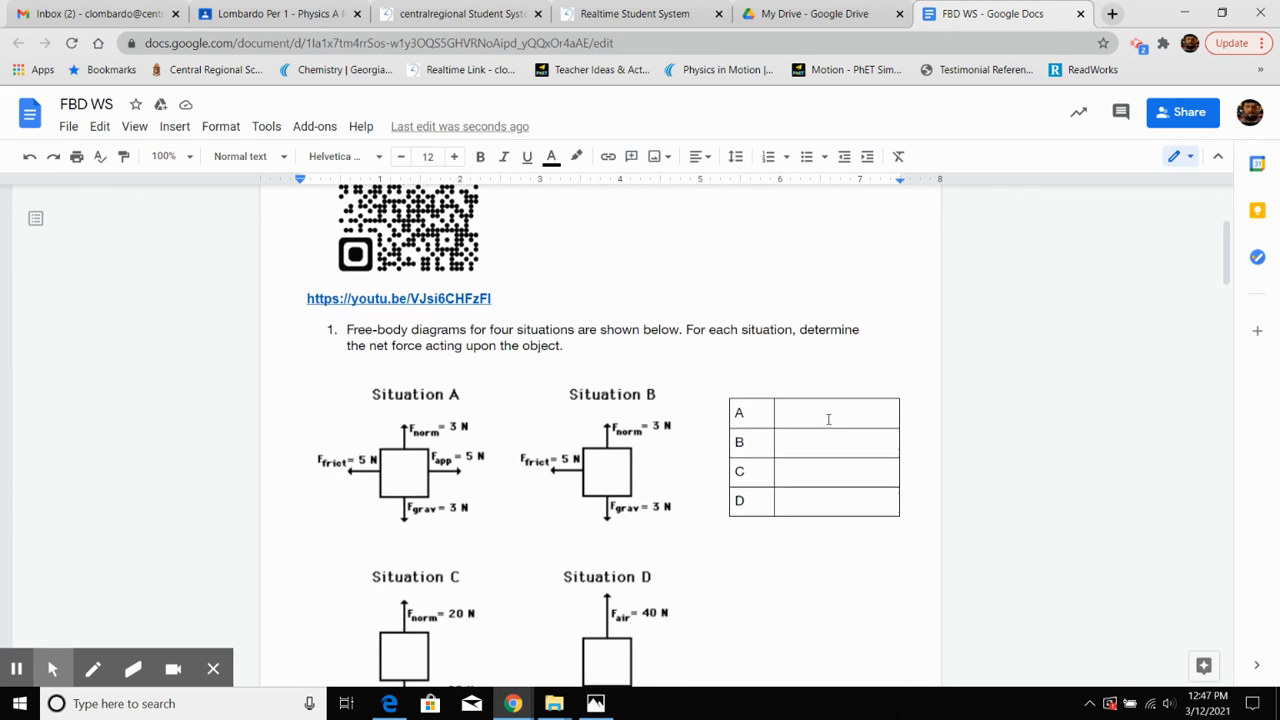